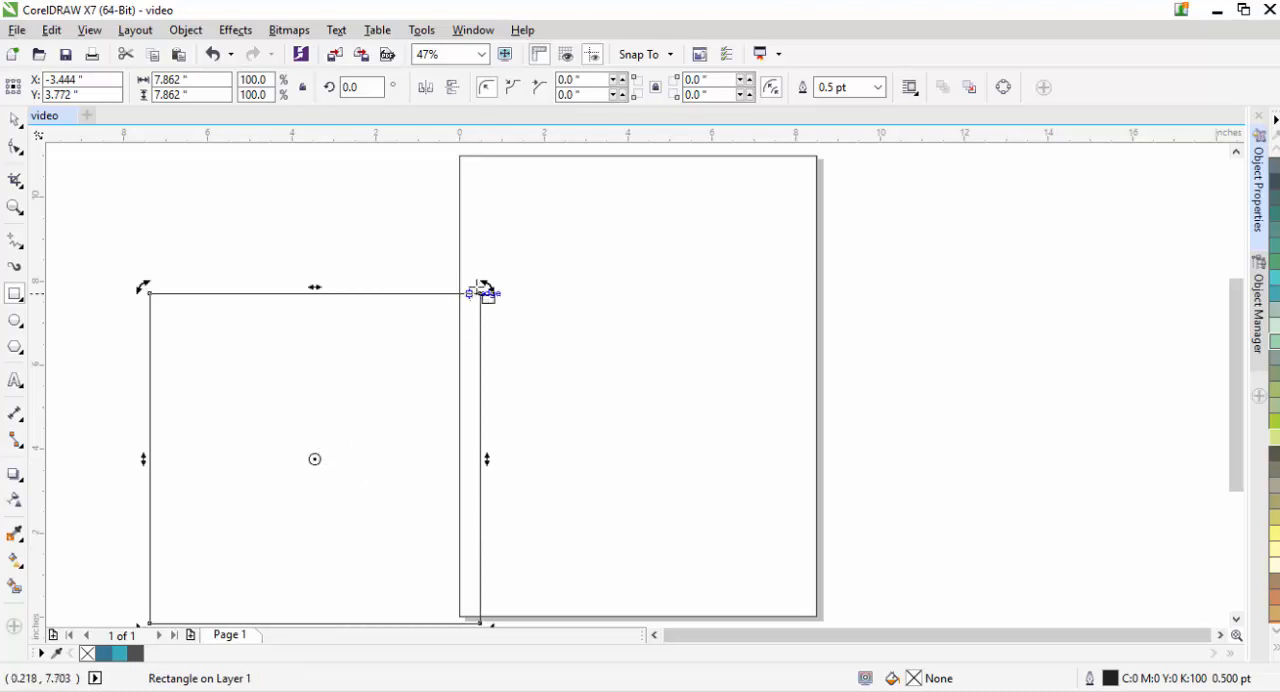
- Rotate the square about its centre to an angle of about 47.5 degrees so it stands as a diamond
drag(486, 286, 292, 238)
click(14, 119)
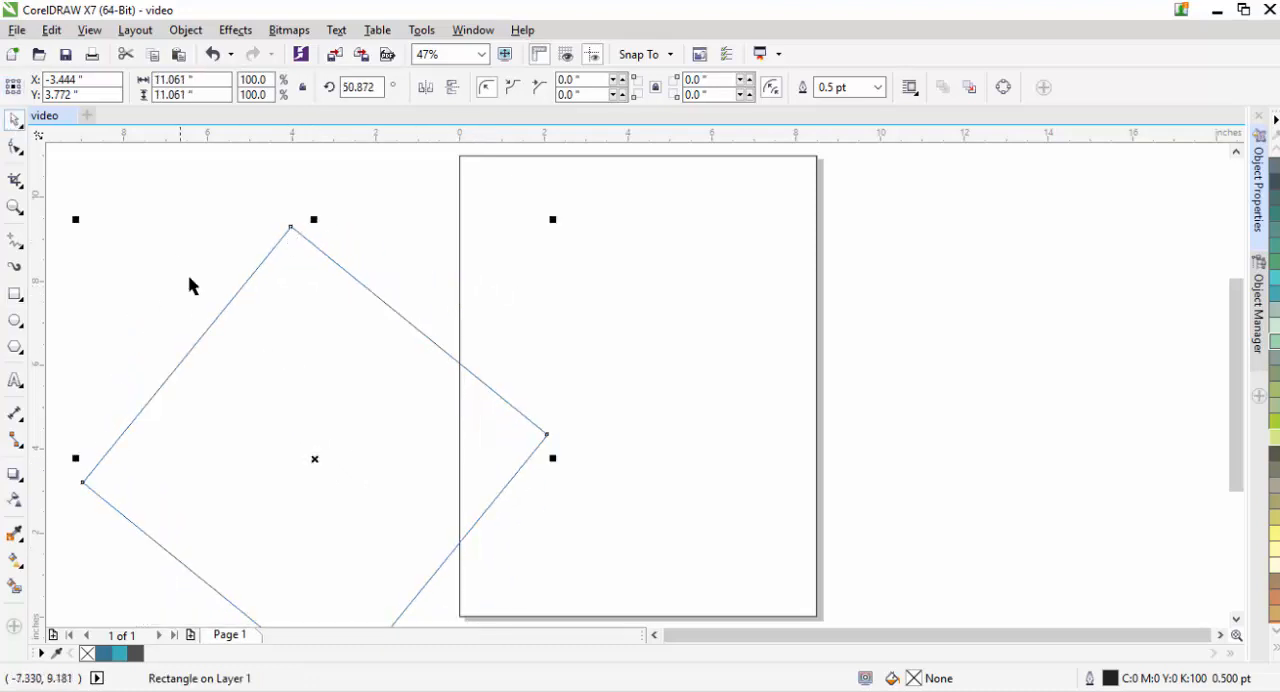
click(314, 459)
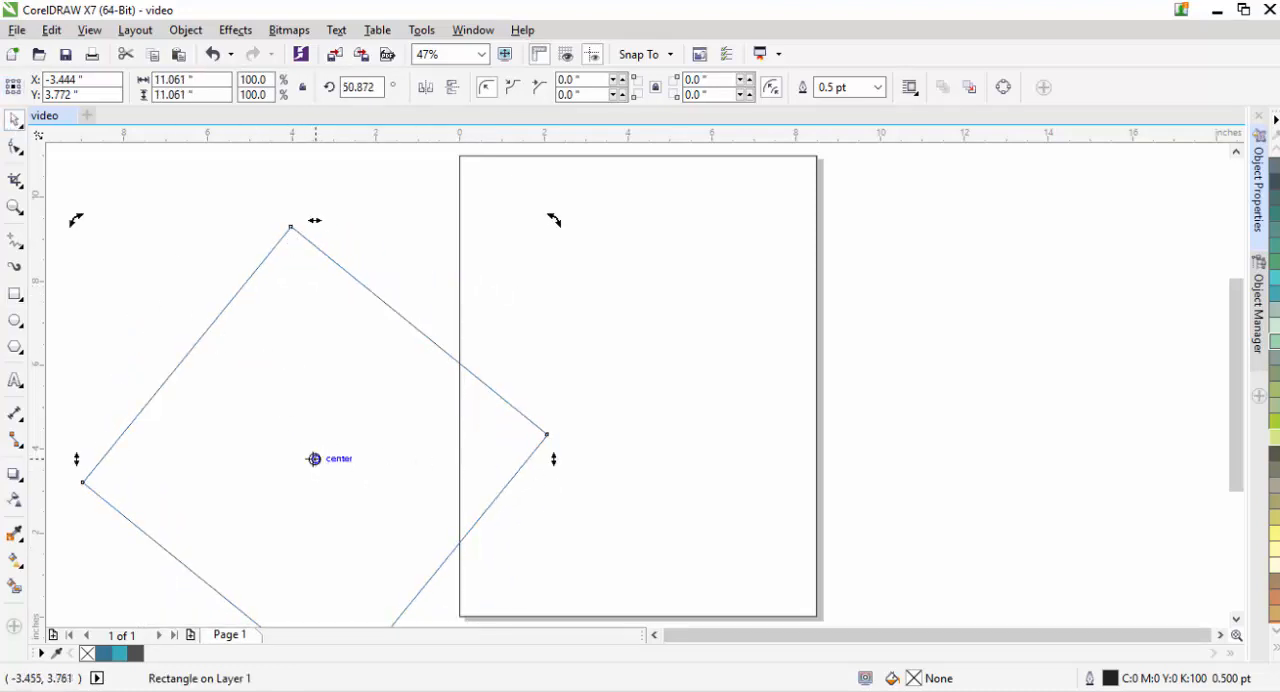
click(314, 459)
click(314, 461)
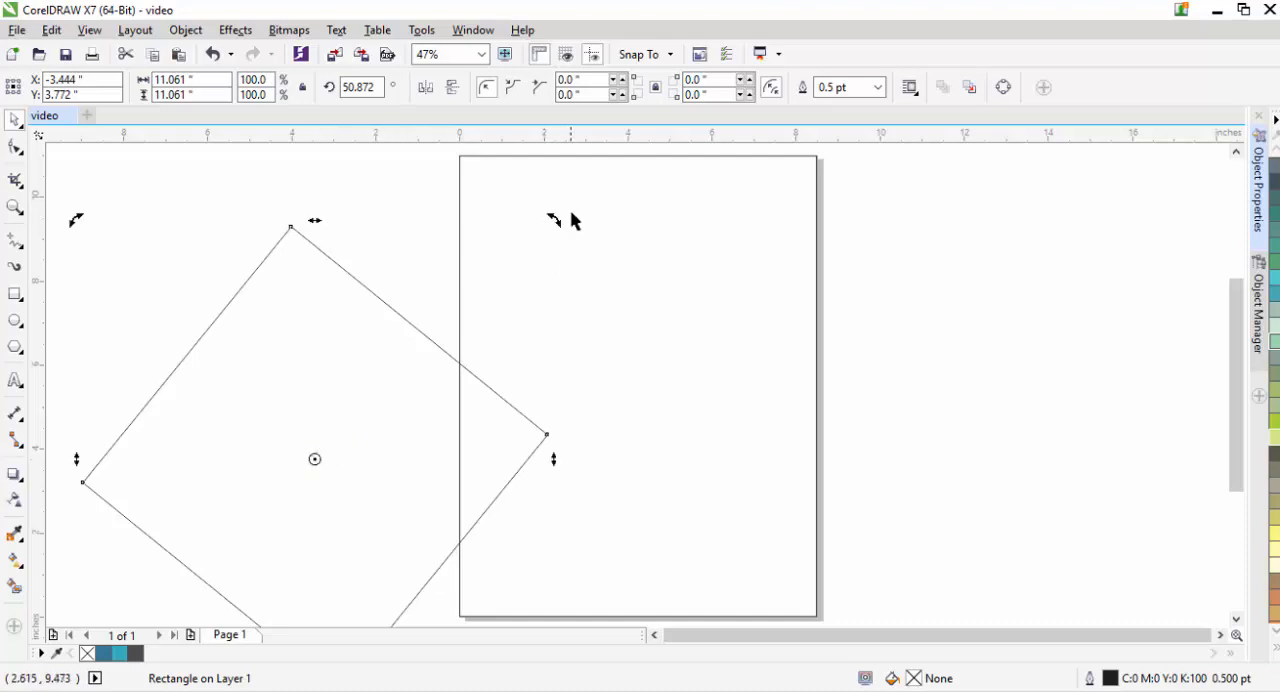
mouse_move(553, 219)
mouse_down()
mouse_move(579, 252)
mouse_move(537, 214)
mouse_move(556, 219)
mouse_up()
click(86, 178)
- Scale the diamond to about 9.5 in and position it over the upper part of the page, centred near X 4.99, Y 7.57 in
drag(316, 457, 705, 319)
drag(951, 559, 891, 504)
drag(707, 334, 670, 300)
drag(476, 484, 463, 508)
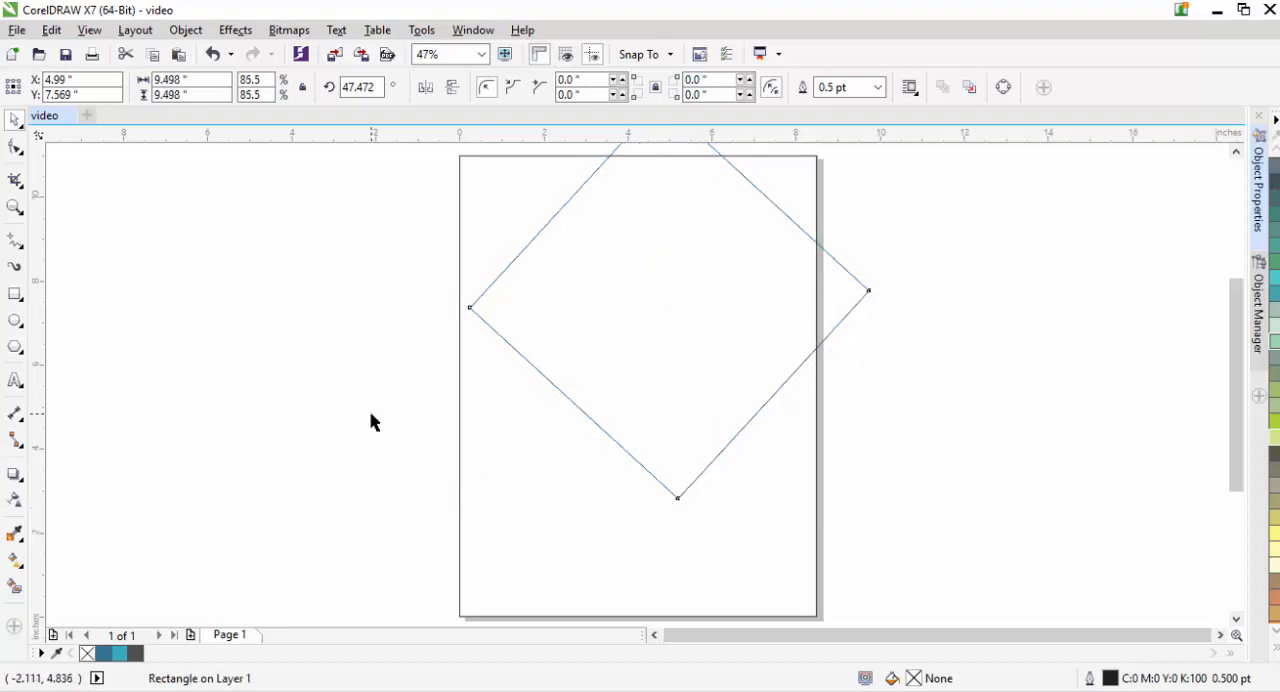
- Make two copies of the diamond, one at the page centre and one over the page's lower-left corner
drag(683, 300, 640, 383)
click(1075, 418)
click(540, 523)
key(ctrl+d)
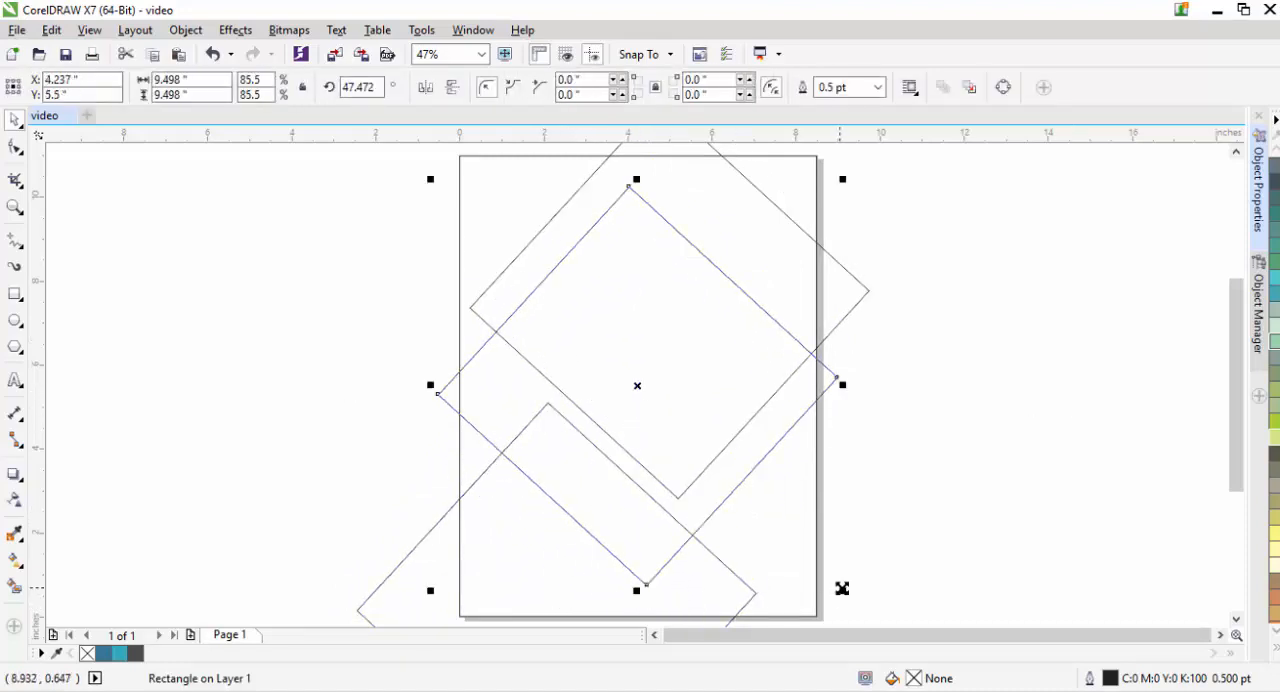
- Scale the centre diamond down to about 5.67 in and set its outline width to 16 pt
drag(840, 587, 774, 537)
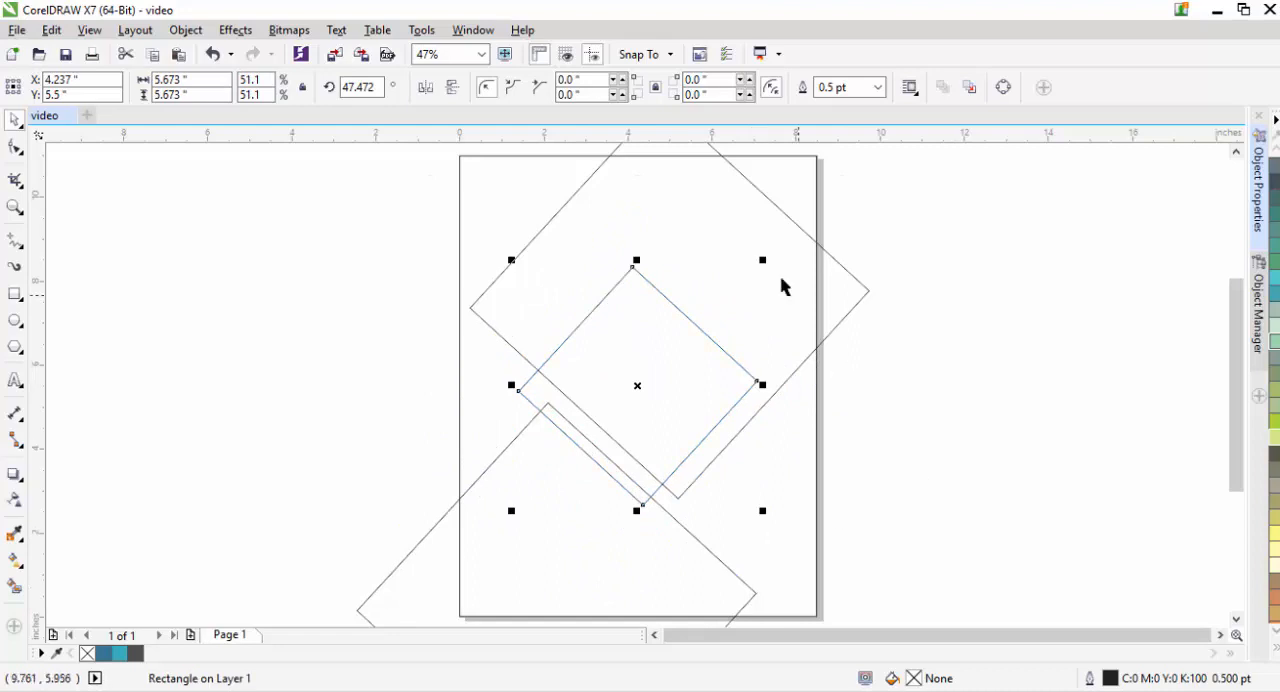
click(877, 88)
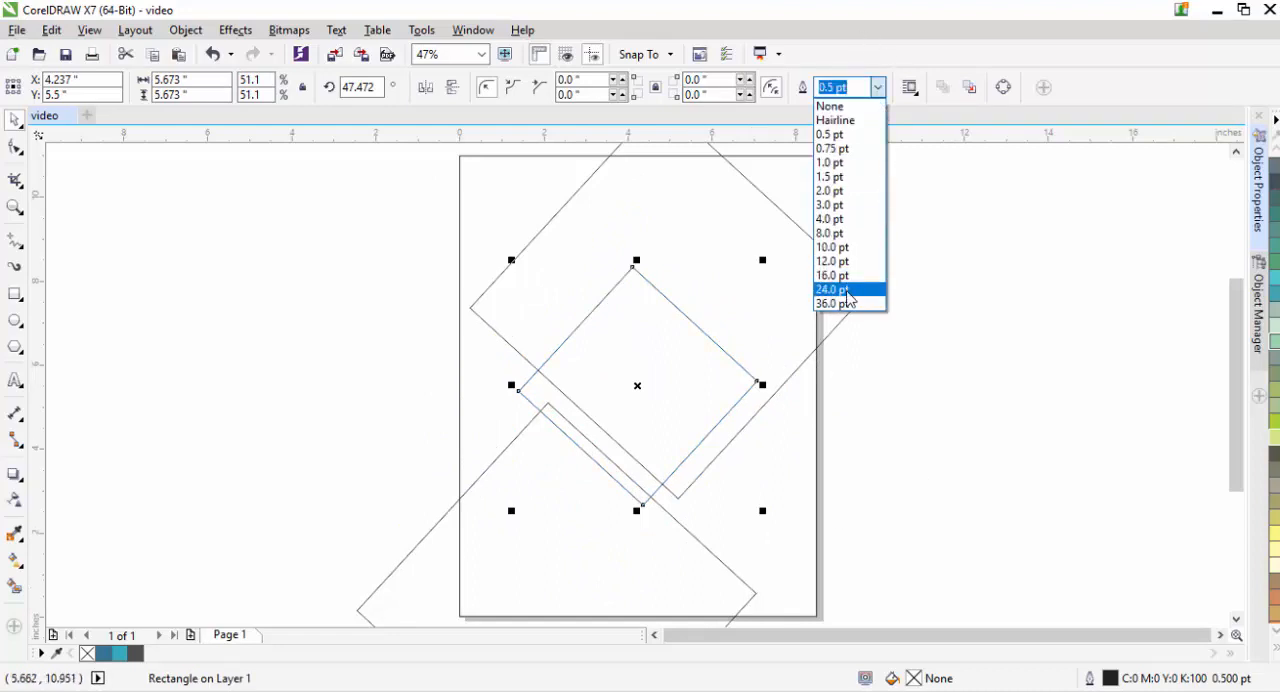
click(847, 292)
click(877, 88)
click(918, 383)
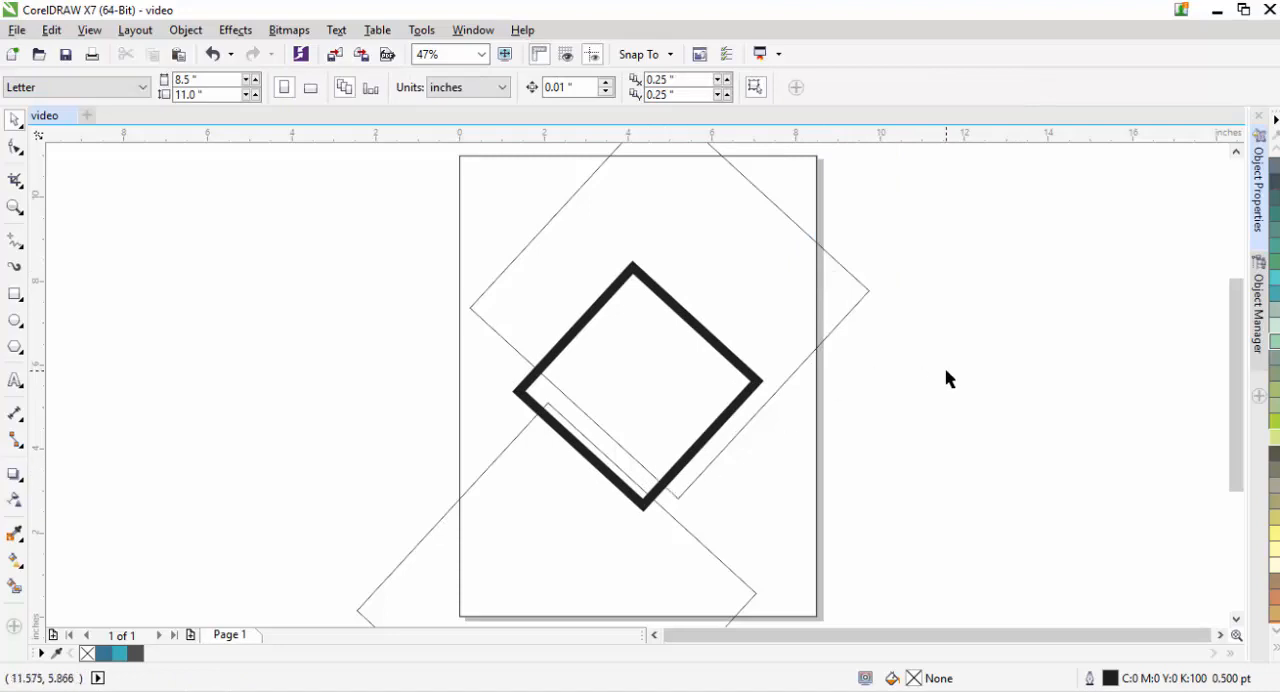
- Set the outline width of the upper and lower-left thin diamonds to 1.0 pt
click(1248, 230)
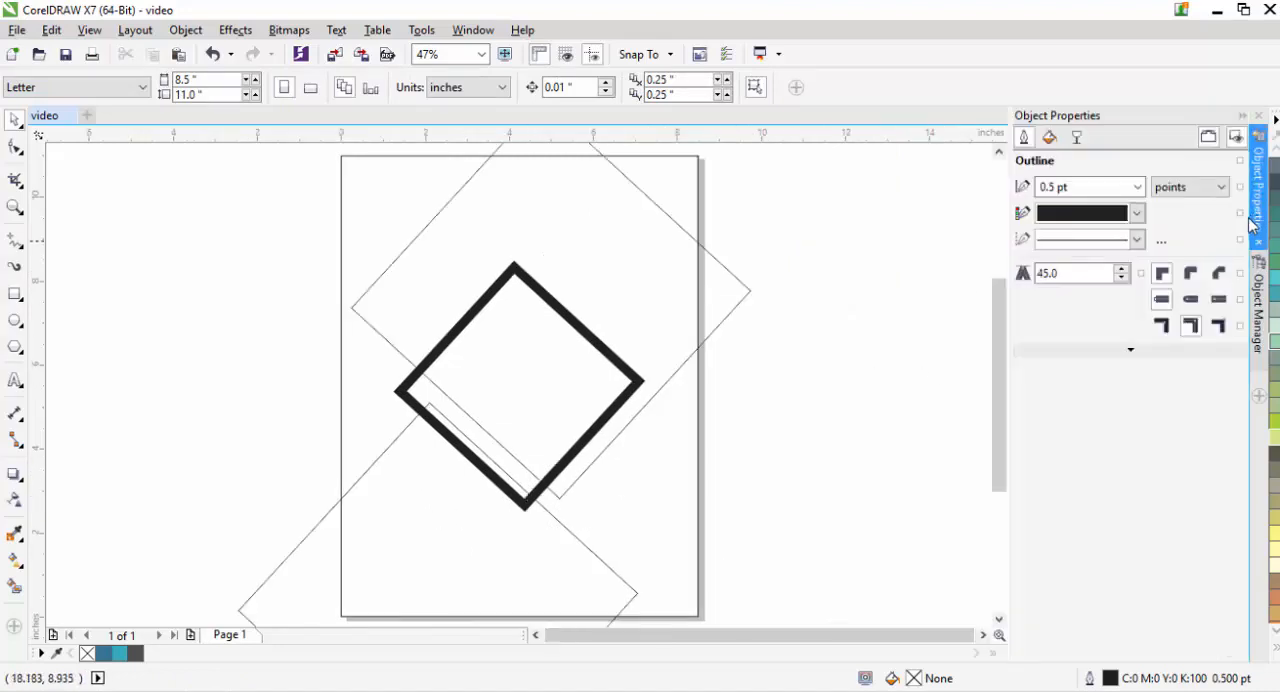
click(751, 294)
click(830, 87)
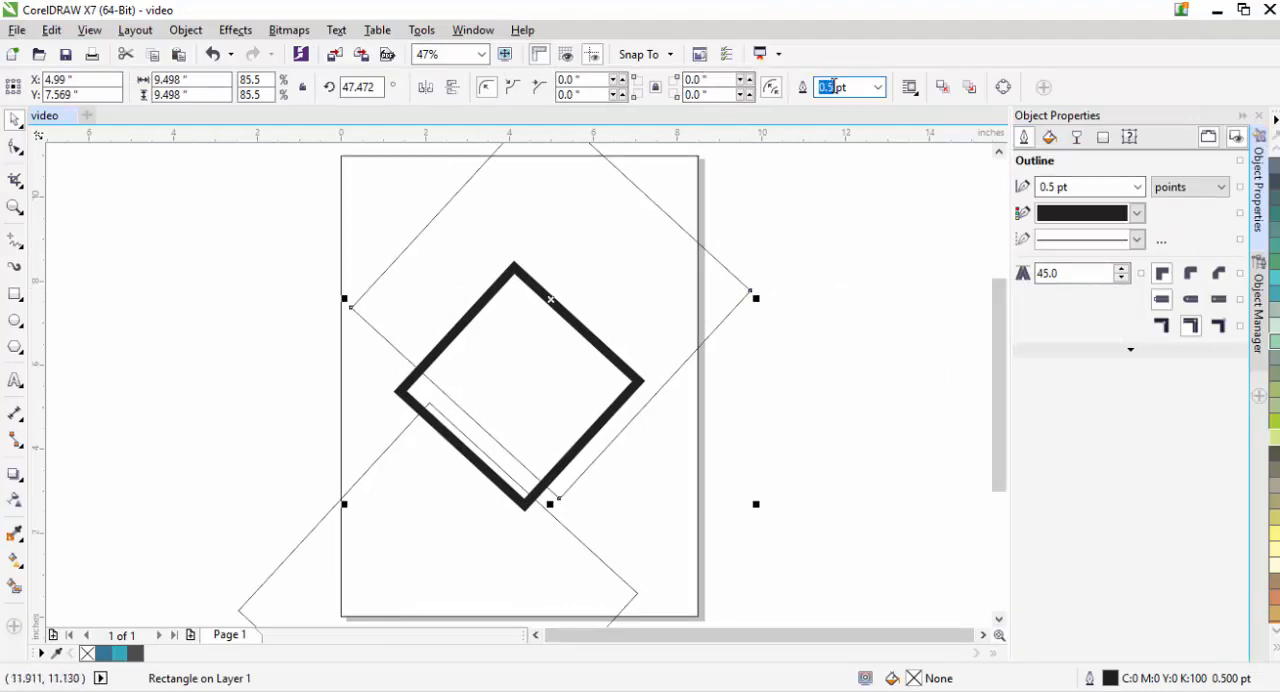
text(1.0)
key(Return)
click(852, 222)
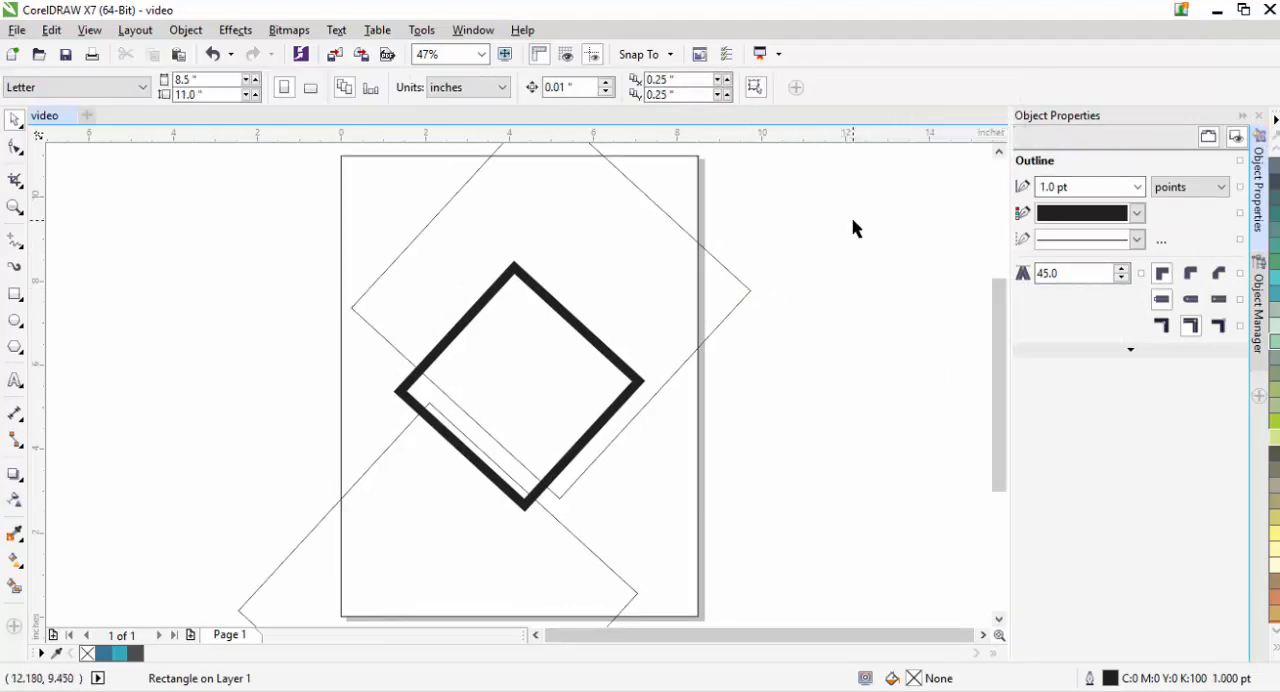
click(562, 570)
click(847, 87)
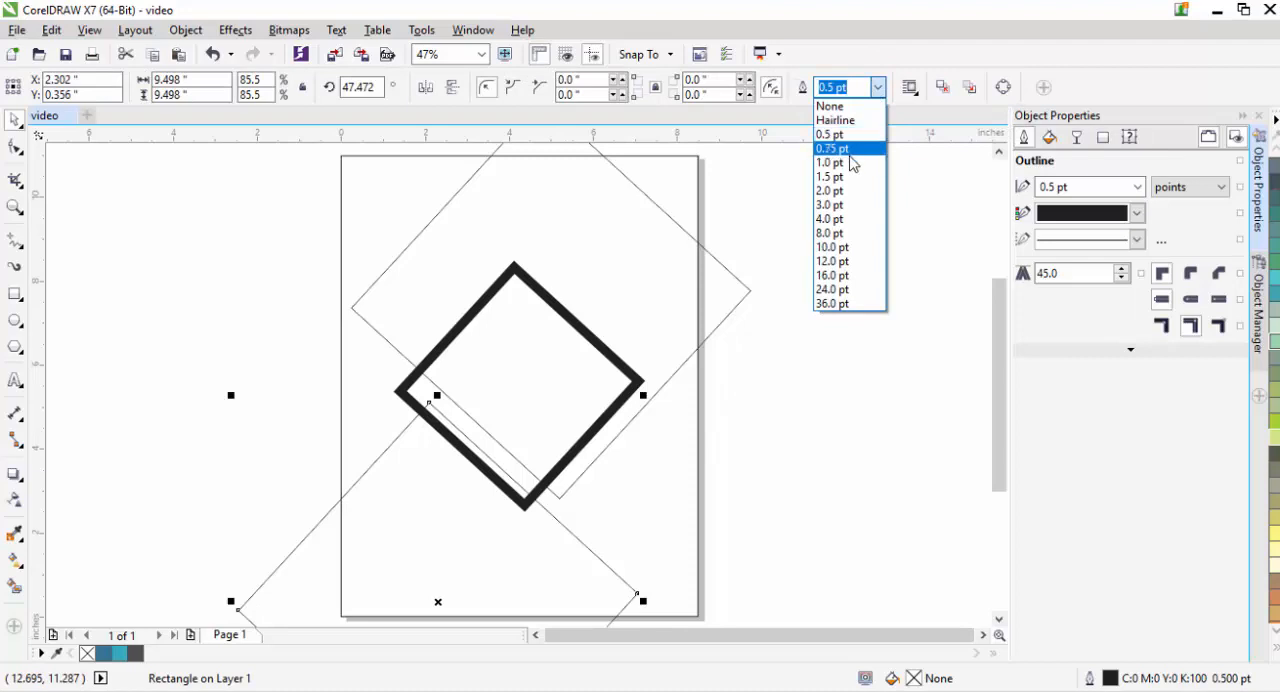
click(851, 166)
click(849, 375)
- Colour the outlines of both thin diamonds with the blue #327699 sampled from the document palette
click(725, 323)
click(1080, 212)
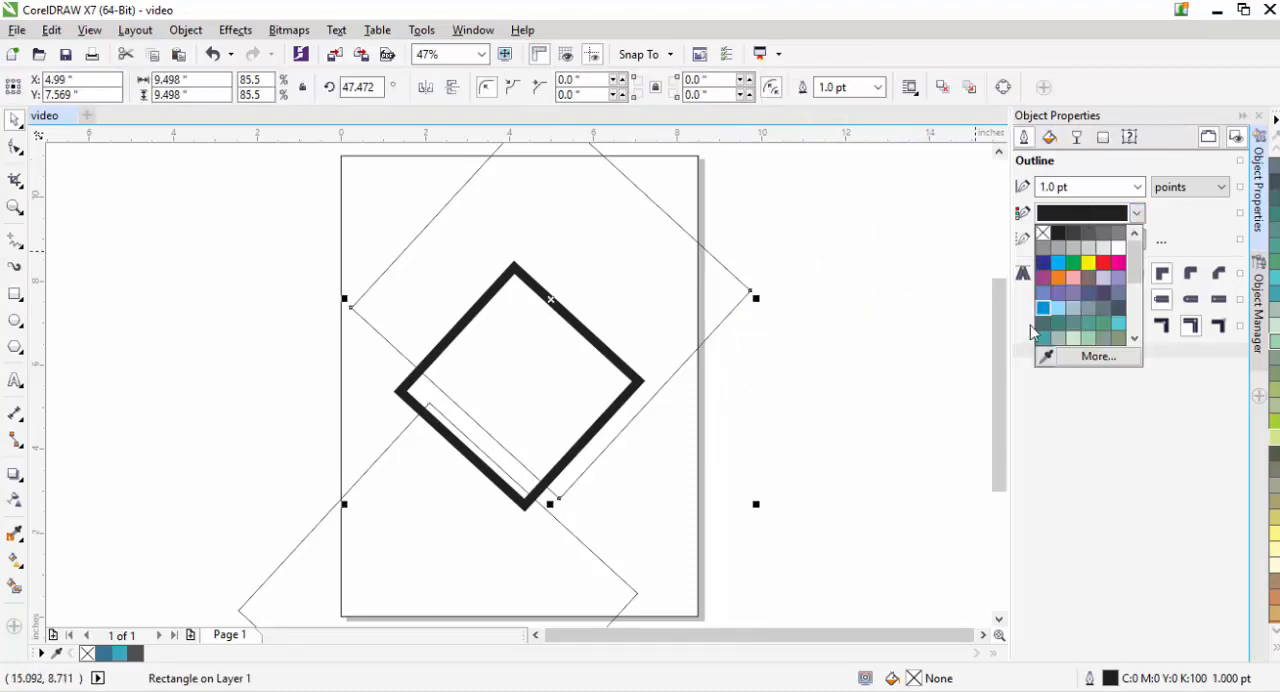
click(1045, 357)
click(105, 653)
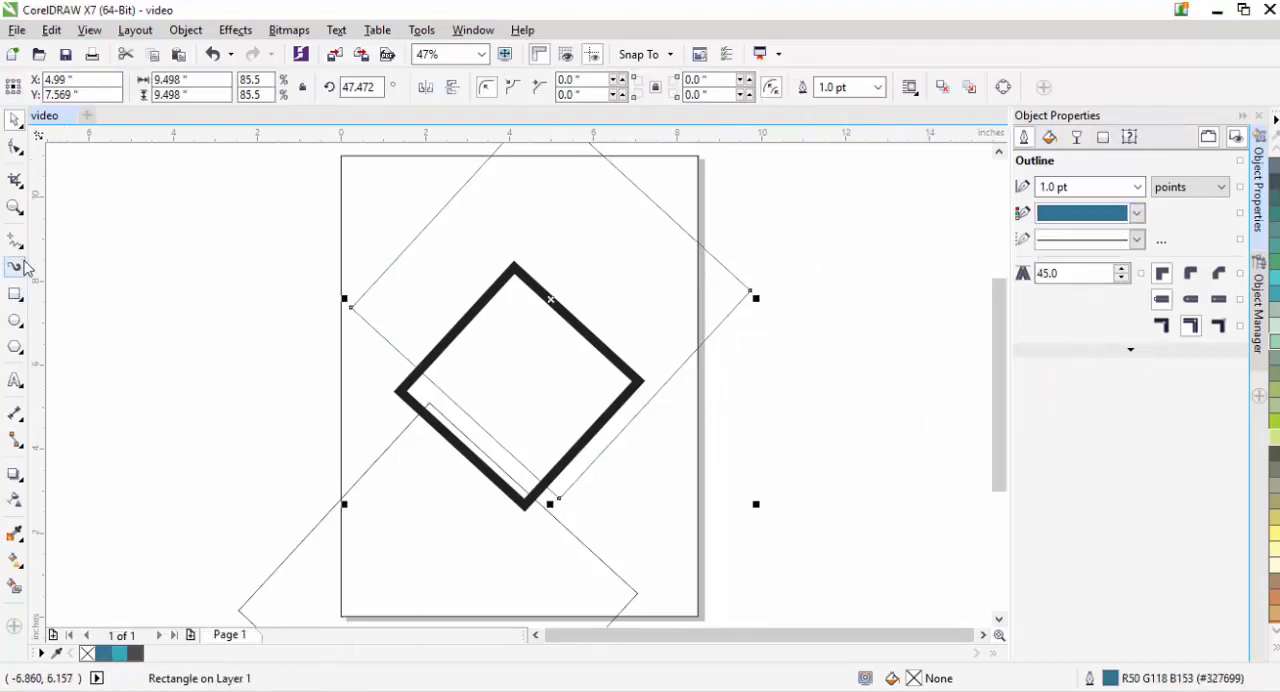
click(153, 277)
click(606, 580)
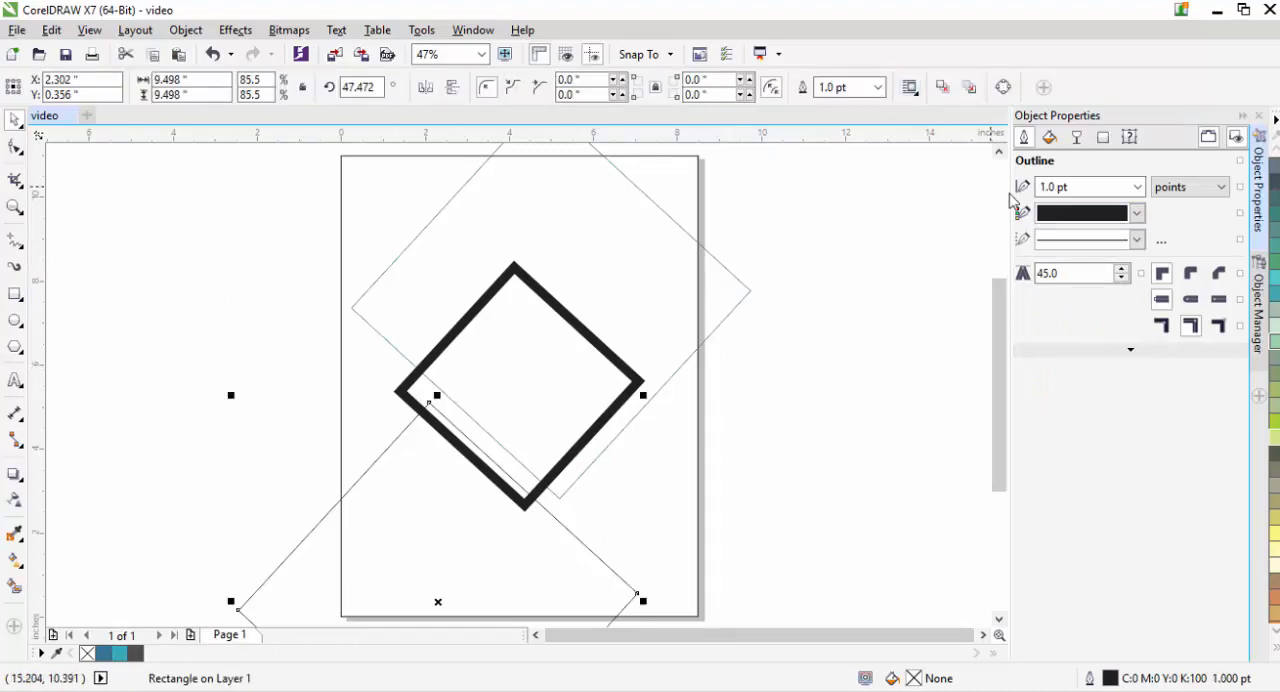
click(1082, 212)
click(1045, 357)
click(111, 654)
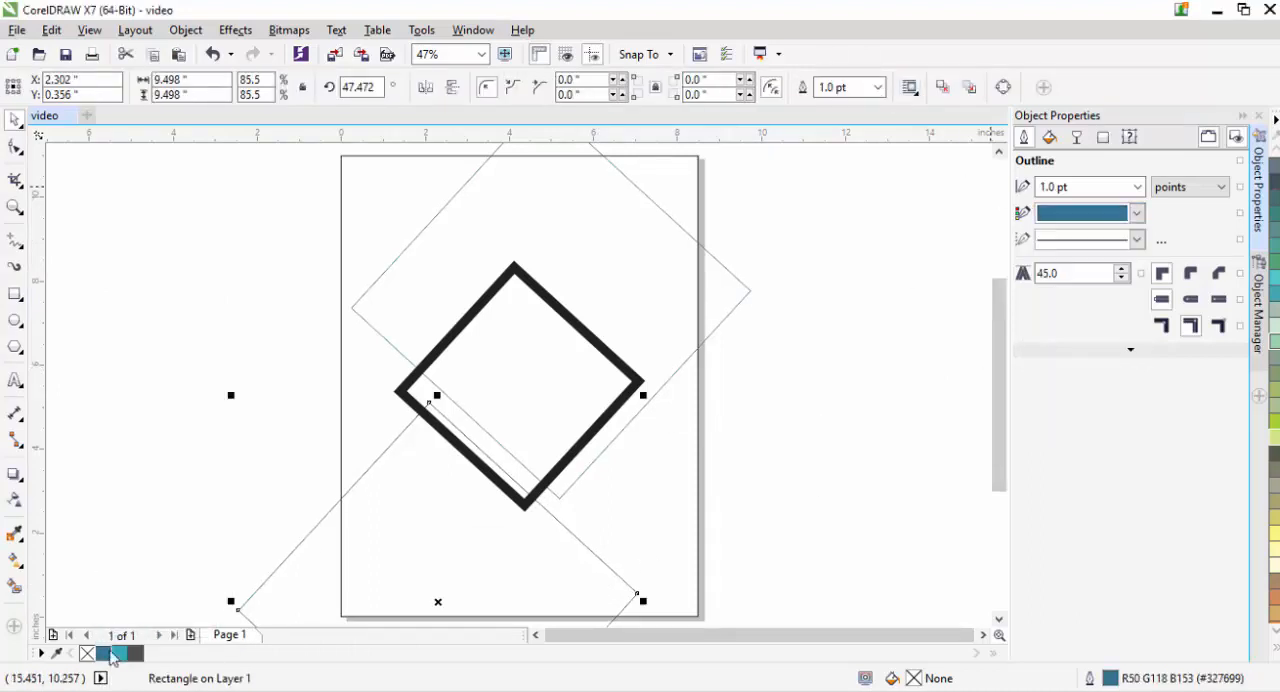
click(118, 241)
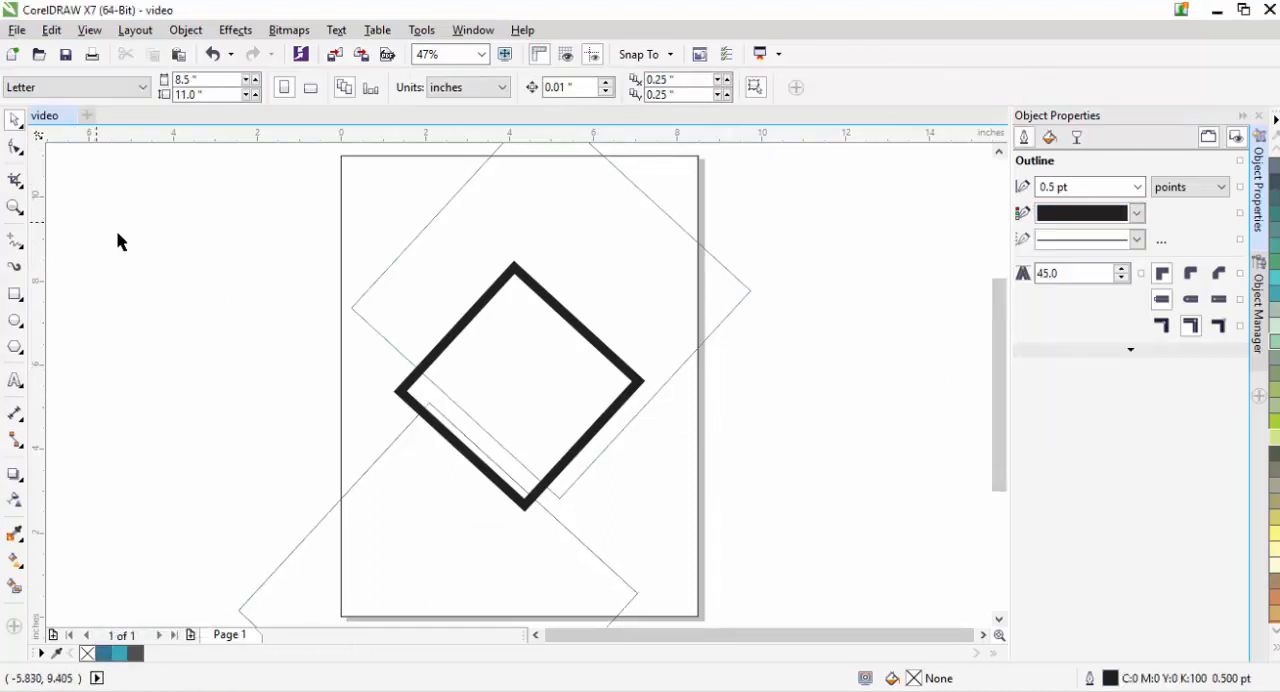
- Scale the thick-outlined centre diamond down to about 4.91 in, keeping its centre in place
click(578, 457)
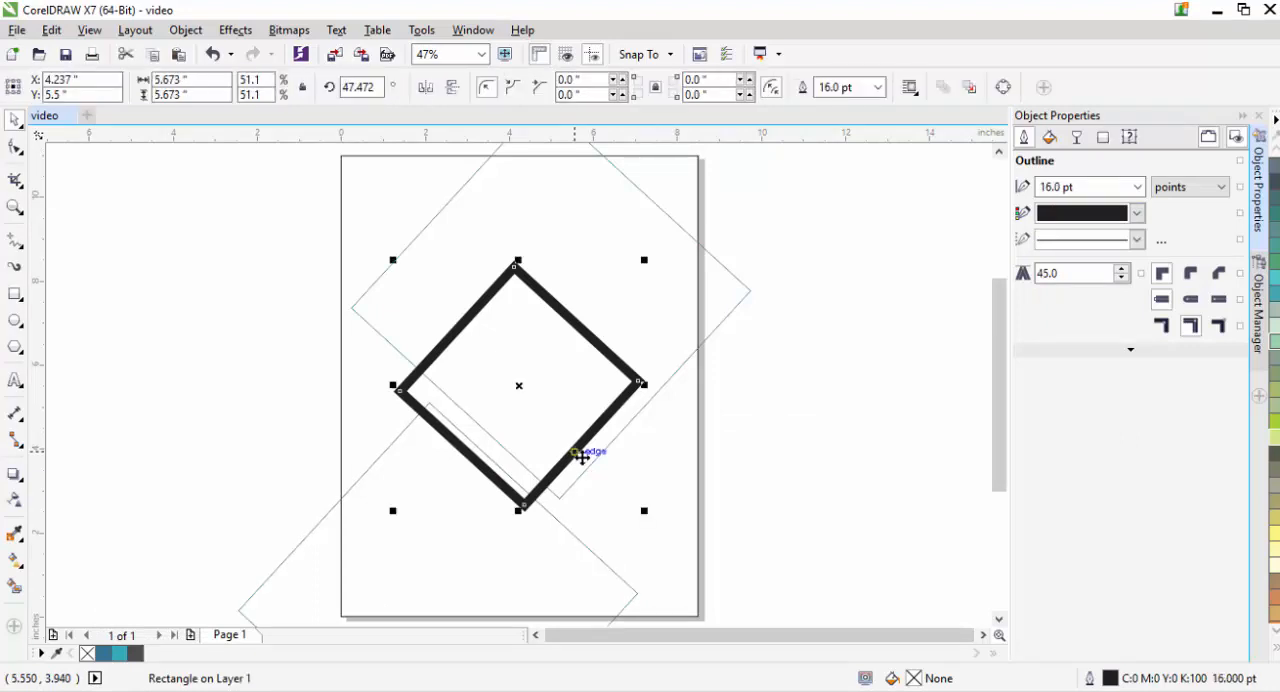
drag(643, 511, 626, 512)
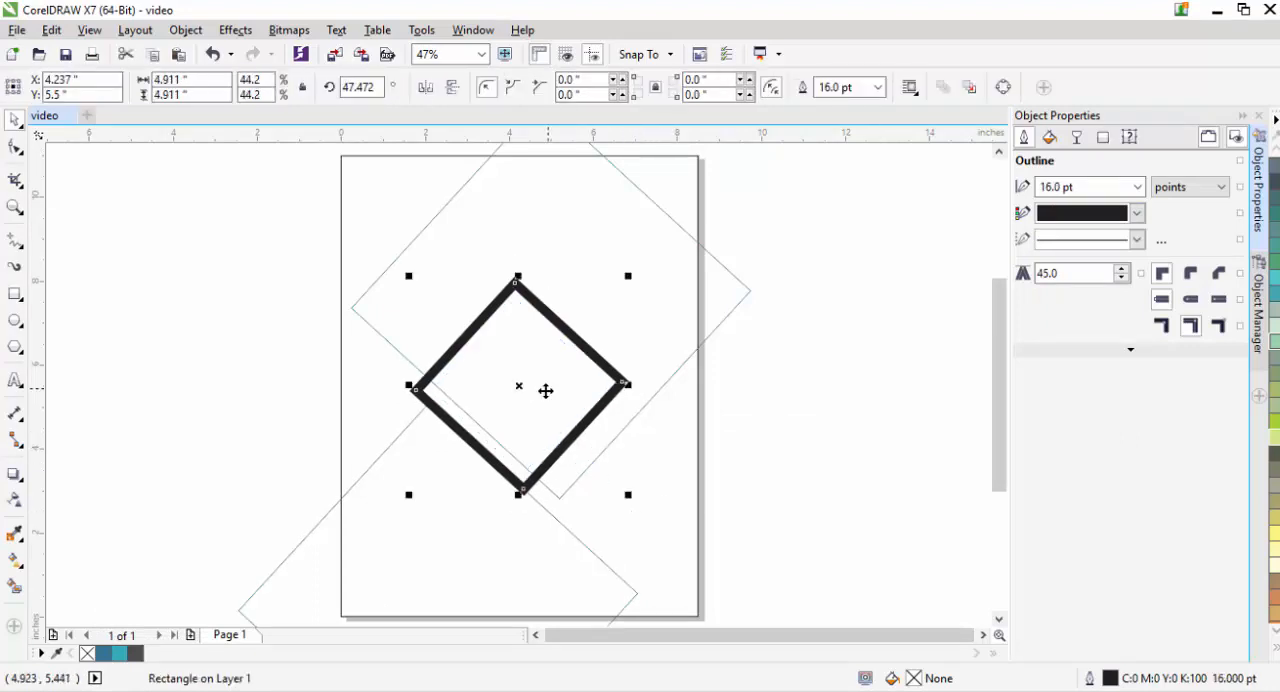
key(F10)
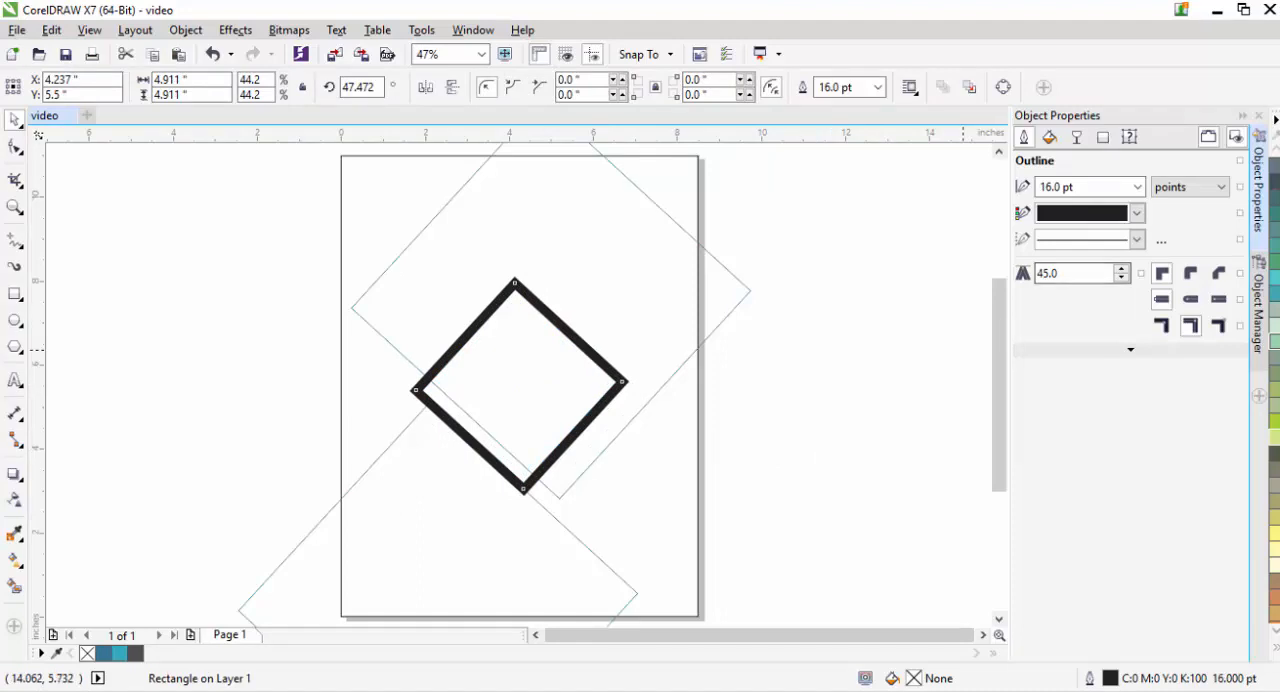
click(811, 533)
click(595, 410)
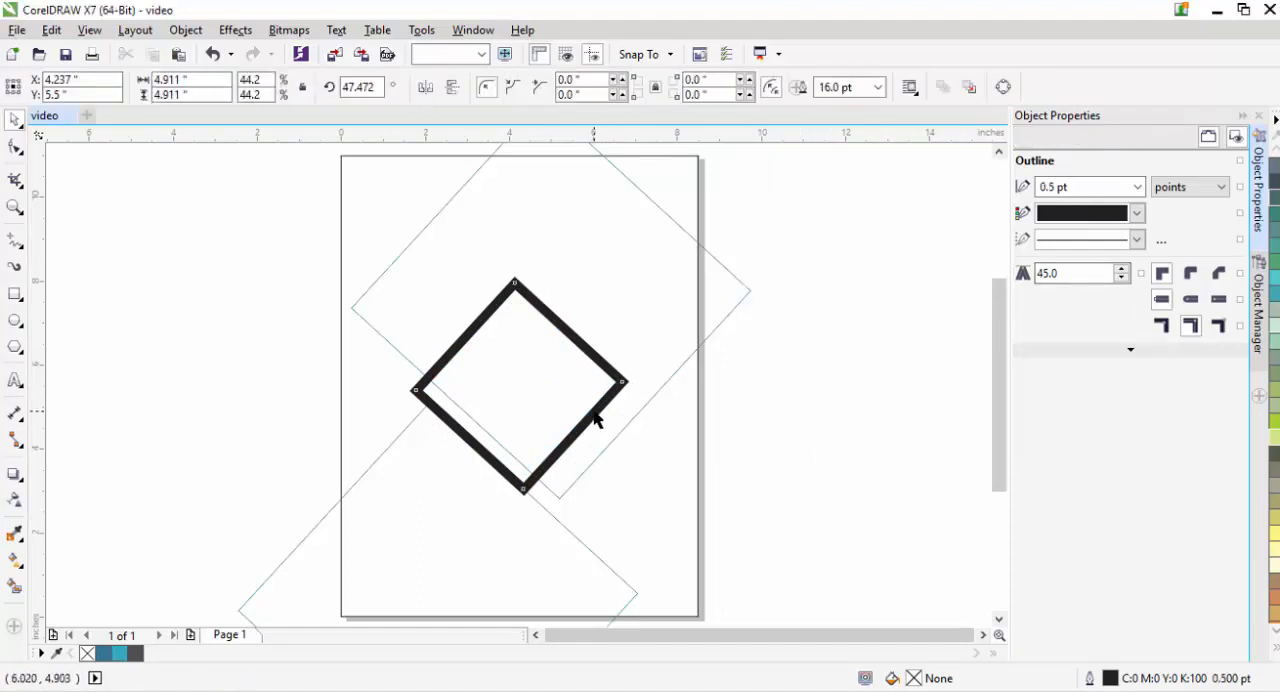
click(205, 265)
- Import the office photo digital-media-offices-olson-kundig5-700x523.jpg and place it on the page at its original size
click(17, 31)
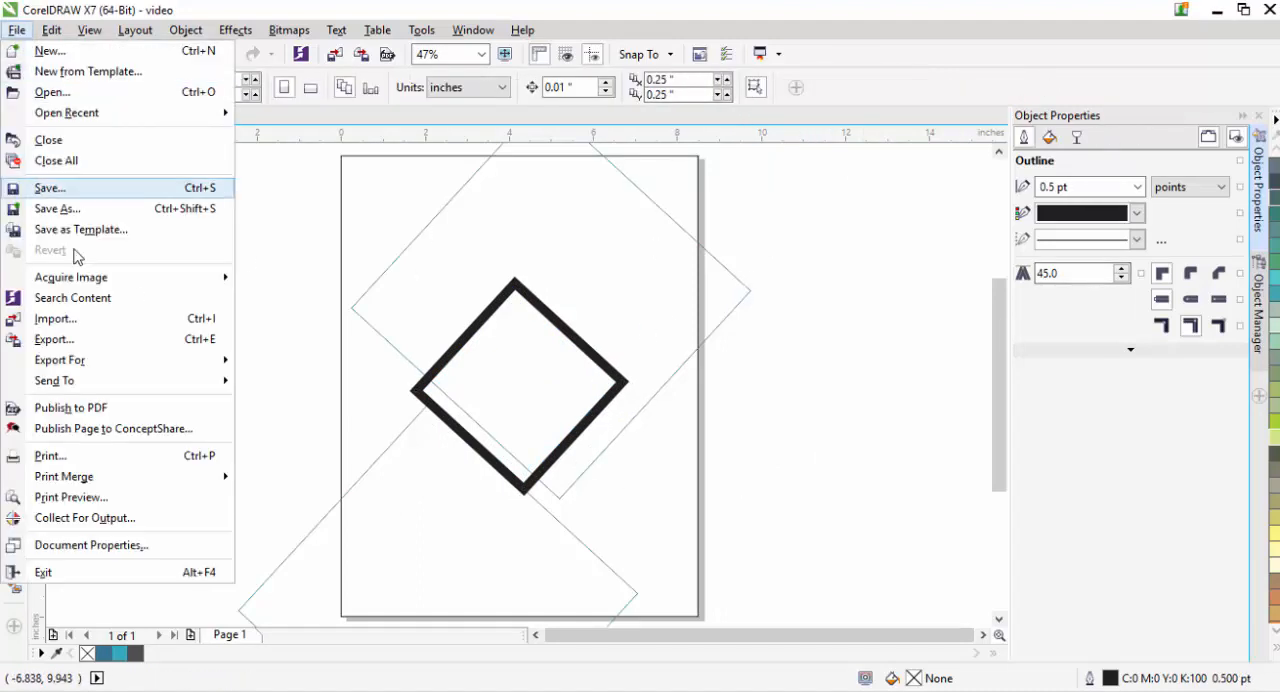
click(62, 318)
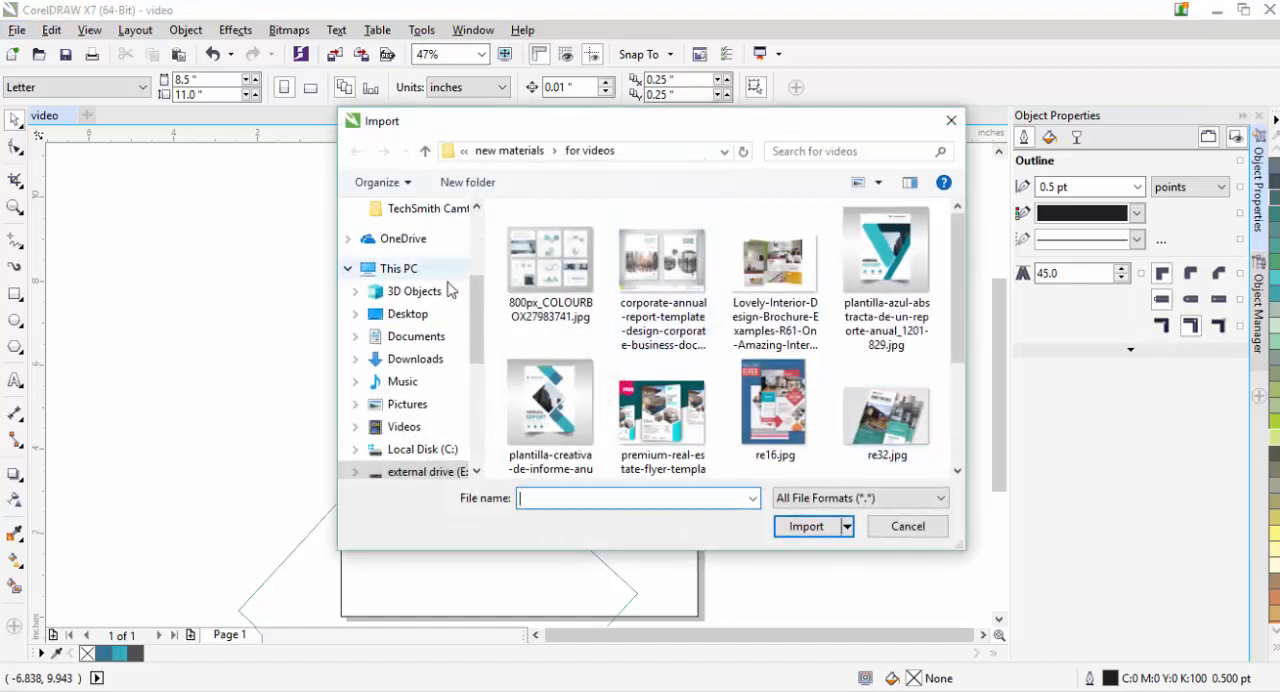
scroll(446, 286, up, 3)
click(415, 269)
double_click(885, 415)
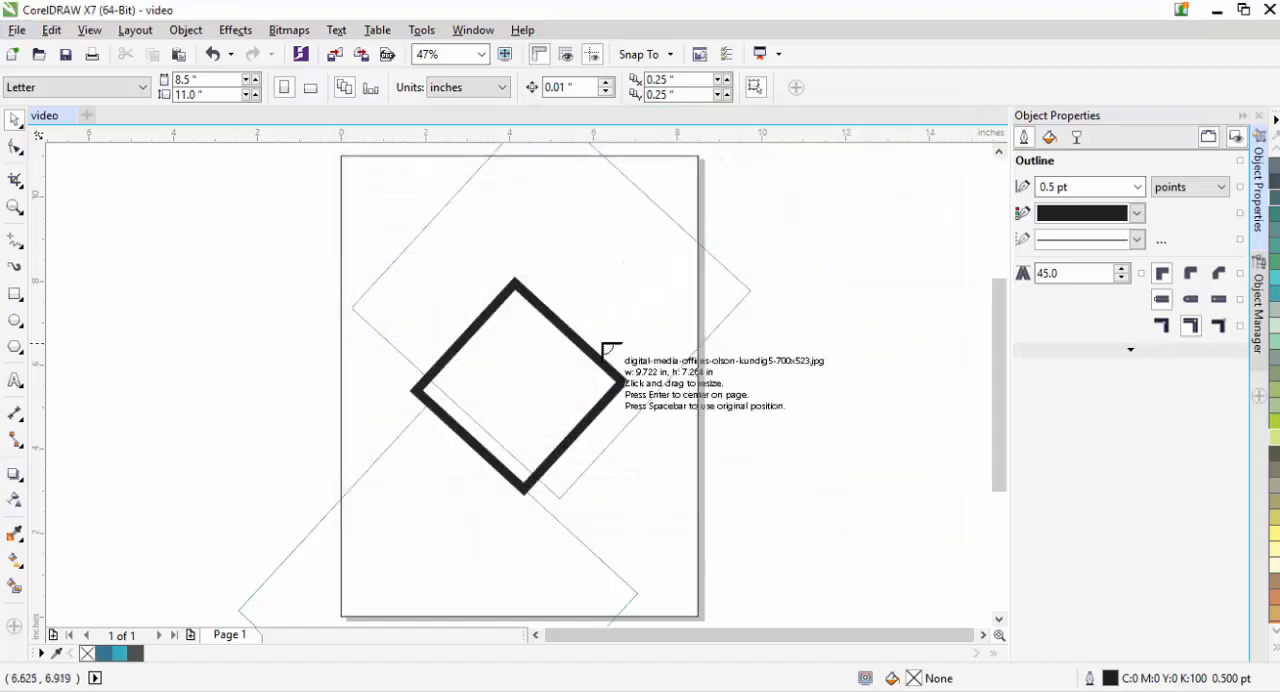
click(600, 344)
- Move the office photo over the centre diamond and PowerClip it inside that frame
drag(826, 468, 536, 366)
right_click(553, 350)
click(600, 174)
click(503, 311)
- Scale down the clipped photo and reposition it so it fills the diamond frame
click(505, 525)
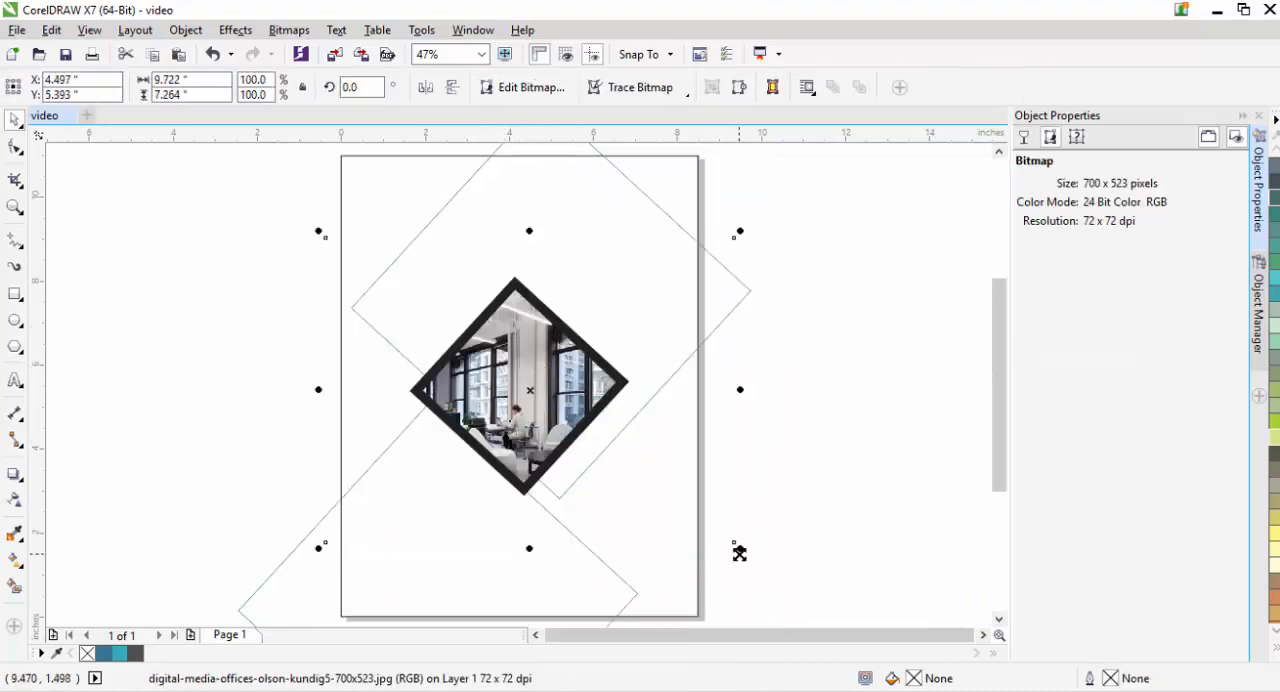
drag(739, 553, 679, 507)
drag(534, 393, 491, 385)
click(788, 455)
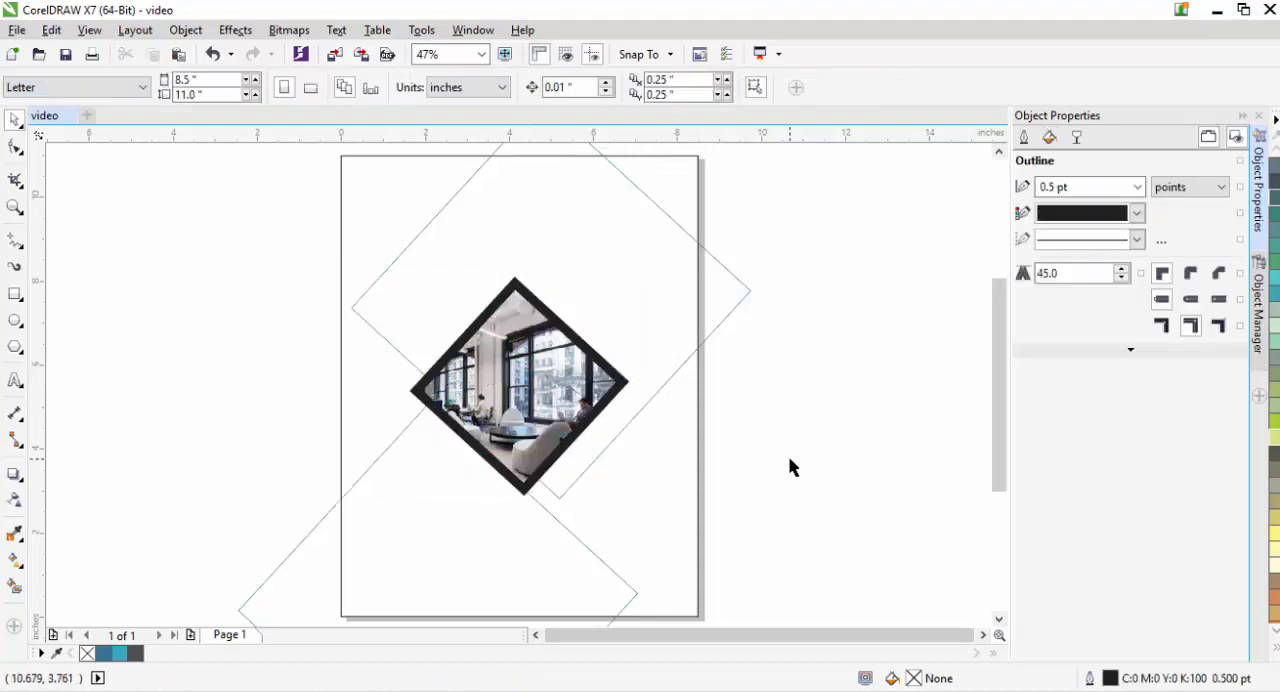
- Change the photo diamond's outline colour to white
click(622, 390)
click(1104, 213)
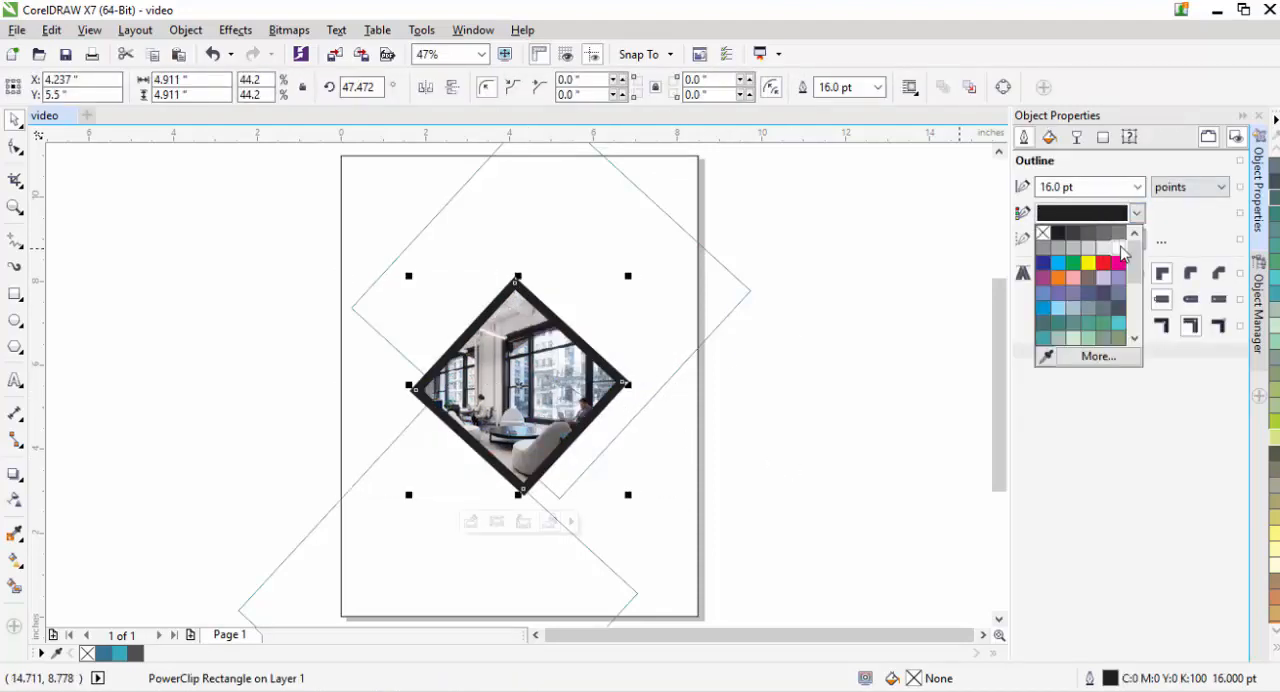
click(1118, 247)
click(860, 324)
click(624, 404)
click(197, 390)
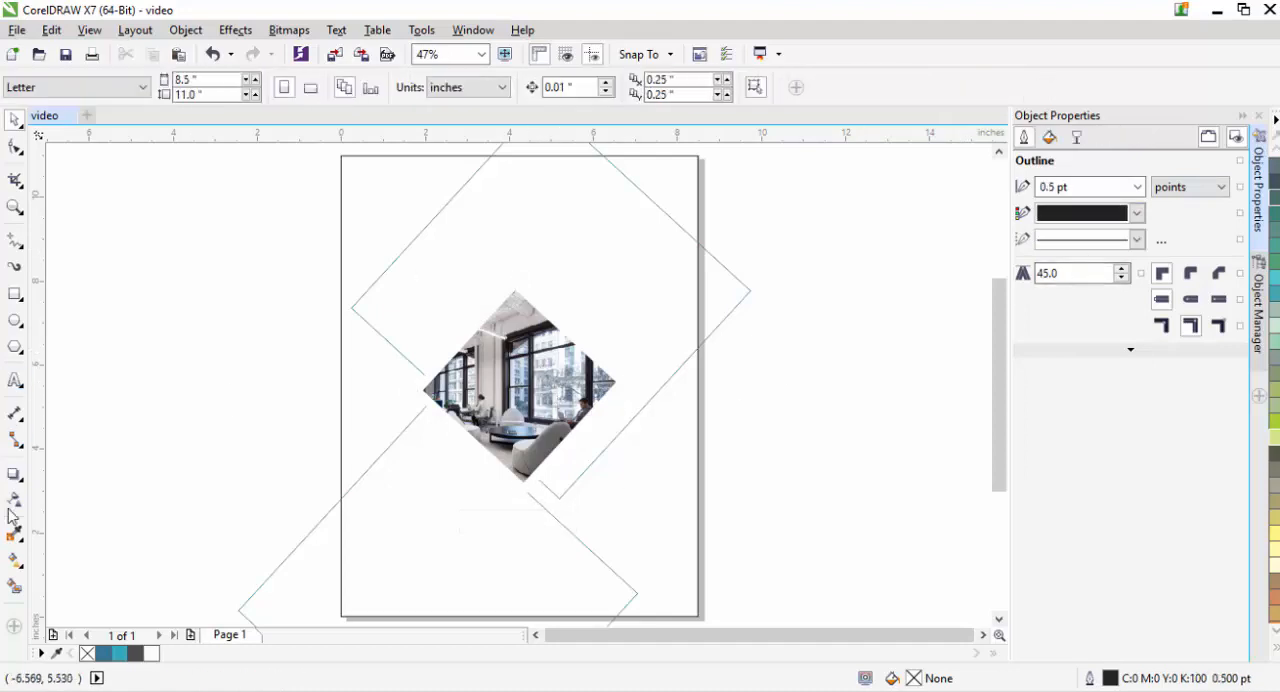
- Add a black drop shadow with opacity 63 and feathering 15 around the photo diamond
click(15, 474)
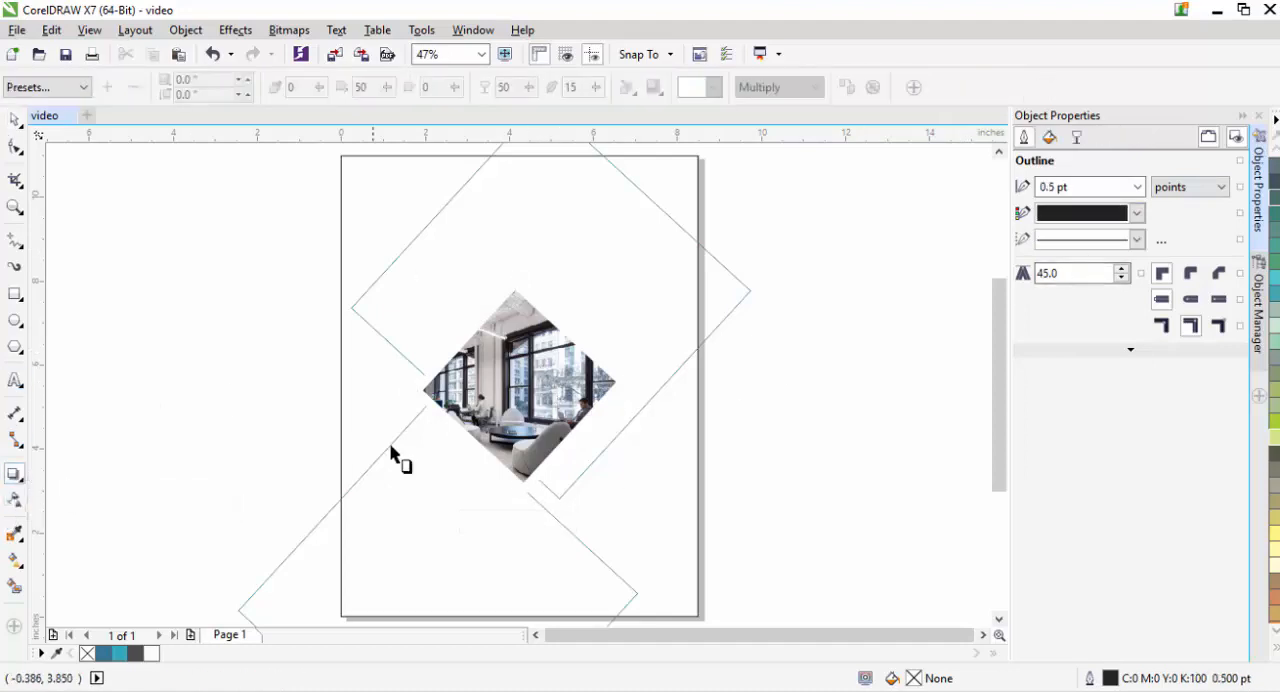
click(522, 396)
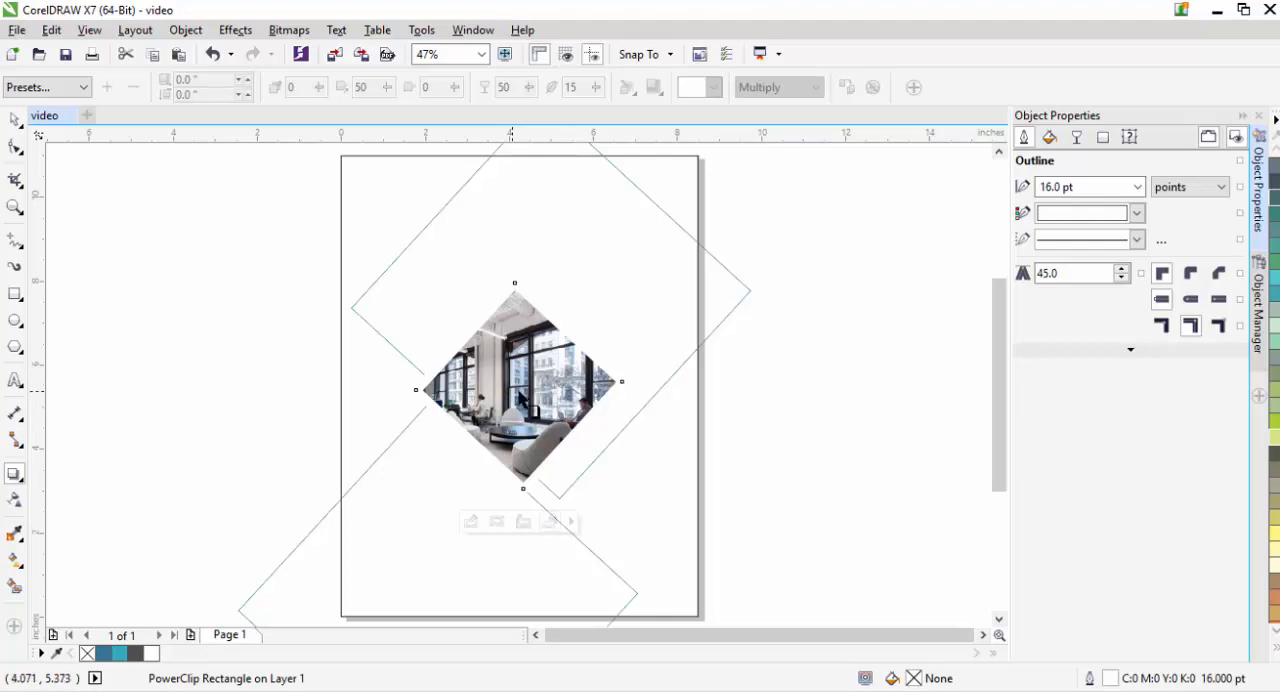
drag(520, 396, 600, 426)
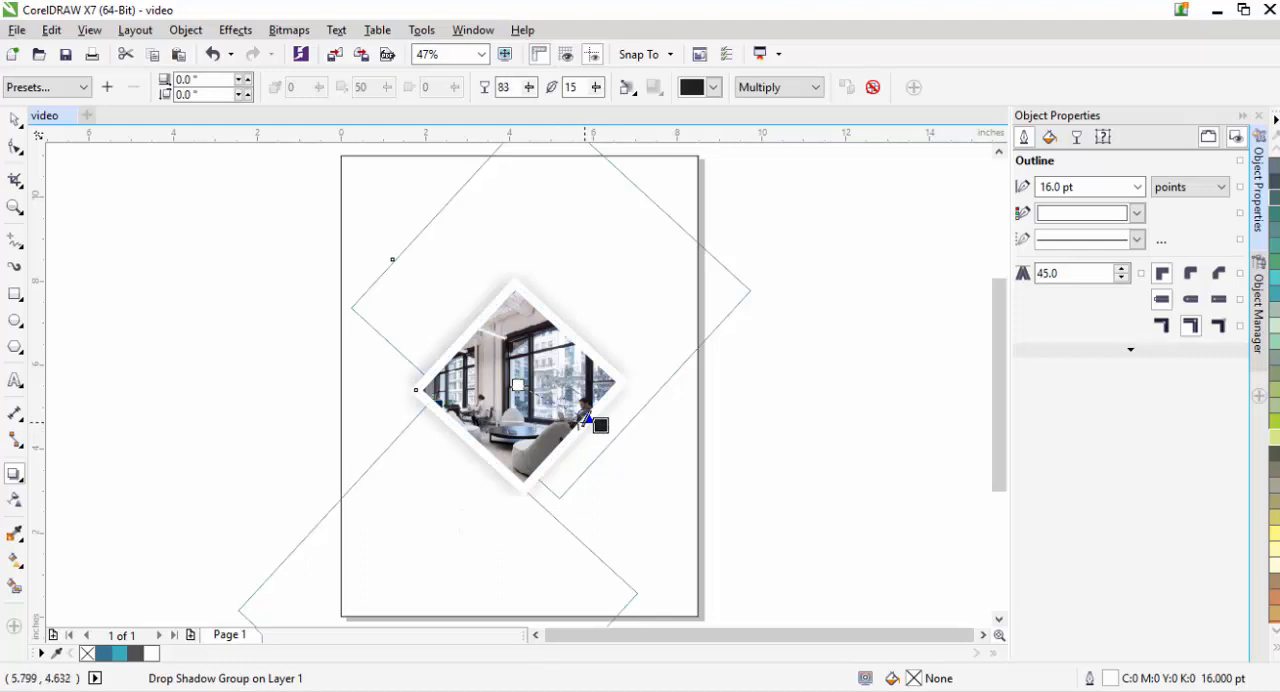
drag(584, 421, 559, 412)
mouse_move(600, 424)
mouse_down()
mouse_move(606, 414)
mouse_move(591, 445)
mouse_up()
click(15, 119)
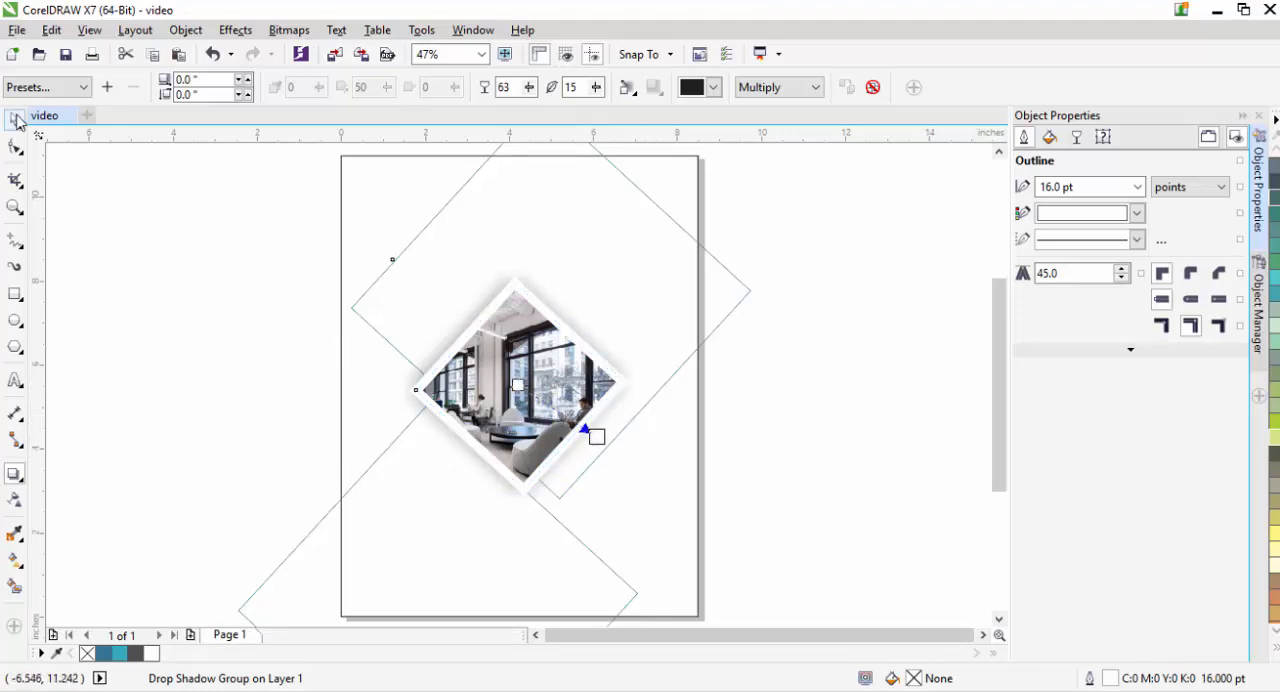
click(548, 527)
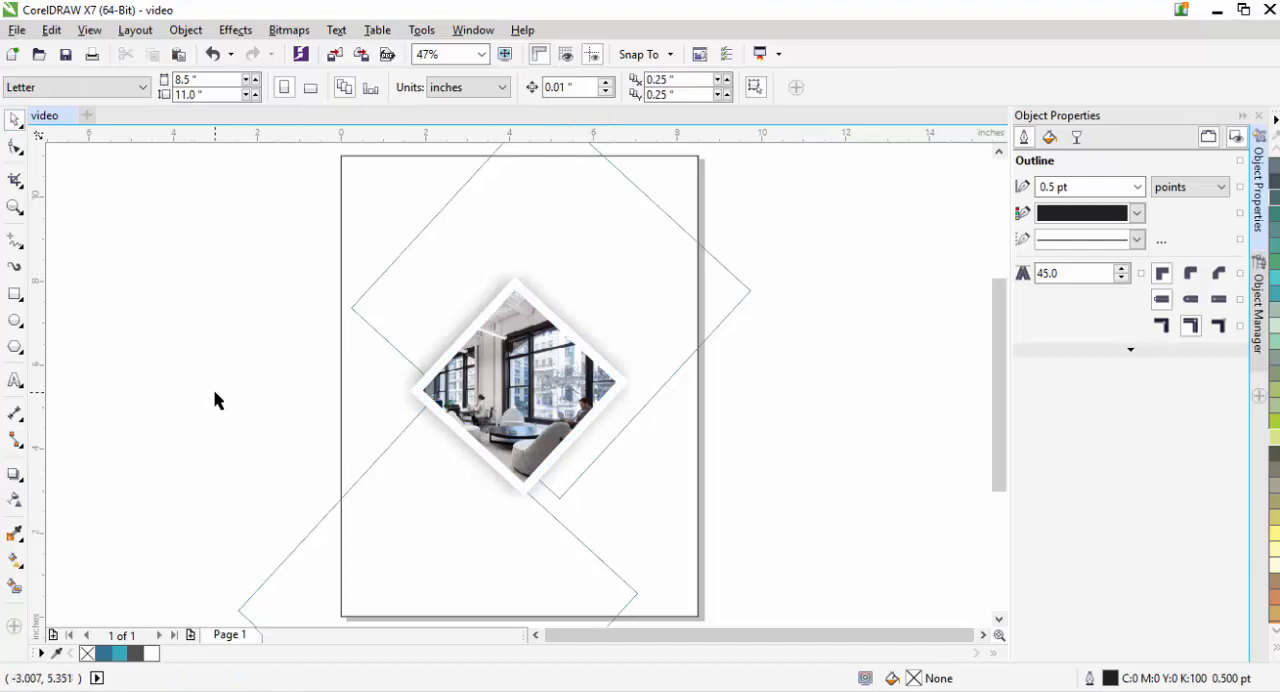
- Draw a horizontal rectangle about 10.08 by 1.39 in across the page's upper-left area and fill it with blue #327699
click(15, 293)
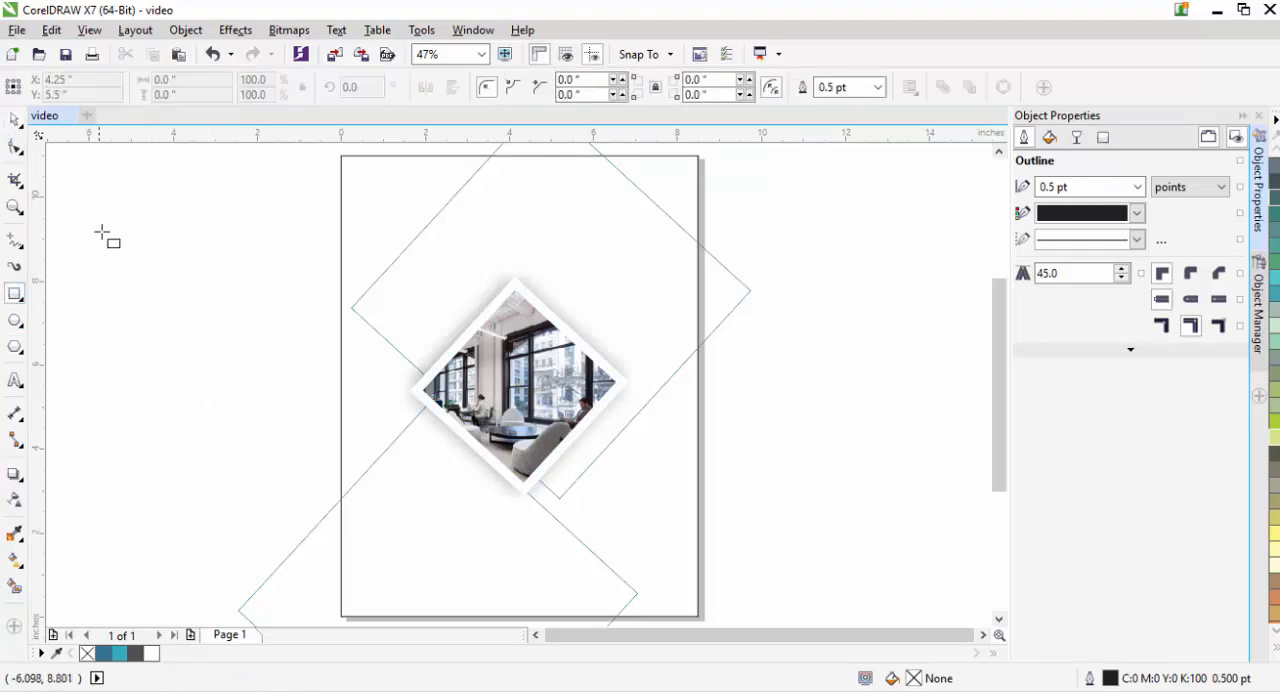
drag(109, 209, 362, 231)
click(104, 653)
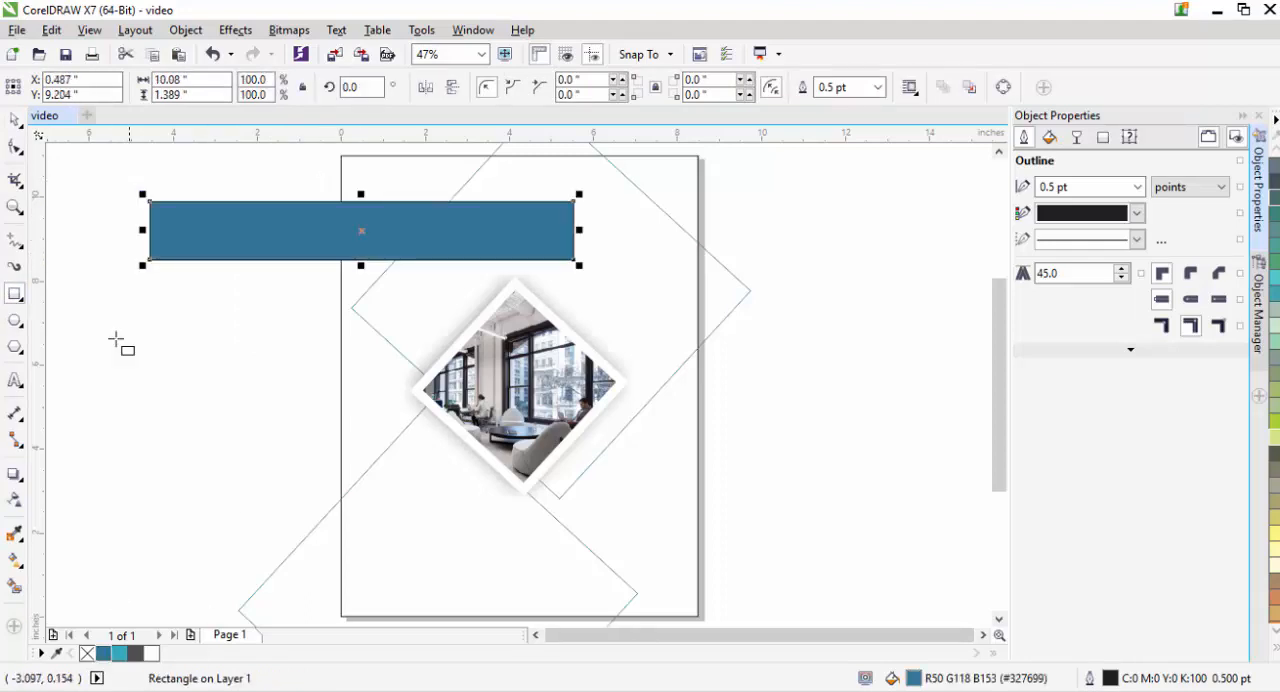
- Remove the blue rectangle's outline and duplicate the rectangle exactly in place
click(878, 87)
click(840, 101)
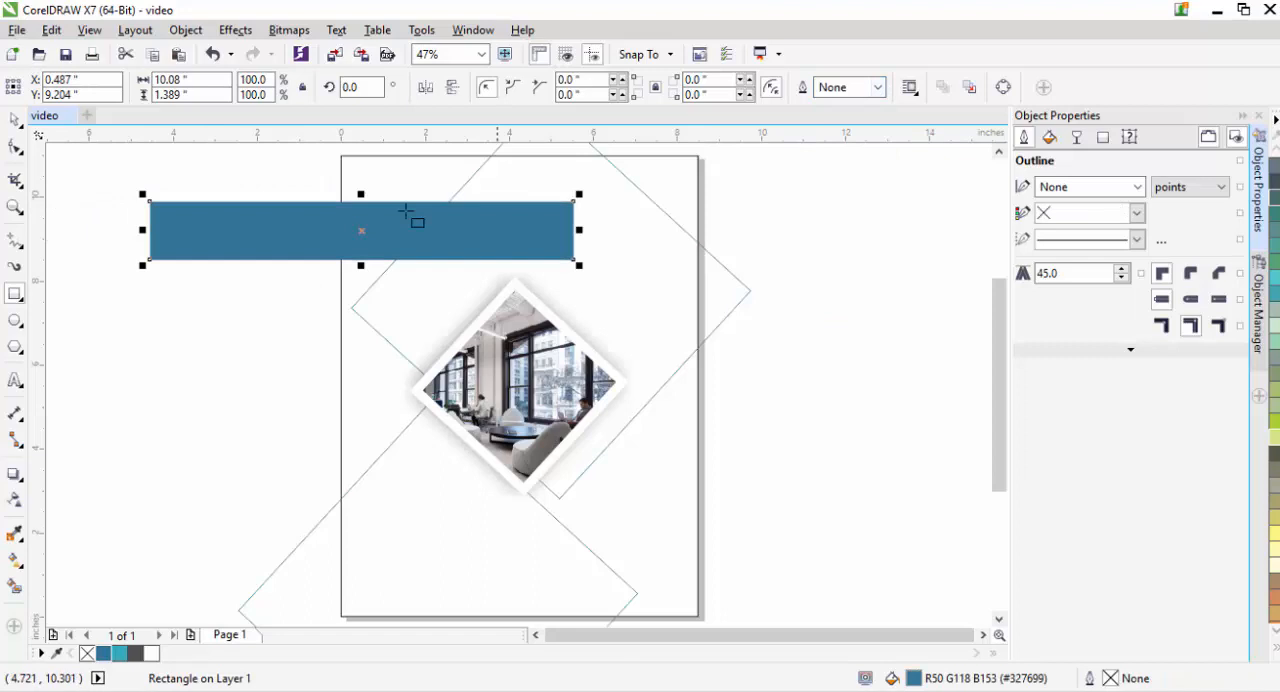
click(15, 119)
click(274, 258)
click(374, 220)
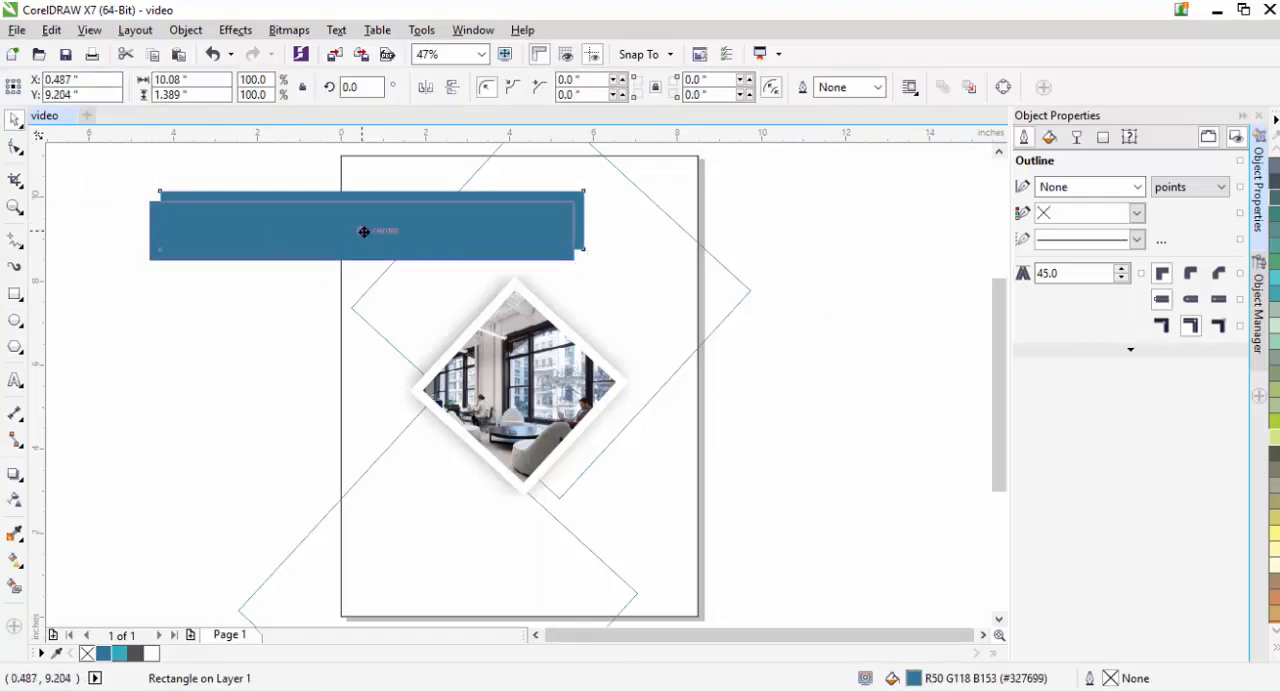
click(360, 229)
- Fill the duplicate with teal #32AABA and shorten it from its left end to about 2.4 in wide
click(119, 653)
click(247, 370)
click(152, 230)
drag(150, 230, 472, 238)
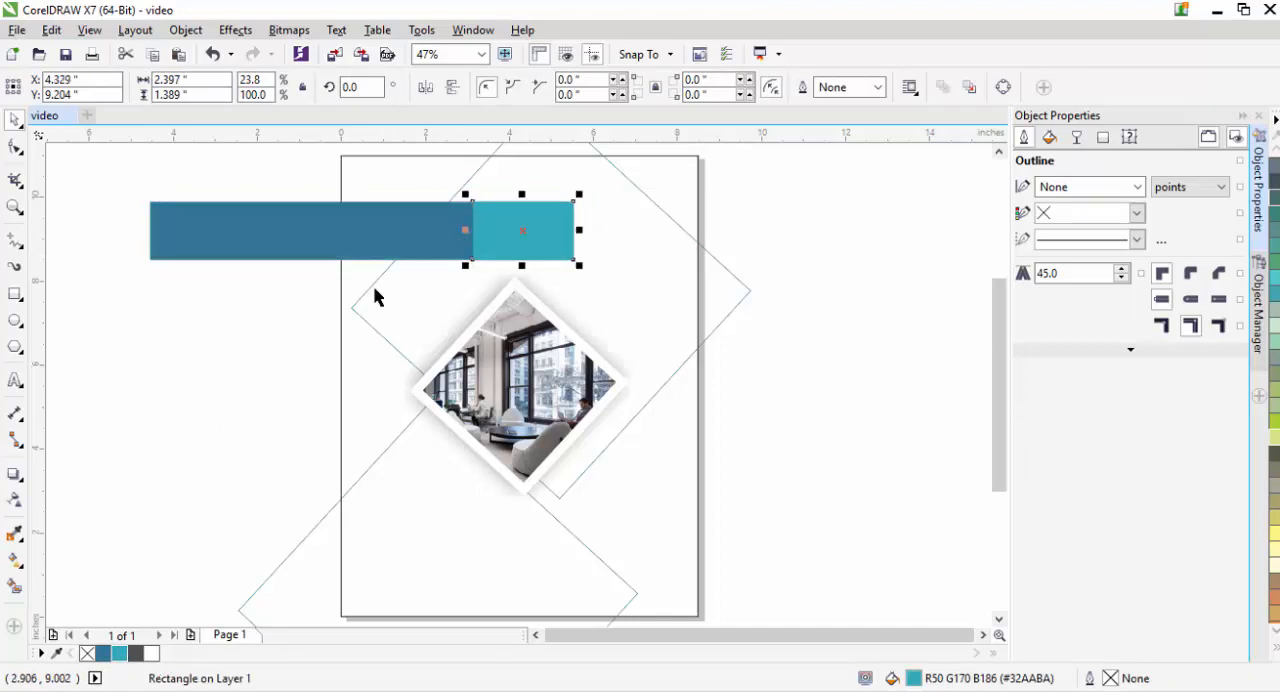
- Swap the two fills, making the long rectangle teal #32AABA and the short end segment blue #327699
click(373, 285)
click(314, 249)
click(119, 653)
click(520, 230)
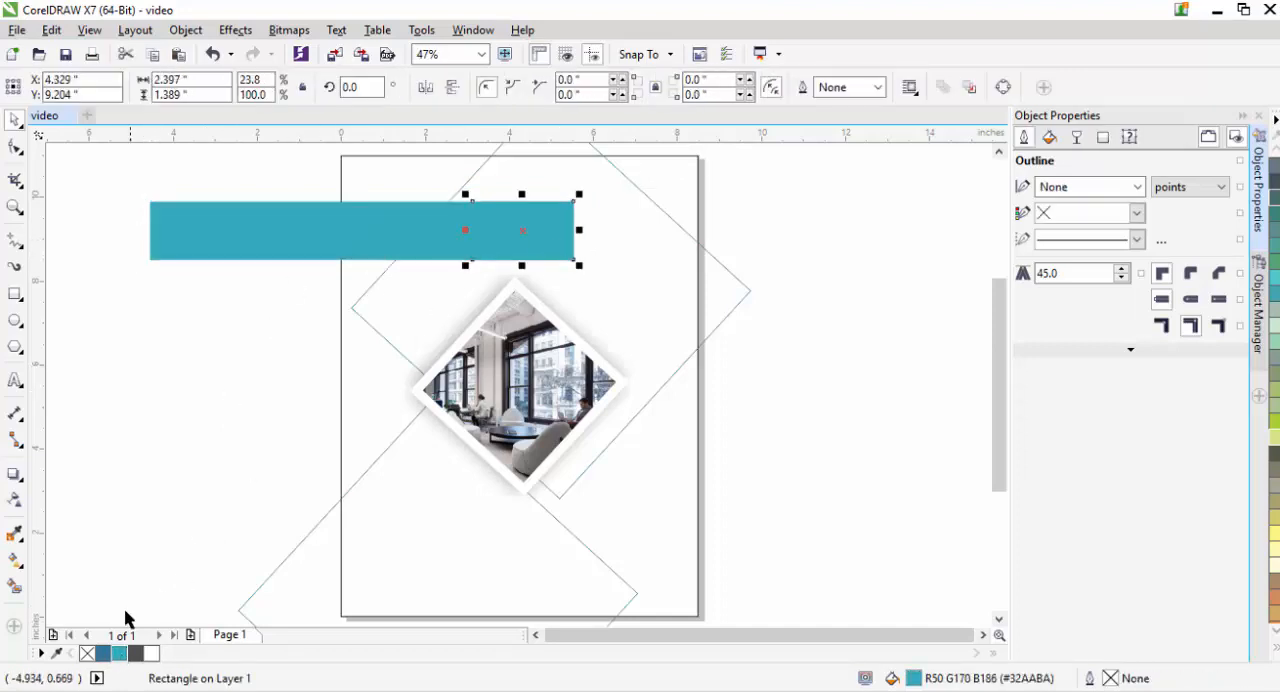
click(103, 653)
click(165, 498)
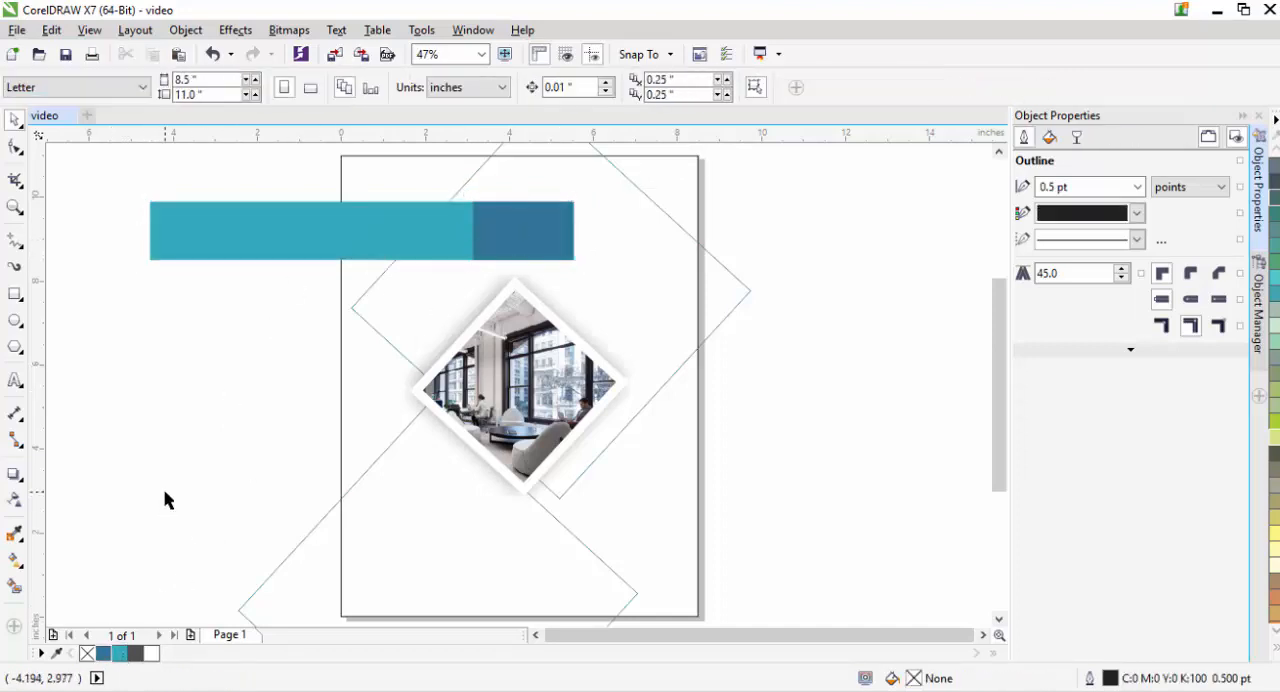
- Resize both rectangles together to about 8.11 in overall width and 1.73 in height
click(489, 214)
shift+click(457, 251)
drag(366, 193, 365, 179)
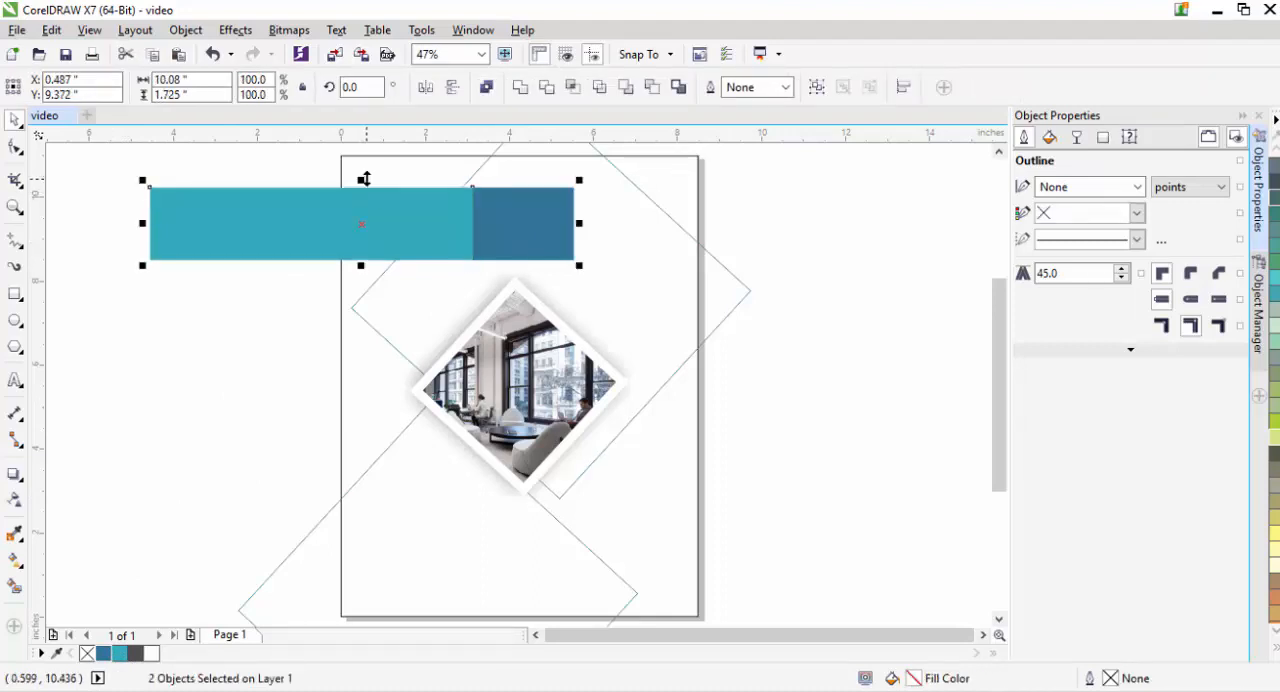
drag(142, 222, 184, 222)
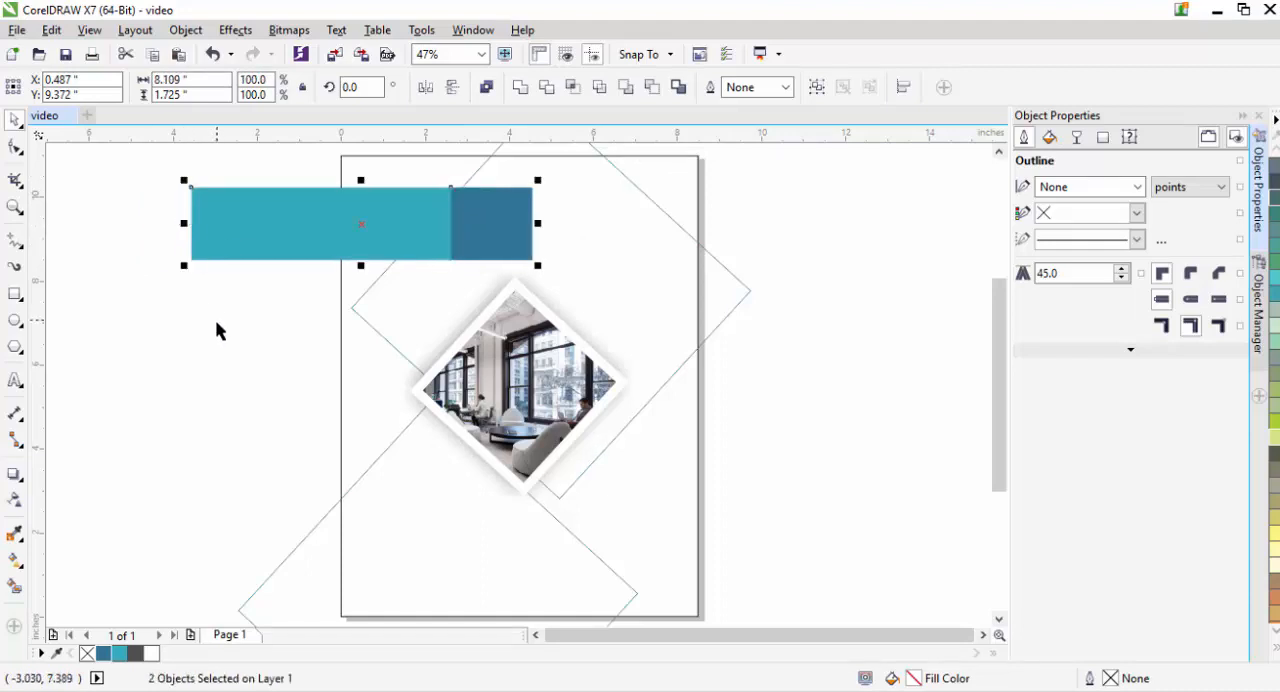
click(364, 226)
- Group the teal and blue rectangles and rotate the group to 315 degrees
click(487, 251)
shift+click(384, 232)
right_click(382, 232)
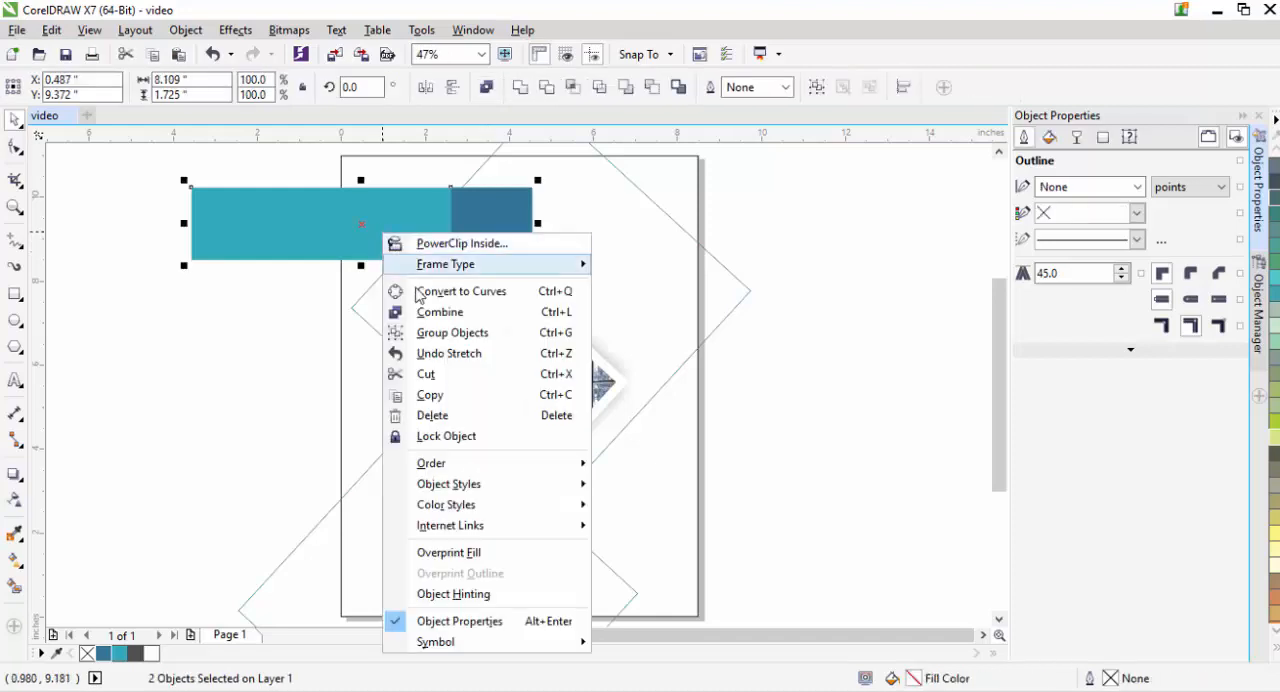
click(430, 331)
drag(1002, 371, 1001, 340)
click(877, 337)
click(357, 299)
click(370, 298)
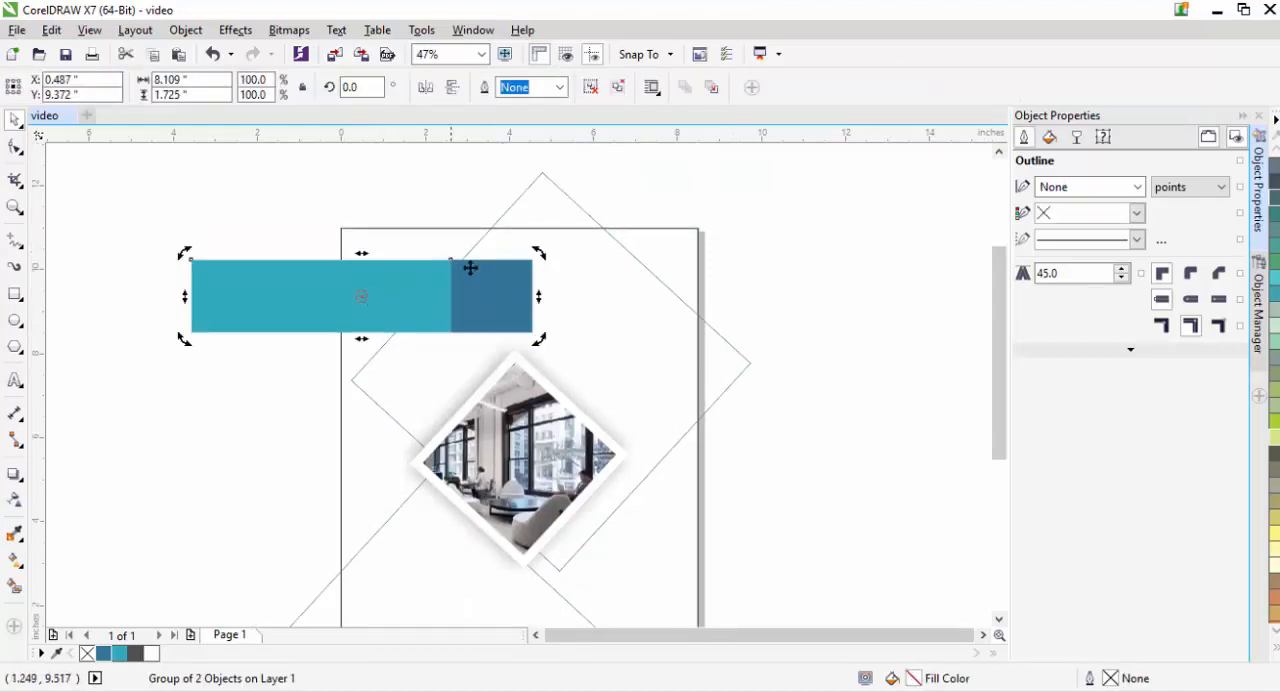
drag(541, 252, 533, 368)
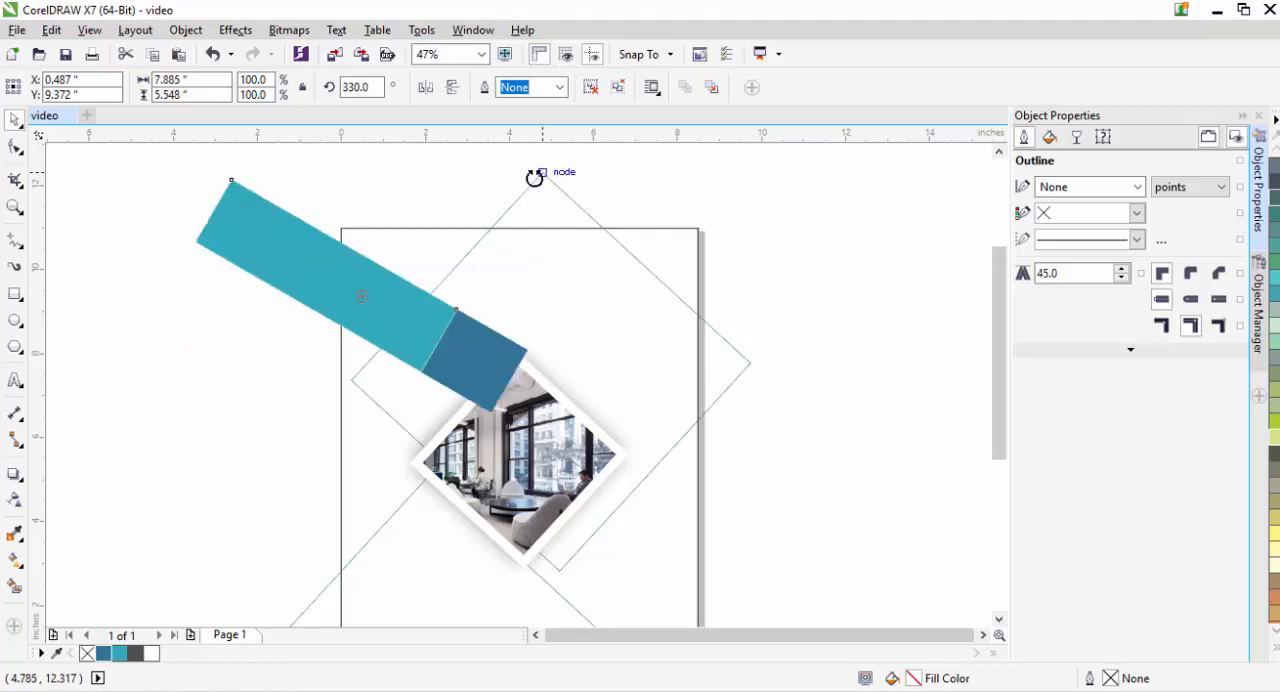
drag(537, 177, 541, 203)
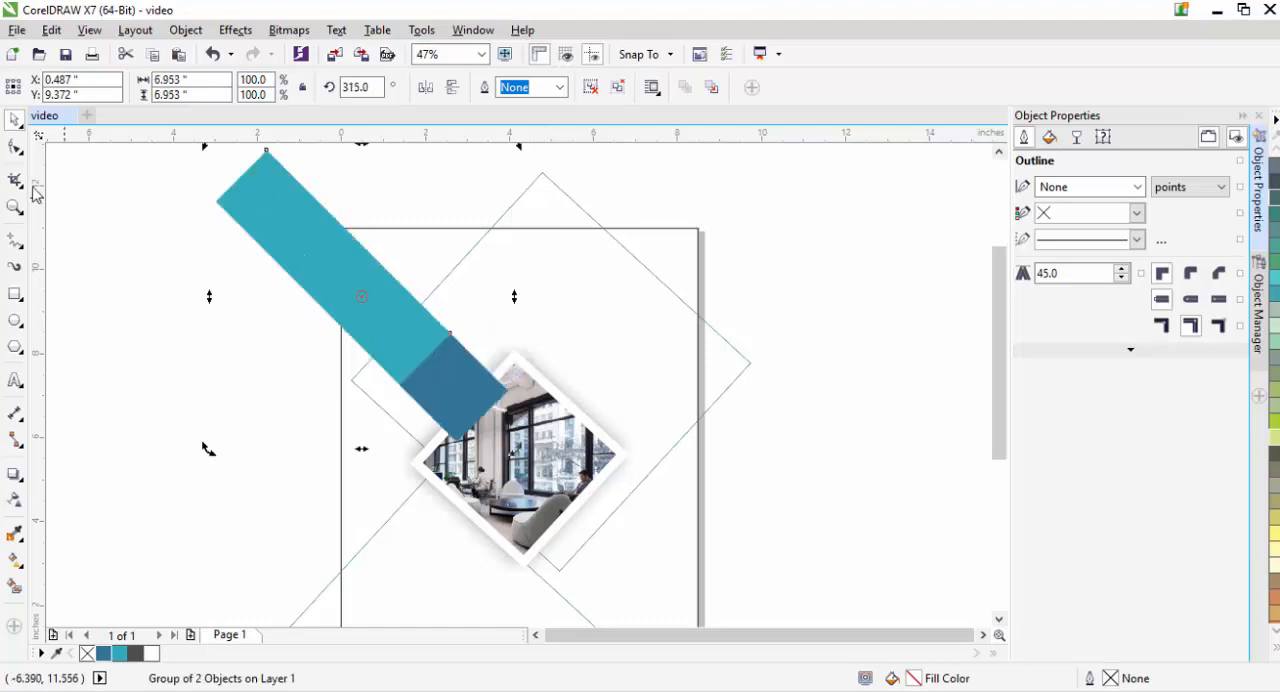
- Move the rotated band so its blue end lies along the photo diamond's upper-right edge
click(306, 297)
click(374, 323)
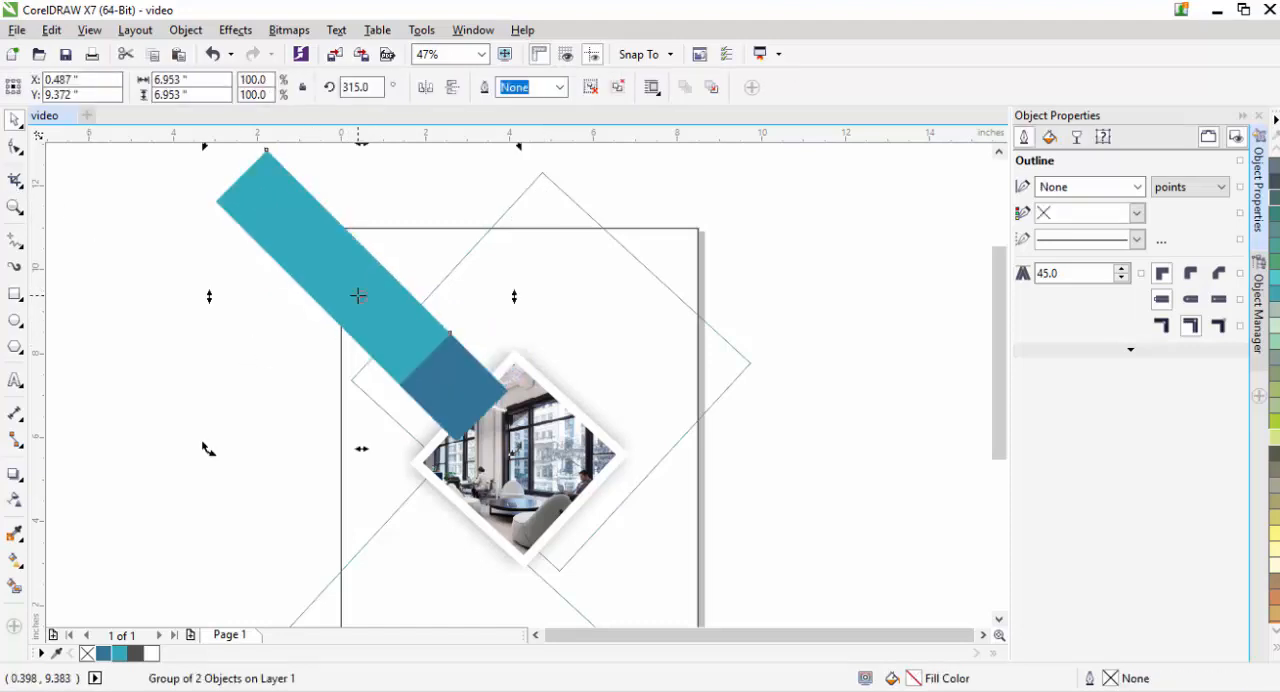
drag(358, 295, 486, 268)
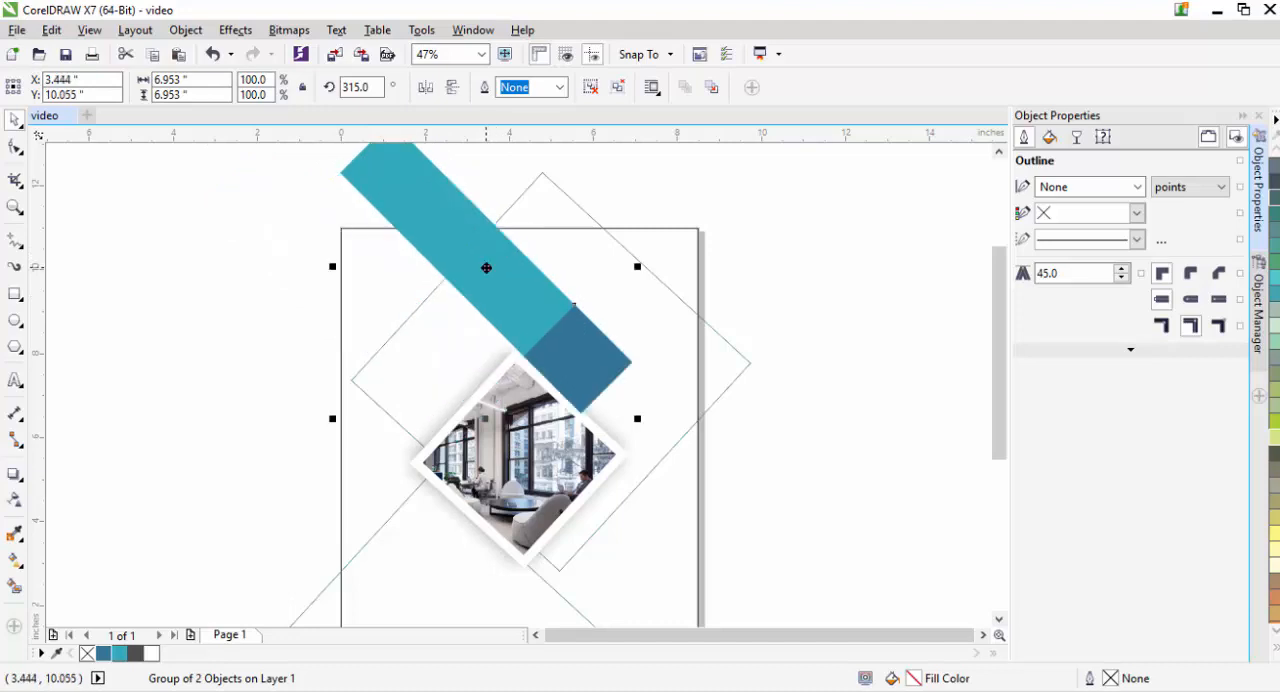
key(z)
drag(466, 349, 636, 447)
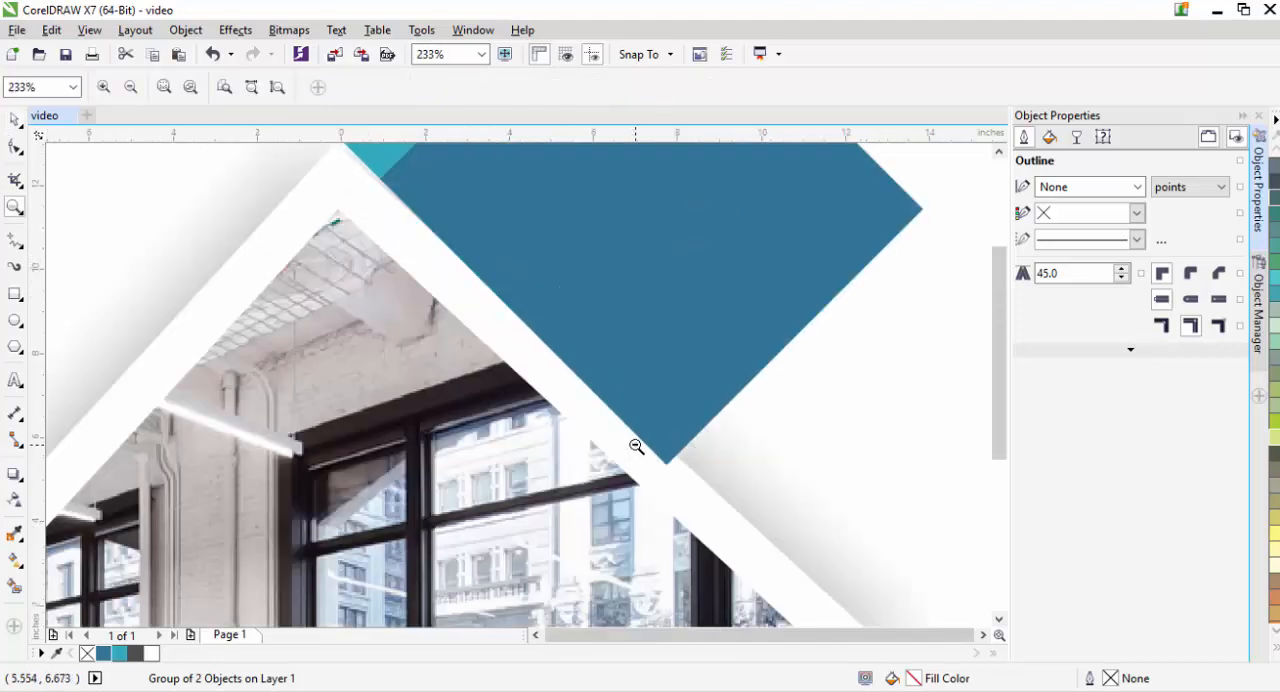
key(F3)
- Rotate the band to about 316.8 degrees and shift it closer to the photo frame's upper-right edge
click(14, 119)
click(484, 268)
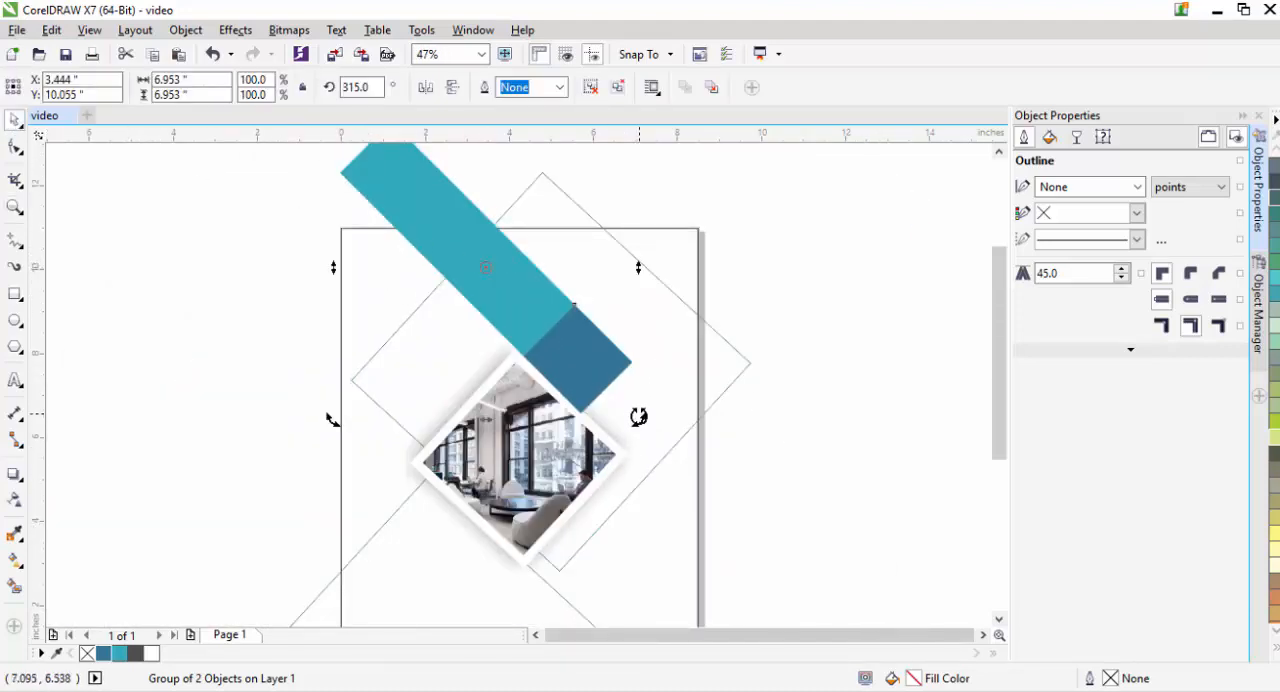
drag(638, 416, 635, 412)
click(771, 420)
key(z)
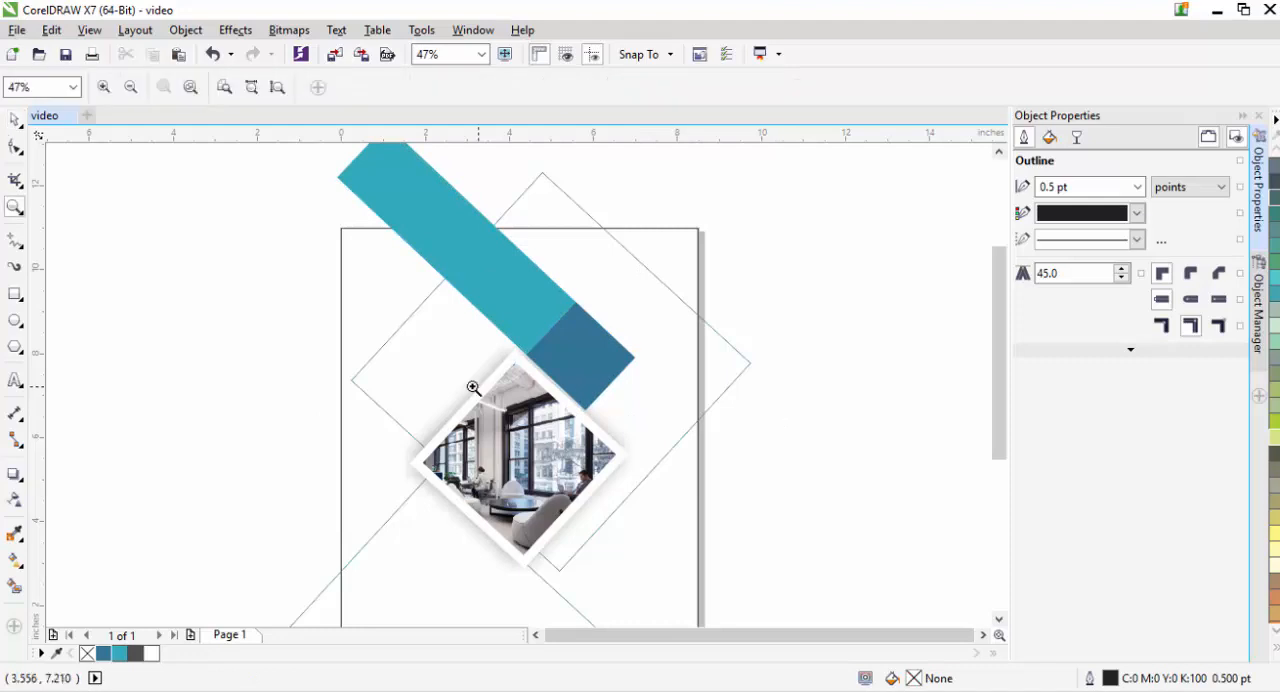
drag(478, 347, 644, 441)
click(15, 124)
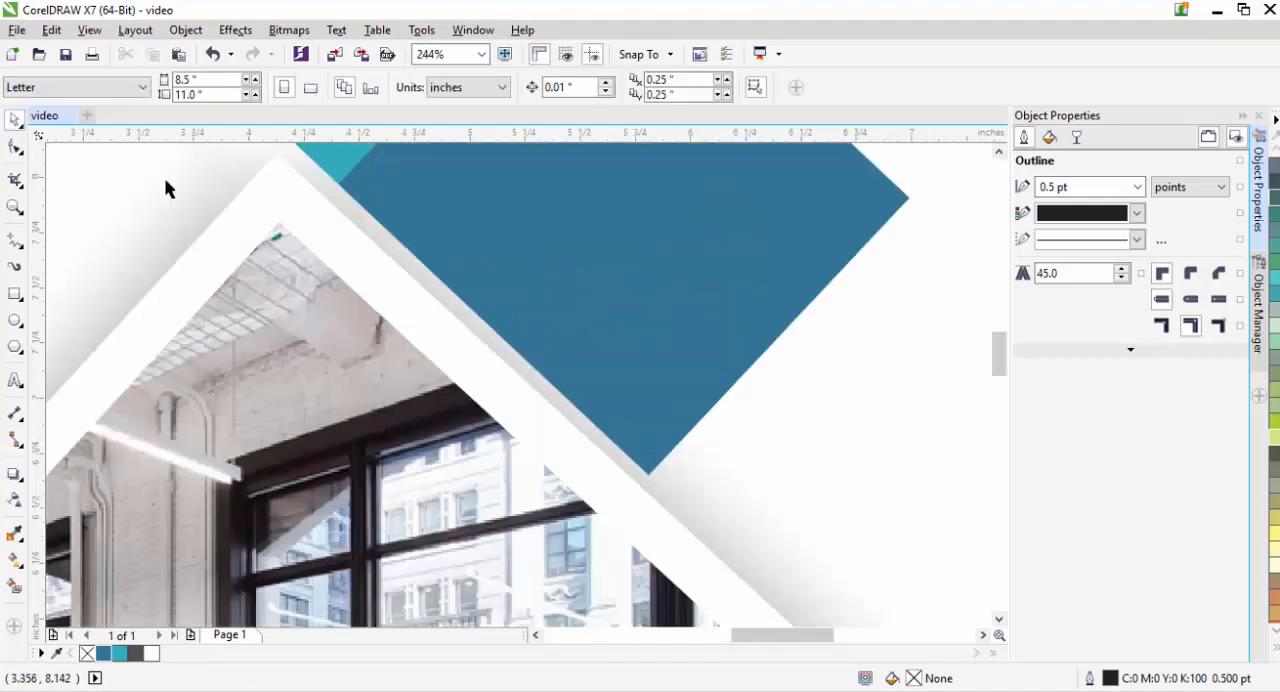
click(478, 250)
drag(467, 258, 471, 258)
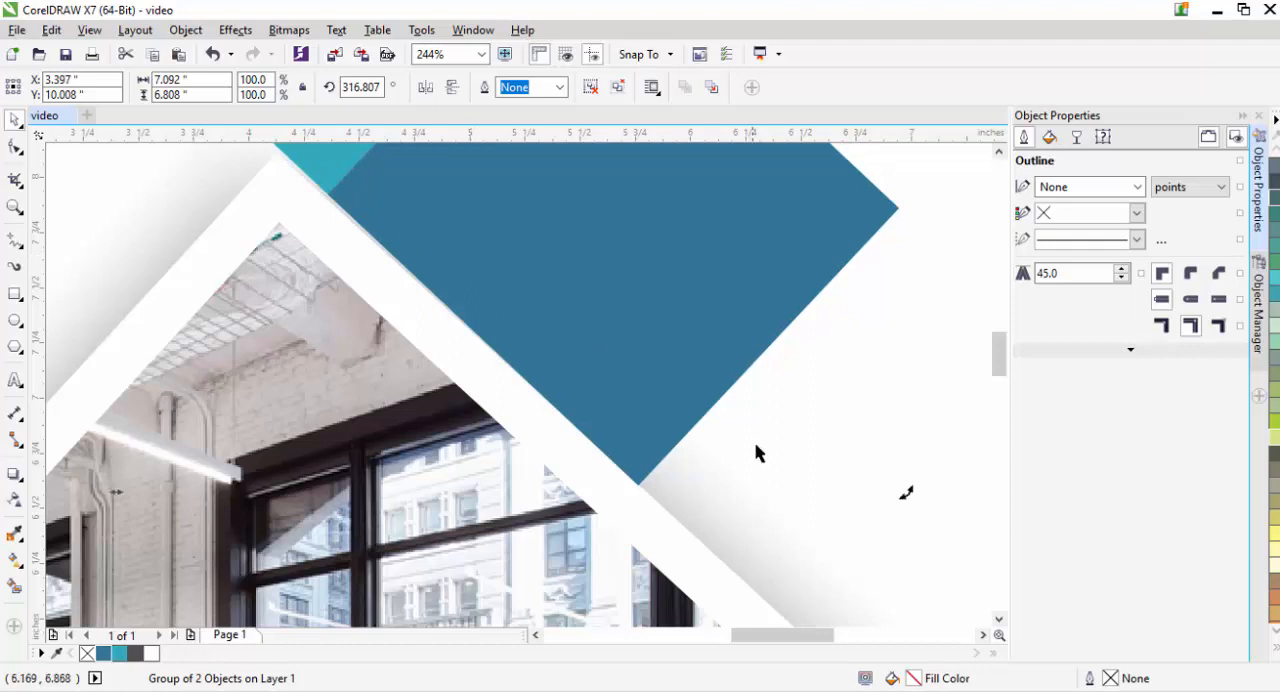
- Refine the band's rotation to about 317.5 degrees and nudge it flush against the photo frame
drag(901, 494, 909, 487)
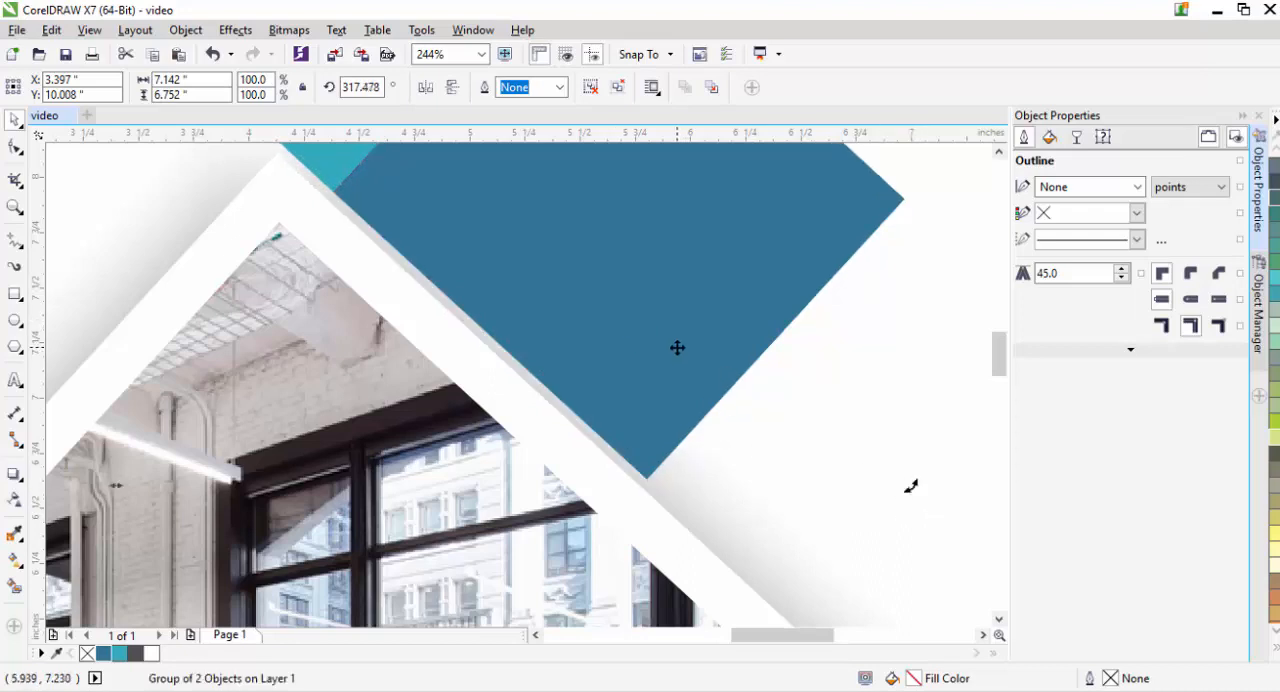
drag(677, 347, 674, 356)
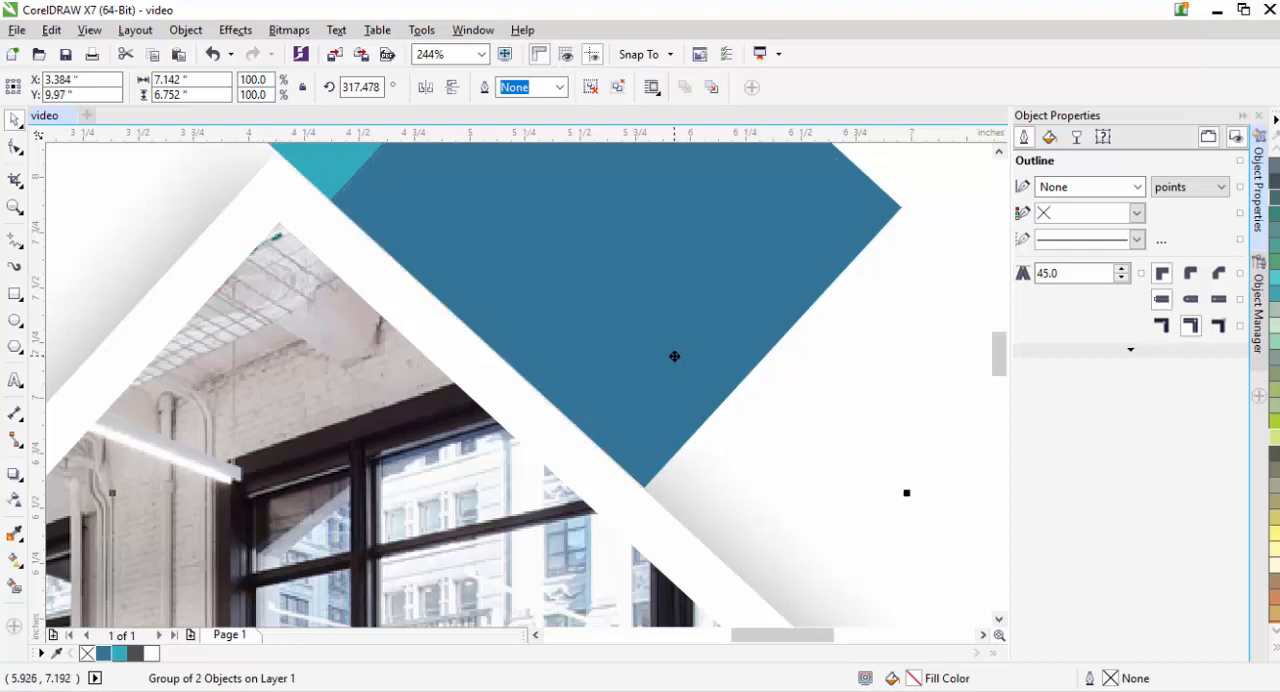
scroll(674, 356, down, 6)
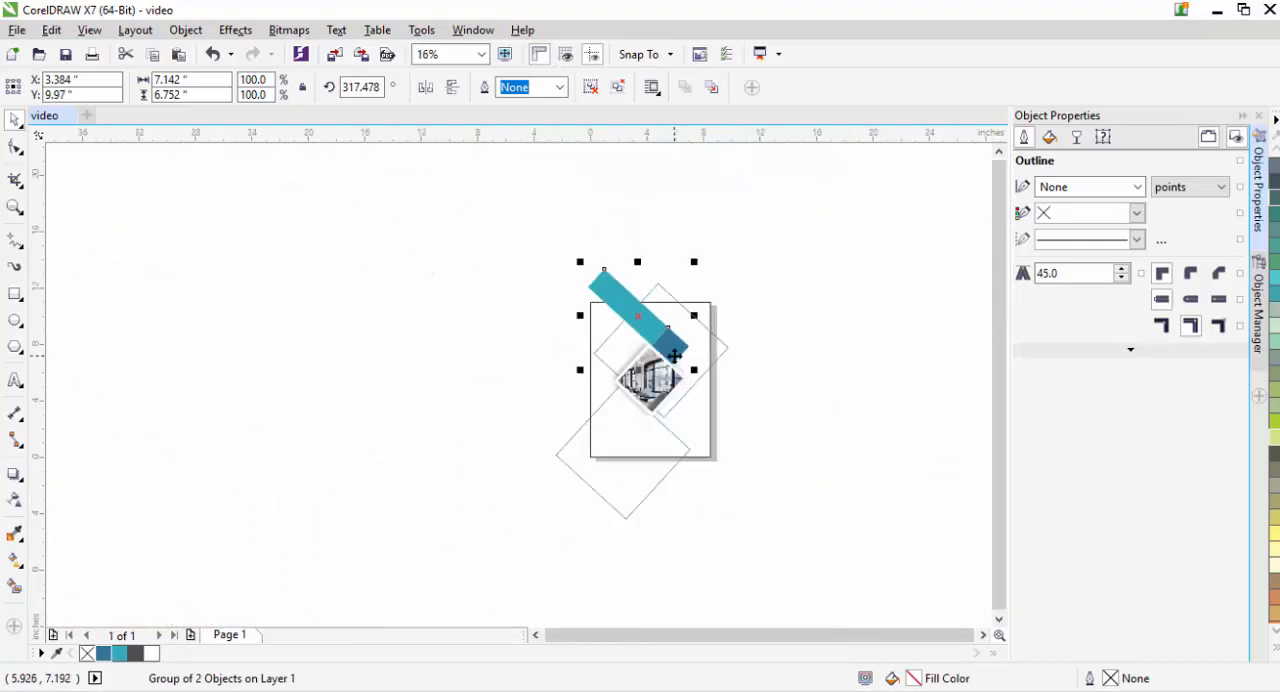
scroll(674, 356, up, 2)
- Shift the band slightly to the right to leave a narrow gap between it and the photo frame
click(794, 412)
click(670, 337)
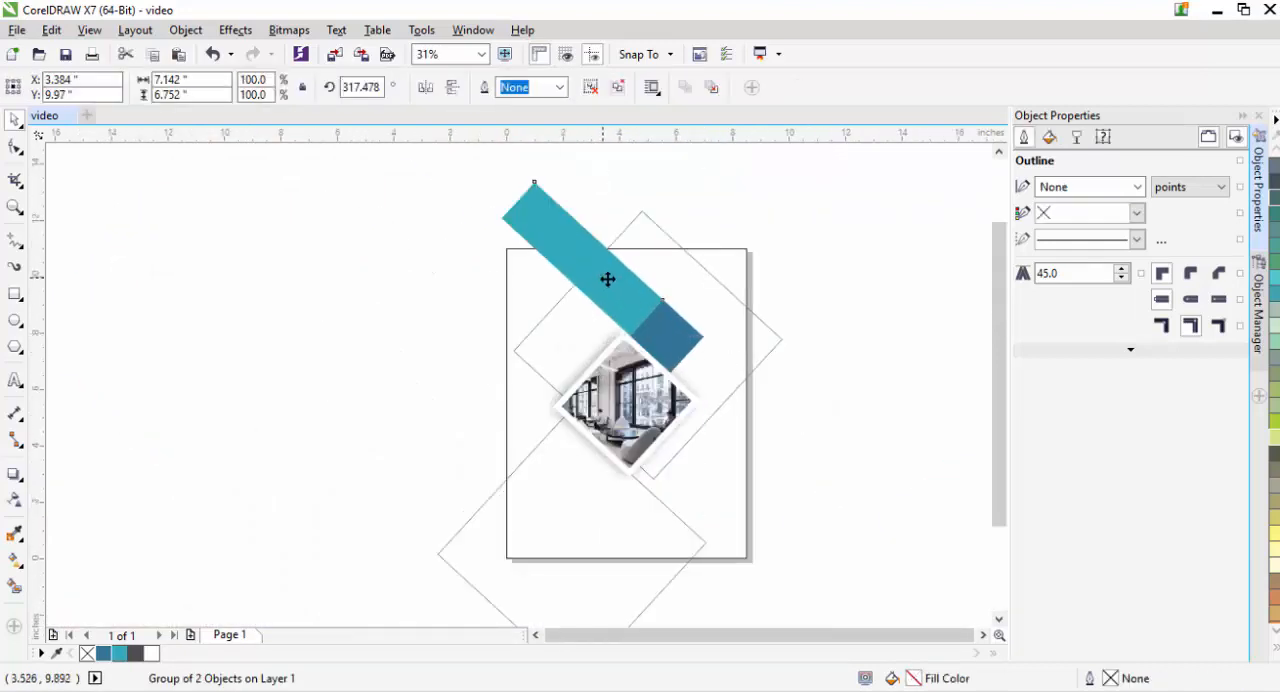
drag(606, 277, 624, 280)
click(835, 353)
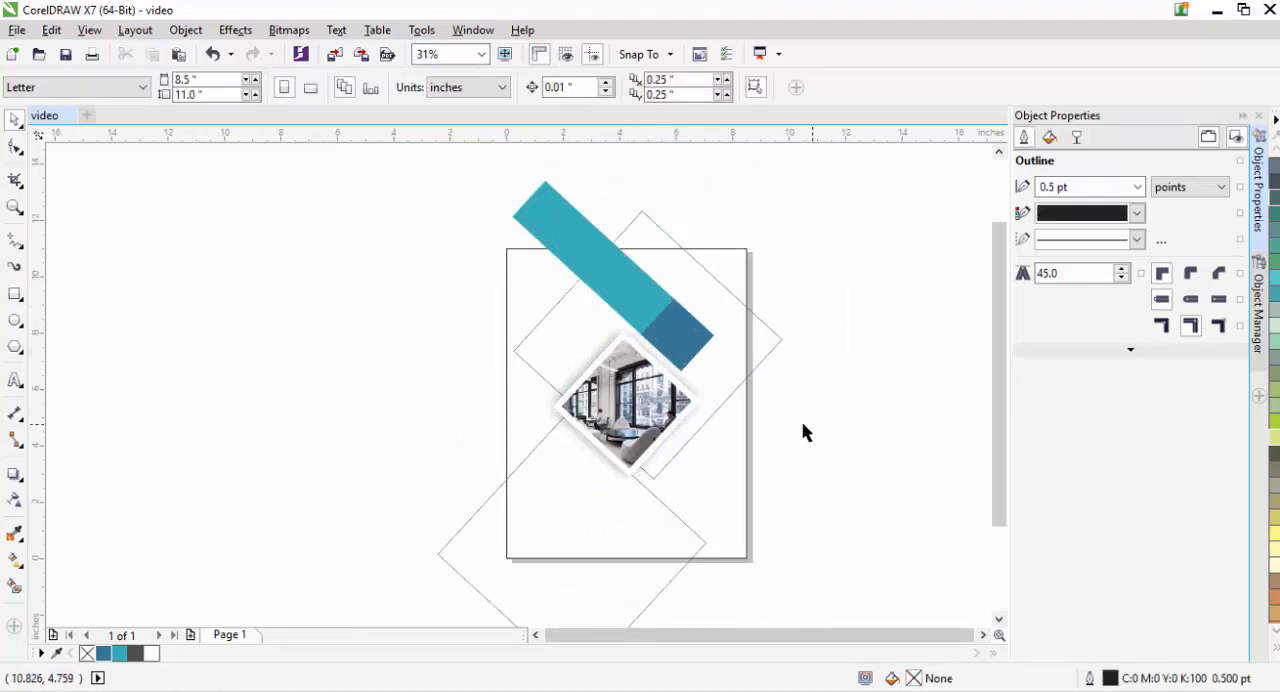
- Place a duplicate of the band, rotated to about 136.9 degrees, against the photo diamond's lower-right edge
click(668, 320)
key(ctrl+d)
click(616, 269)
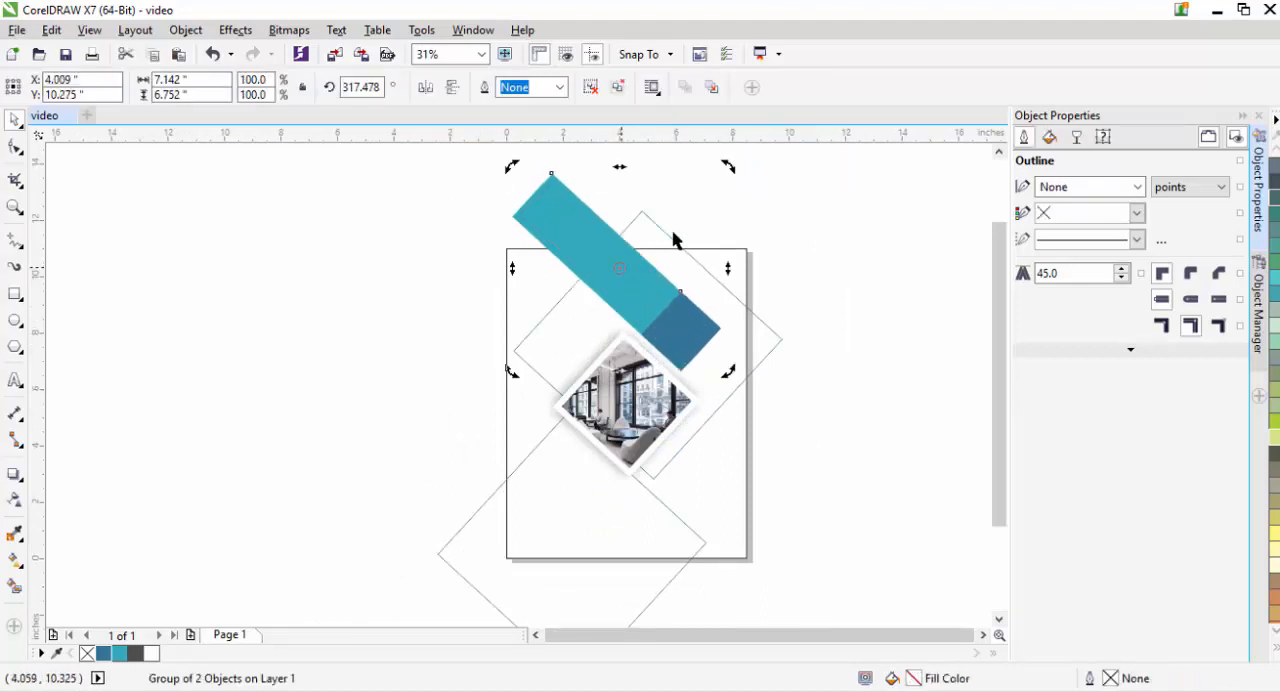
mouse_move(730, 165)
mouse_down()
mouse_move(654, 149)
mouse_move(723, 246)
mouse_move(626, 403)
mouse_move(577, 385)
mouse_move(717, 612)
mouse_move(709, 580)
mouse_move(737, 537)
mouse_up()
click(980, 305)
click(609, 326)
click(619, 352)
key(x)
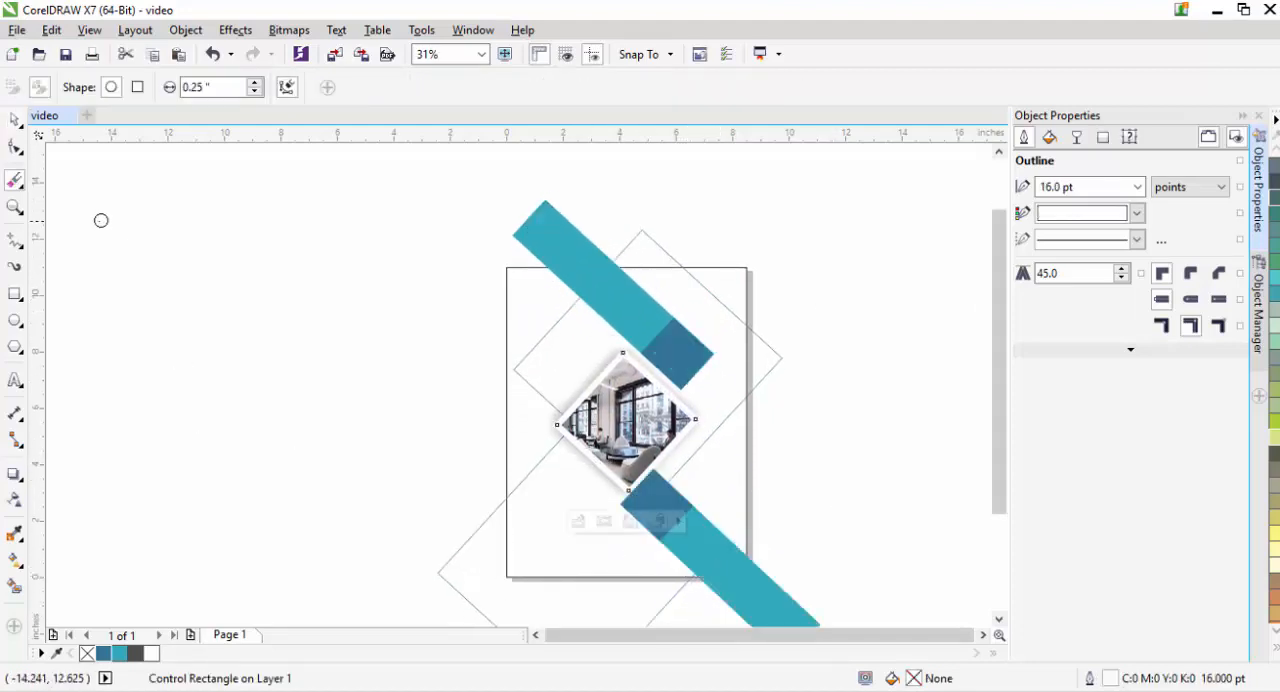
key(space)
click(220, 328)
- Move the lower band slightly down and right to leave a narrow gap beside the photo frame
key(z)
drag(551, 443, 720, 538)
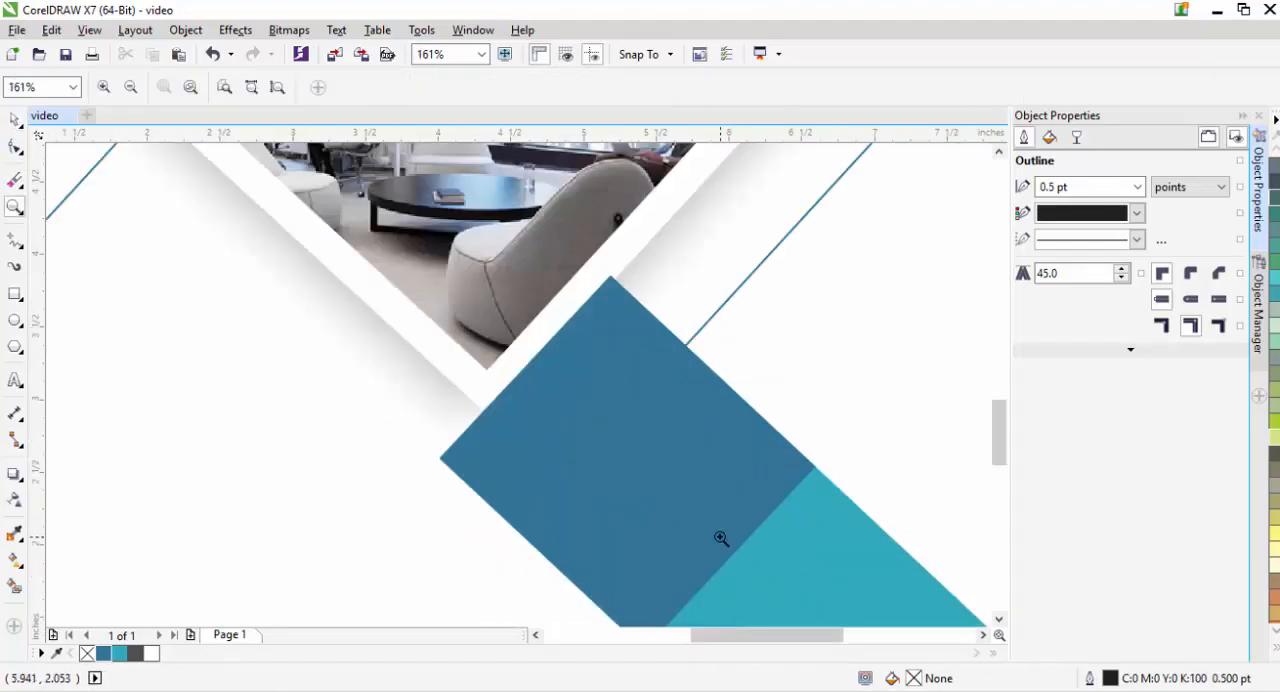
click(16, 120)
scroll(979, 418, down, 2)
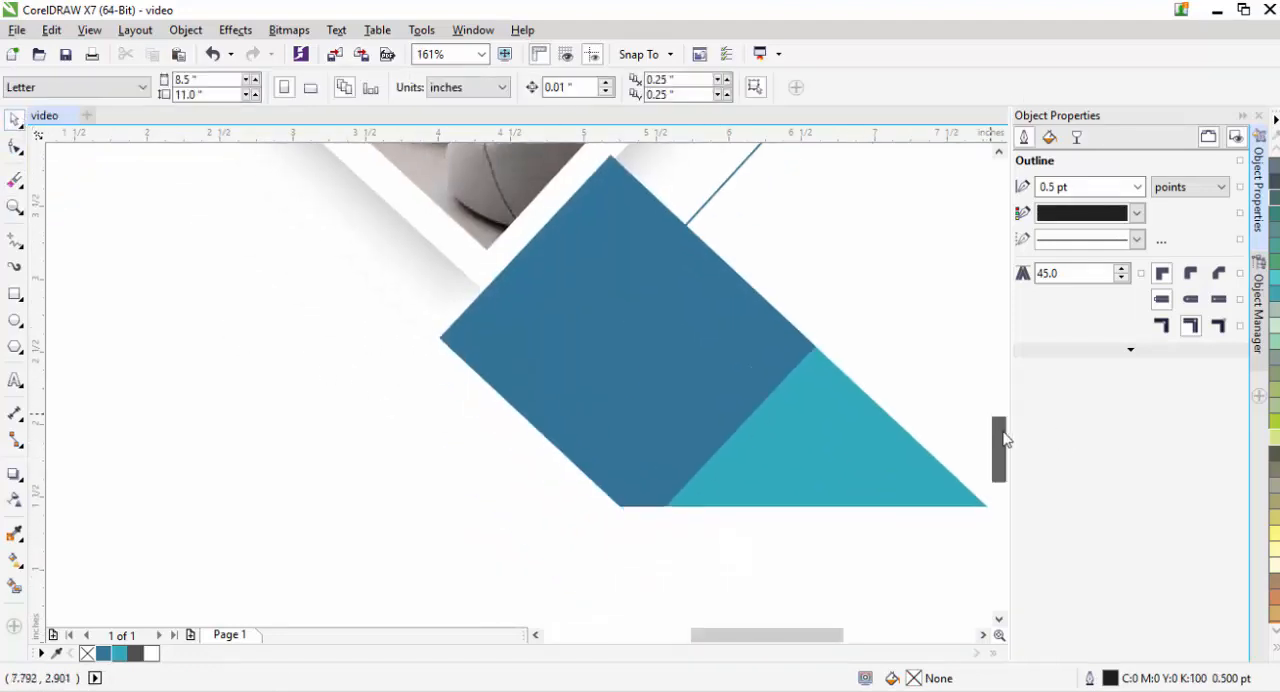
click(560, 330)
drag(624, 362, 647, 377)
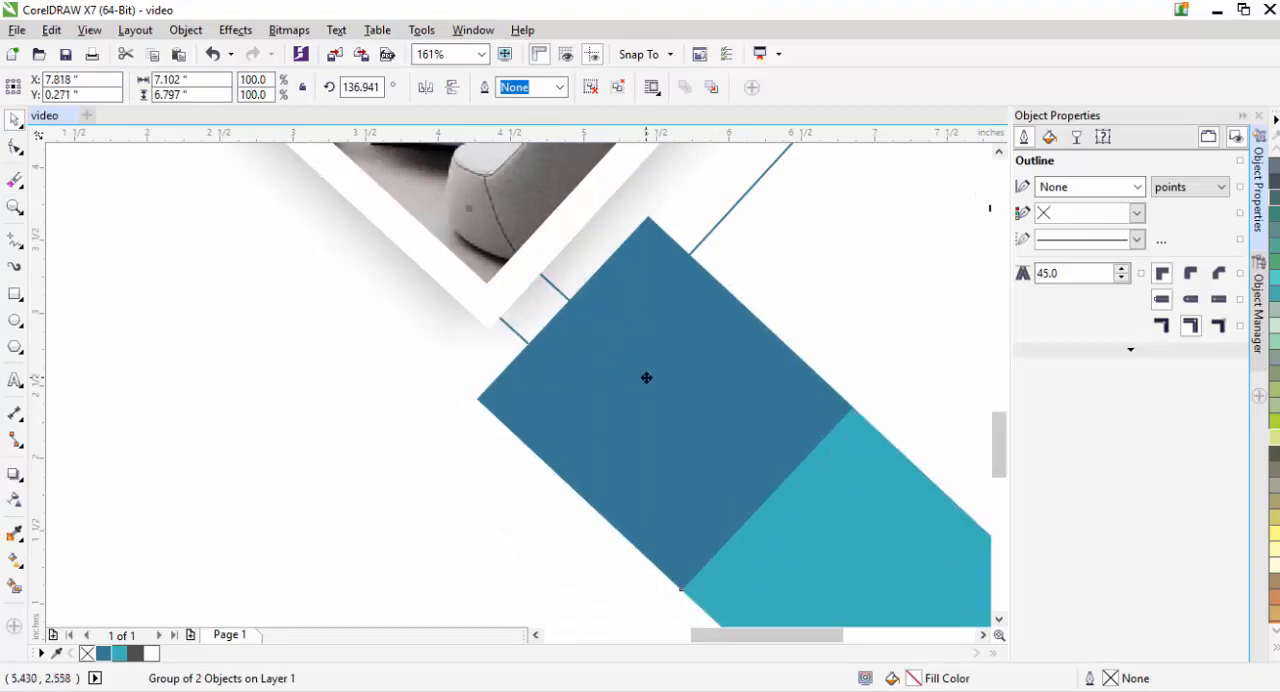
- Draw a square about 0.89 in wide beside the lower band, filled with blue #327699 and without an outline
click(15, 296)
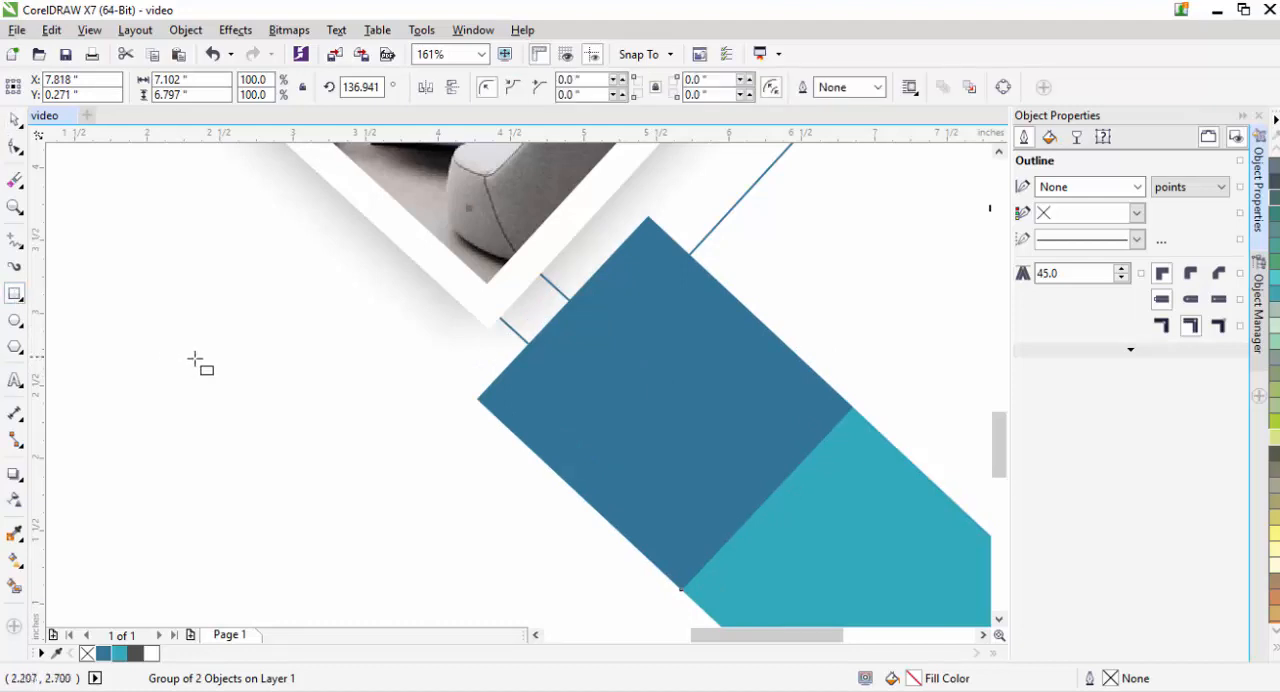
drag(214, 358, 347, 455)
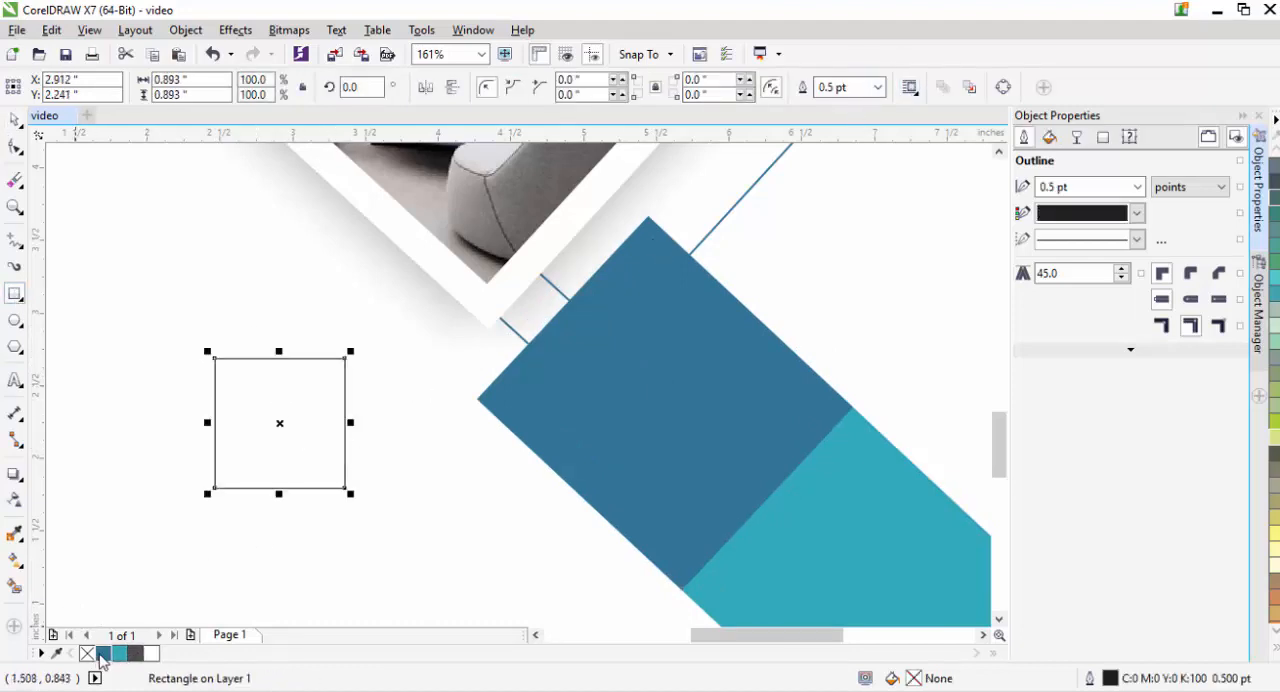
click(103, 653)
click(877, 87)
click(840, 106)
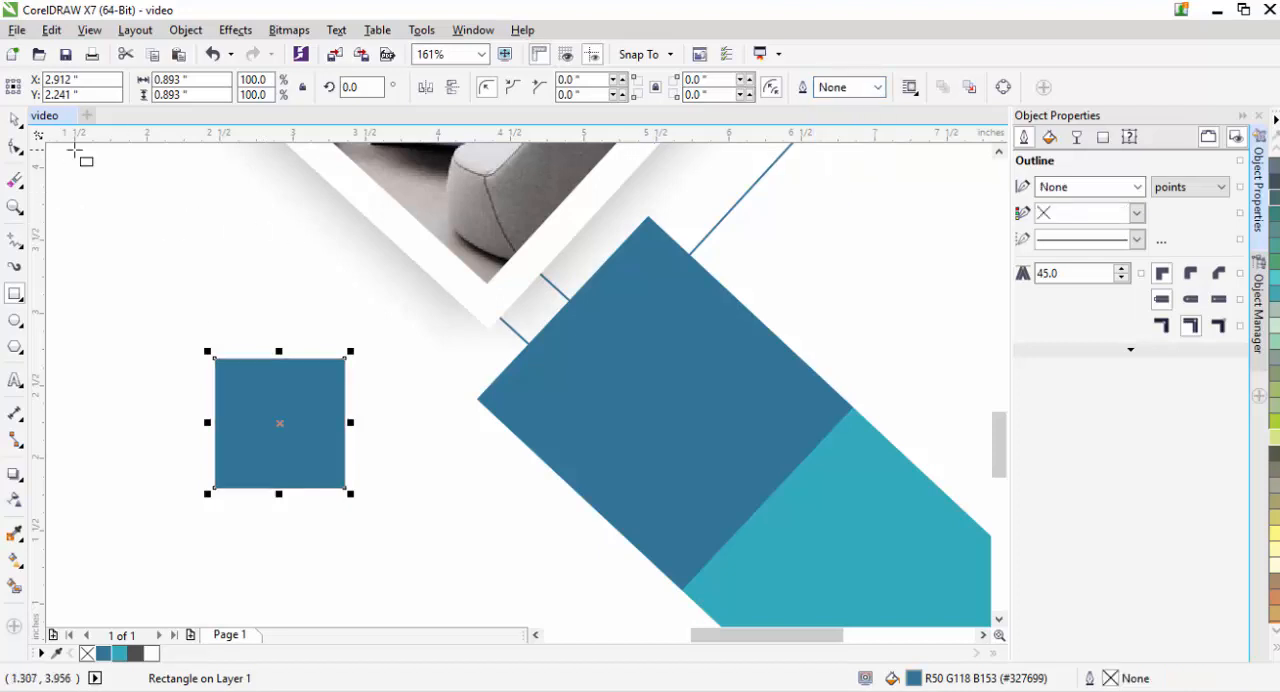
- Rotate the small blue square 45 degrees into a diamond
click(340, 362)
drag(343, 350, 271, 325)
click(11, 120)
click(277, 428)
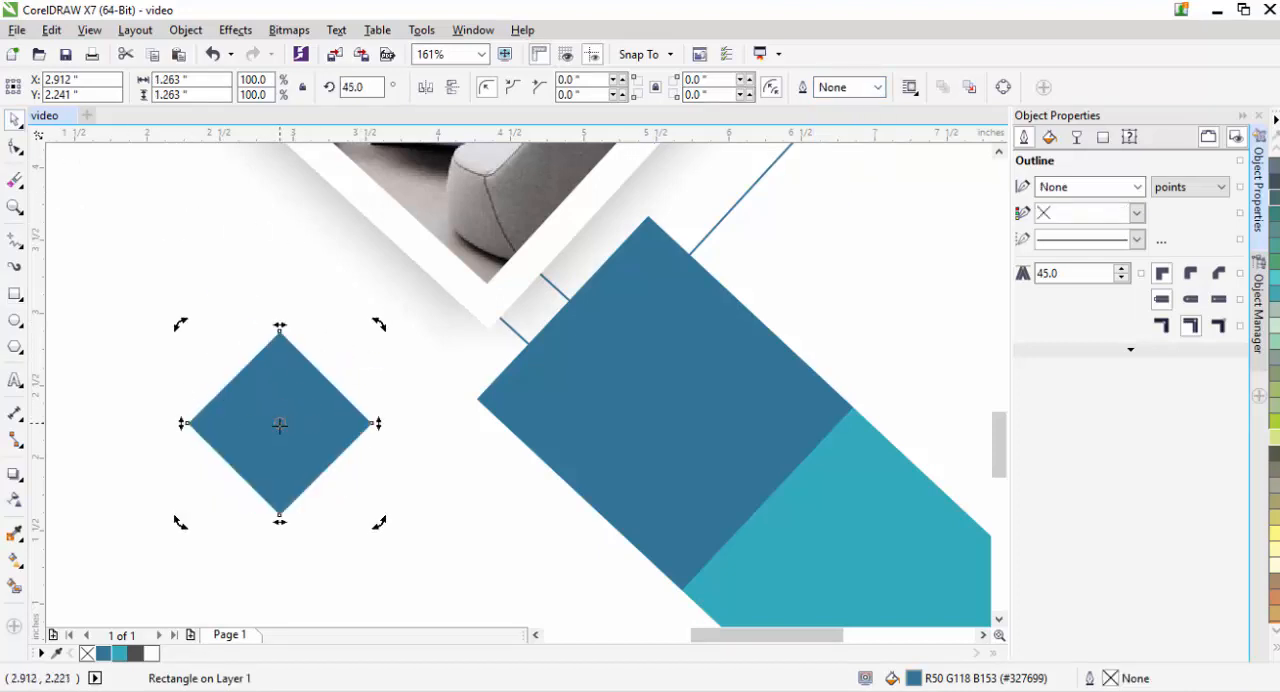
- Position the small blue diamond beside the photo frame's lower-right edge, just above the lower band
drag(277, 427, 755, 203)
drag(997, 428, 993, 392)
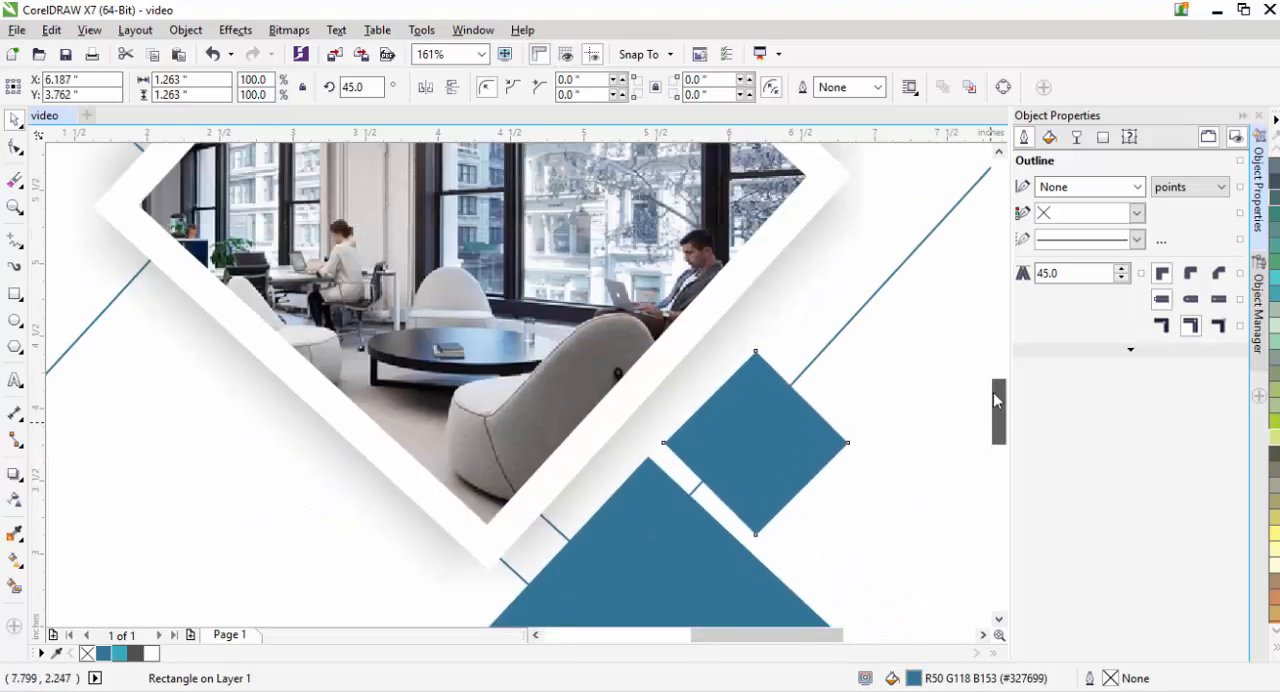
drag(736, 456, 763, 428)
click(930, 395)
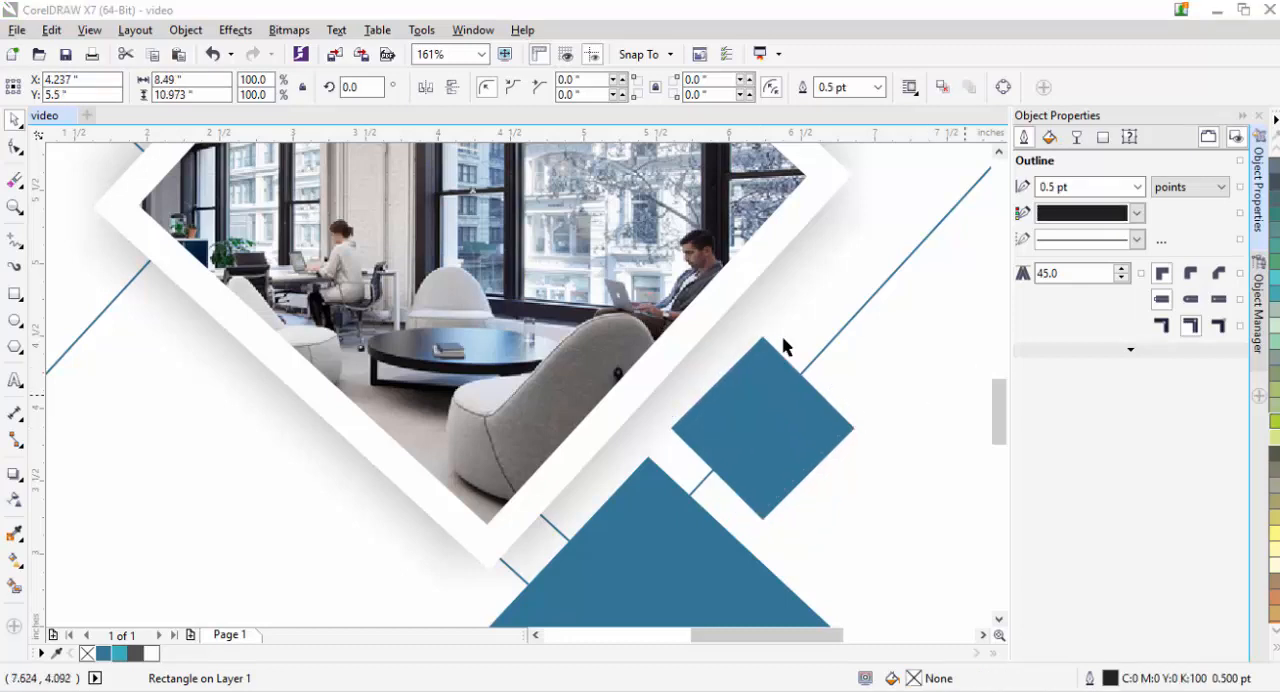
scroll(787, 440, down, 6)
scroll(787, 440, up, 2)
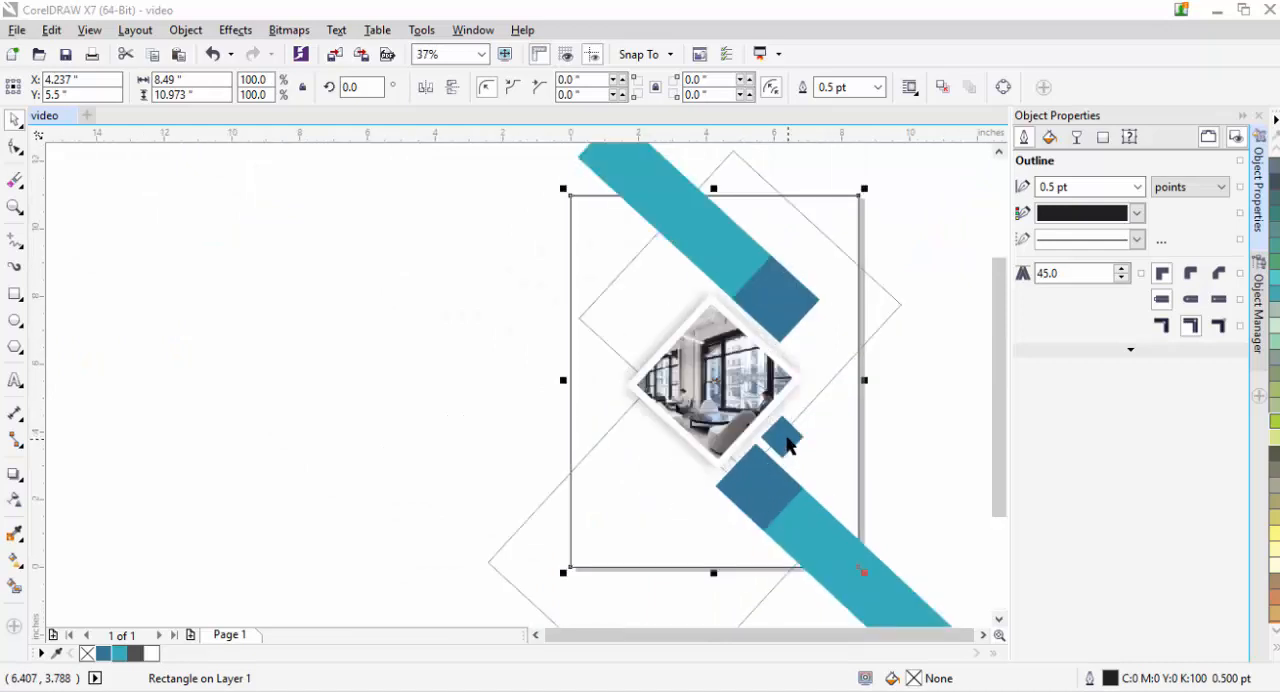
- Apply a uniform transparency of 54 to the upper large rotated square
click(822, 389)
click(14, 499)
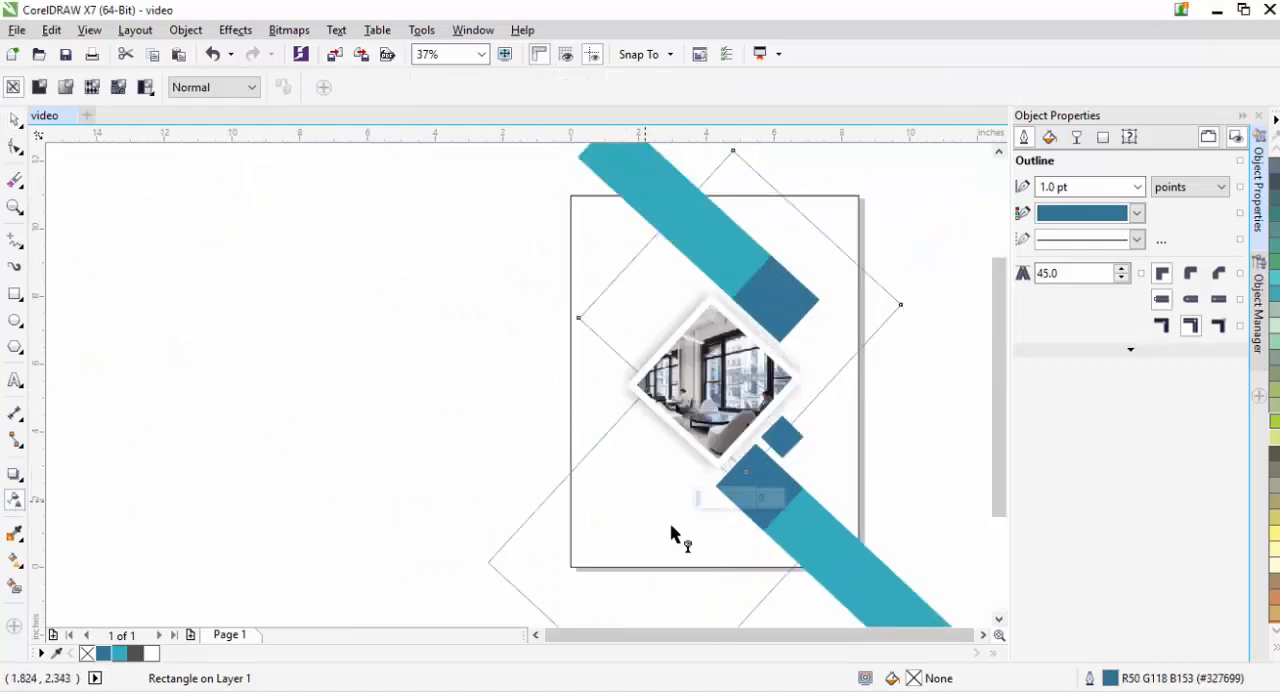
mouse_move(716, 507)
mouse_down()
mouse_move(737, 505)
mouse_move(726, 507)
mouse_up()
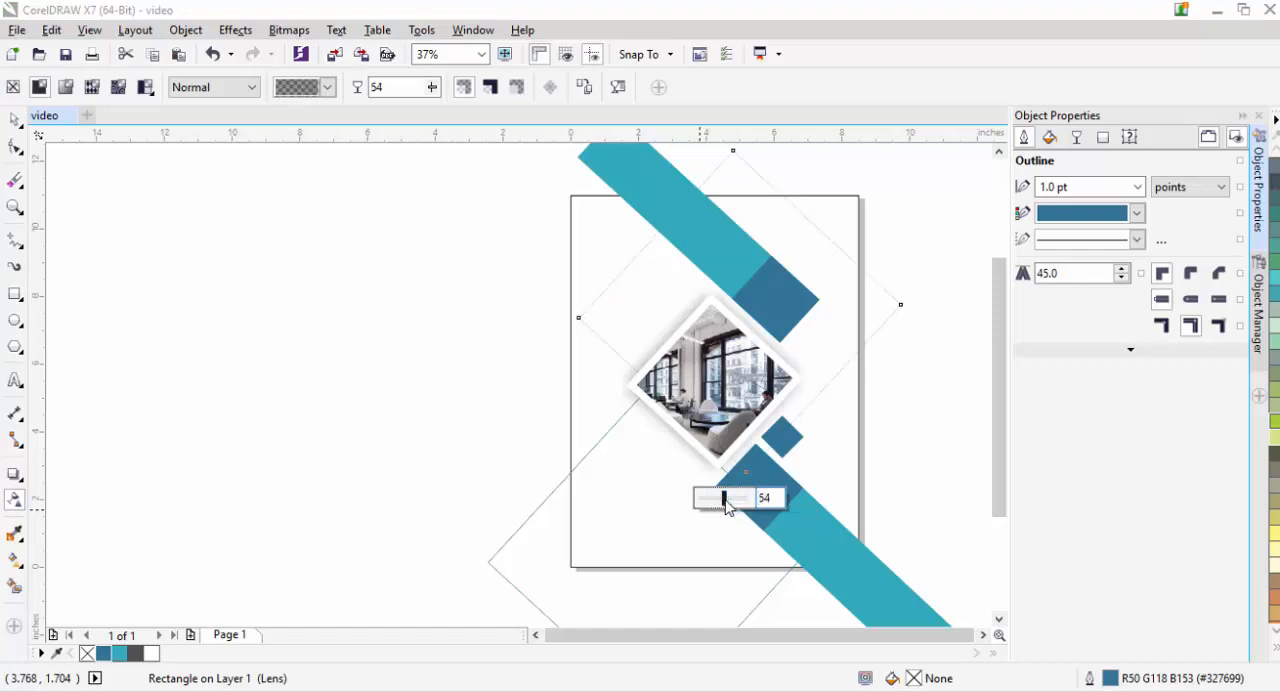
- Set the outline width of both large rotated squares to 3 pt
click(1138, 188)
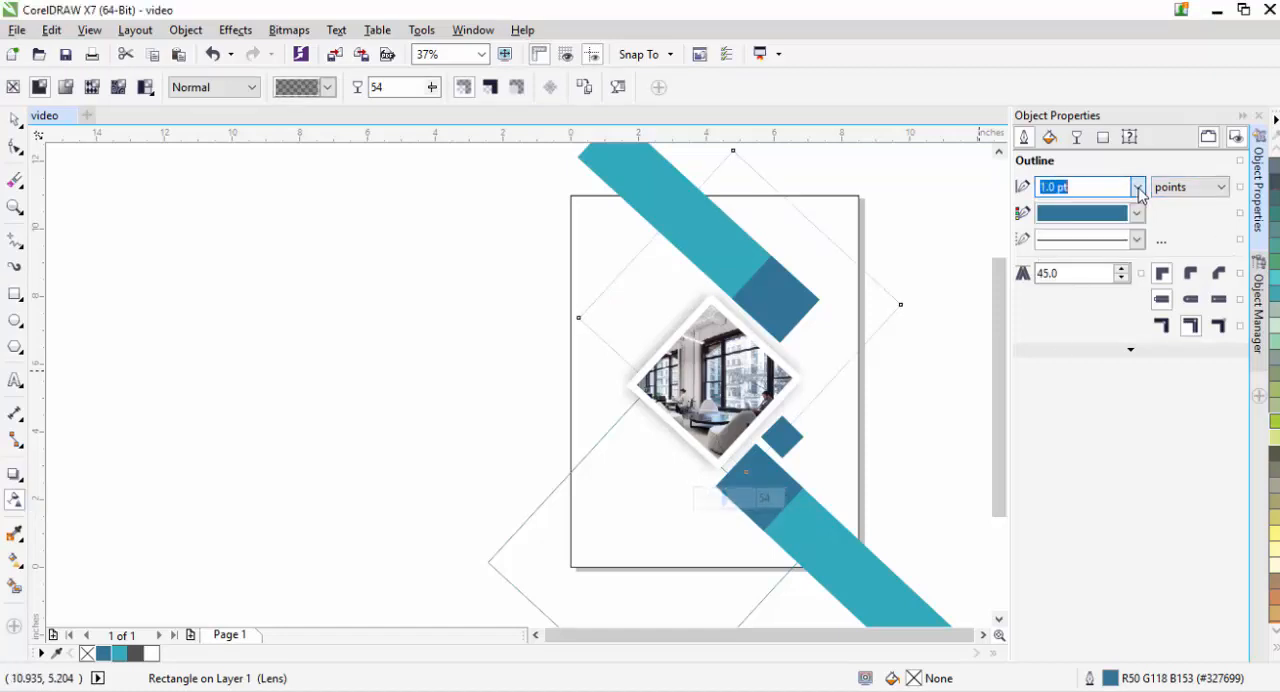
click(1138, 188)
click(1136, 186)
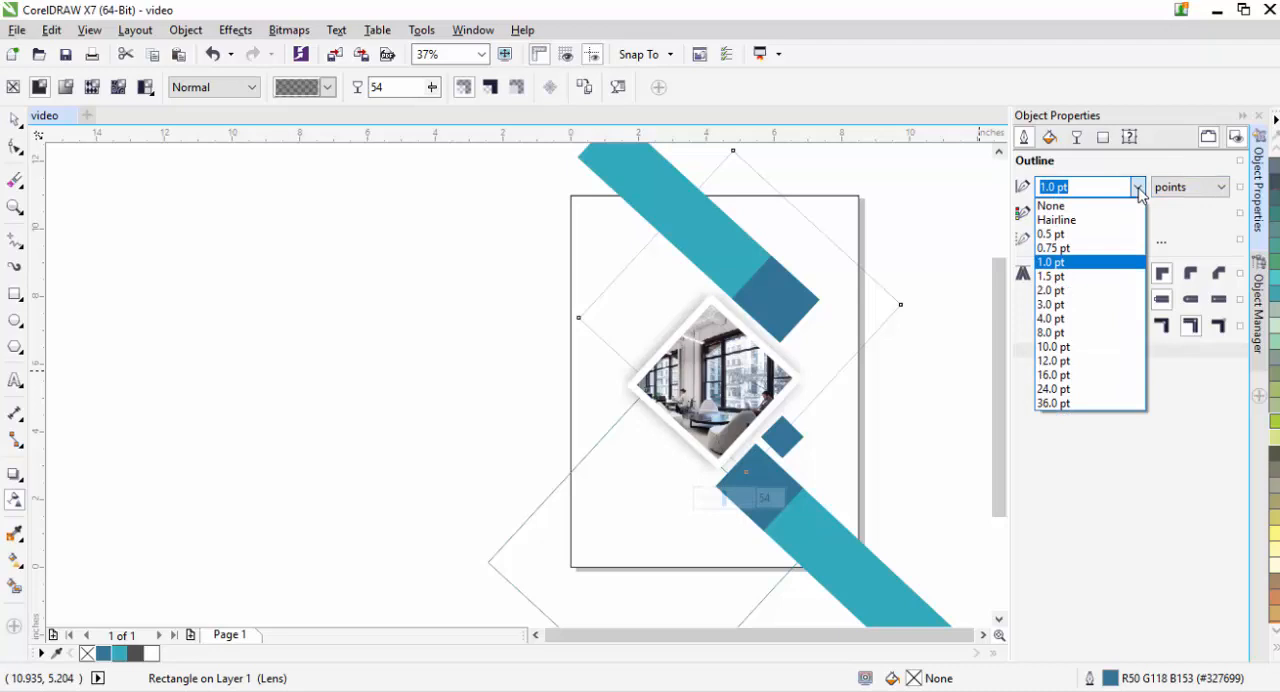
click(1102, 288)
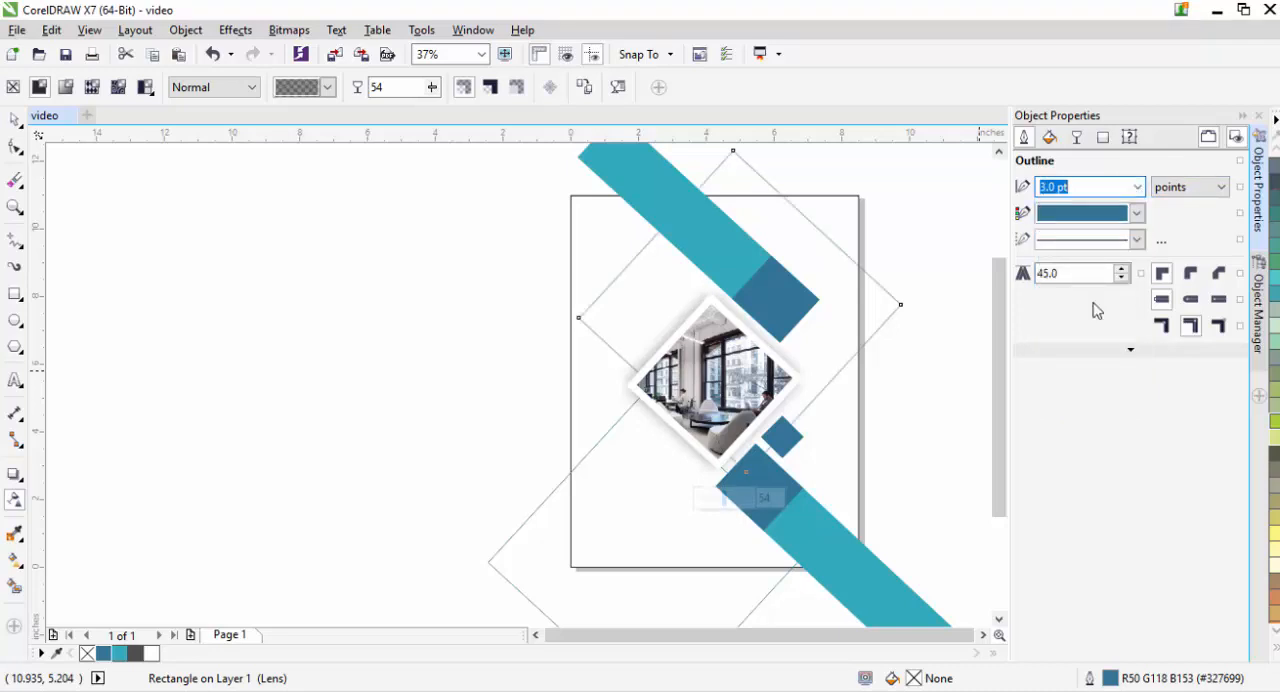
click(14, 121)
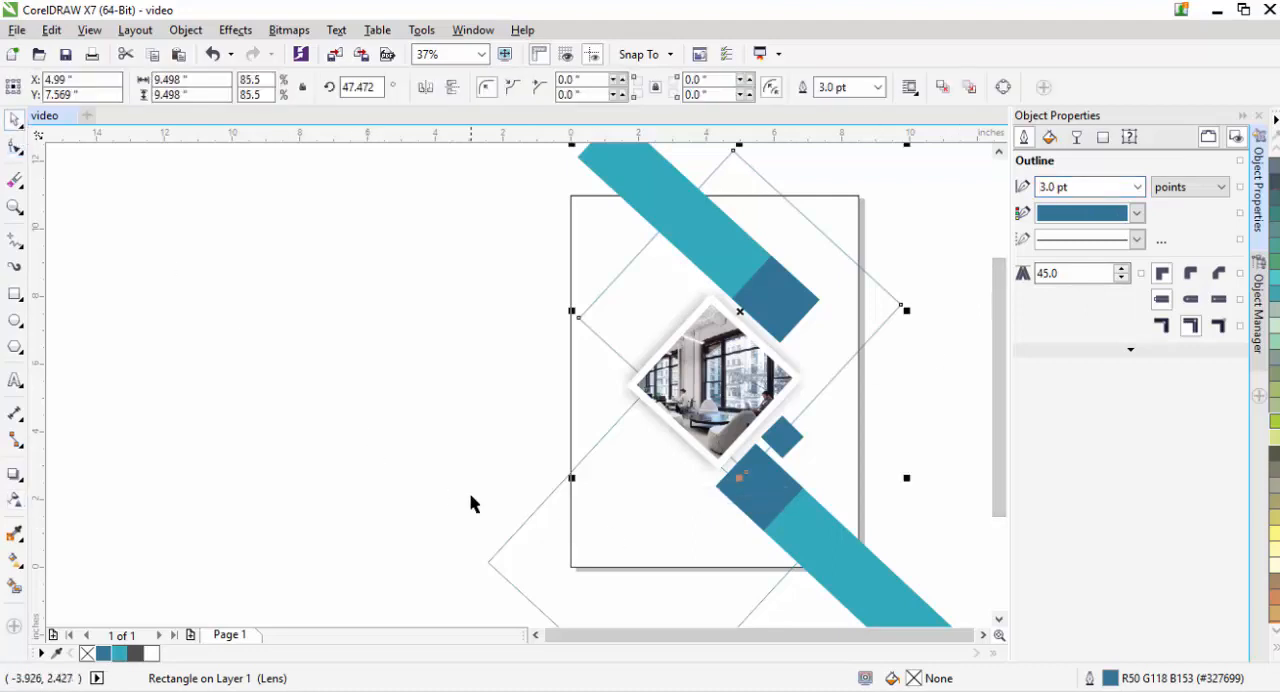
click(602, 492)
click(1137, 187)
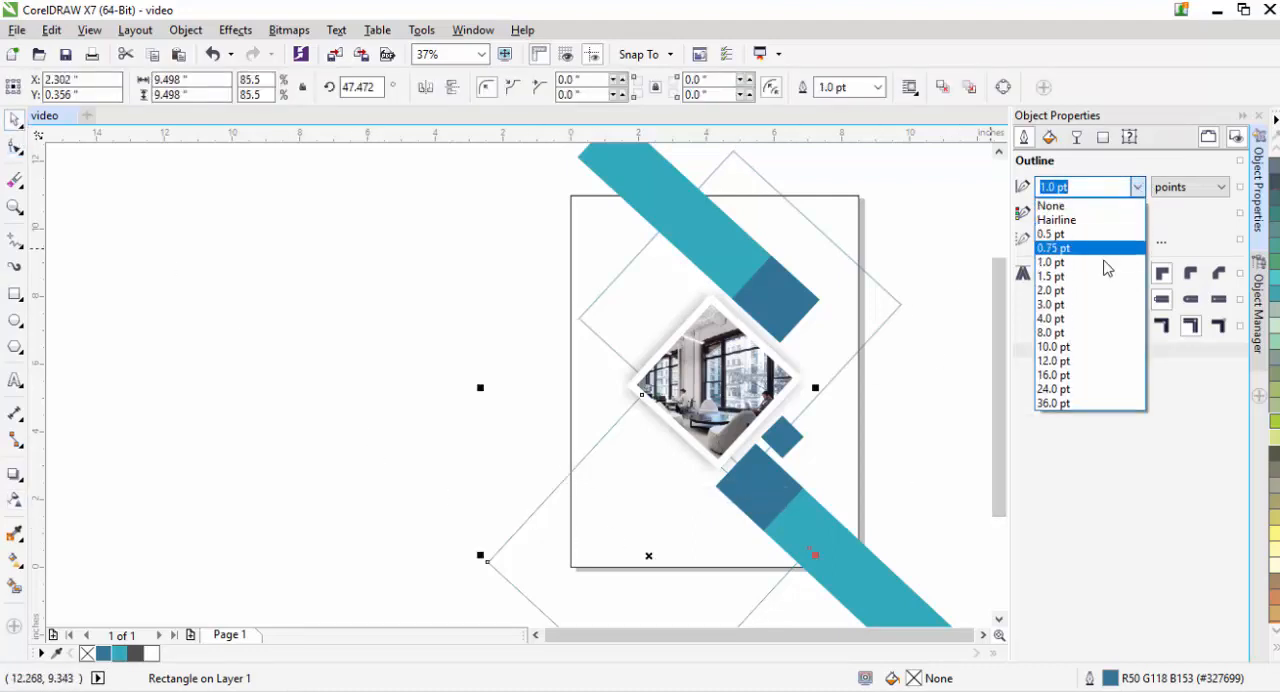
click(1092, 314)
click(890, 431)
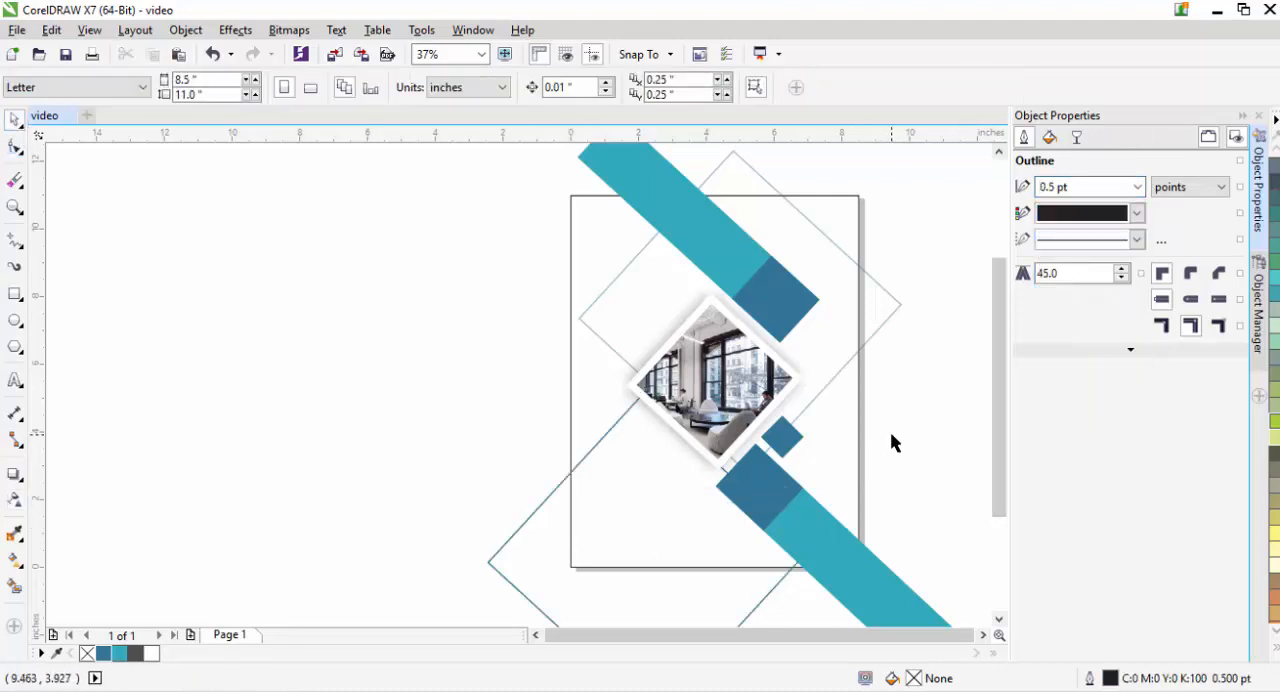
- Set the uniform transparency to 83 on the upper large rotated square and 85 on the lower one
click(609, 347)
click(14, 500)
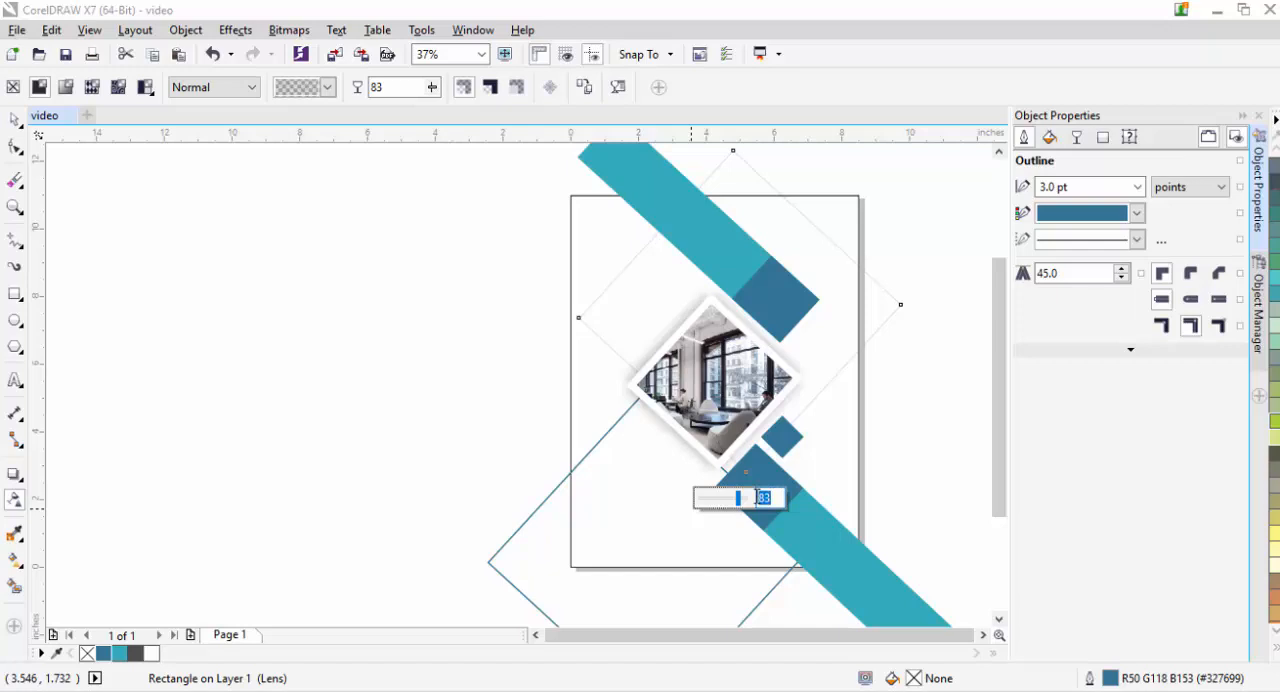
click(552, 487)
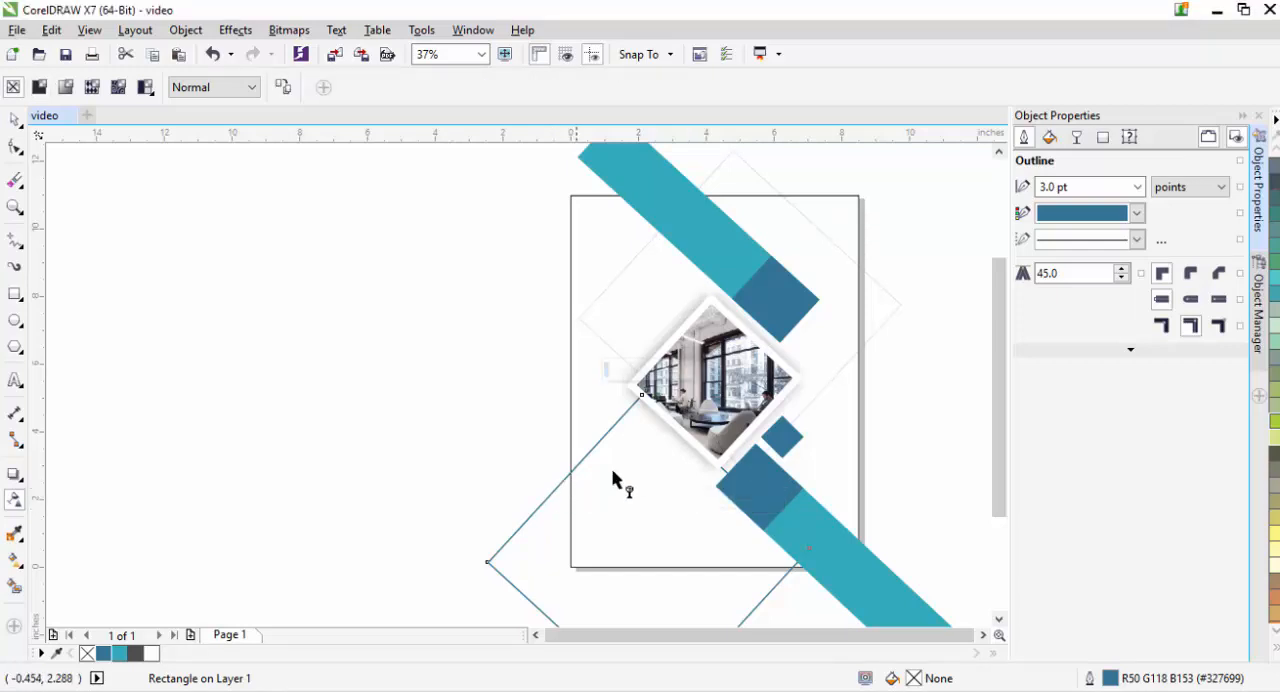
click(677, 370)
text(85)
key(Return)
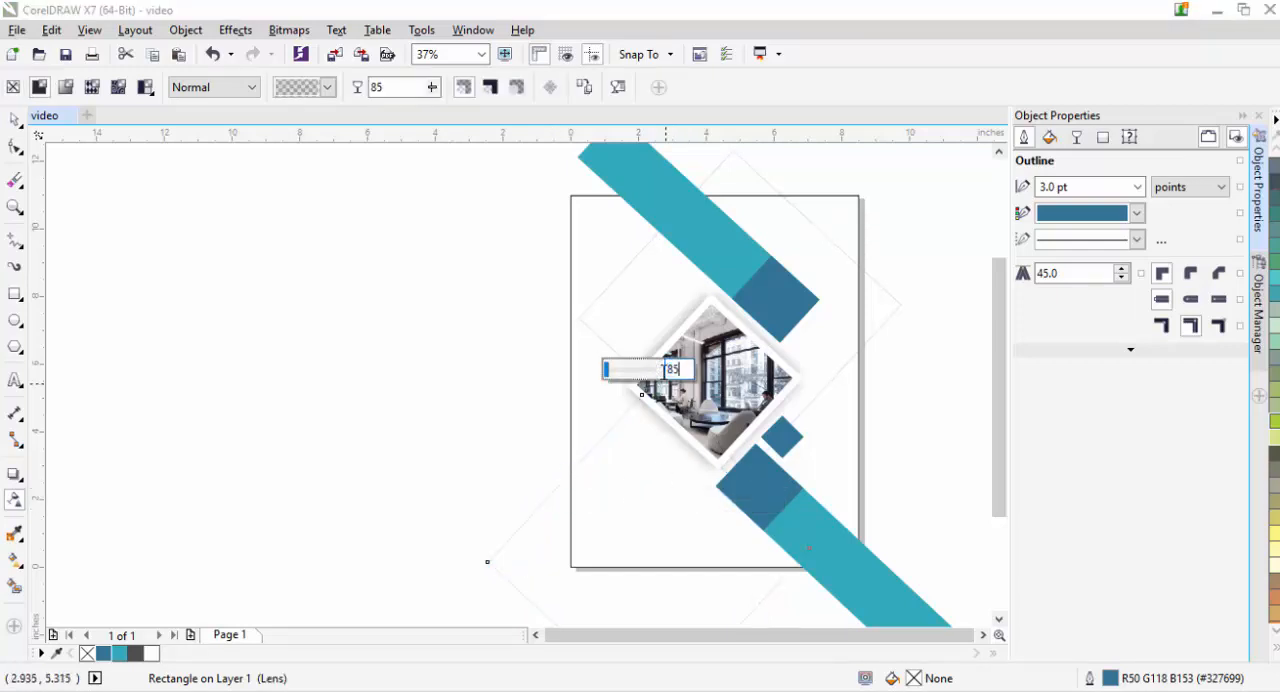
- PowerClip both diagonal bands and both large rotated squares inside the page-sized rectangle
click(200, 293)
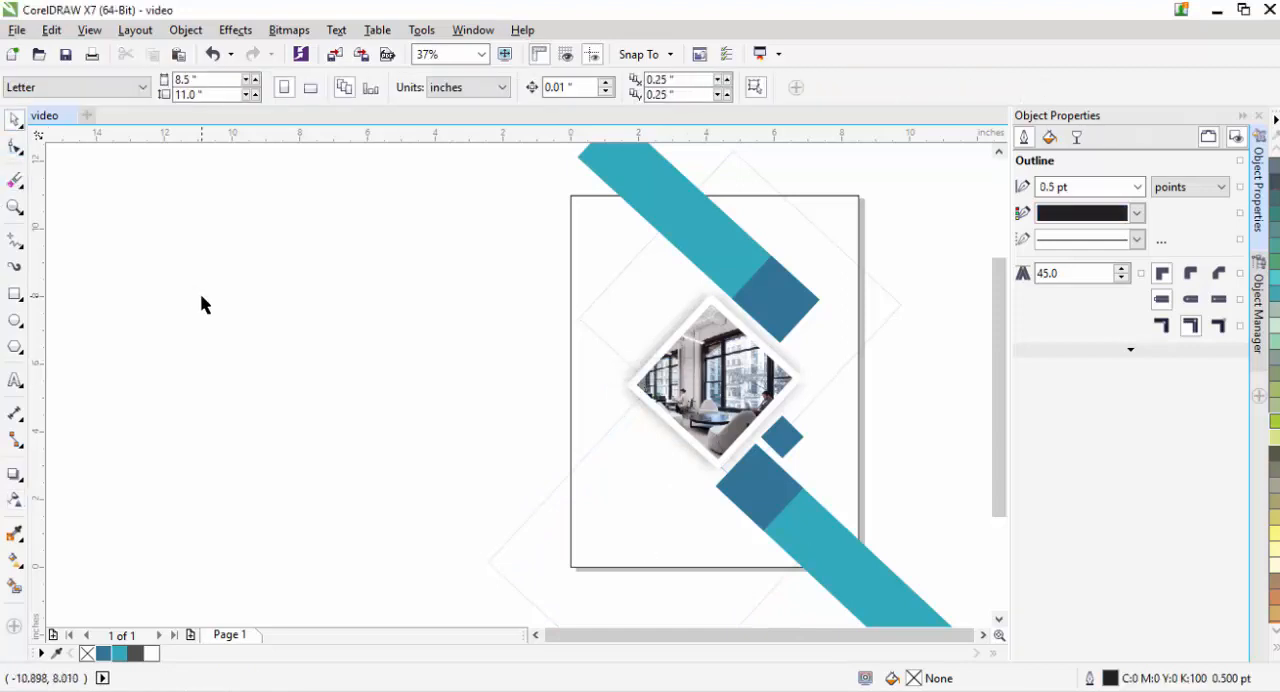
scroll(307, 311, down, 2)
scroll(309, 320, up, 2)
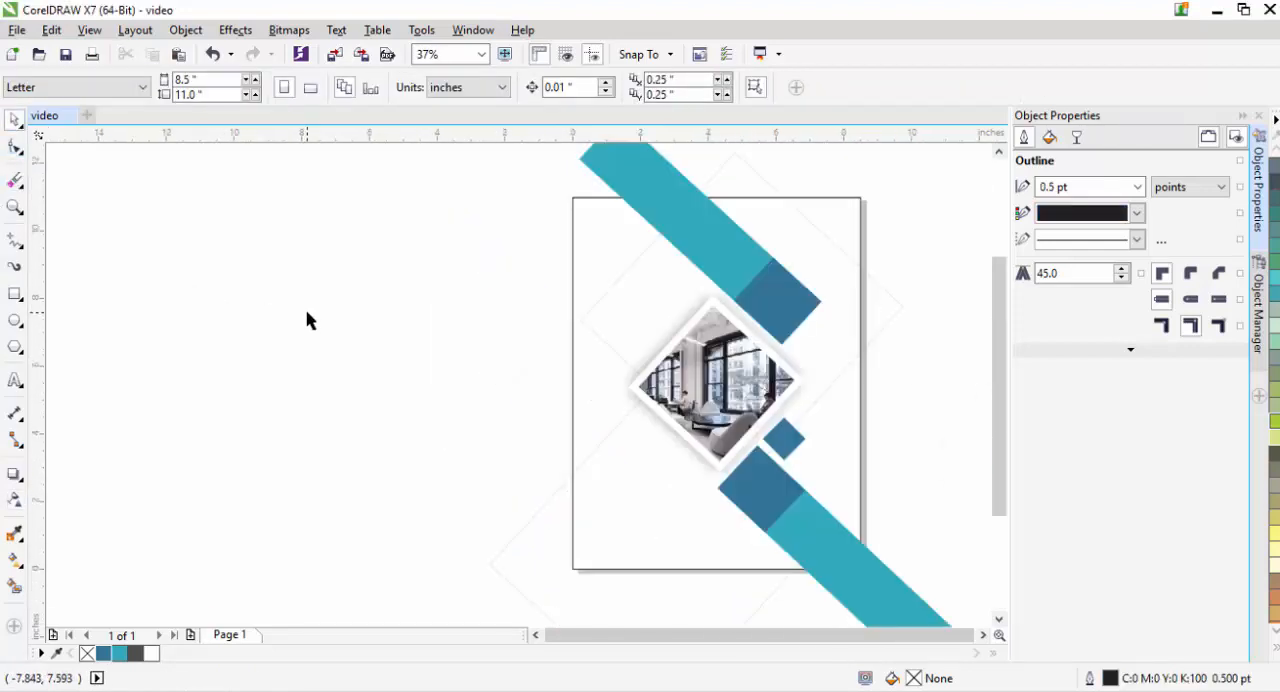
scroll(309, 320, down, 1)
click(627, 270)
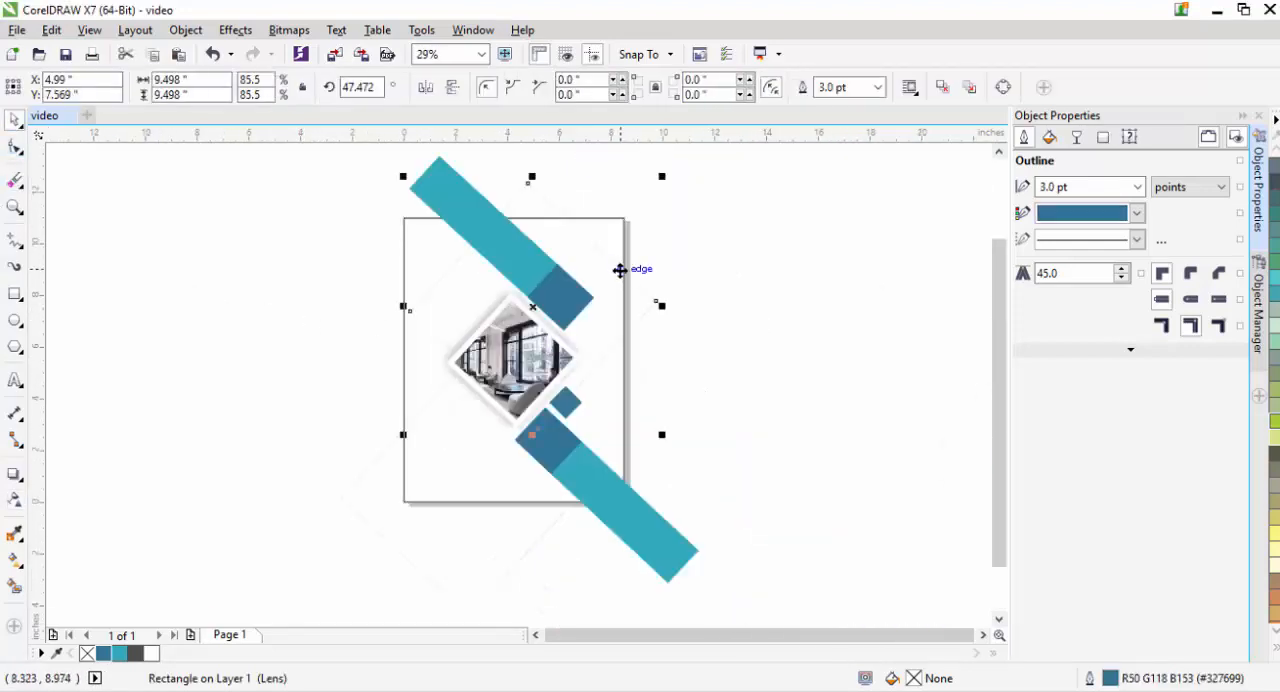
shift+click(467, 202)
shift+click(620, 515)
shift+click(619, 510)
right_click(617, 506)
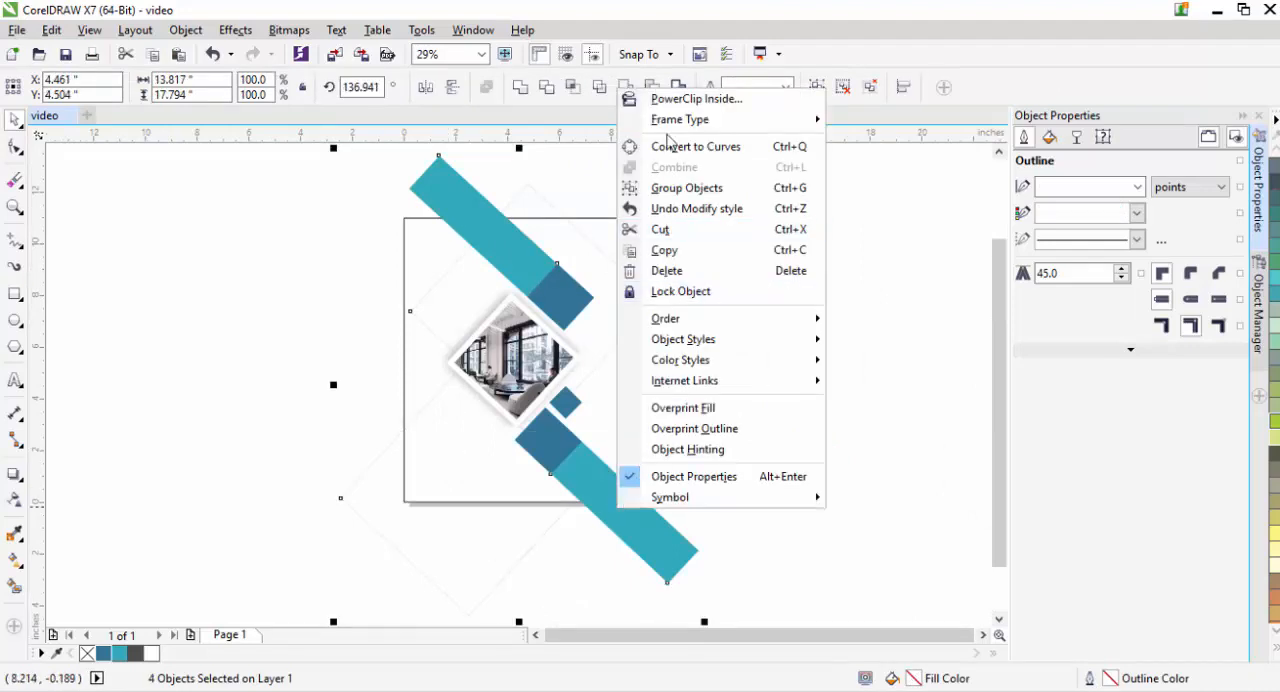
click(671, 100)
click(427, 234)
click(262, 313)
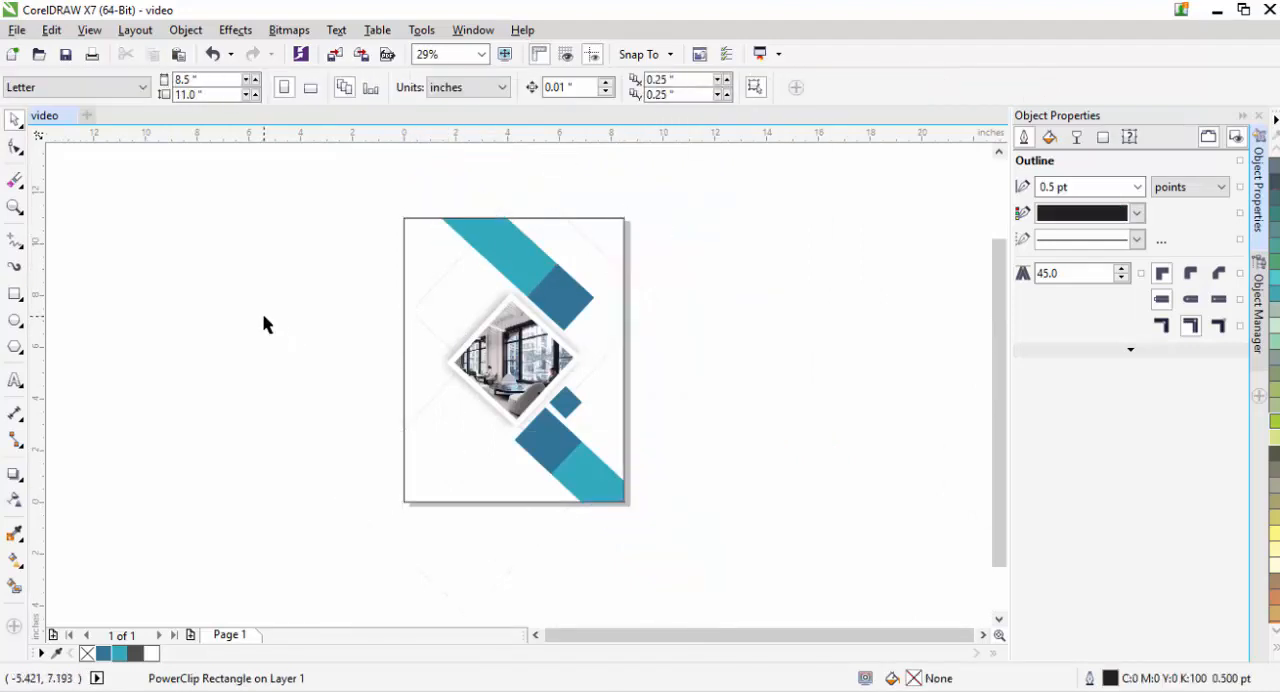
- Draw a polygon beside the page and set it to 3 sides, making a triangle about 2.76 in wide
key(shift+F4)
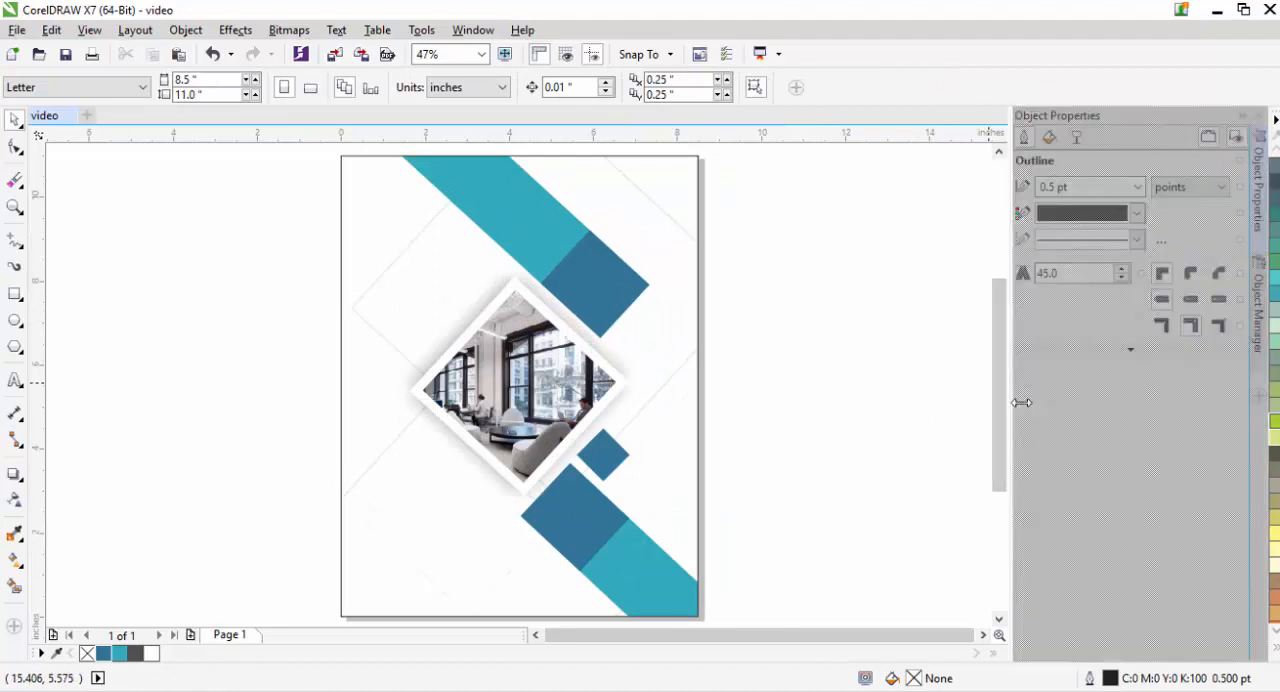
click(1242, 115)
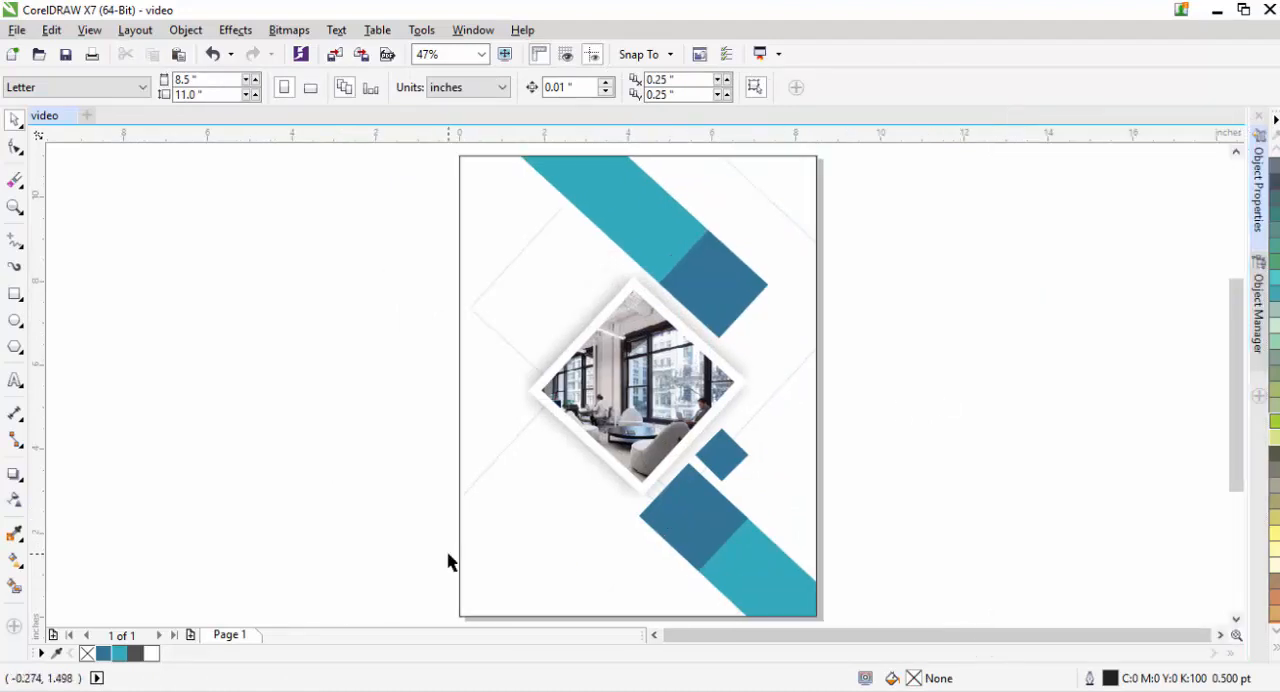
click(15, 318)
click(15, 346)
drag(180, 317, 312, 450)
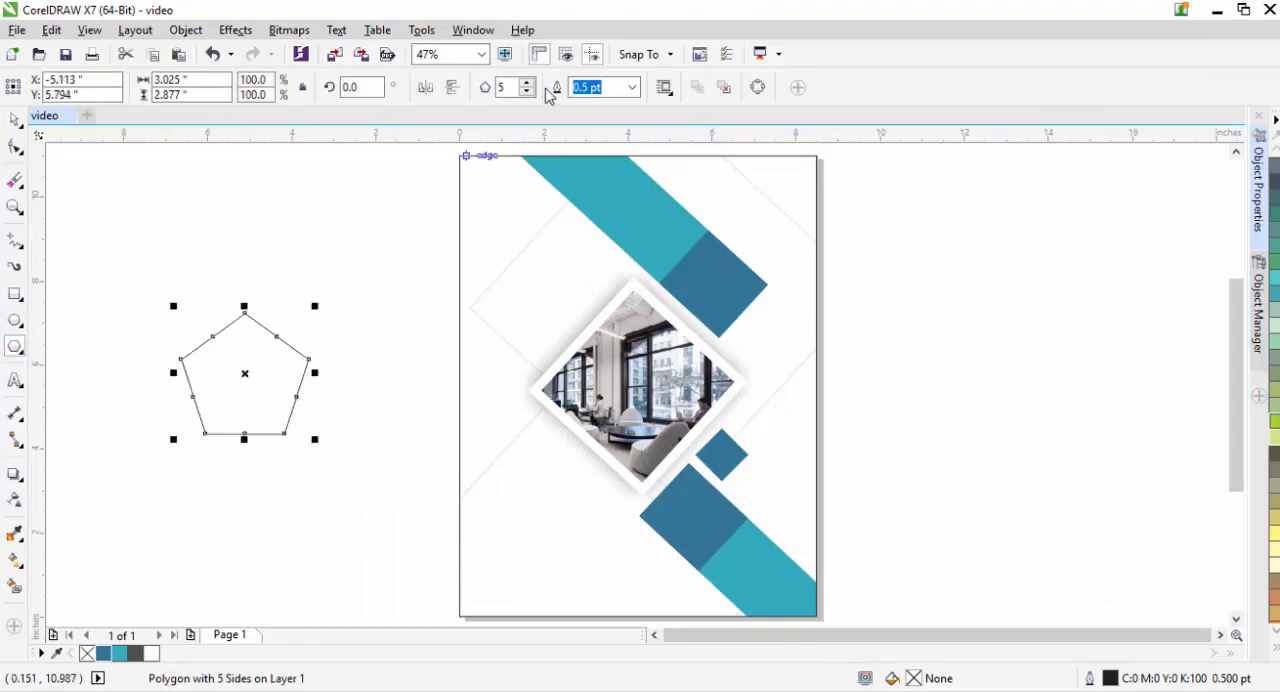
click(527, 91)
click(527, 91)
- Rotate the triangle to 270 degrees so that it points toward the page
click(245, 362)
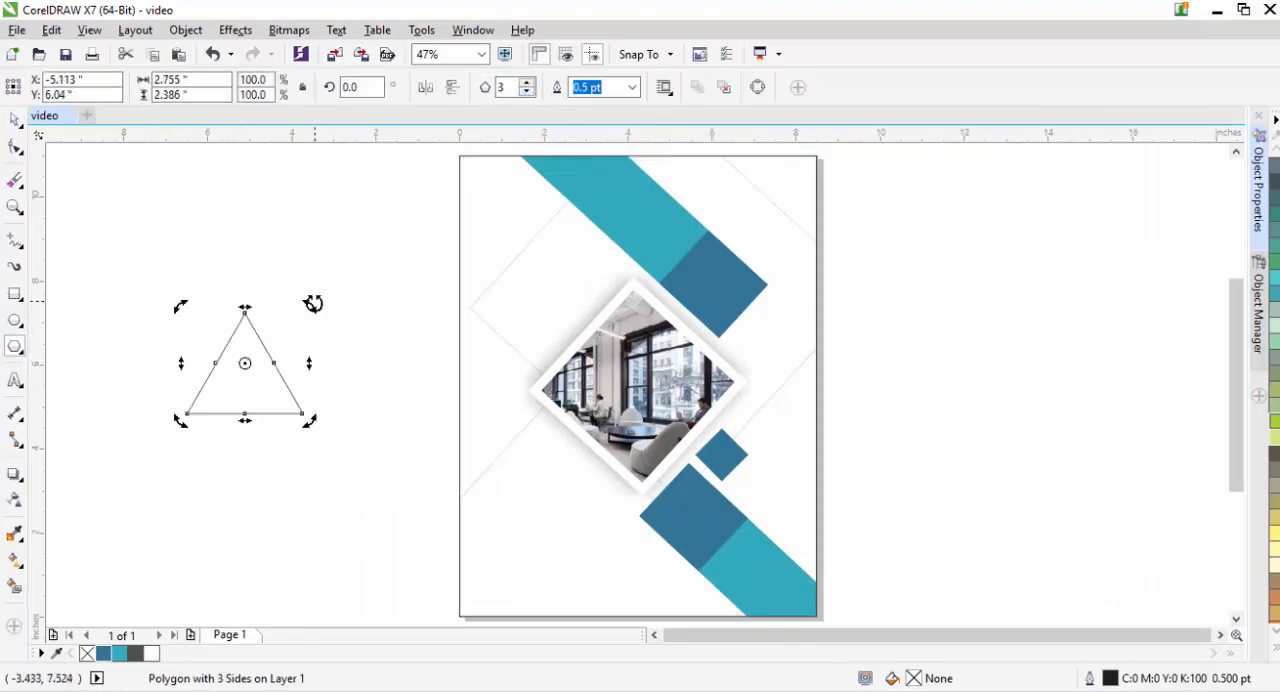
drag(313, 301, 322, 467)
click(15, 120)
click(118, 273)
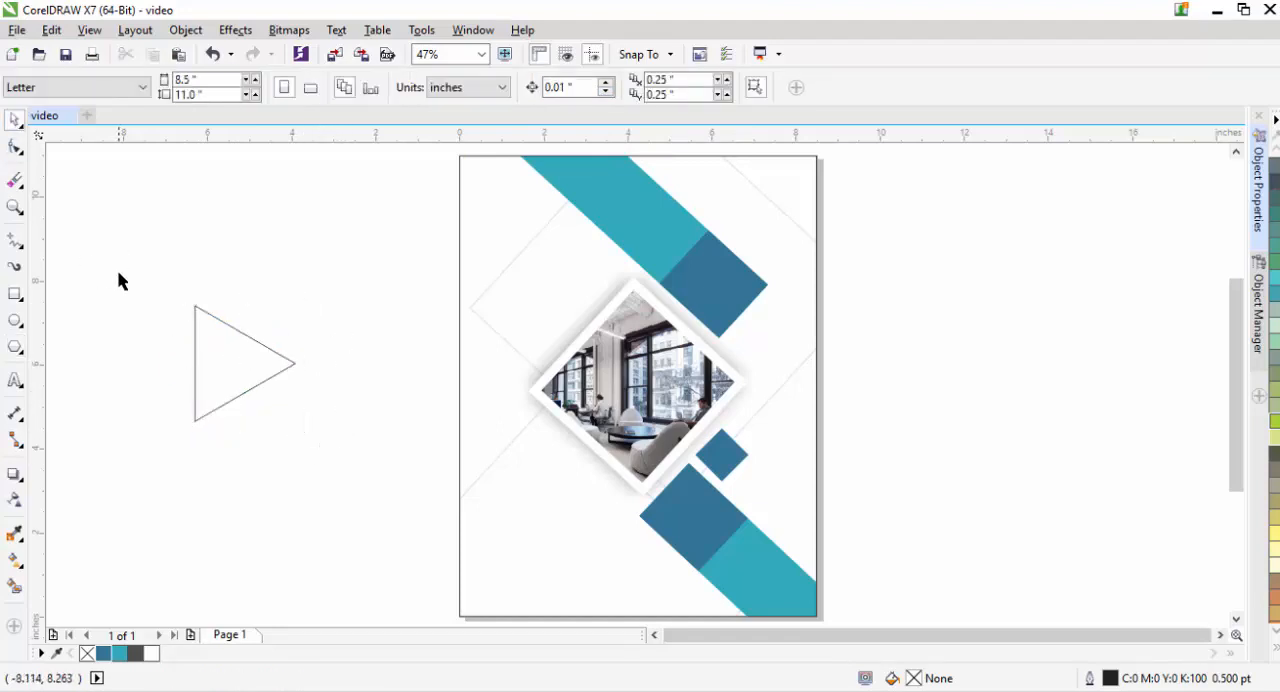
- Draw a rectangle about 3.27 by 0.67 in above the triangle and fill it with blue #327699
click(18, 298)
drag(138, 206, 237, 282)
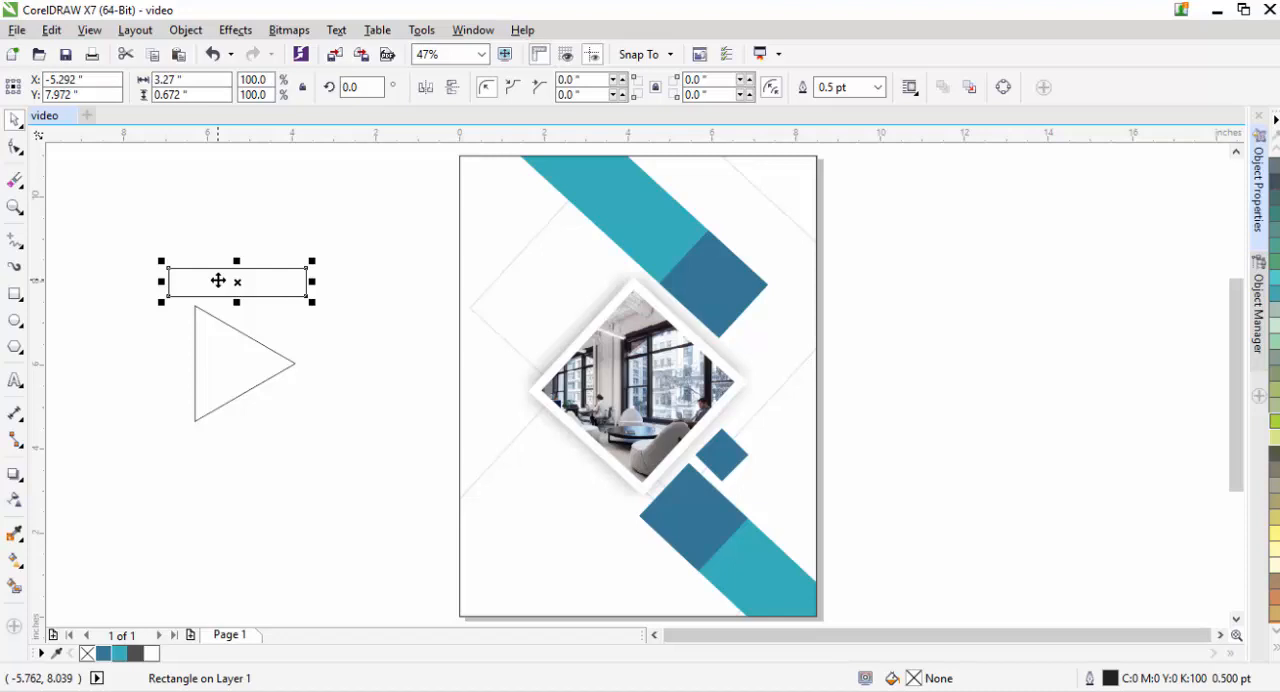
click(104, 655)
- Fill the triangle with teal #32AABA and remove the outlines from both the triangle and the rectangle
click(216, 366)
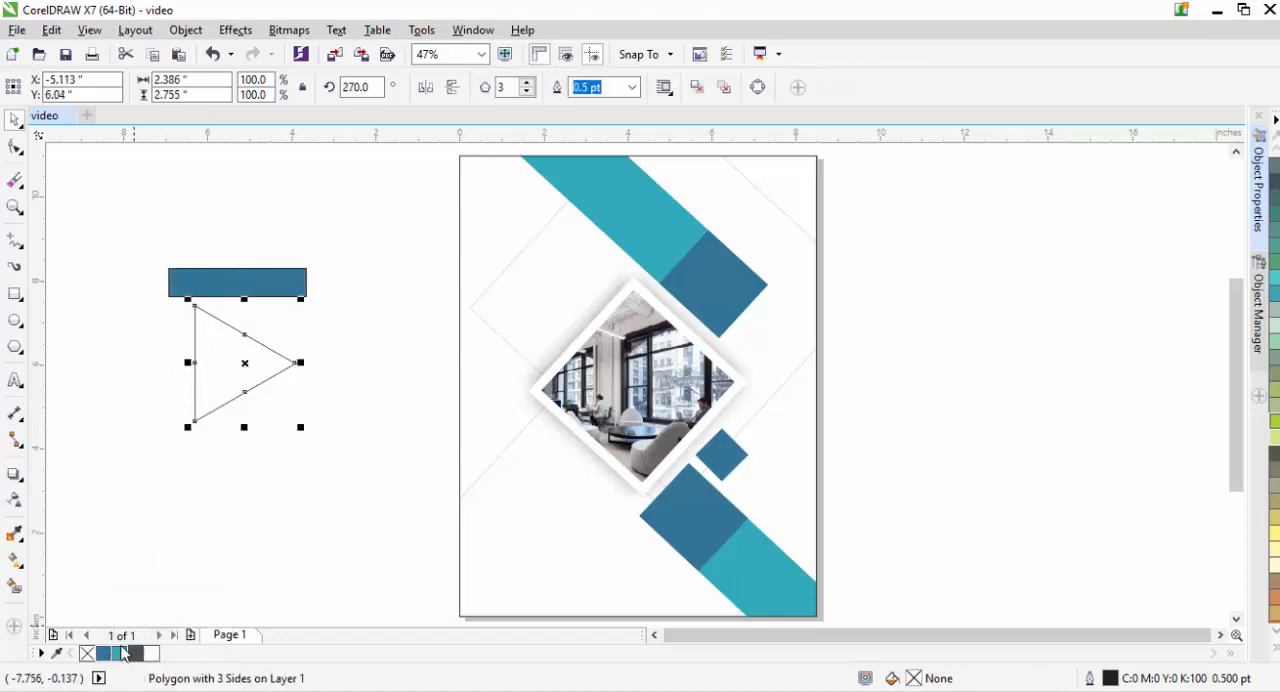
click(123, 653)
click(211, 553)
click(265, 282)
shift+click(254, 382)
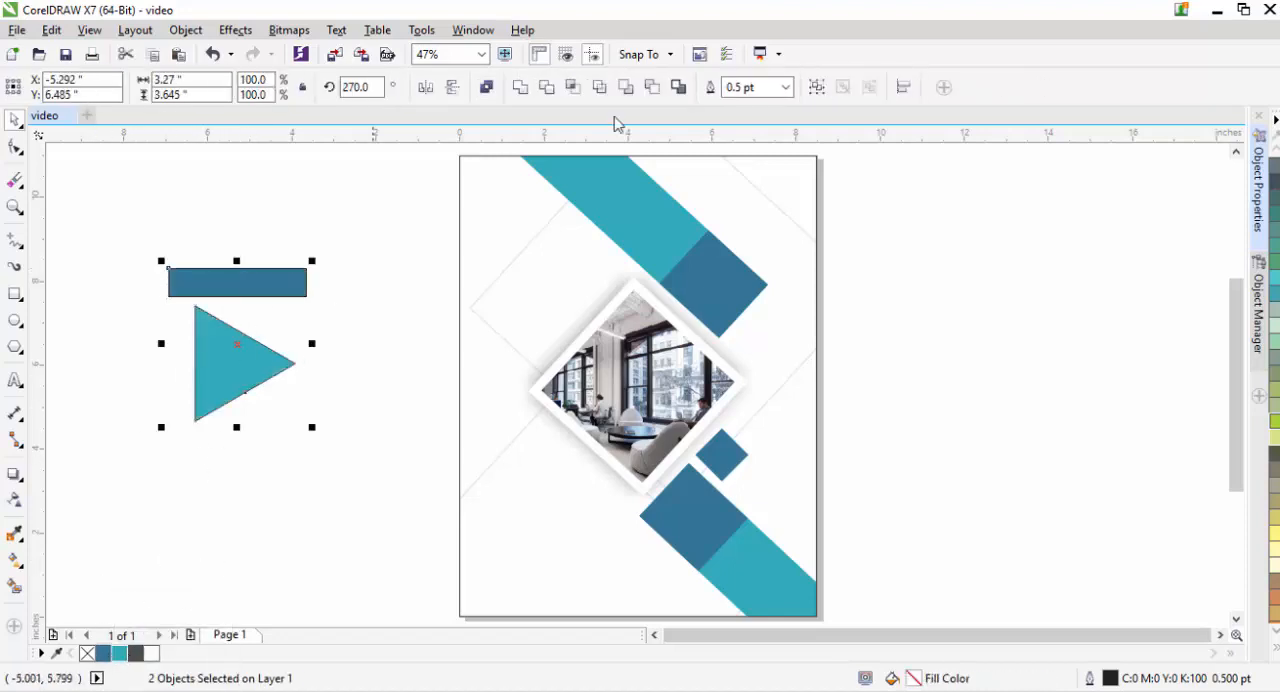
click(786, 88)
click(745, 131)
- Move the blue rectangle over the triangle's upper part and enlarge its height to about 0.9 in
mouse_move(258, 286)
mouse_down()
mouse_move(281, 321)
mouse_move(271, 330)
mouse_move(245, 292)
mouse_up()
click(250, 327)
click(248, 312)
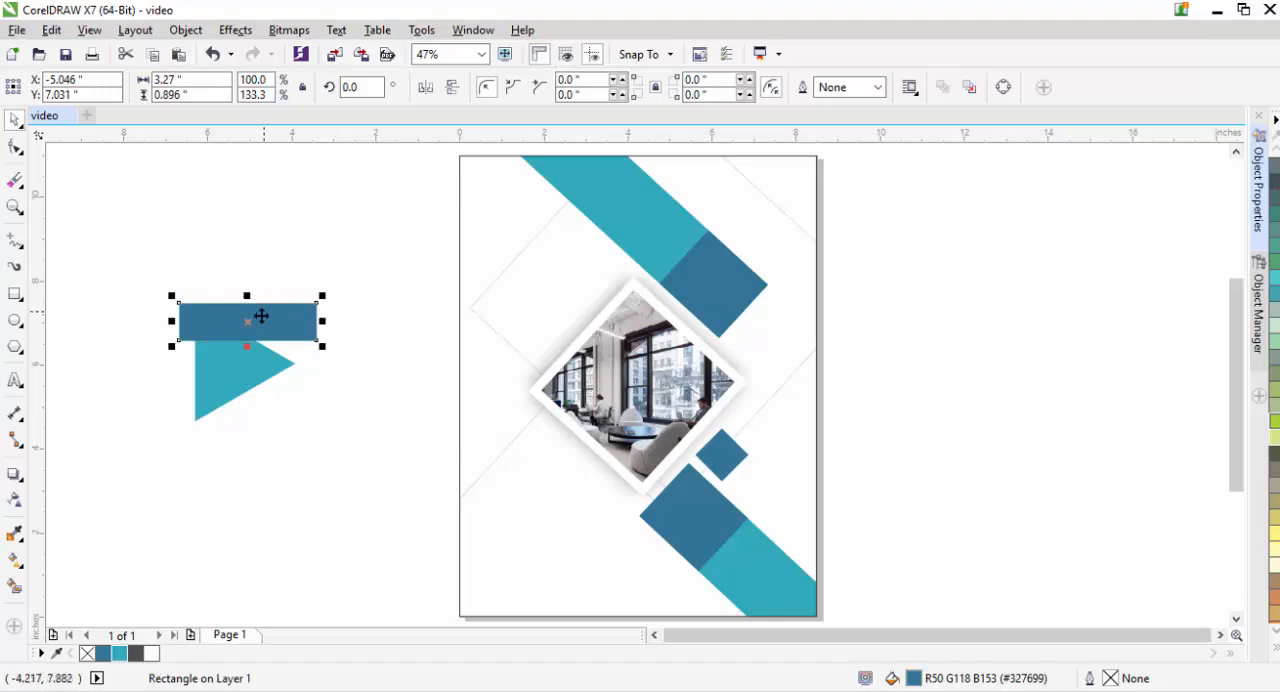
- Rotate the blue rectangle parallel to the triangle's sloping upper edge, covering that edge
click(261, 316)
drag(322, 297, 249, 349)
click(355, 239)
- PowerClip the tilted blue rectangle inside the teal triangle
click(248, 322)
right_click(250, 351)
click(320, 214)
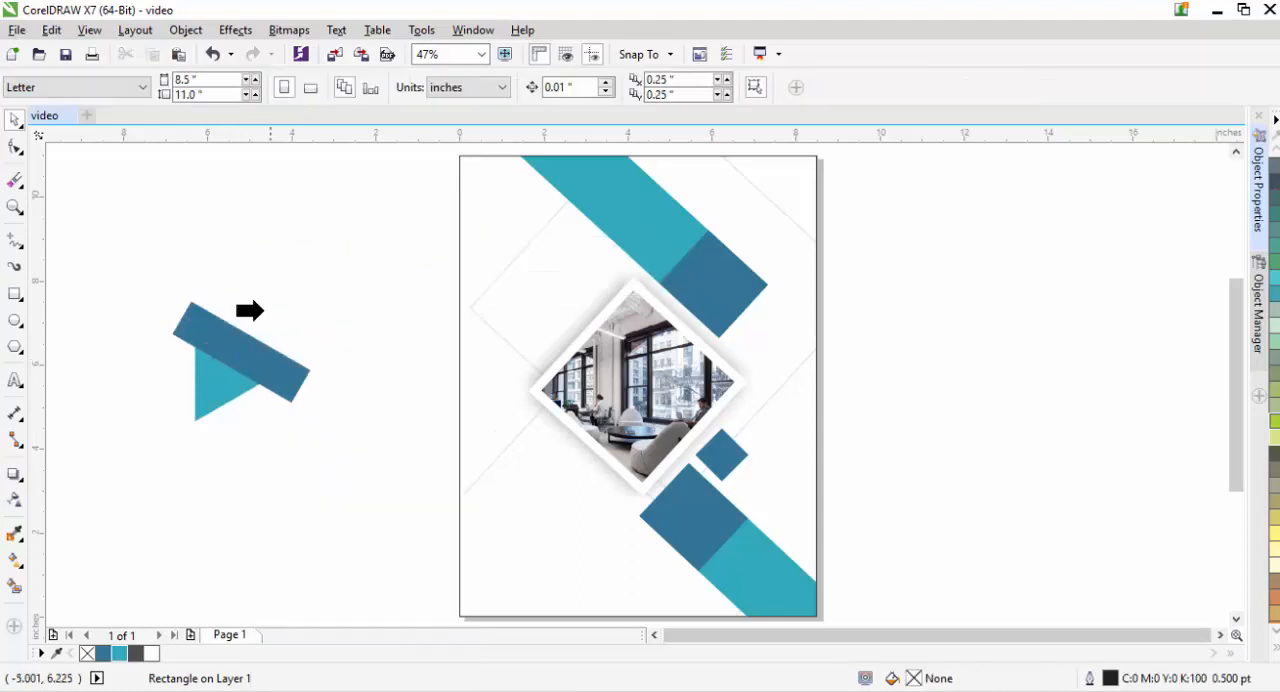
click(217, 390)
click(105, 210)
- Scale the two-tone triangle down to about 0.99 by 1.14 in and place it near the page's upper-left corner
click(243, 363)
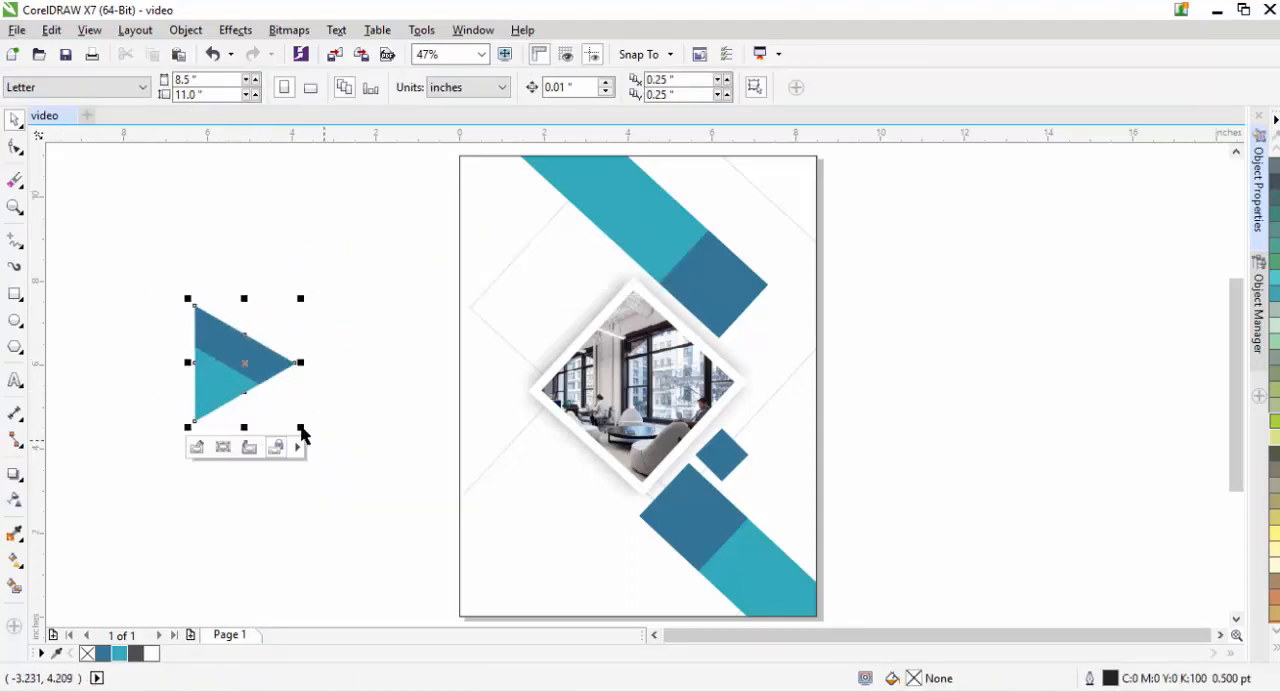
drag(300, 427, 280, 396)
click(280, 390)
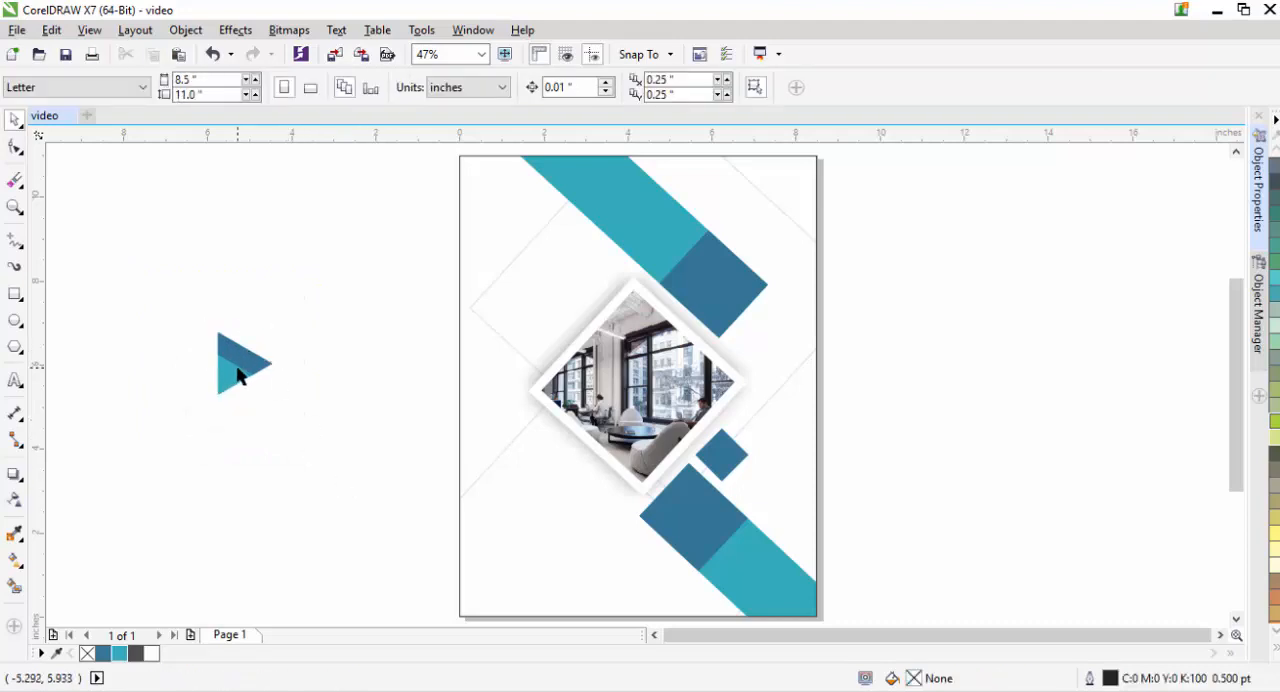
click(238, 376)
drag(276, 401, 271, 398)
click(256, 347)
click(256, 347)
drag(244, 357, 505, 224)
- Shrink the two-tone triangle to roughly half its size and shift it down toward the page's left edge
key(z)
click(381, 245)
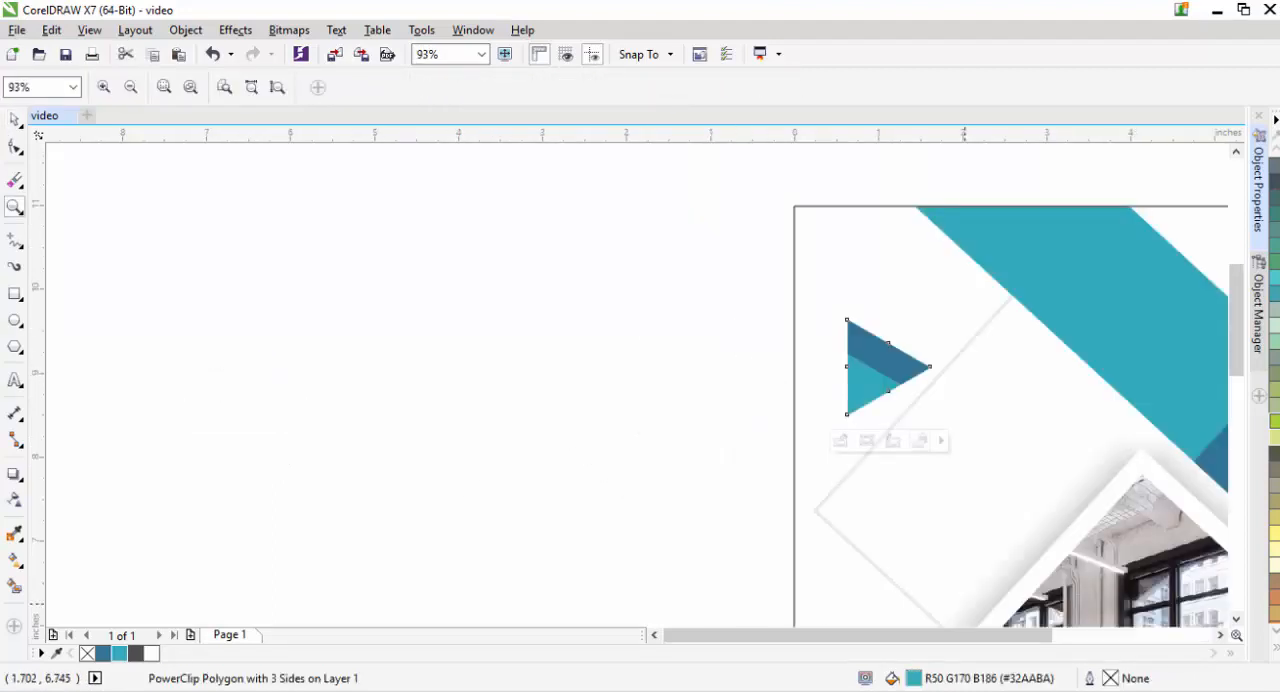
click(1220, 636)
drag(1236, 354, 1237, 381)
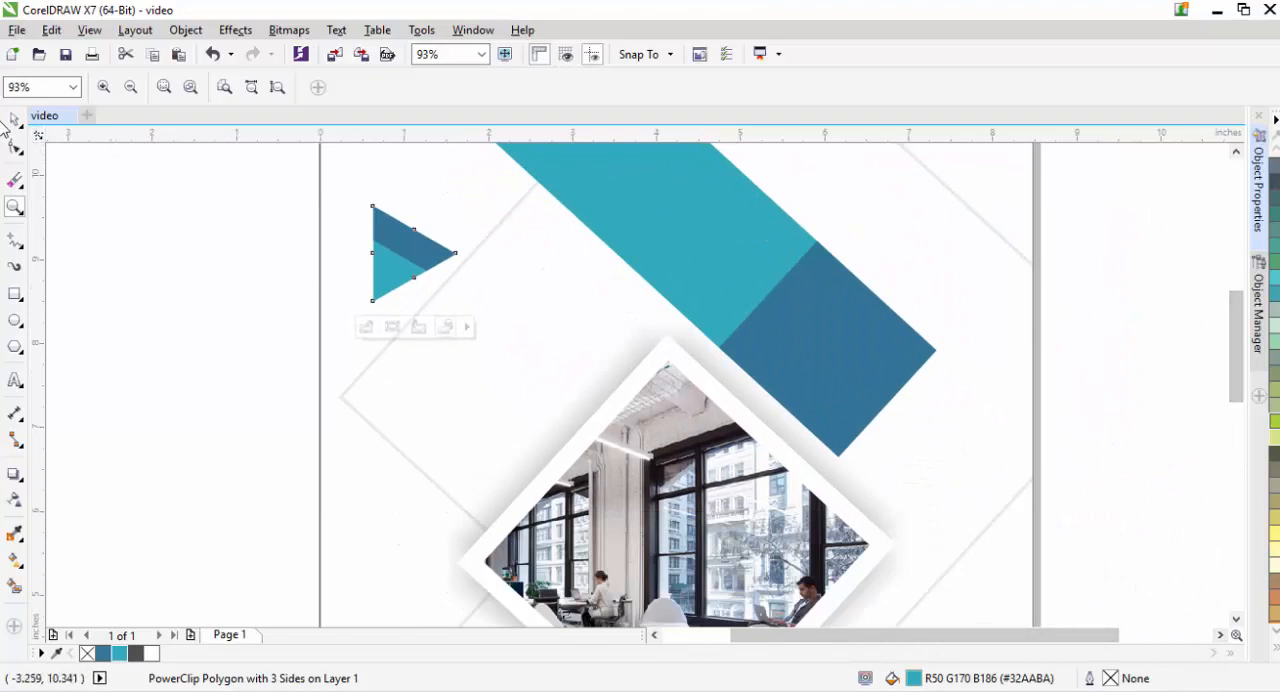
click(14, 119)
click(415, 262)
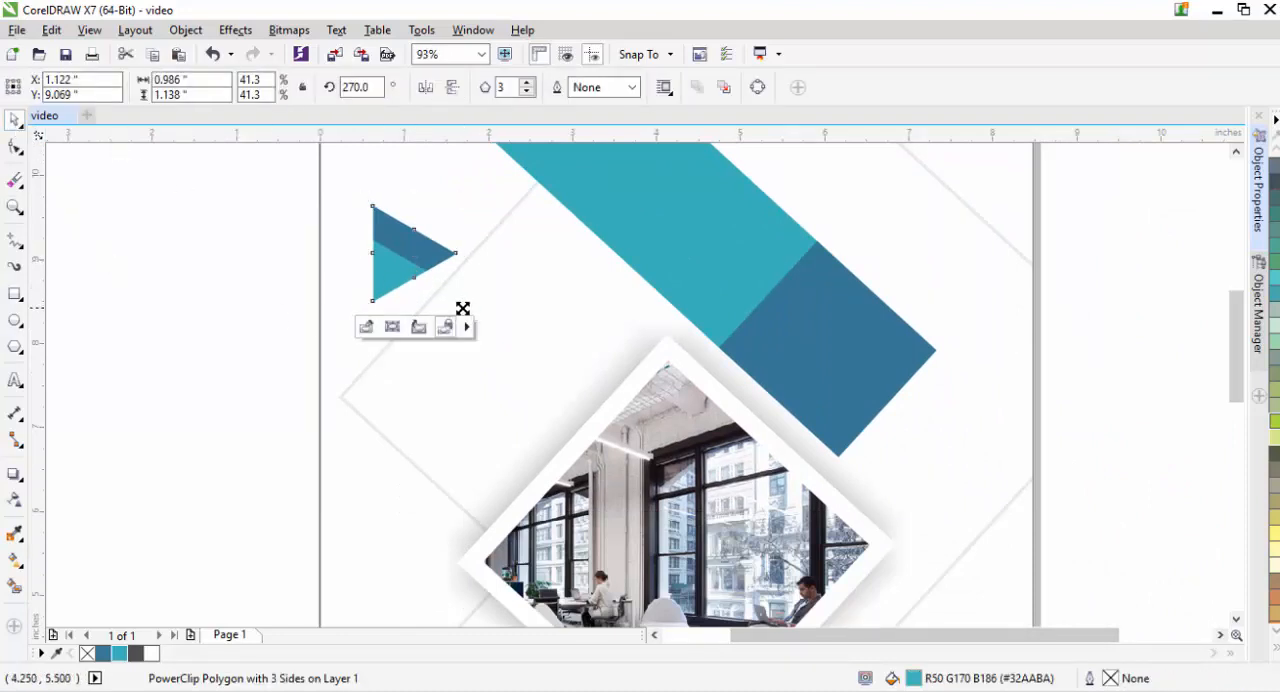
drag(462, 308, 366, 297)
click(1109, 356)
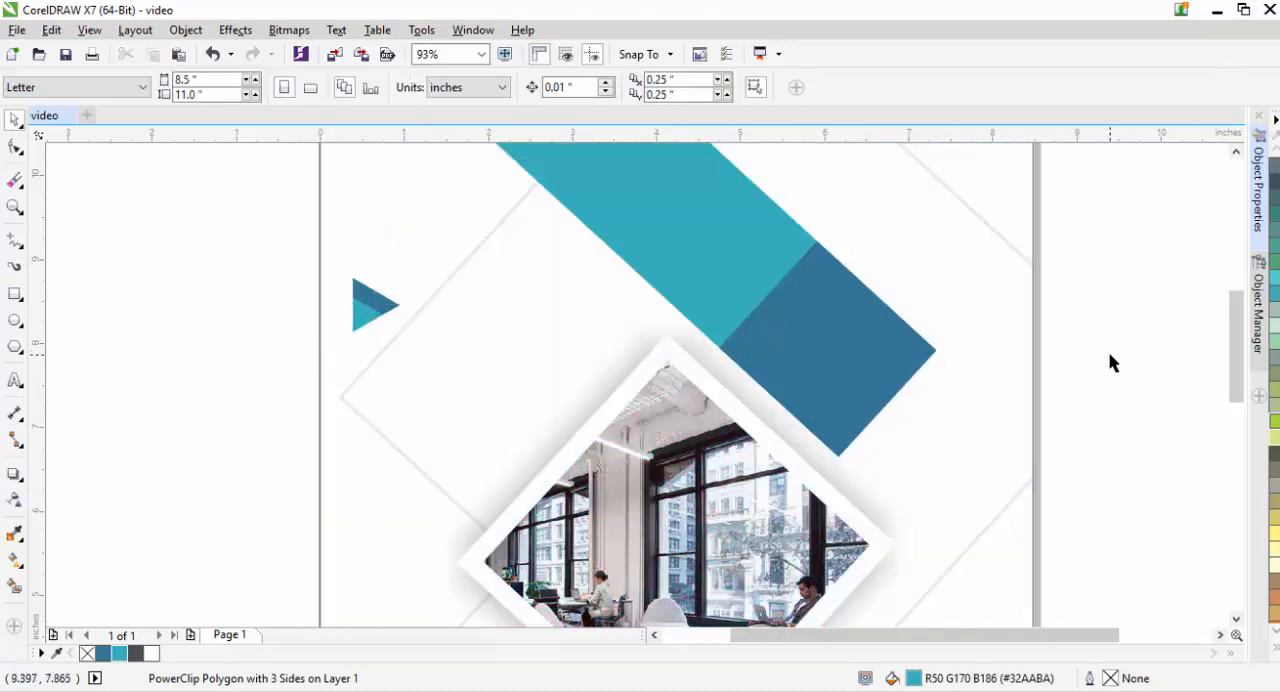
- Add artistic text reading "STECH DESIGNZ" beside the page, next to the two-tone triangle
click(15, 380)
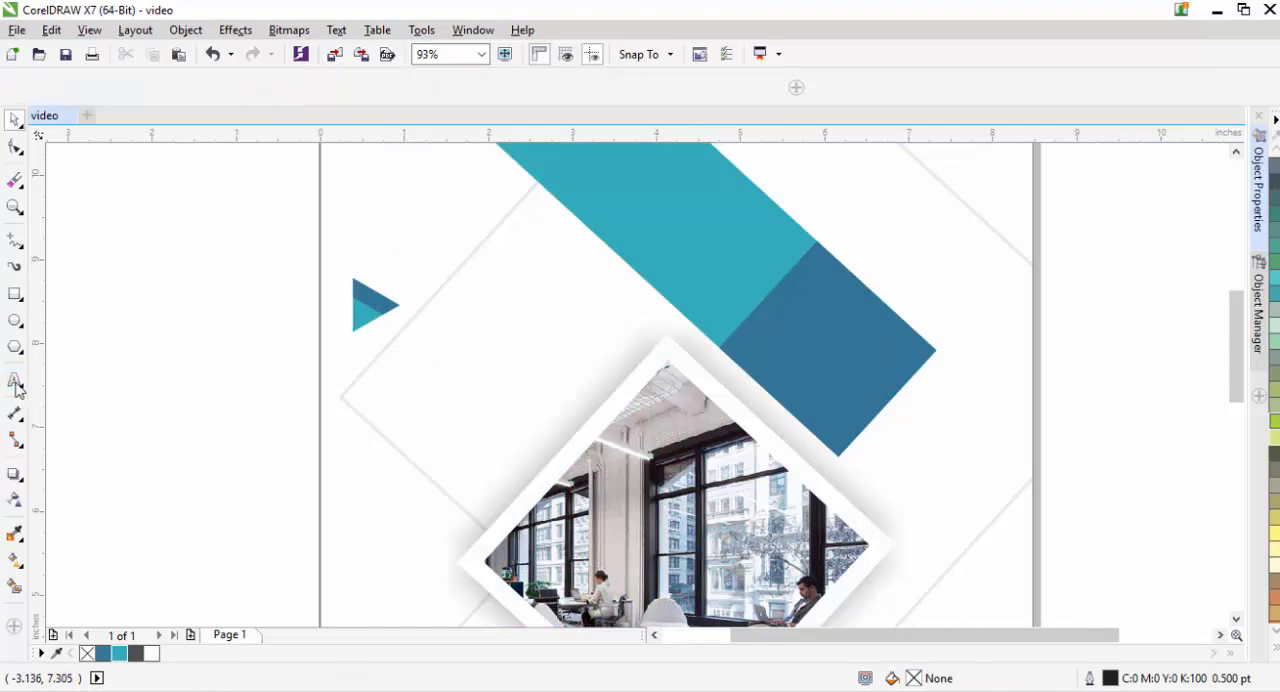
click(112, 342)
text(STECH)
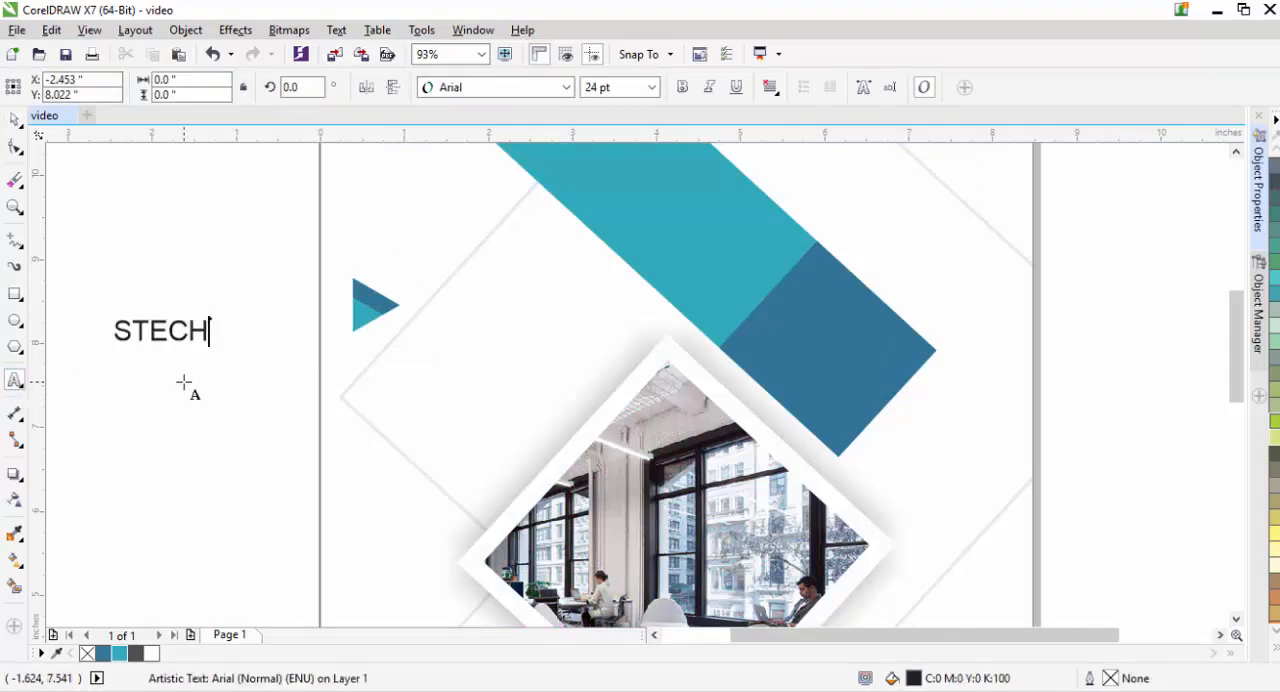
text( DESGIN)
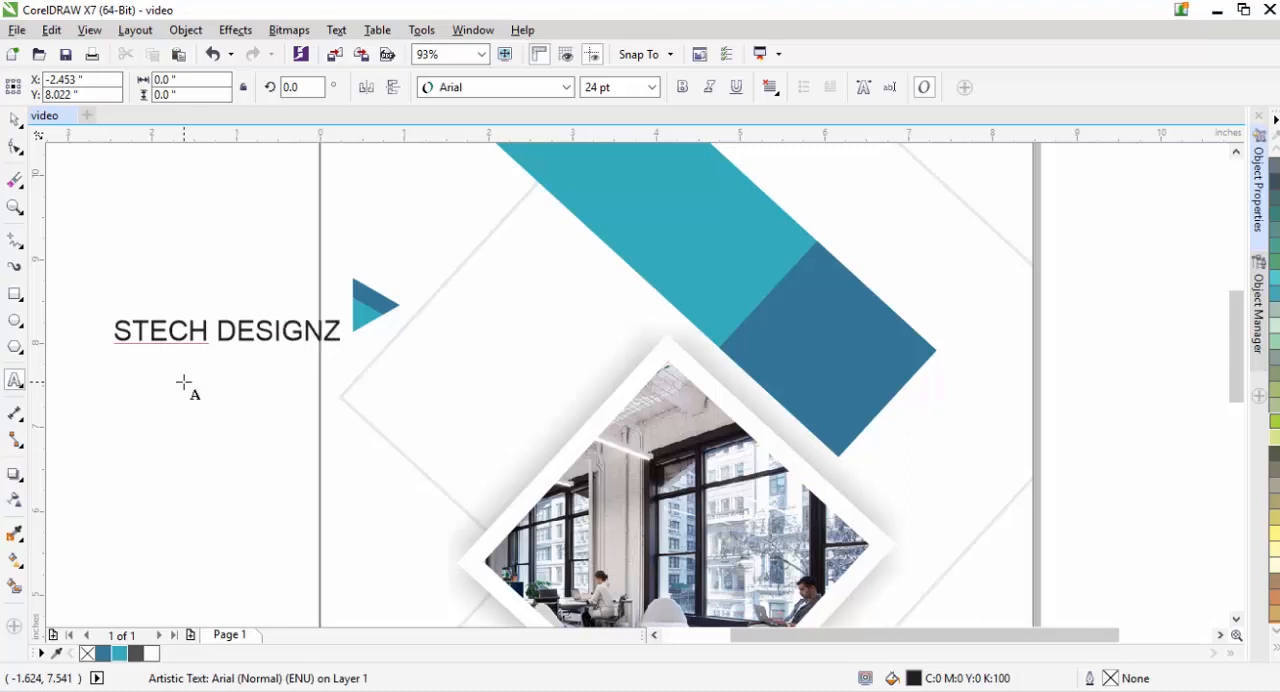
- Make the "STECH DESIGNZ" text bold and tighten its letter spacing slightly
key(ctrl+a)
click(683, 87)
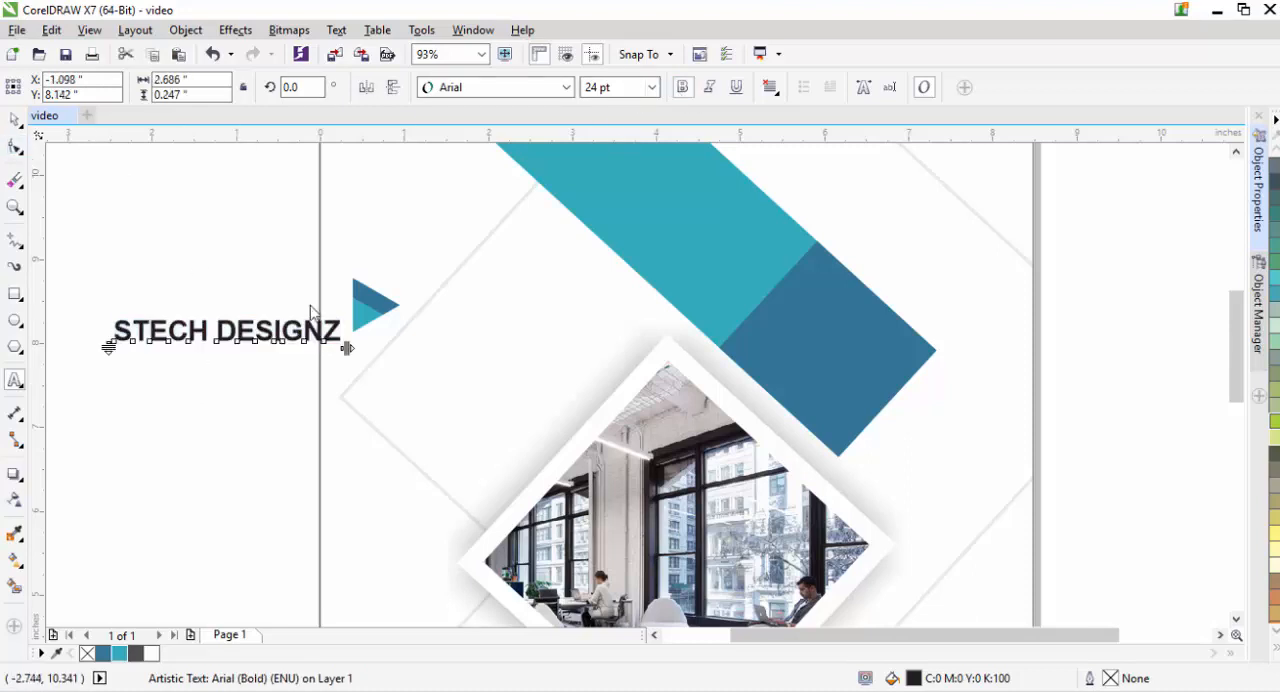
key(F10)
mouse_move(347, 348)
mouse_down()
mouse_move(317, 346)
mouse_move(328, 353)
mouse_up()
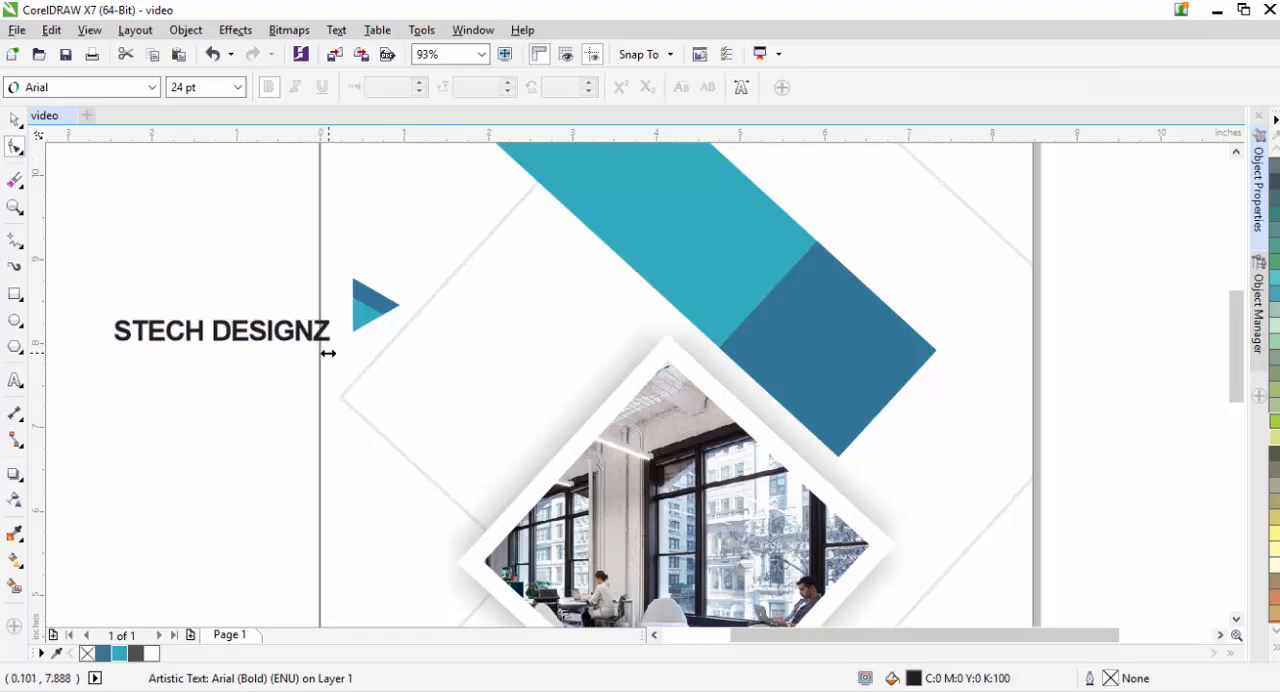
- Move the company name next to the logo triangle's tip and scale it down to about 2.29 in wide
click(15, 120)
click(236, 361)
drag(222, 329, 501, 305)
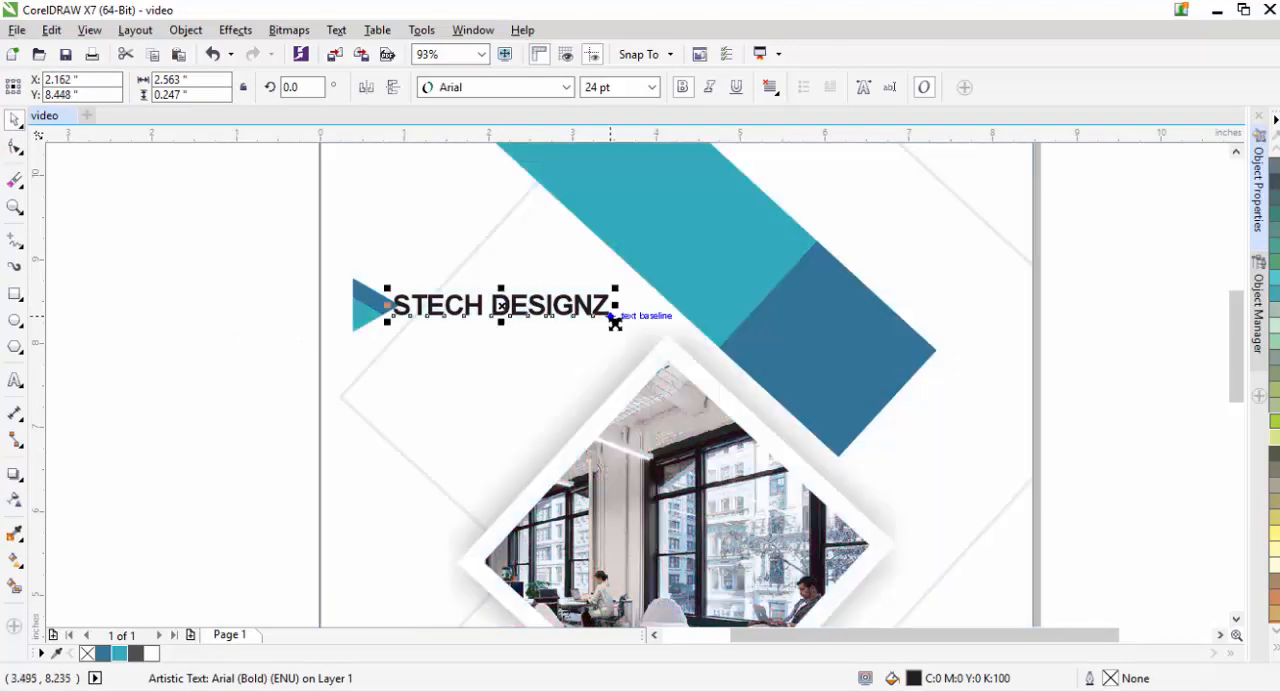
drag(614, 322, 604, 323)
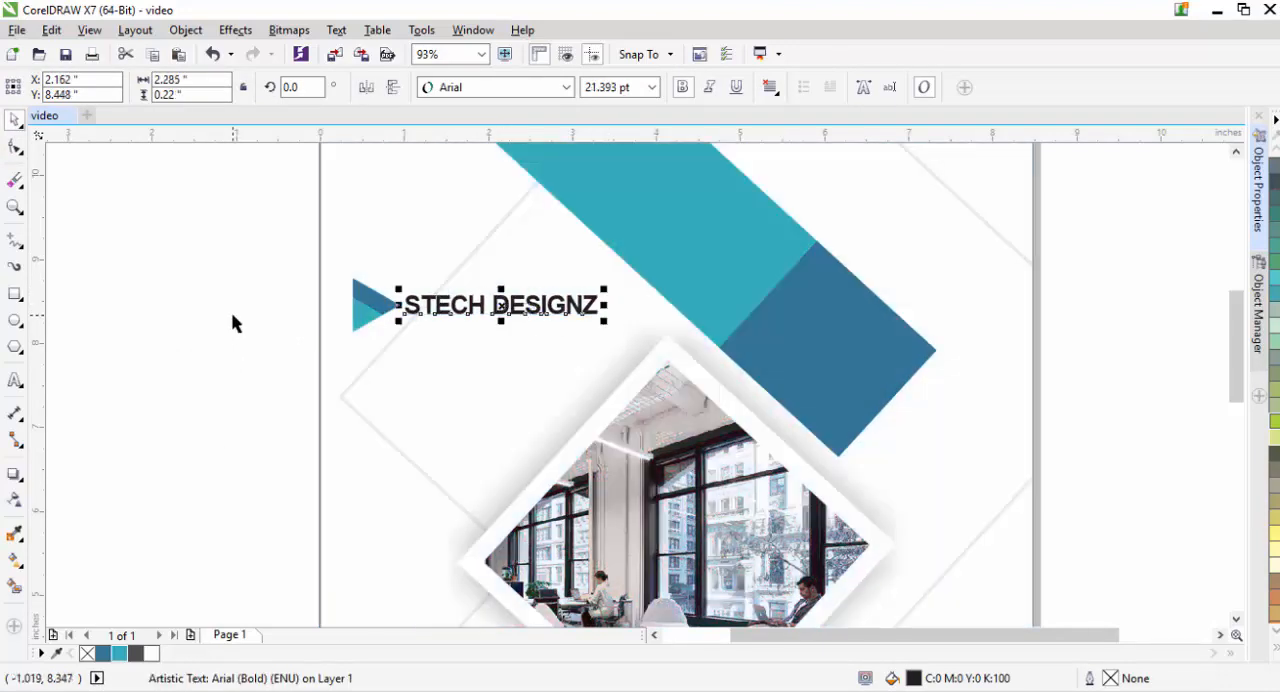
- Scale the two-tone triangle down to about 0.40 by 0.46 in beside the company name
click(228, 314)
mouse_move(285, 268)
mouse_down()
mouse_move(412, 343)
mouse_move(397, 350)
mouse_up()
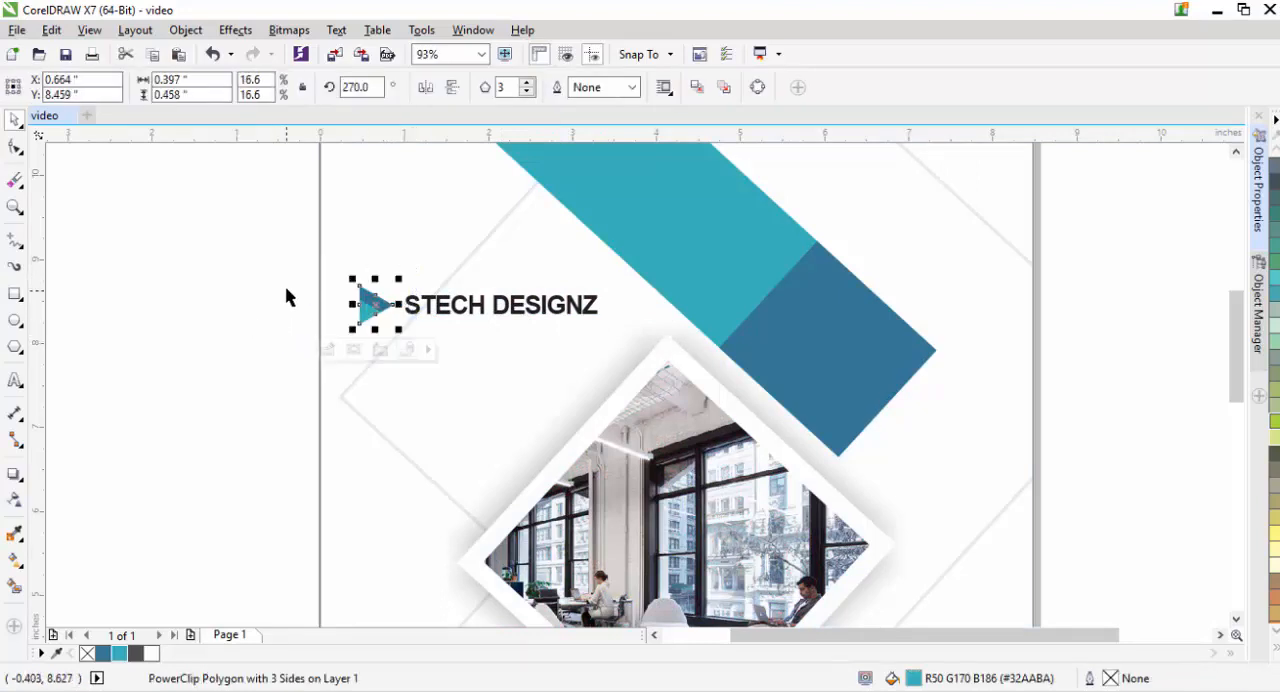
drag(266, 243, 576, 350)
key(Escape)
click(365, 316)
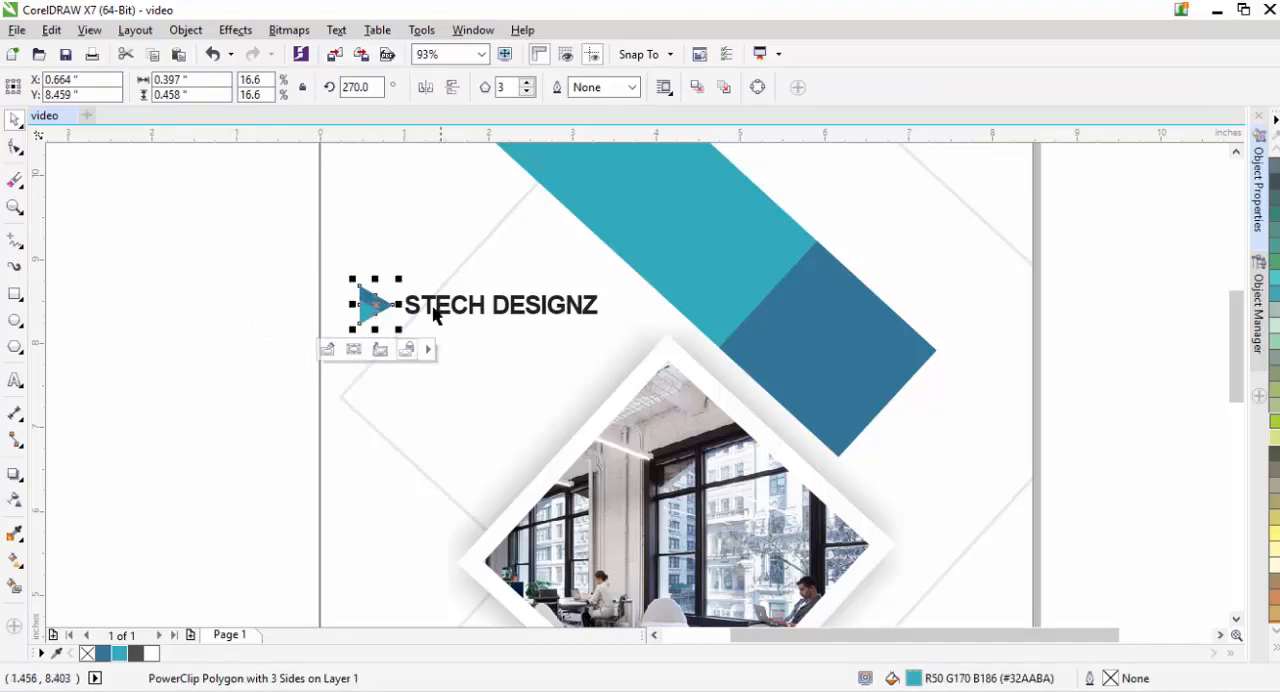
- Nudge the company name left by about 0.12 in, closer to the triangle's tip
click(428, 314)
key(Left)
key(Left)
key(Left)
key(Left)
key(Left)
key(Left)
key(Left)
key(Left)
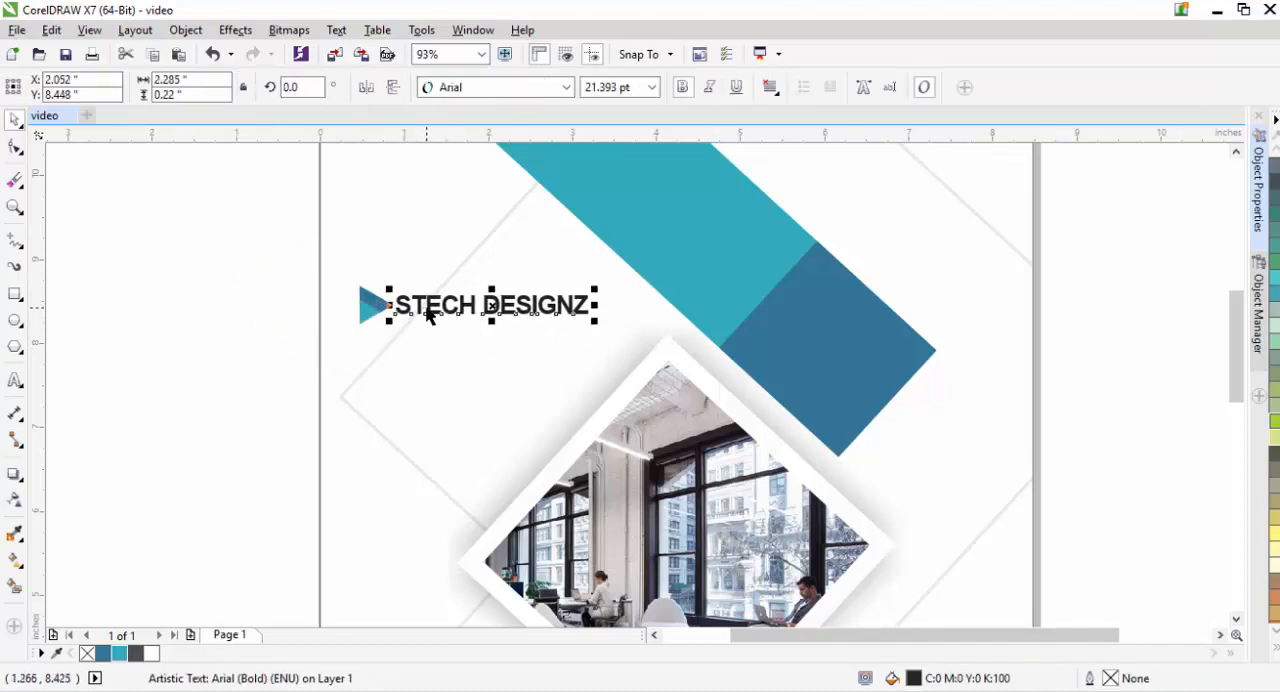
key(Left)
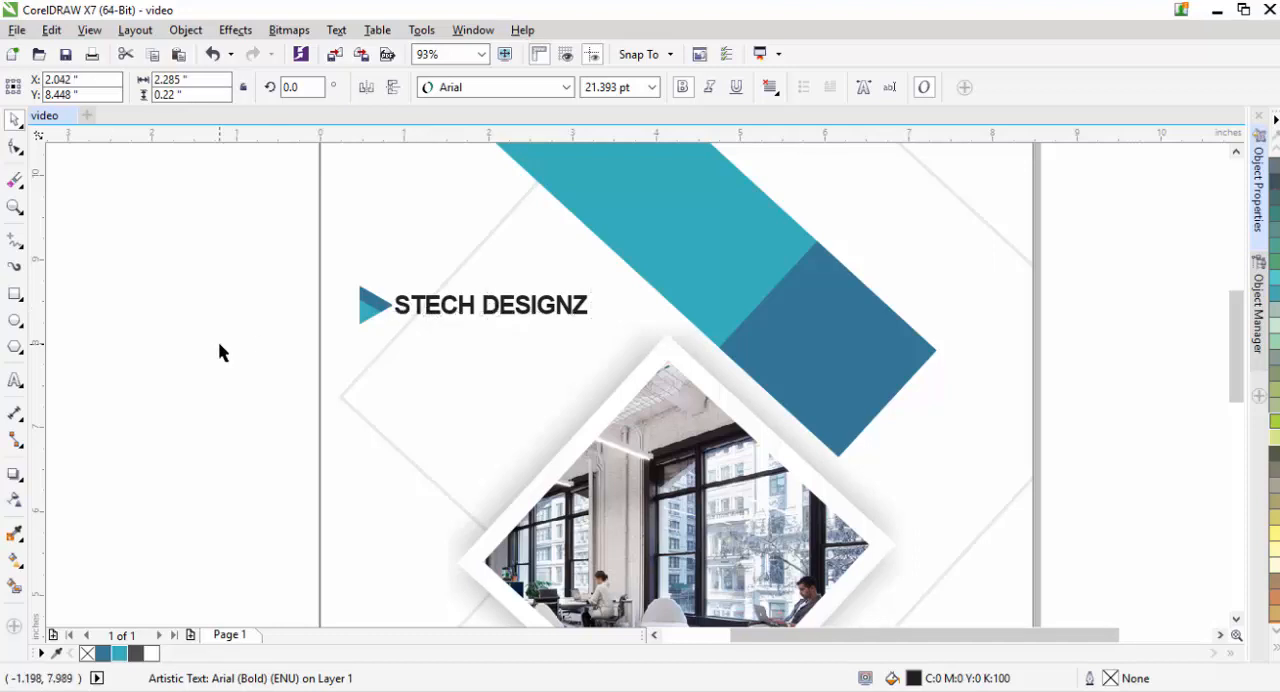
- Nudge the triangle and company name left together, and place a vertical guideline along the triangle's left edge
click(371, 300)
shift+click(471, 318)
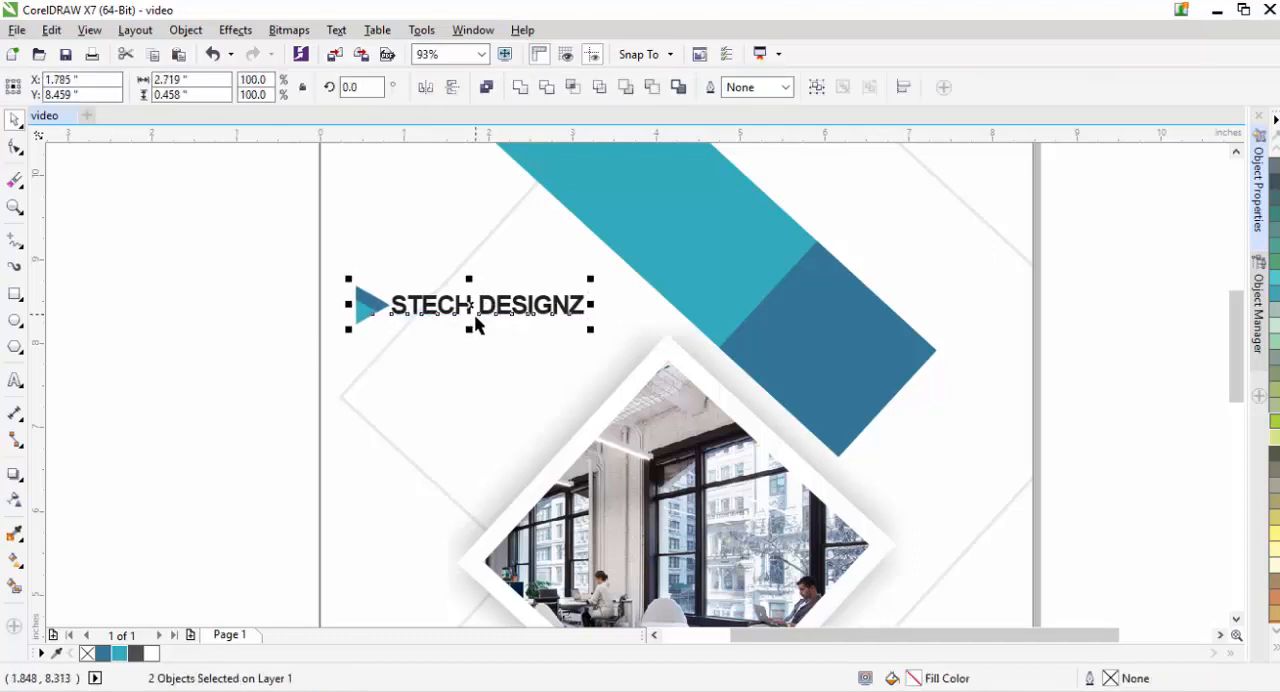
key(Left)
key(Left)
key(Left)
key(Left)
click(123, 343)
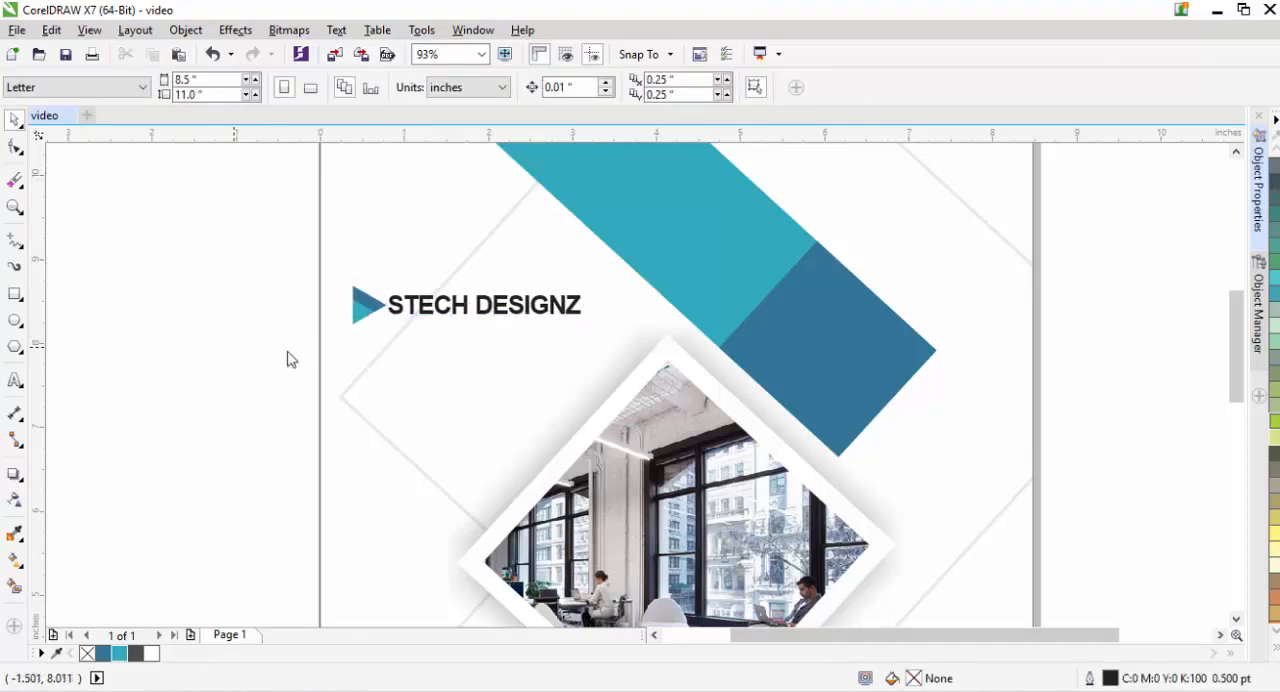
drag(37, 360, 352, 363)
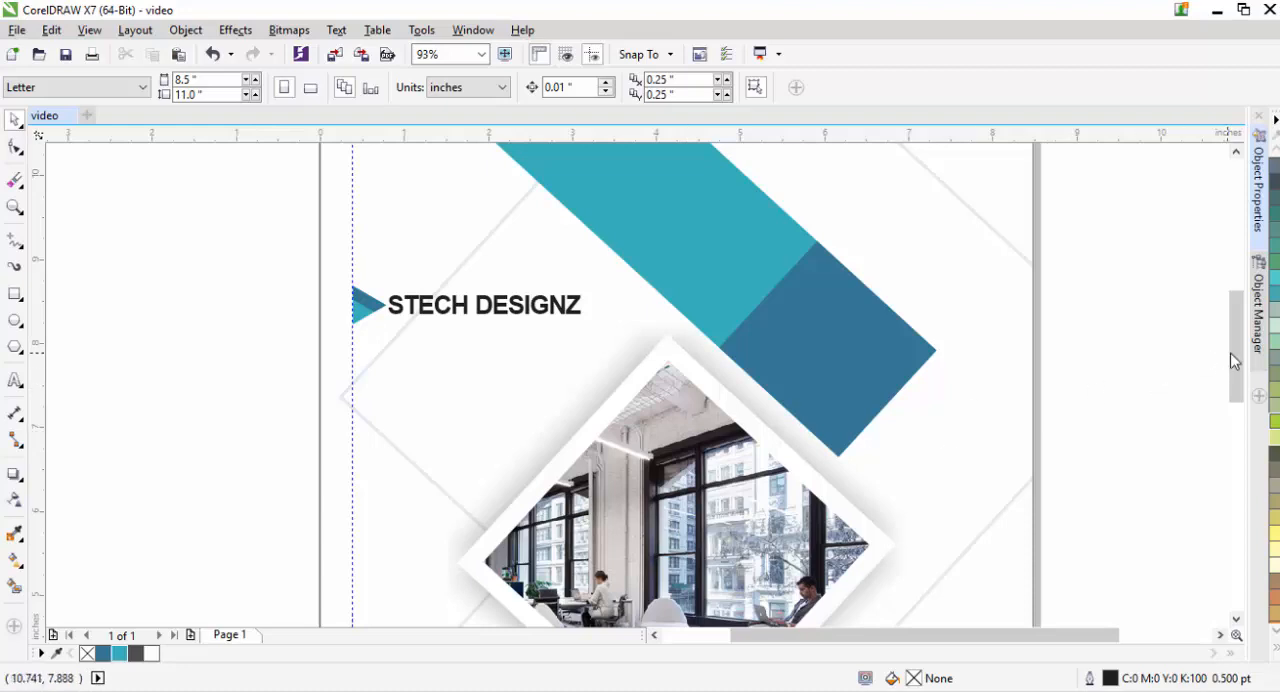
- Nudge the framed office photo right and slightly up so its centre sits at about X 4.397, Y 5.52 in
drag(1232, 357, 1228, 408)
click(660, 342)
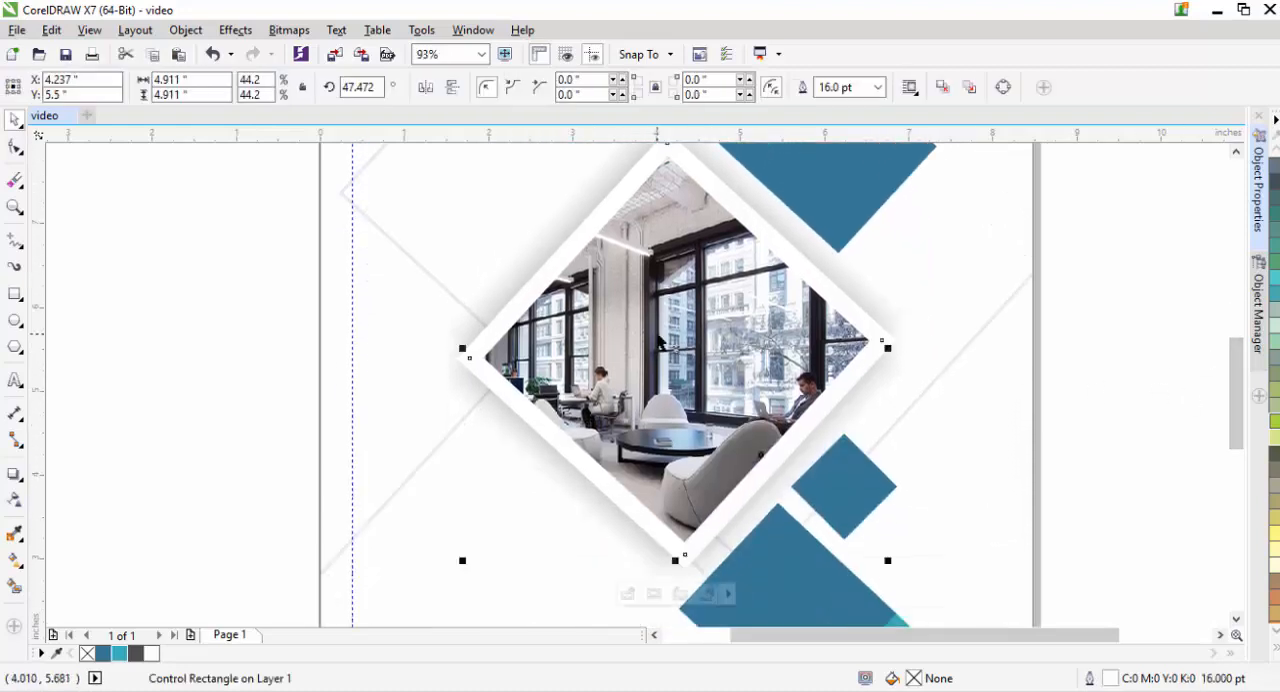
key(Up)
key(Up)
key(Right)
key(Right)
key(Right)
key(Right)
key(Right)
key(Up)
key(Up)
key(Up)
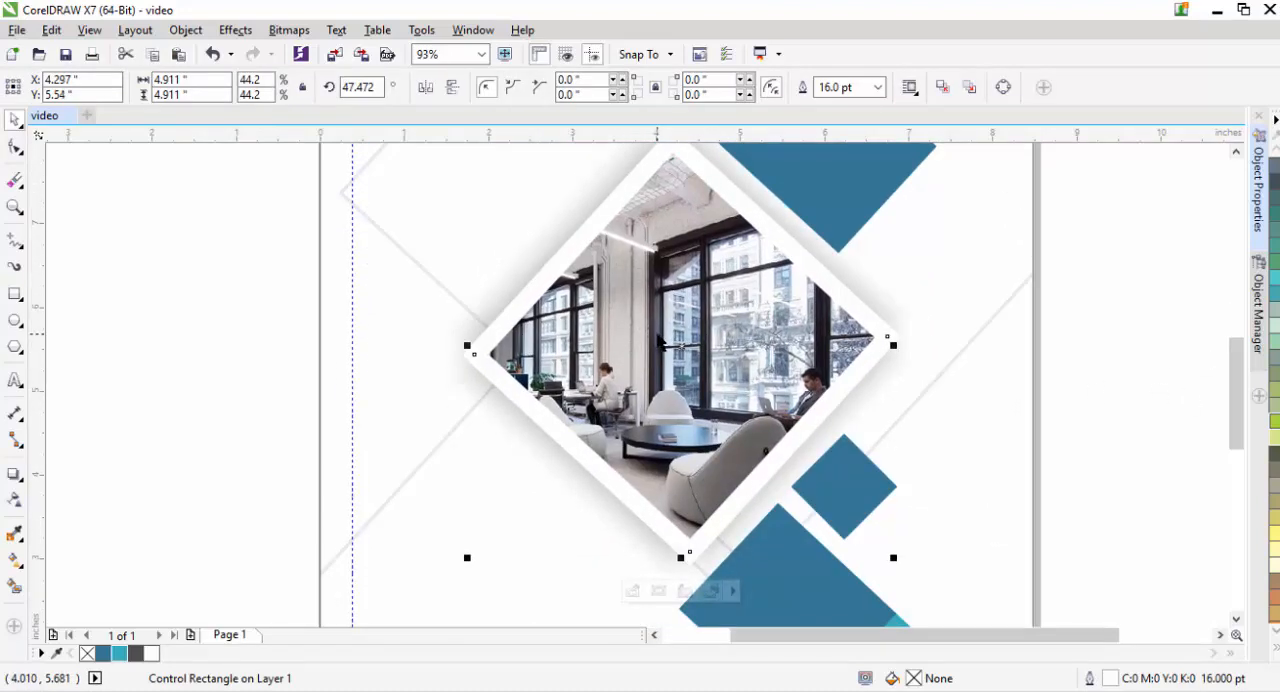
key(Right)
key(Right)
key(Right)
key(Right)
key(Right)
key(Right)
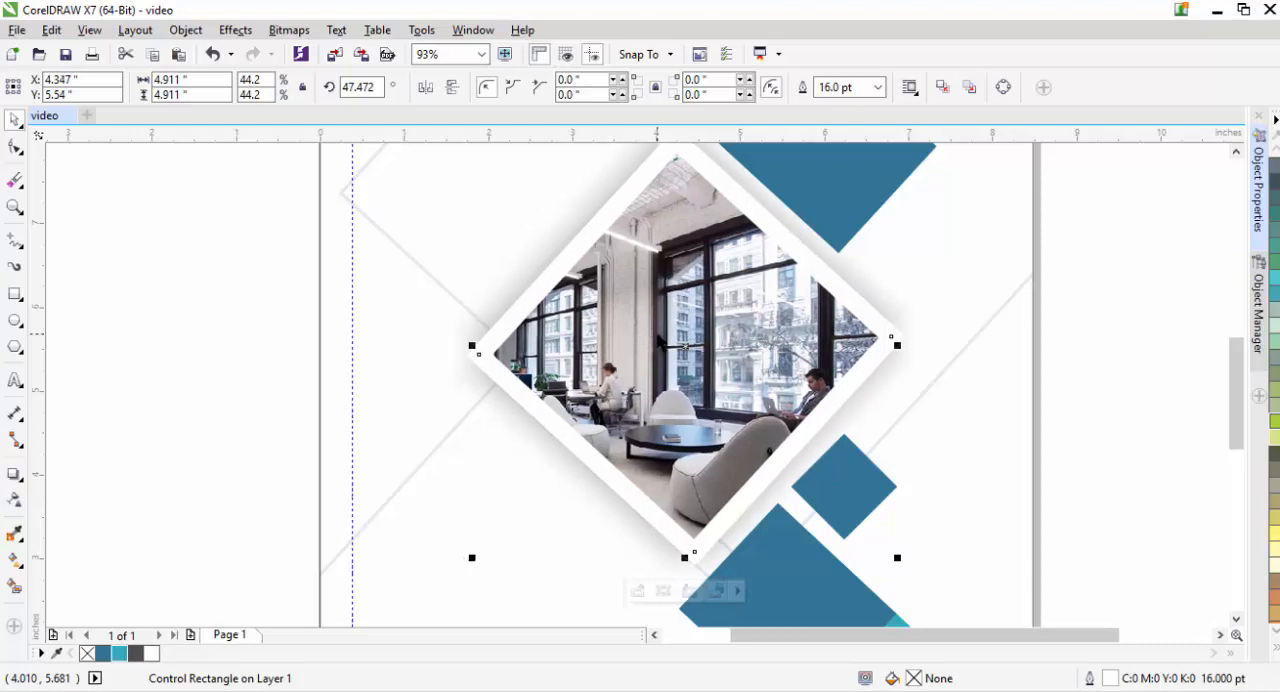
key(Right)
key(Right)
key(Right)
key(Right)
key(Right)
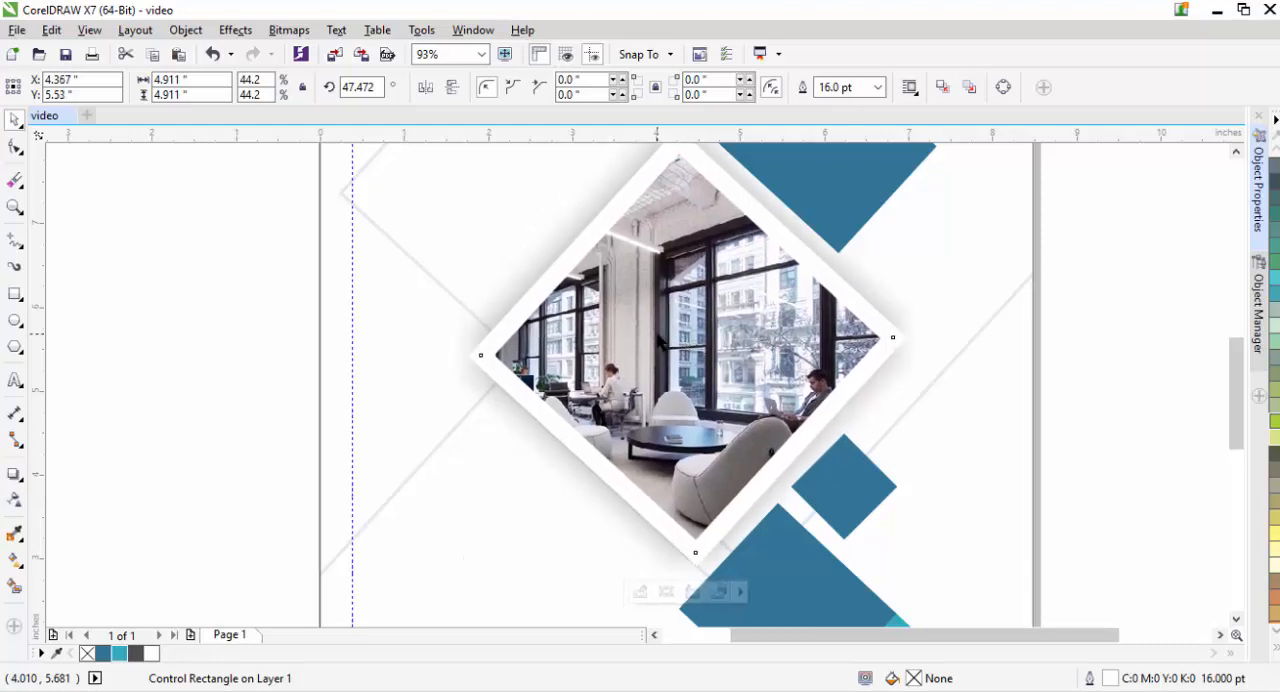
key(Down)
key(Down)
key(Down)
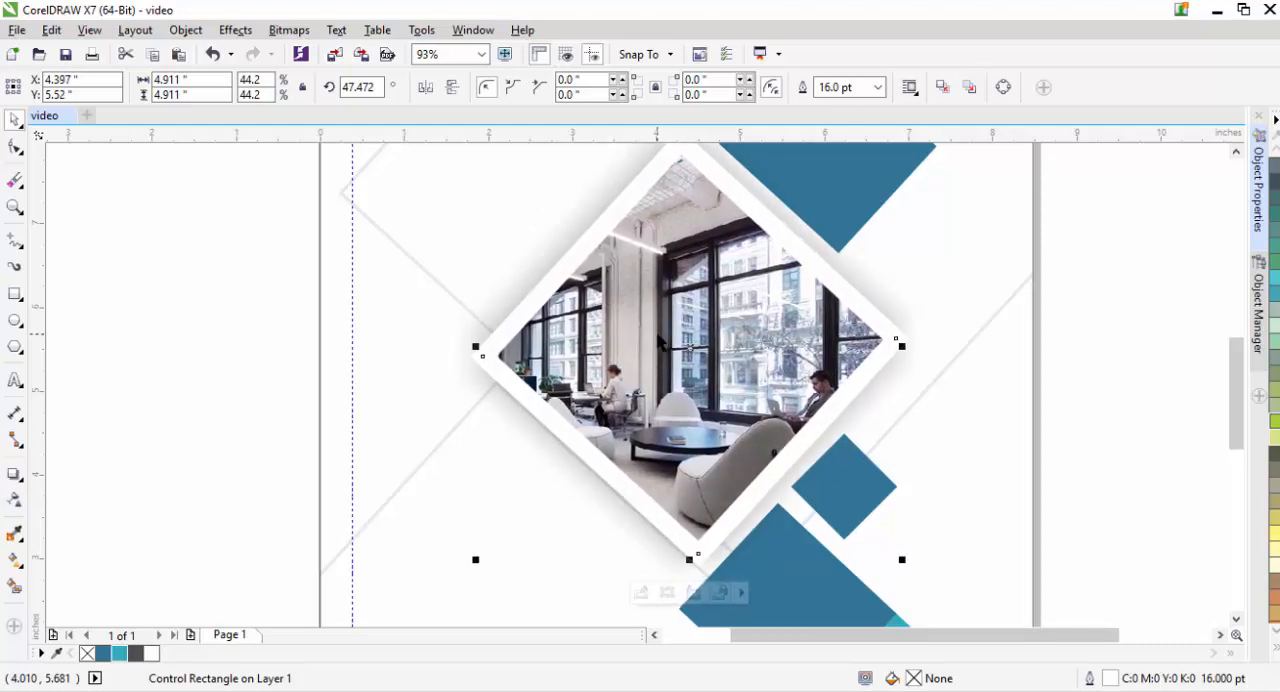
key(x)
- Move the small blue square against the photo frame's lower-right edge and rotate it slightly to match the frame's angle
key(z)
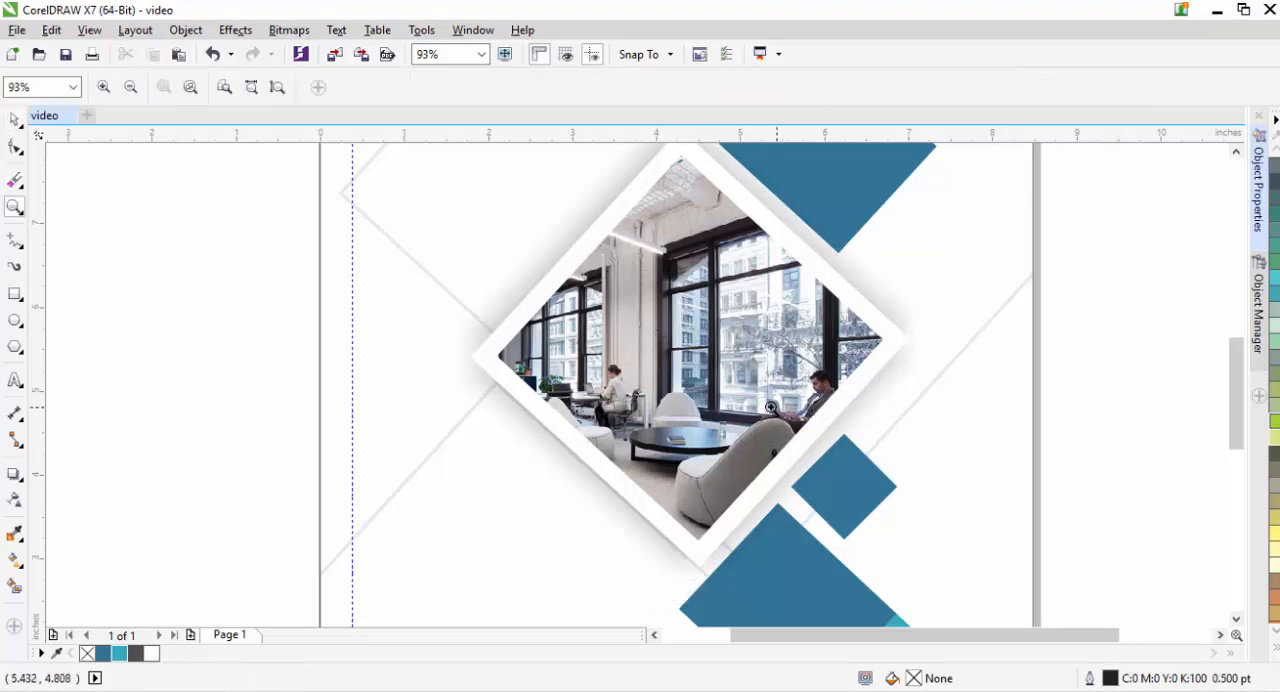
drag(772, 405, 938, 556)
key(space)
click(591, 391)
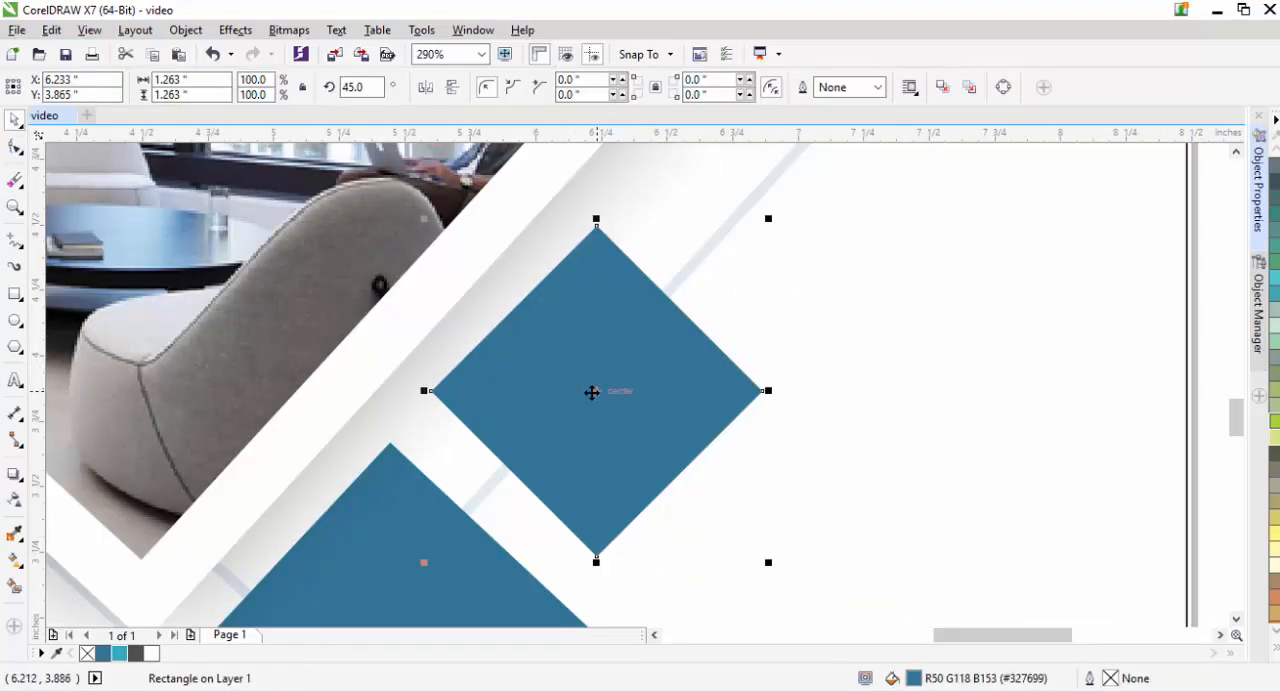
drag(591, 391, 562, 372)
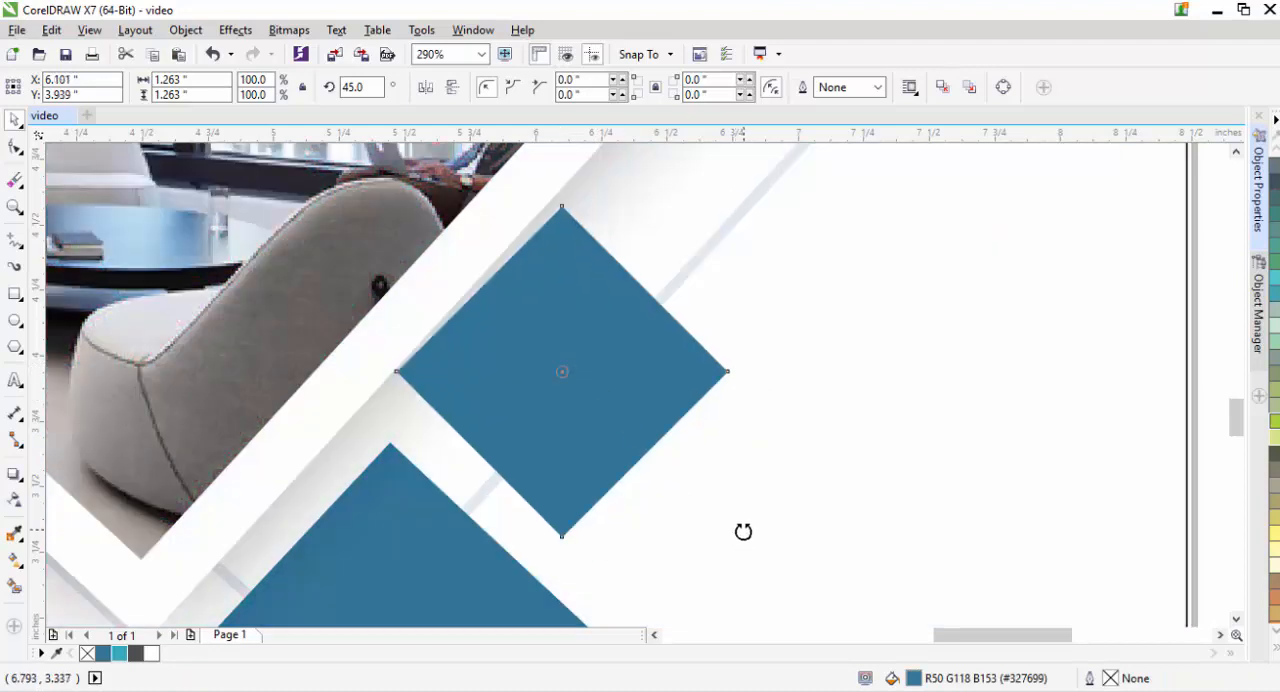
mouse_move(734, 200)
mouse_down()
mouse_move(723, 196)
mouse_move(735, 200)
mouse_up()
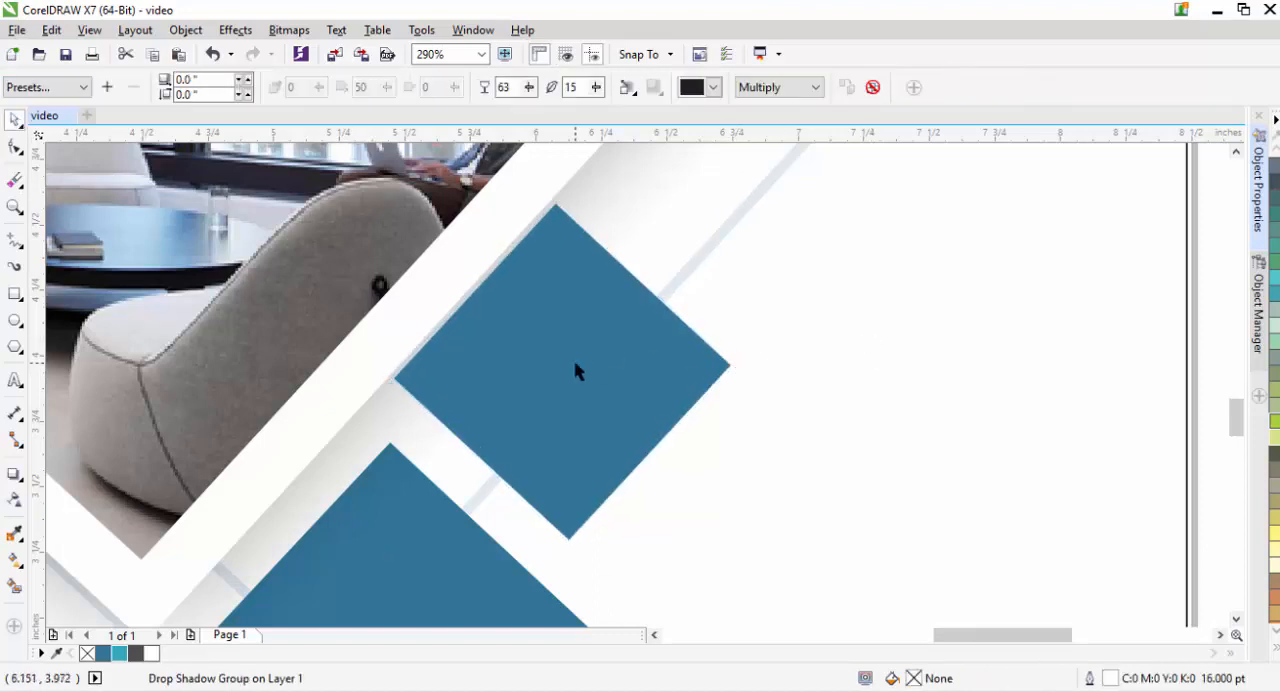
- Shift the small blue square down and right, leaving a gap between it and the photo frame
click(573, 365)
drag(562, 372, 602, 417)
click(917, 346)
click(591, 409)
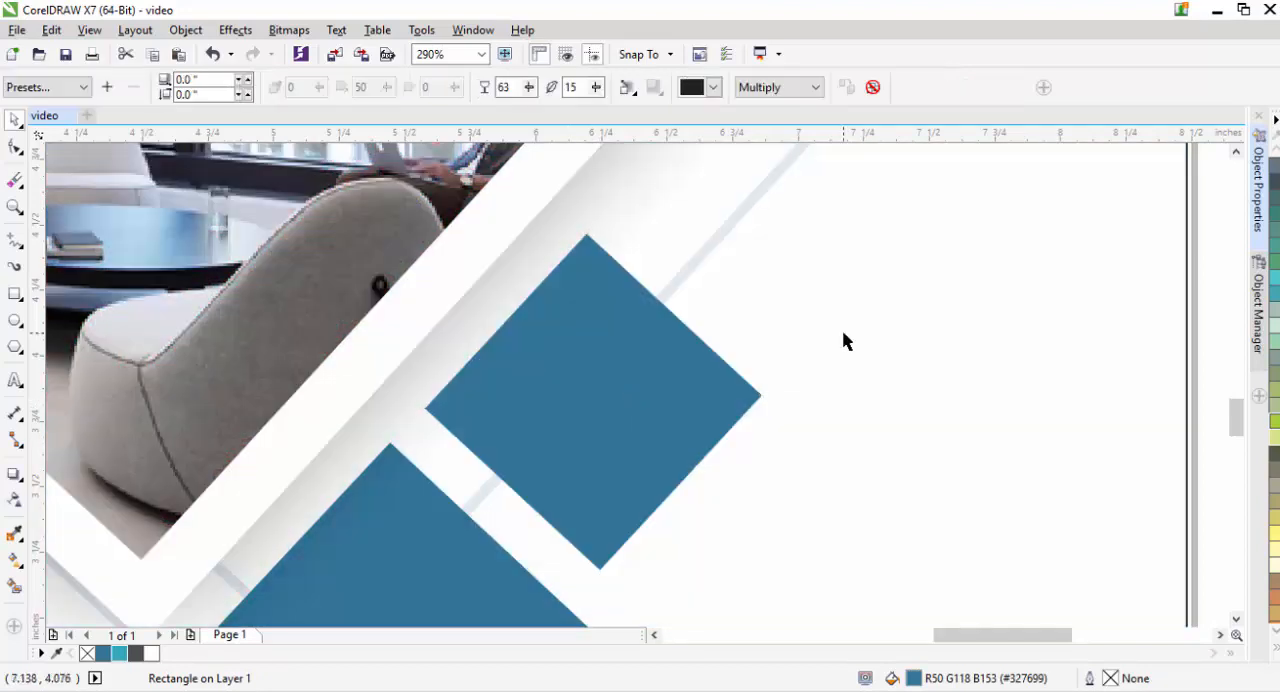
key(shift+F4)
- Enlarge the company name to about 2.72 in wide beside the triangle, and place a horizontal guideline along the triangle's bottom corner
click(381, 270)
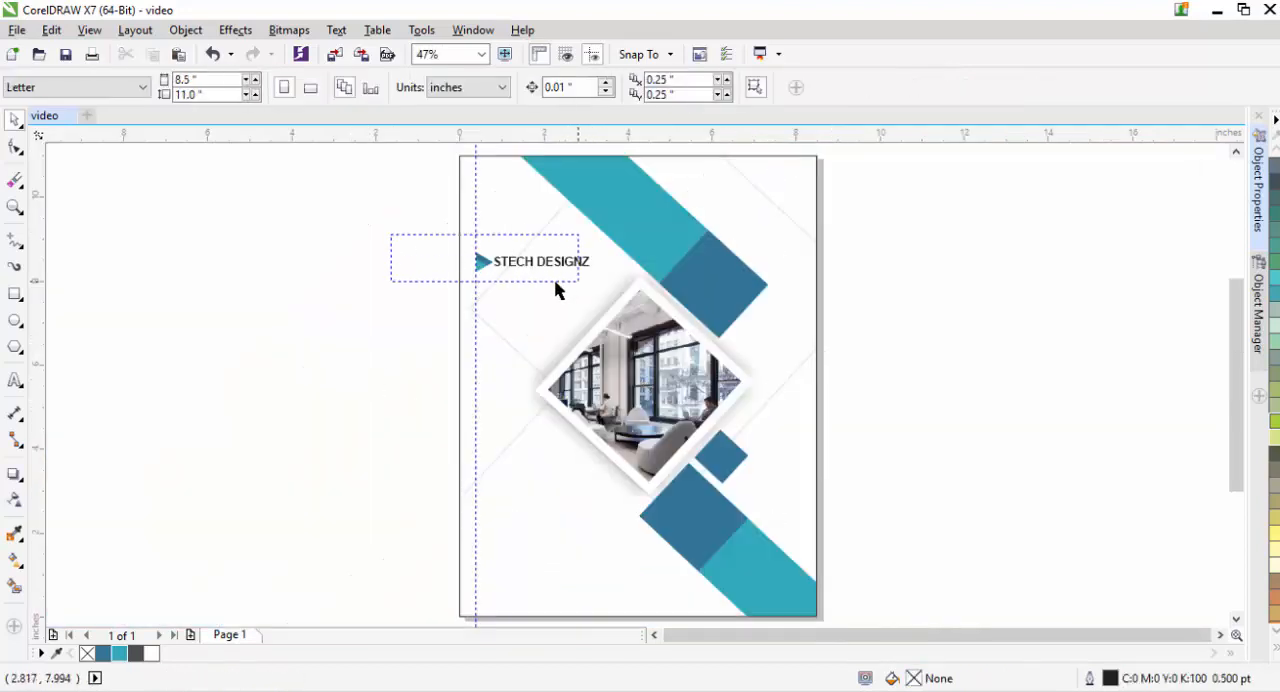
key(z)
drag(436, 228, 602, 290)
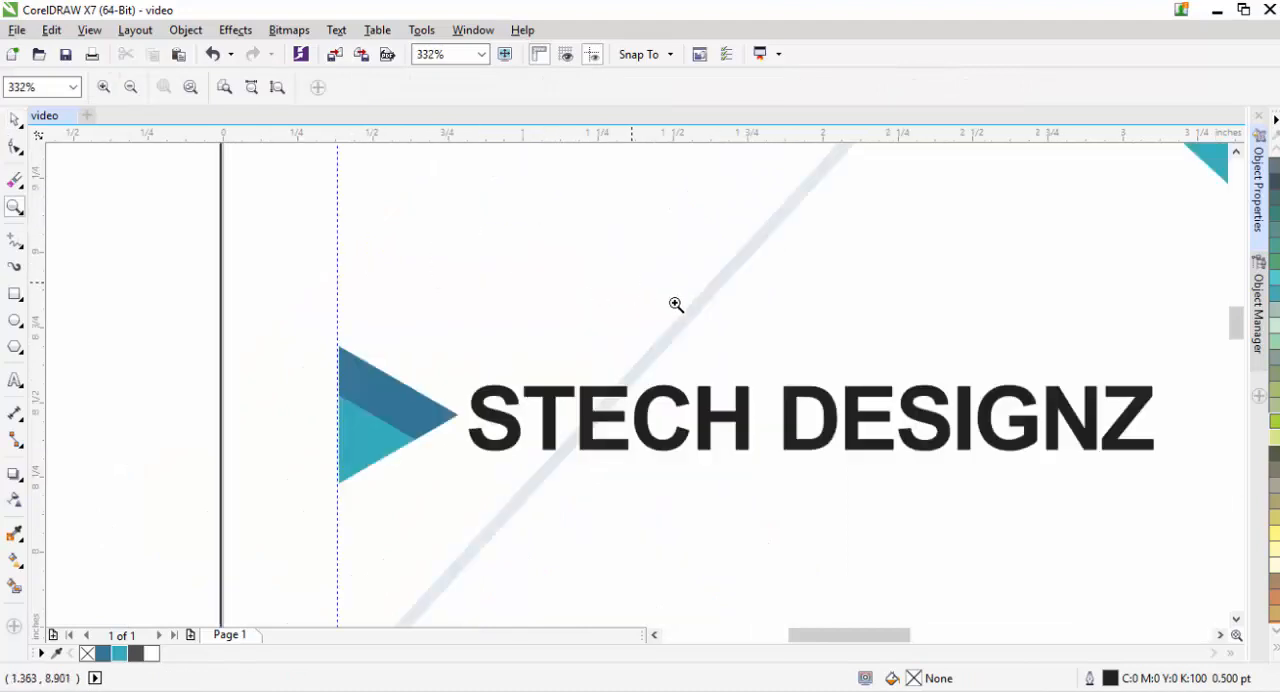
key(shift+F4)
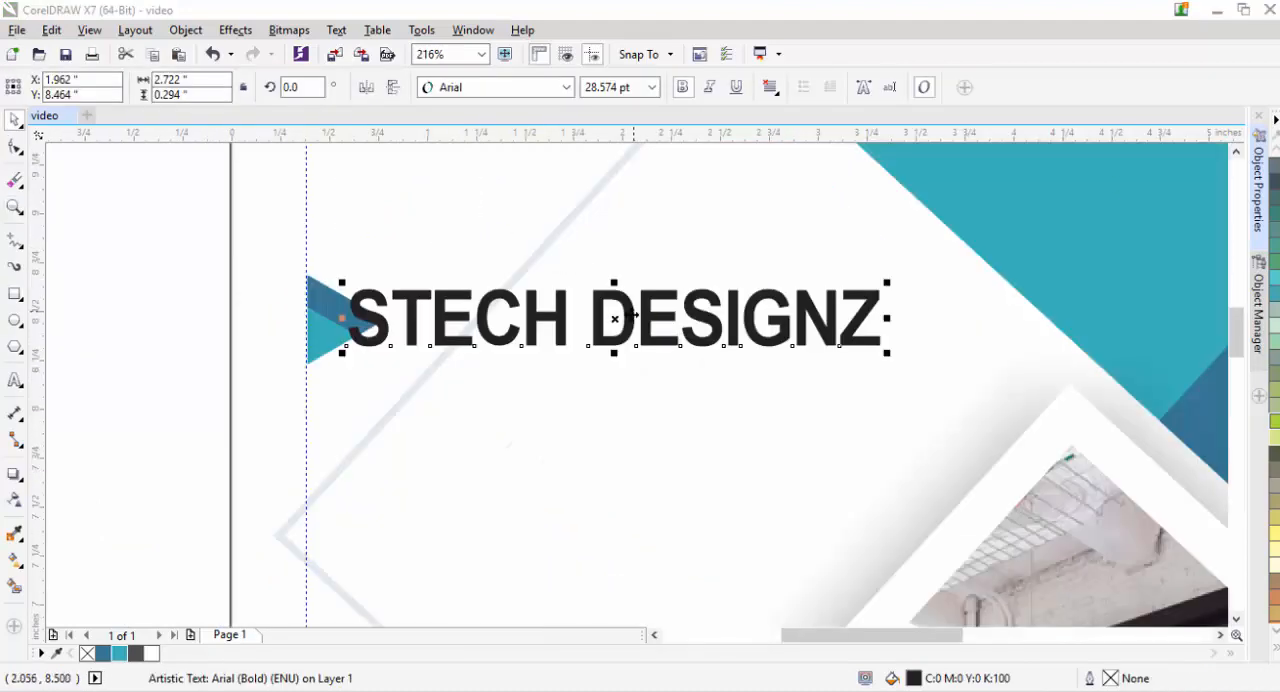
drag(615, 317, 657, 319)
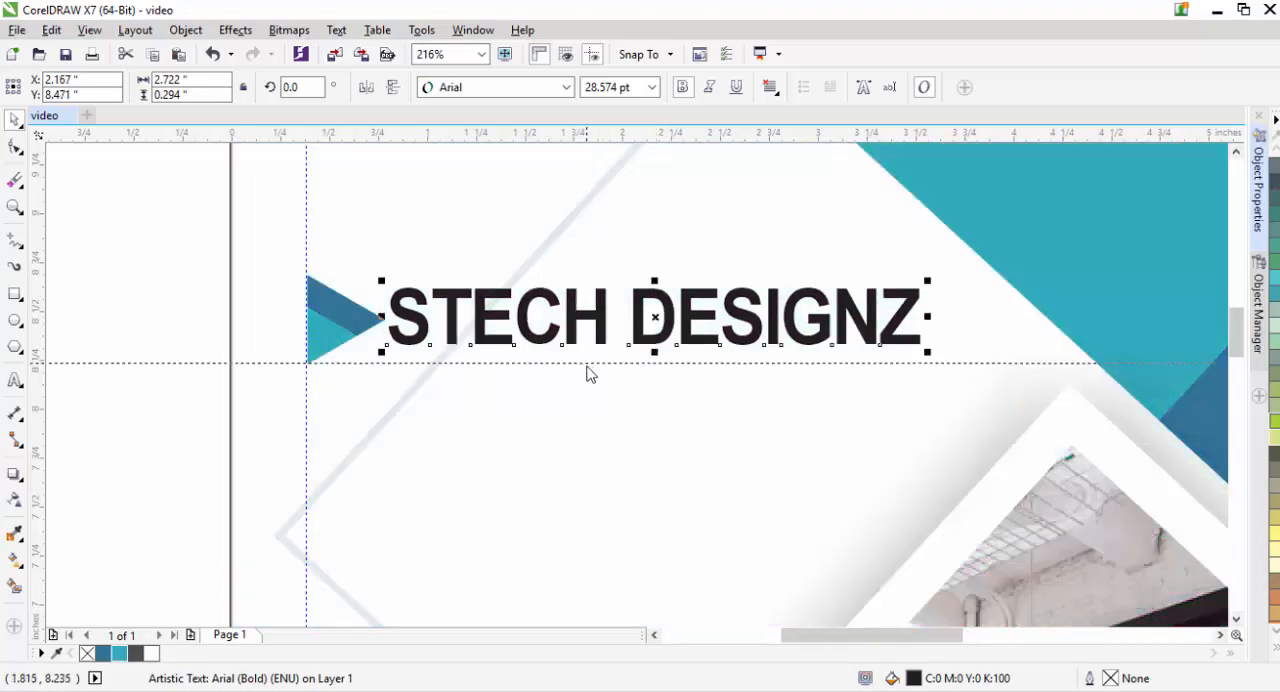
click(15, 380)
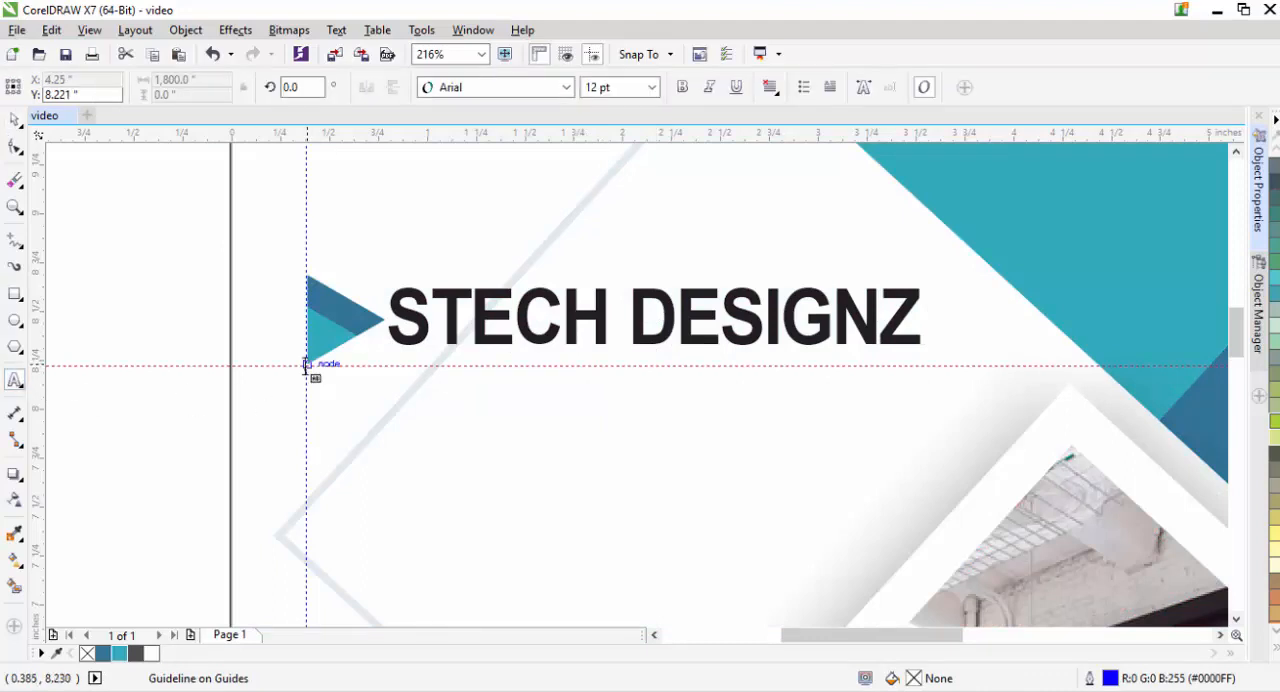
drag(306, 365, 936, 441)
click(651, 87)
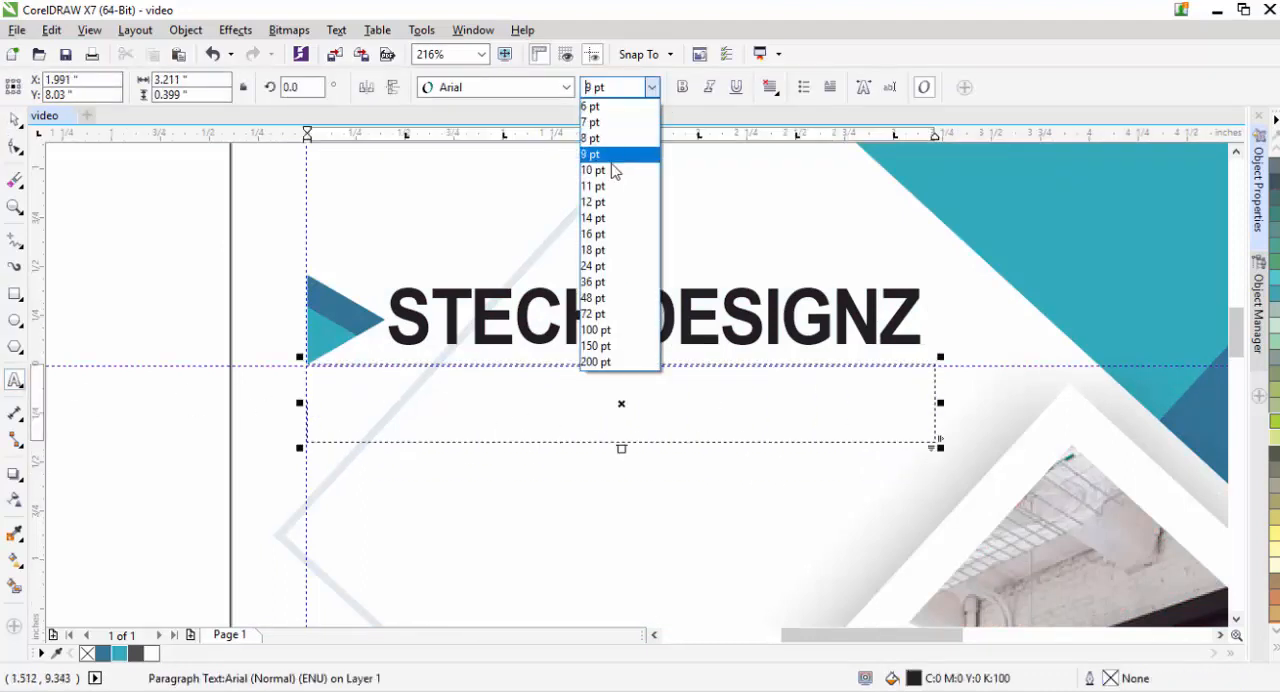
click(612, 158)
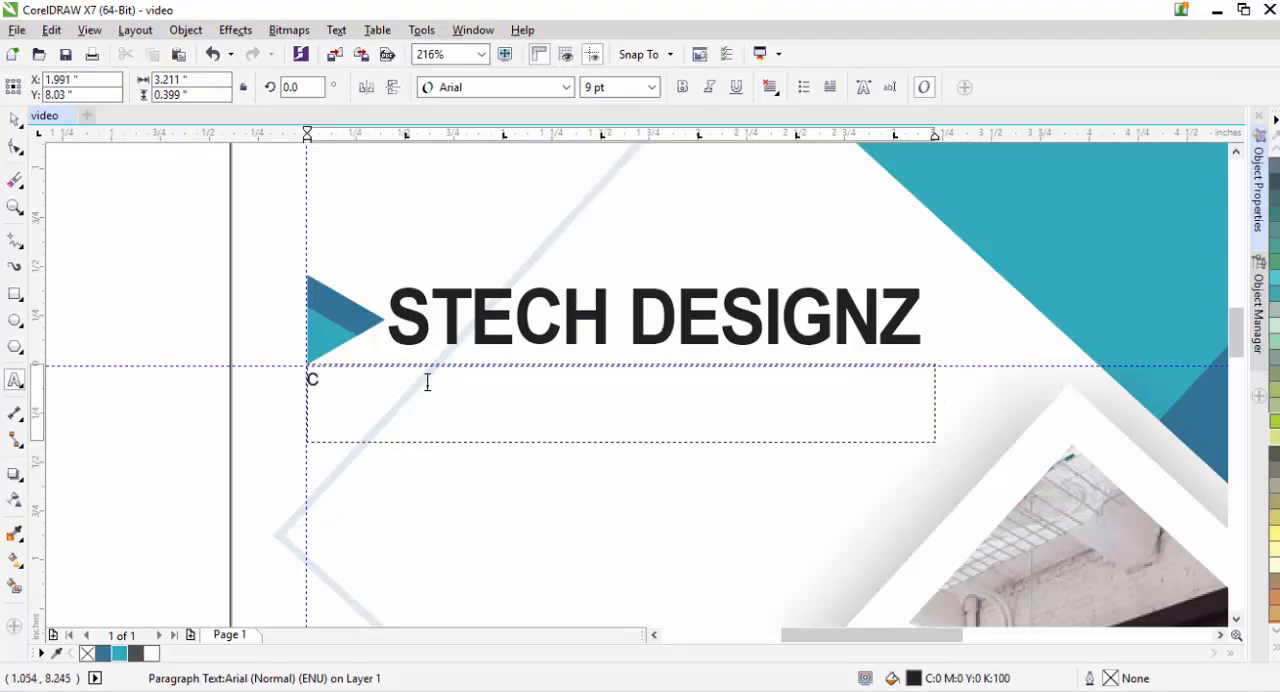
text(compa)
key(BackSpace)
key(BackSpace)
key(BackSpace)
key(BackSpace)
key(BackSpace)
text(Company was operate)
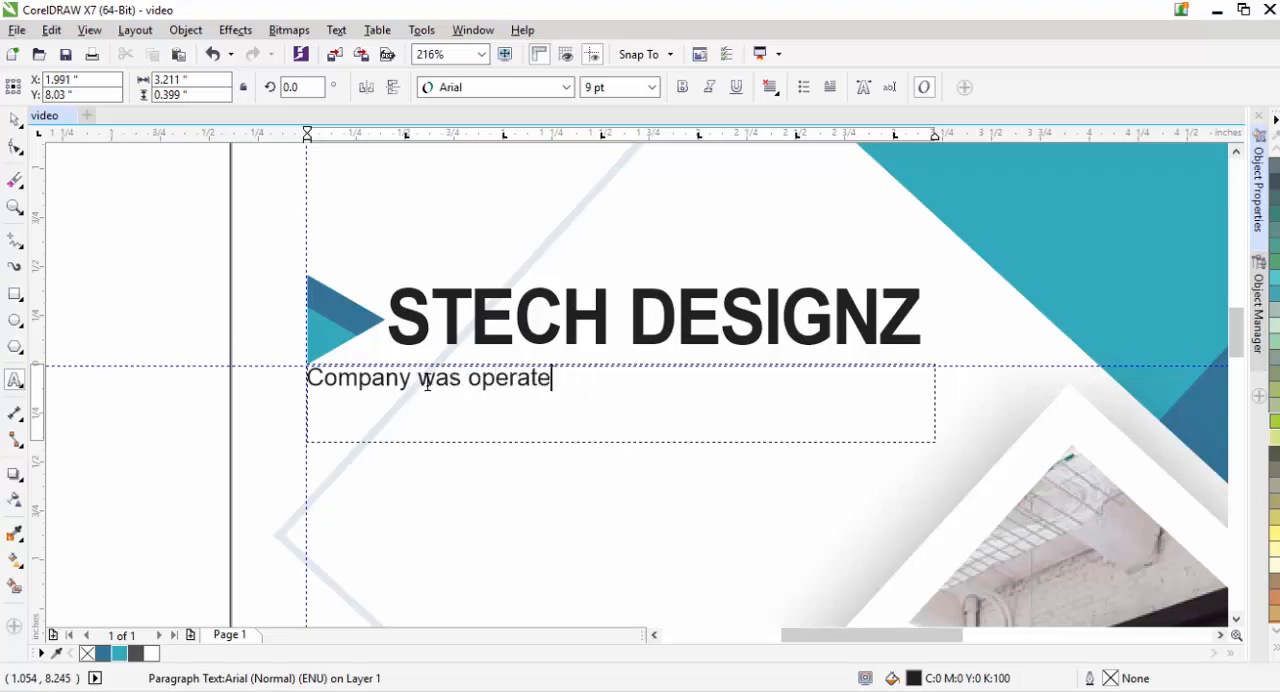
key(BackSpace)
key(BackSpace)
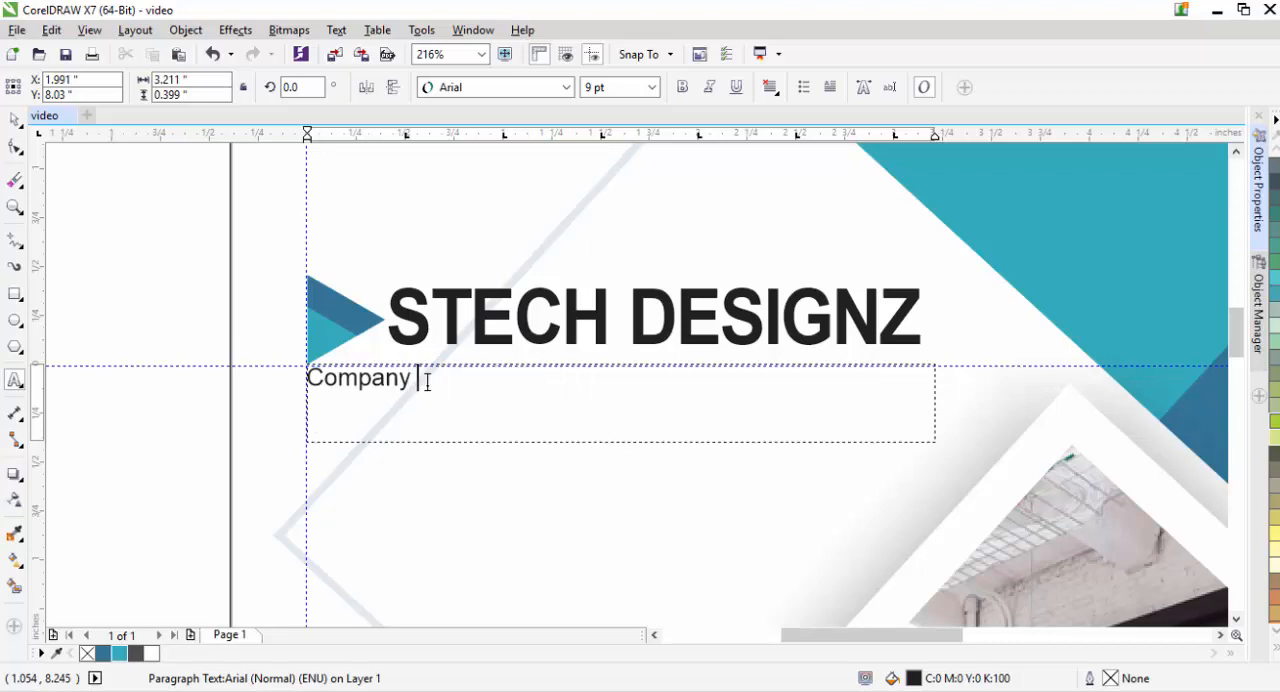
key(BackSpace)
key(BackSpace)
key(BackSpace)
key(BackSpace)
key(BackSpace)
key(BackSpace)
key(BackSpace)
key(BackSpace)
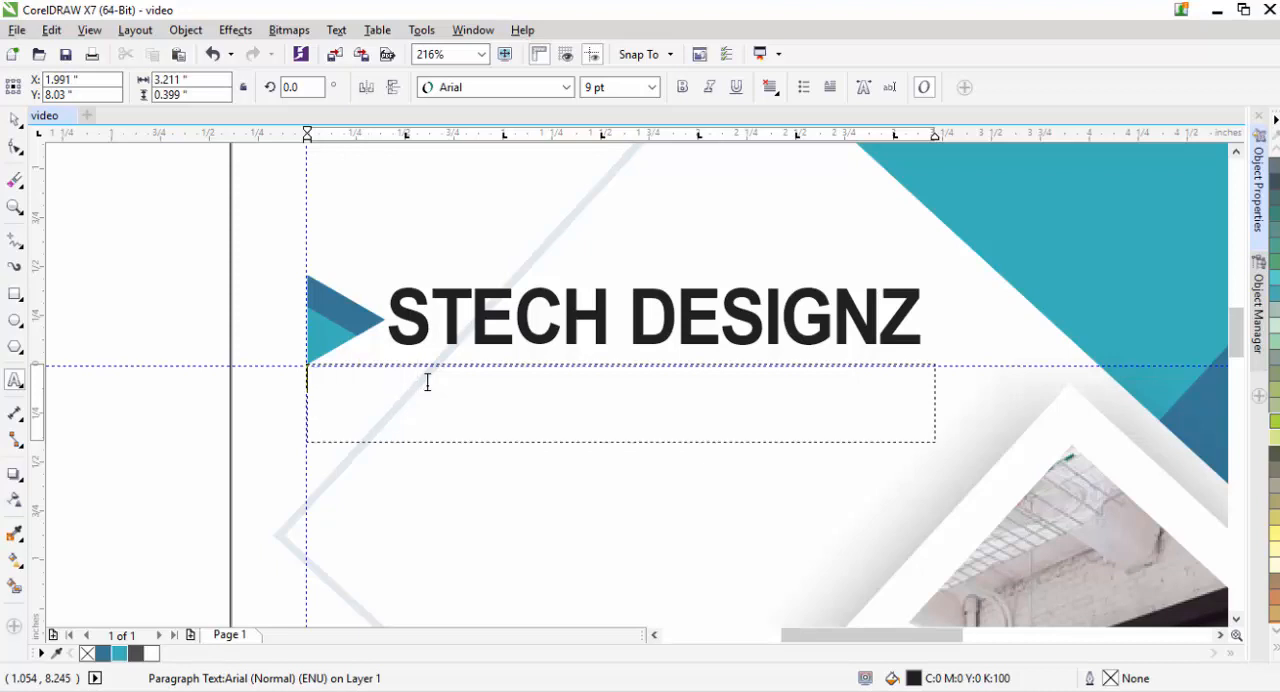
click(15, 119)
click(770, 420)
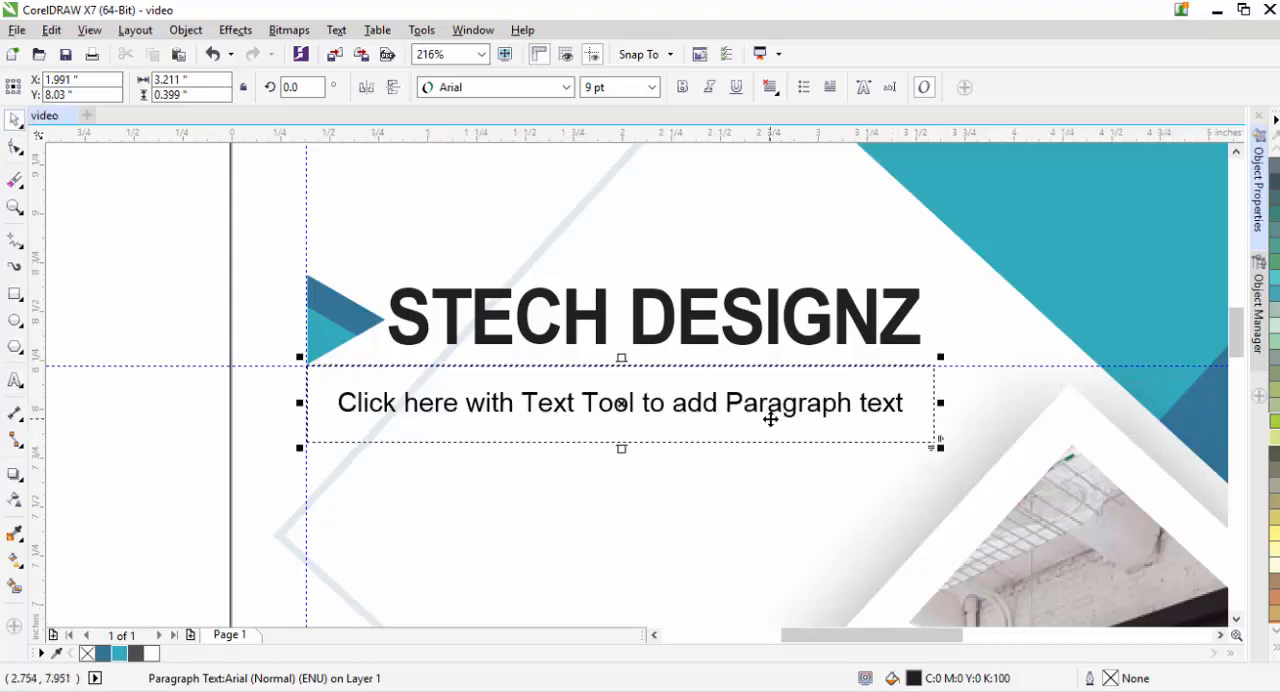
key(Delete)
- Draw a paragraph text frame about 3.25 by 0.62 in below the logo, starting where the two guidelines cross
key(shift+F4)
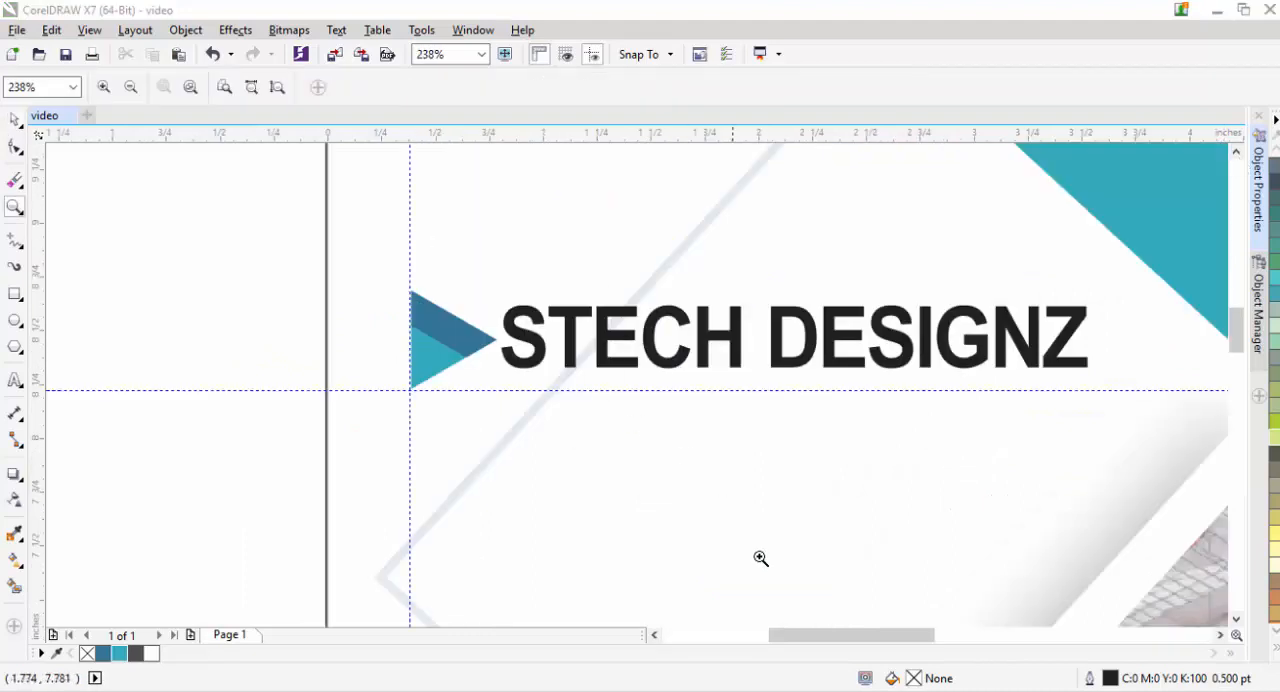
drag(849, 637, 873, 637)
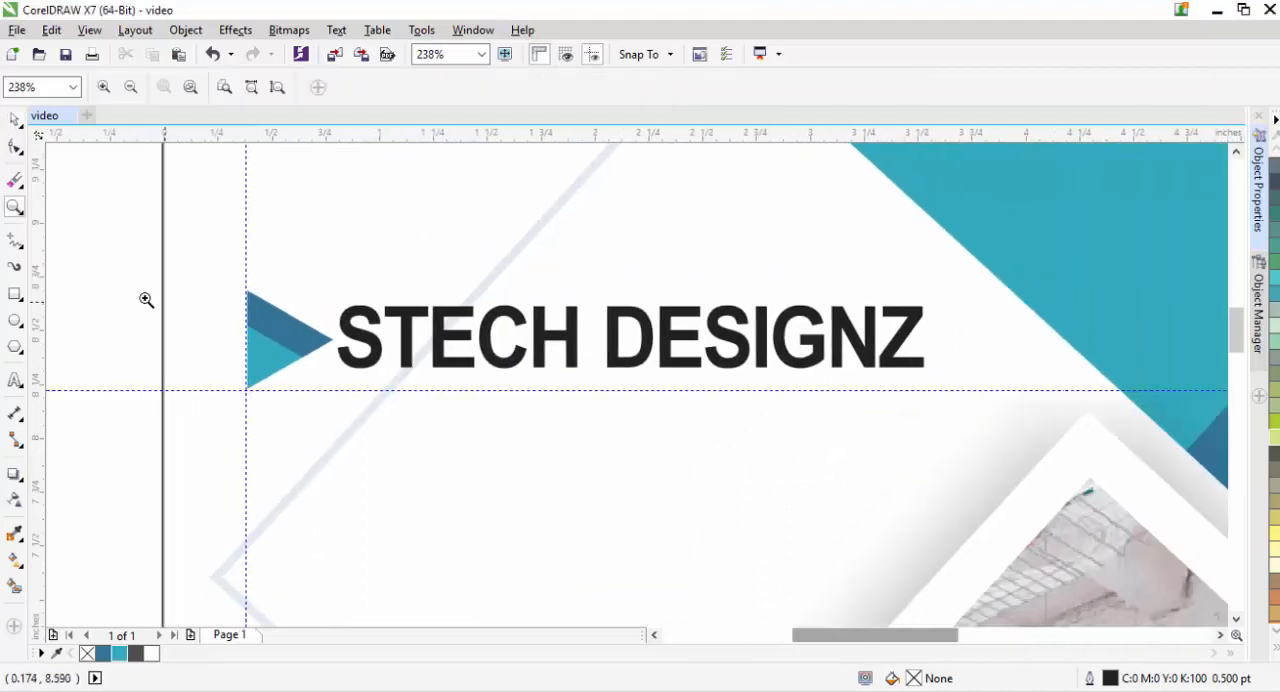
click(15, 381)
drag(247, 390, 946, 522)
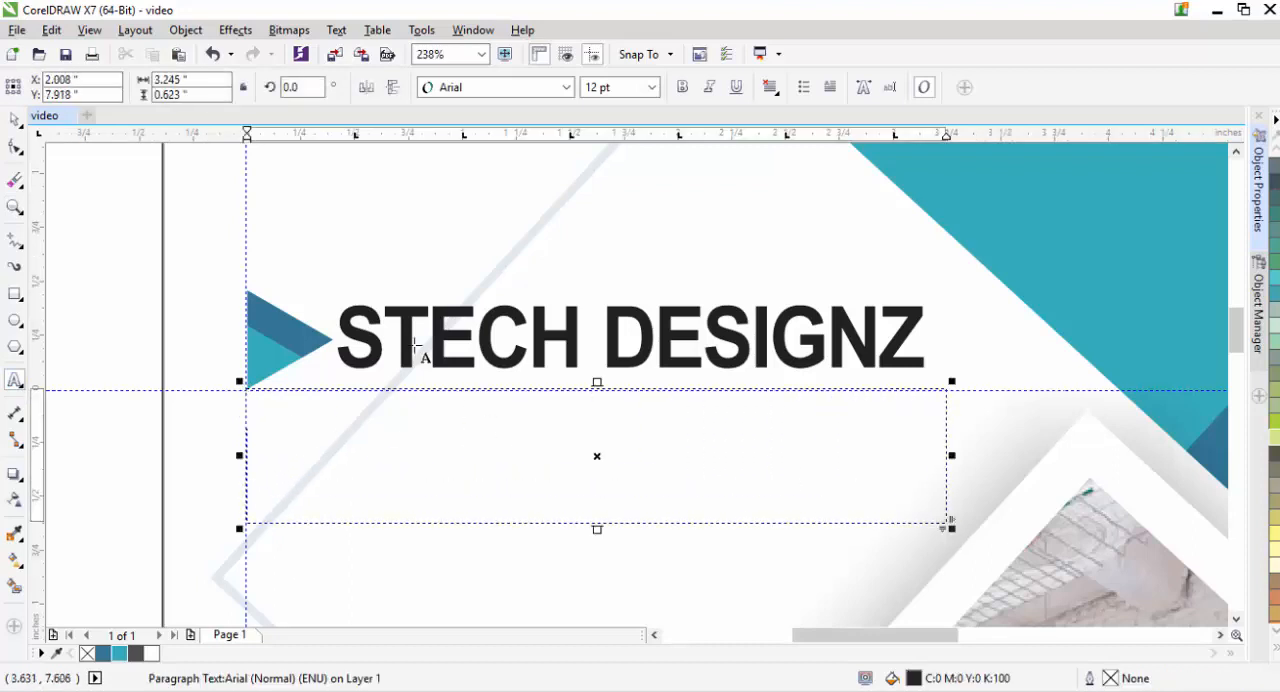
- Set the paragraph text to 9 pt and paste the company description into the frame below the logo
click(651, 87)
click(608, 150)
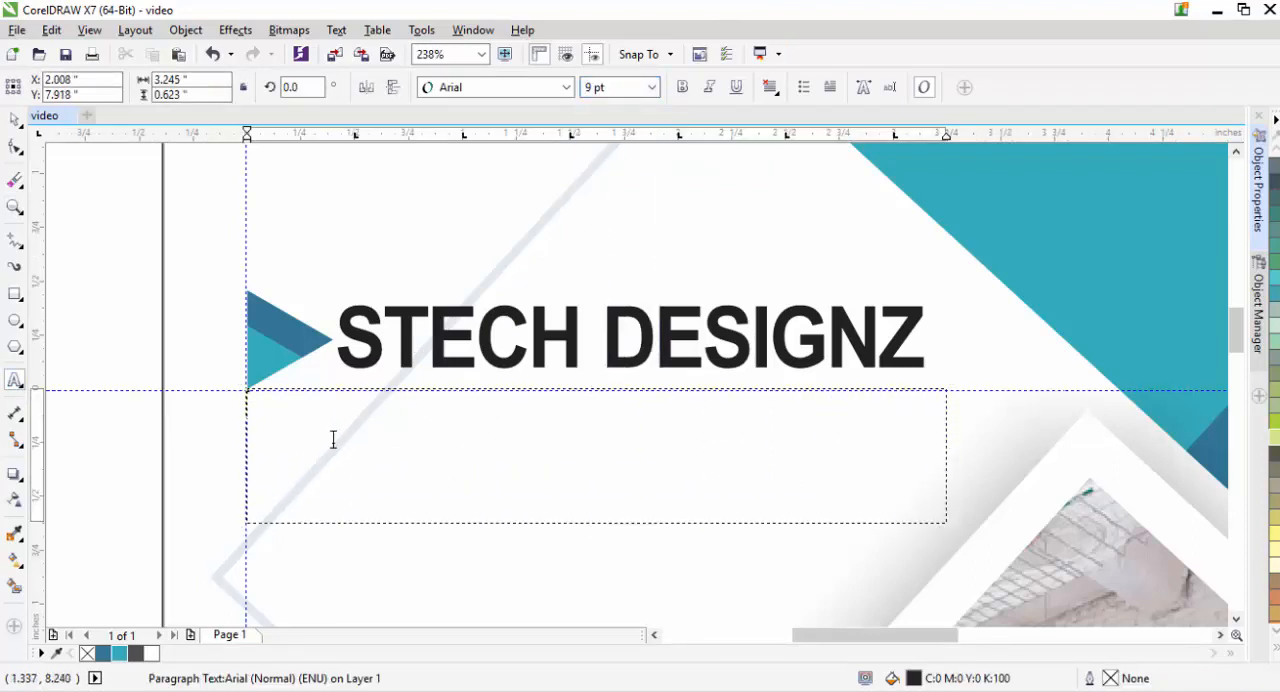
key(ctrl+v)
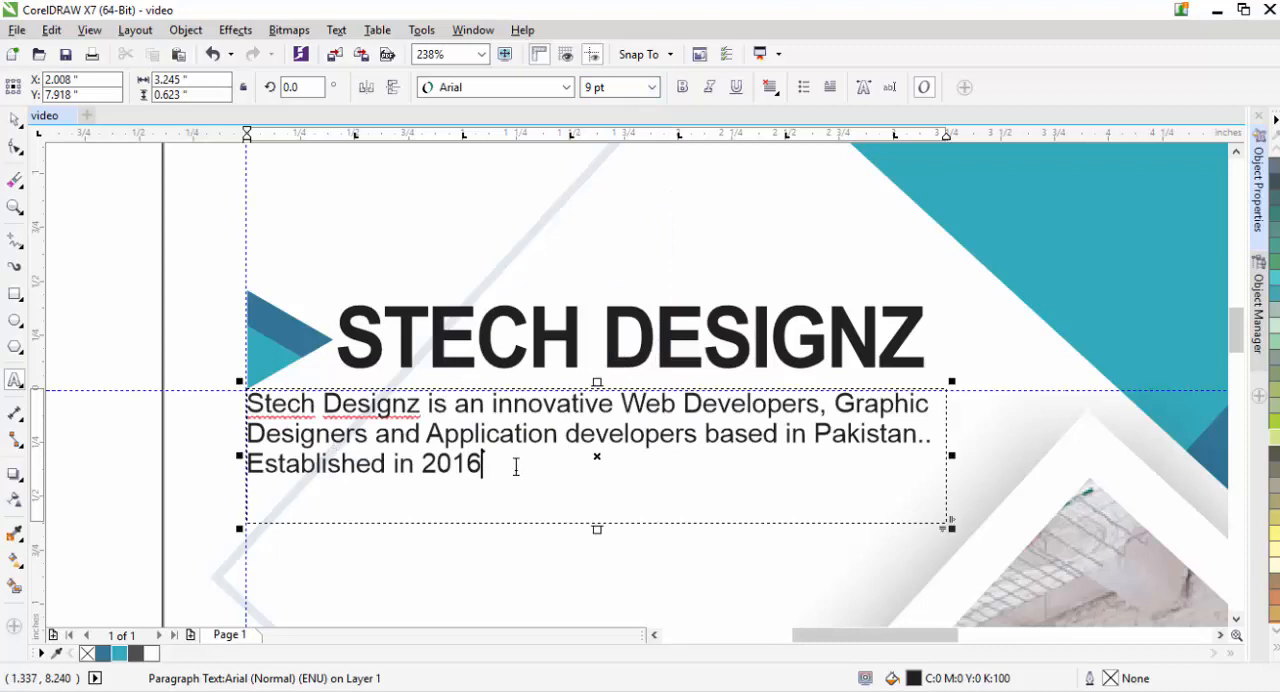
- Make the description italic without bold and shorten its frame to about 0.42 in high
key(ctrl+a)
click(683, 87)
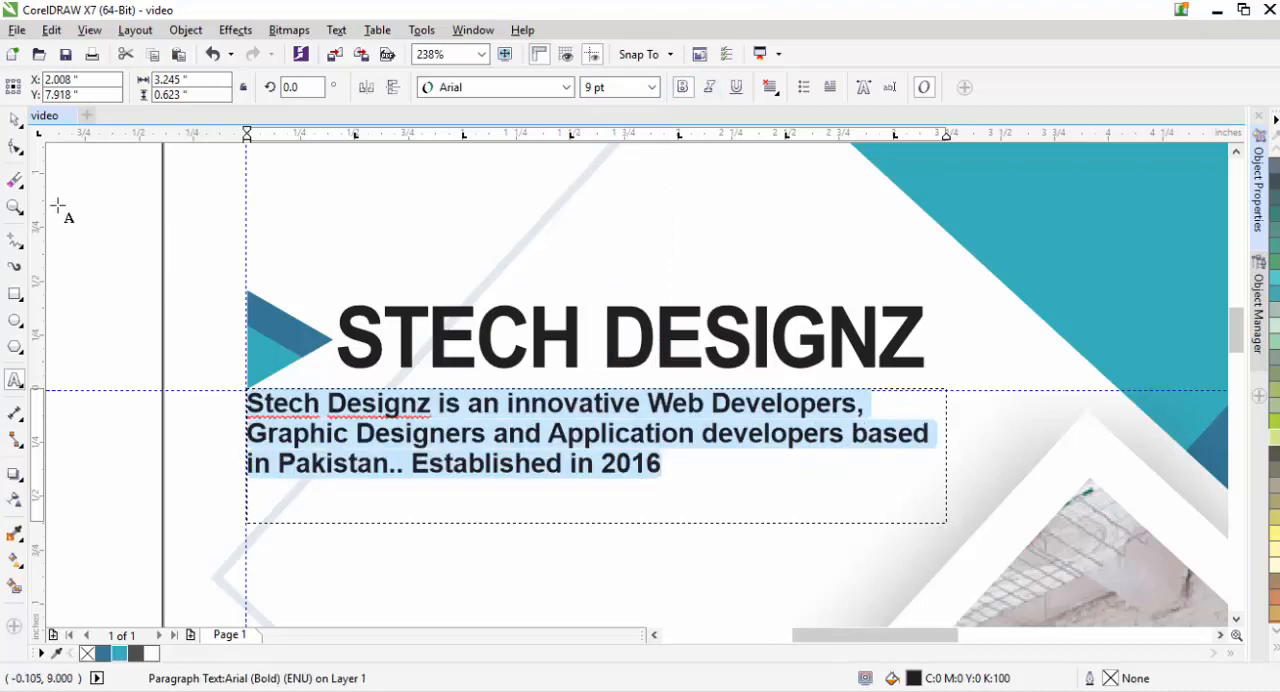
click(15, 119)
drag(592, 530, 594, 486)
click(606, 462)
click(683, 87)
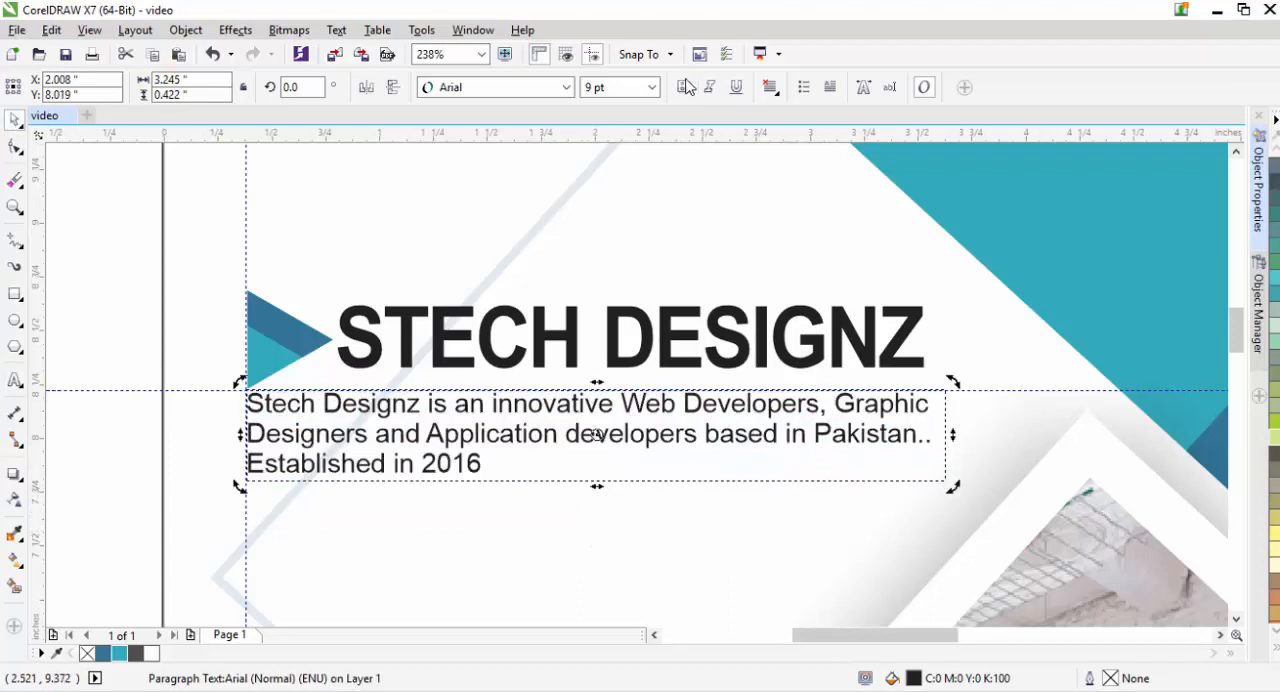
click(709, 87)
click(122, 280)
- Nudge the description slightly below the horizontal guideline and enlarge its frame to about 3.38 by 0.49 in
key(F4)
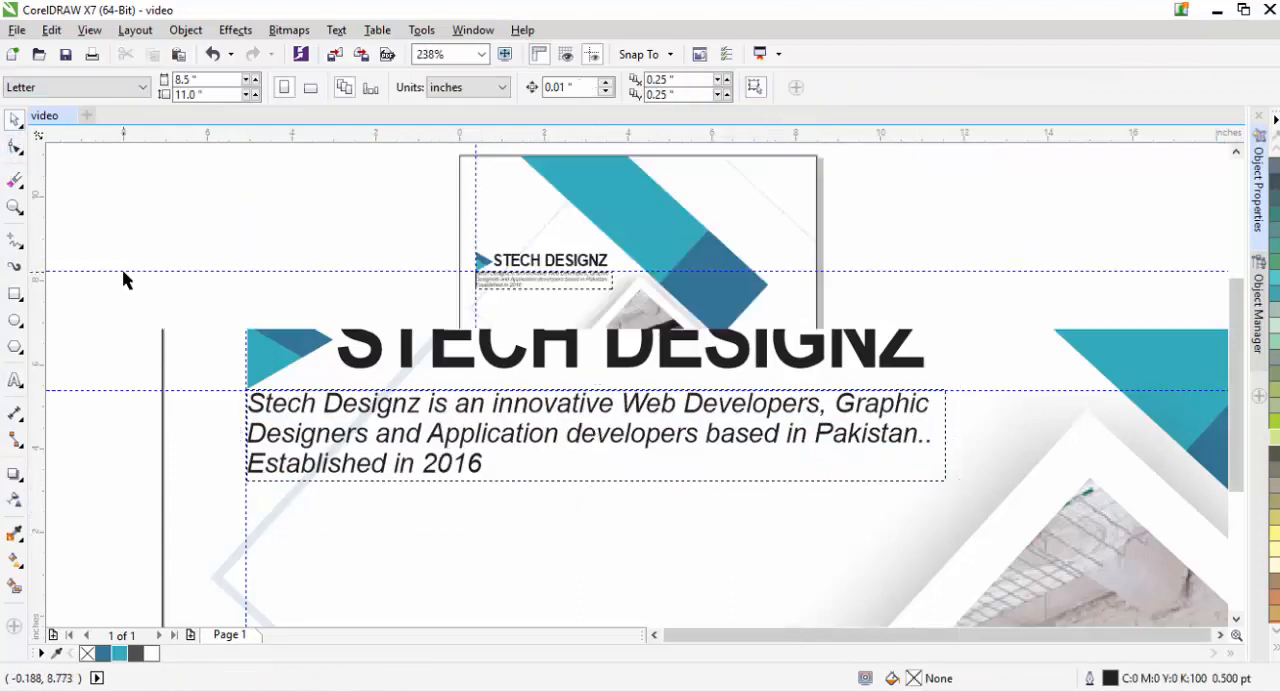
key(z)
drag(414, 234, 662, 325)
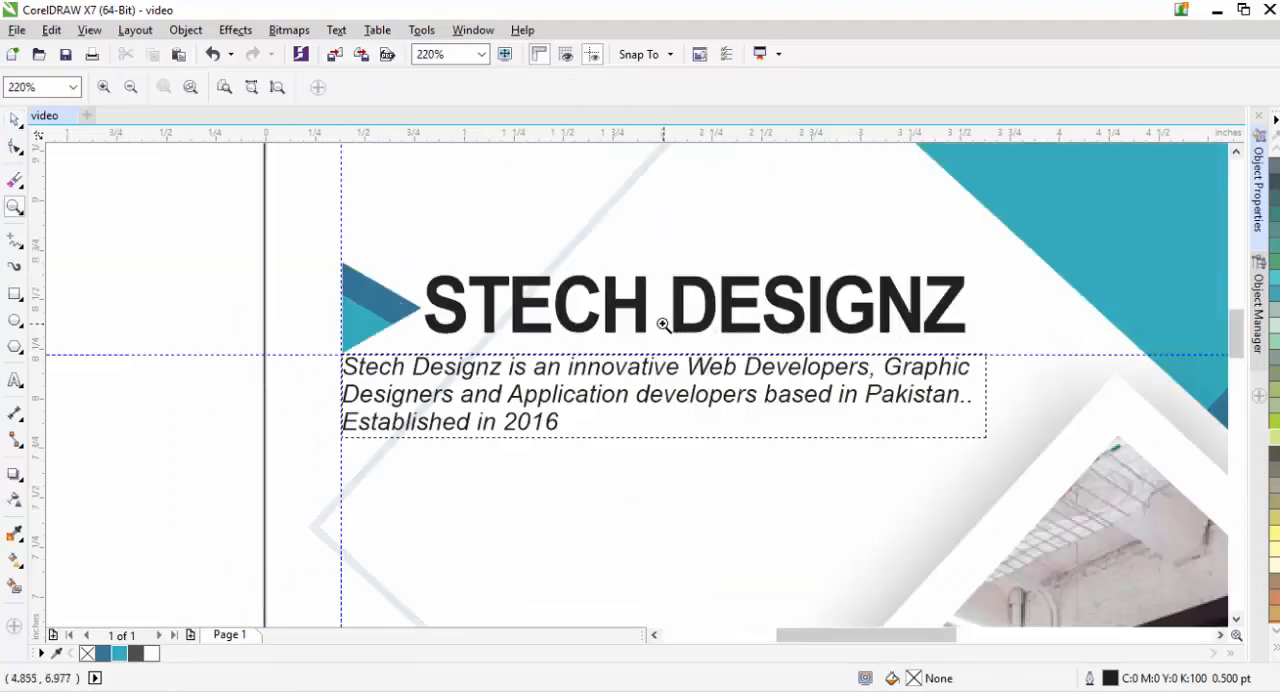
click(14, 119)
click(565, 402)
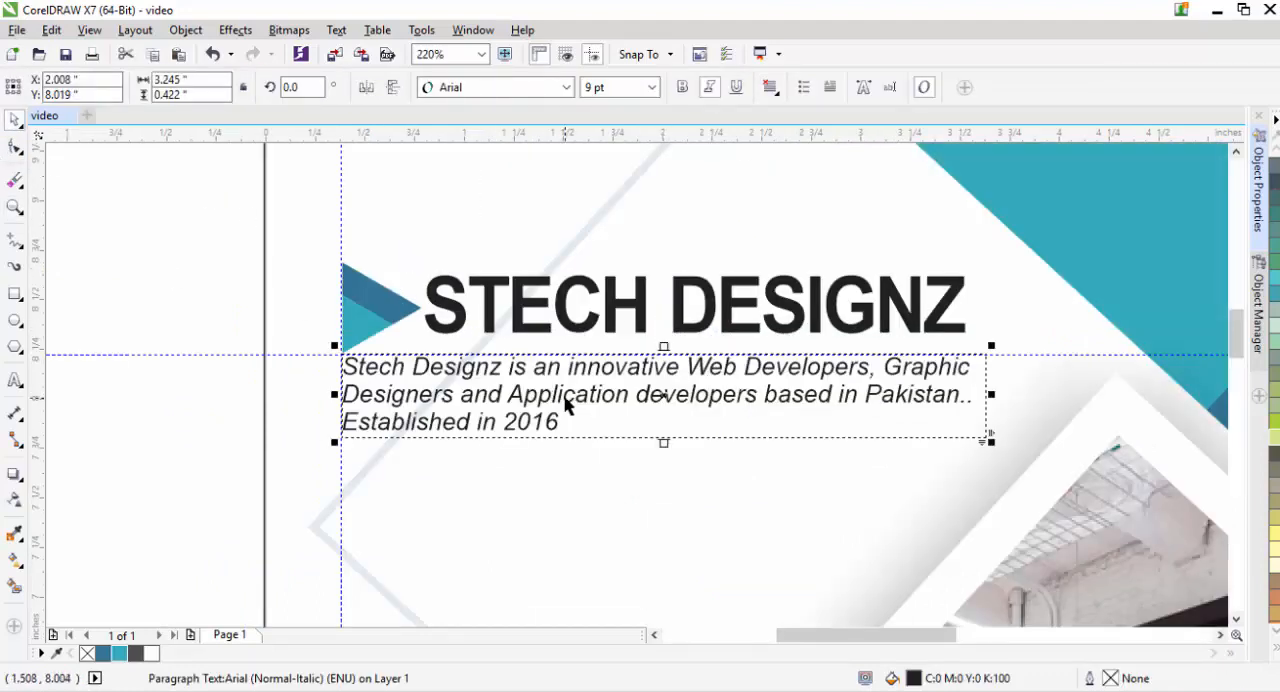
key(Down)
key(Down)
drag(990, 447, 1018, 463)
click(178, 380)
click(560, 403)
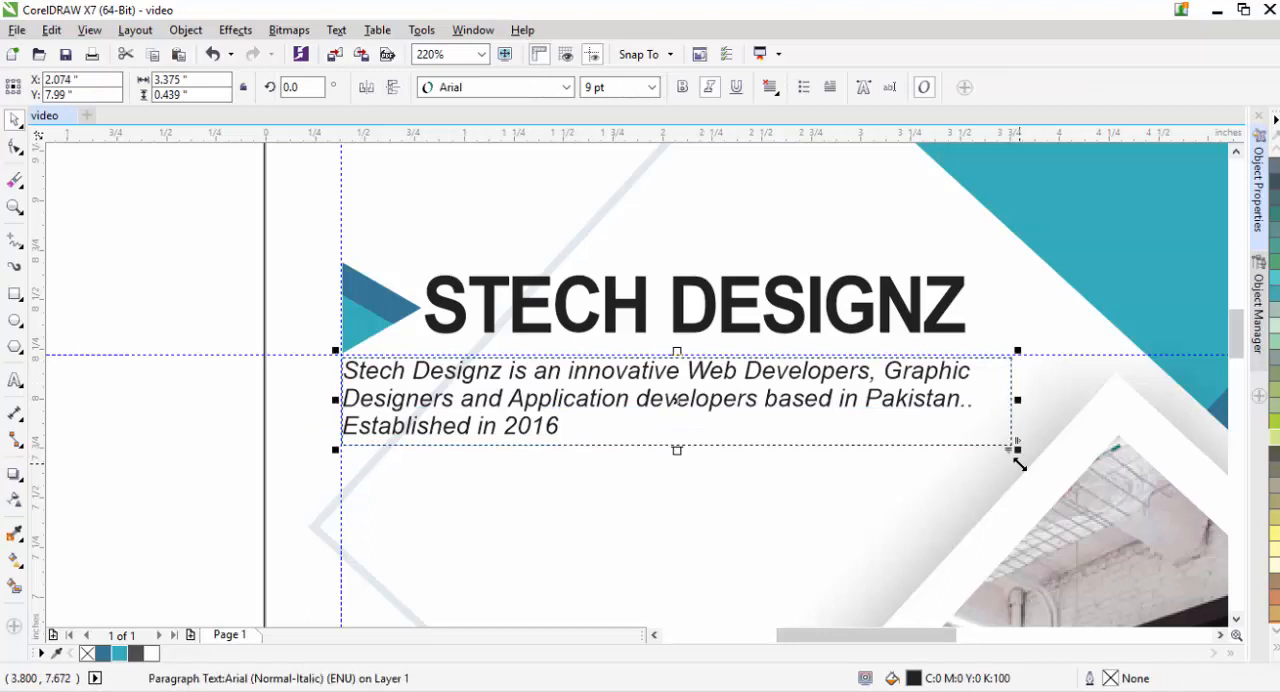
drag(677, 451, 677, 459)
click(231, 380)
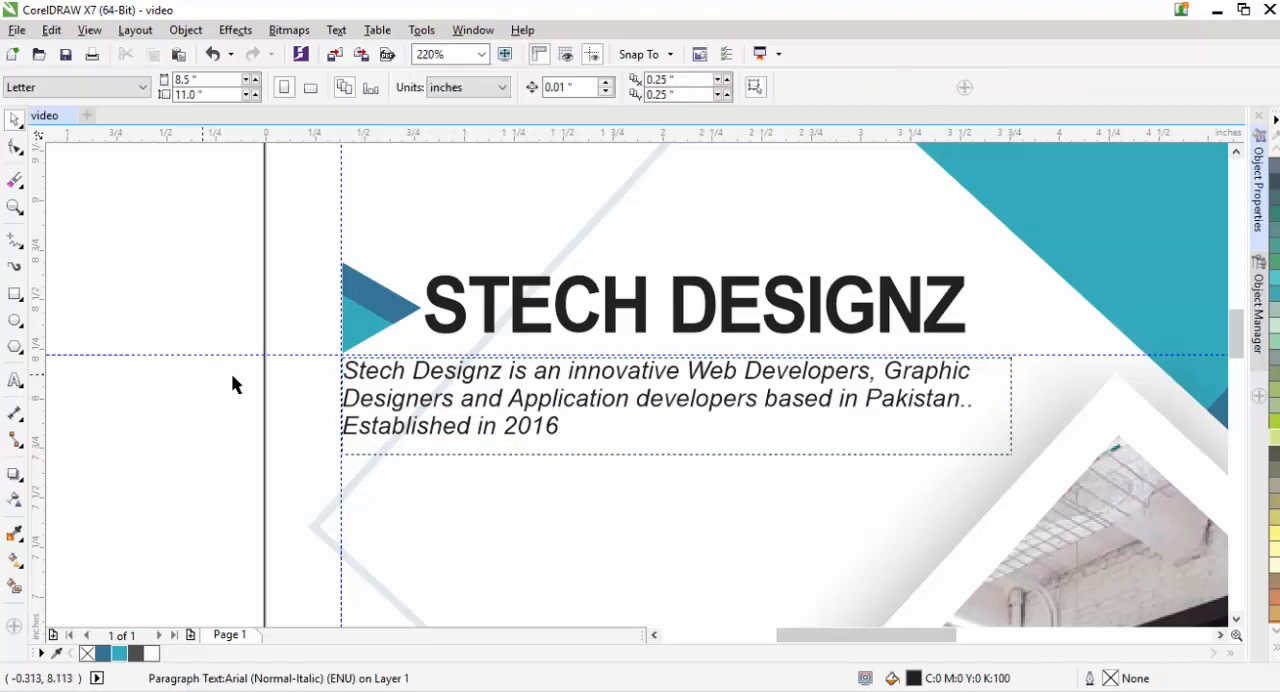
click(418, 375)
key(ctrl+t)
click(244, 252)
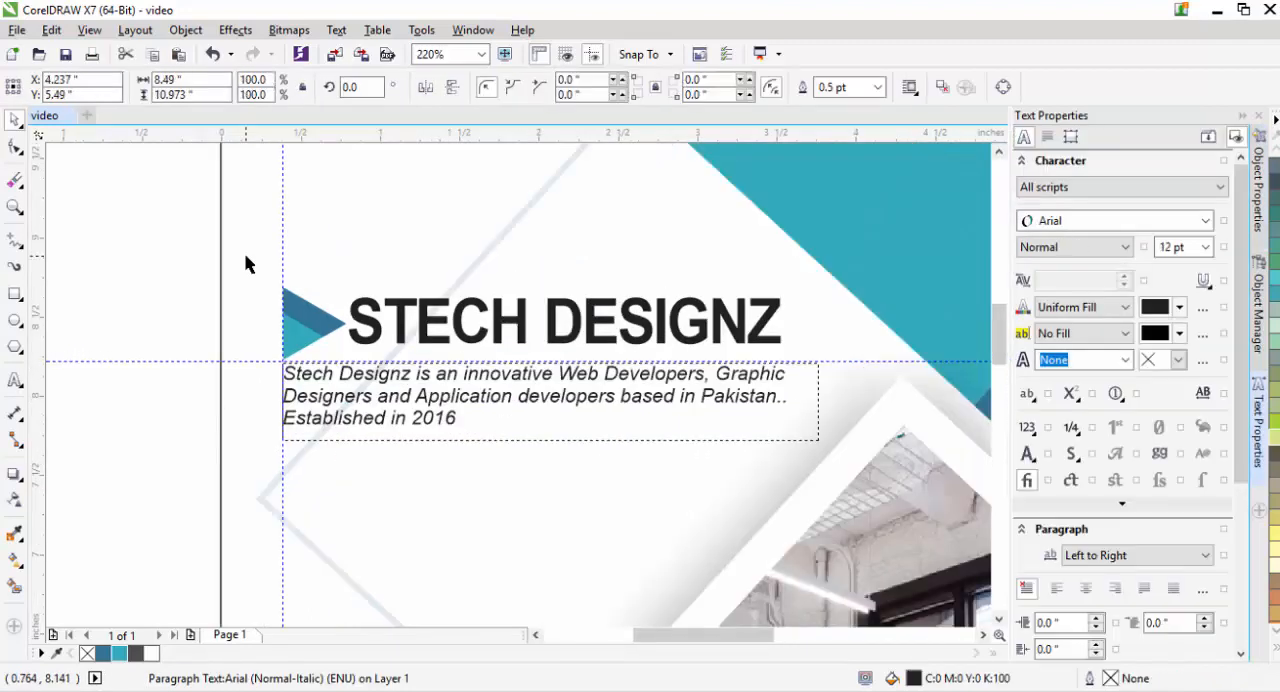
click(1243, 117)
click(190, 300)
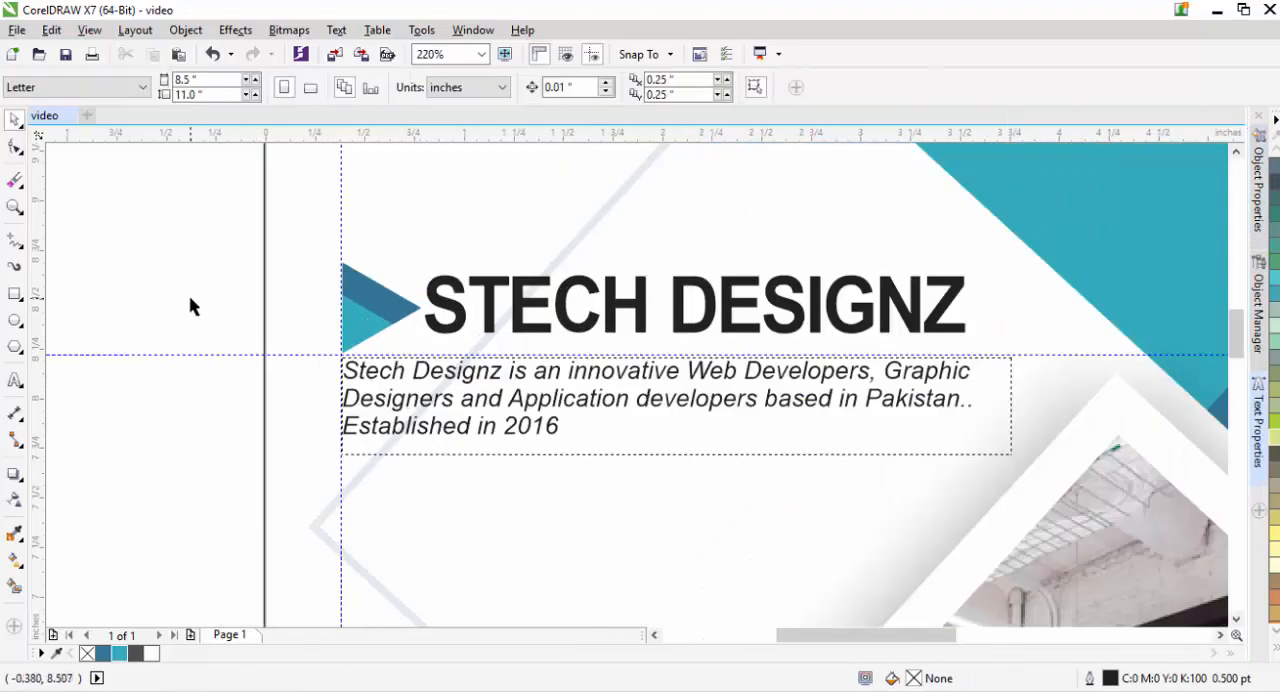
- Add the artistic text "ANNUAL" beside the page and make it bold and dark grey
key(shift+F4)
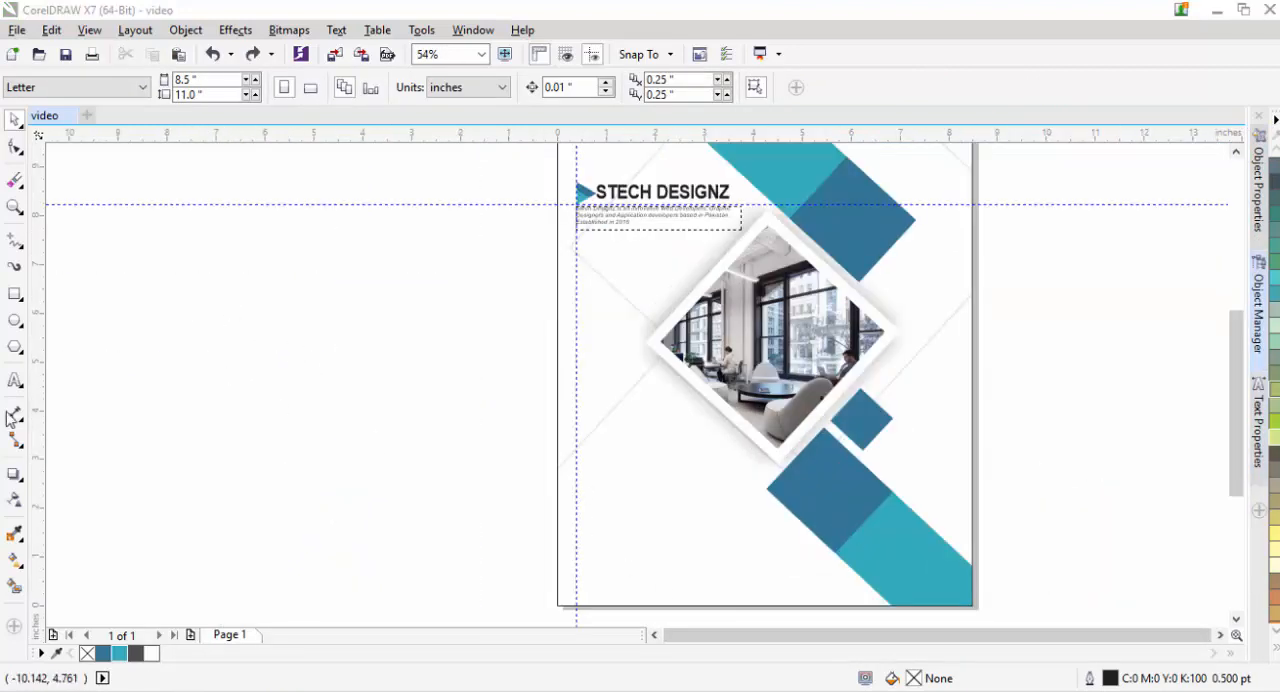
click(15, 380)
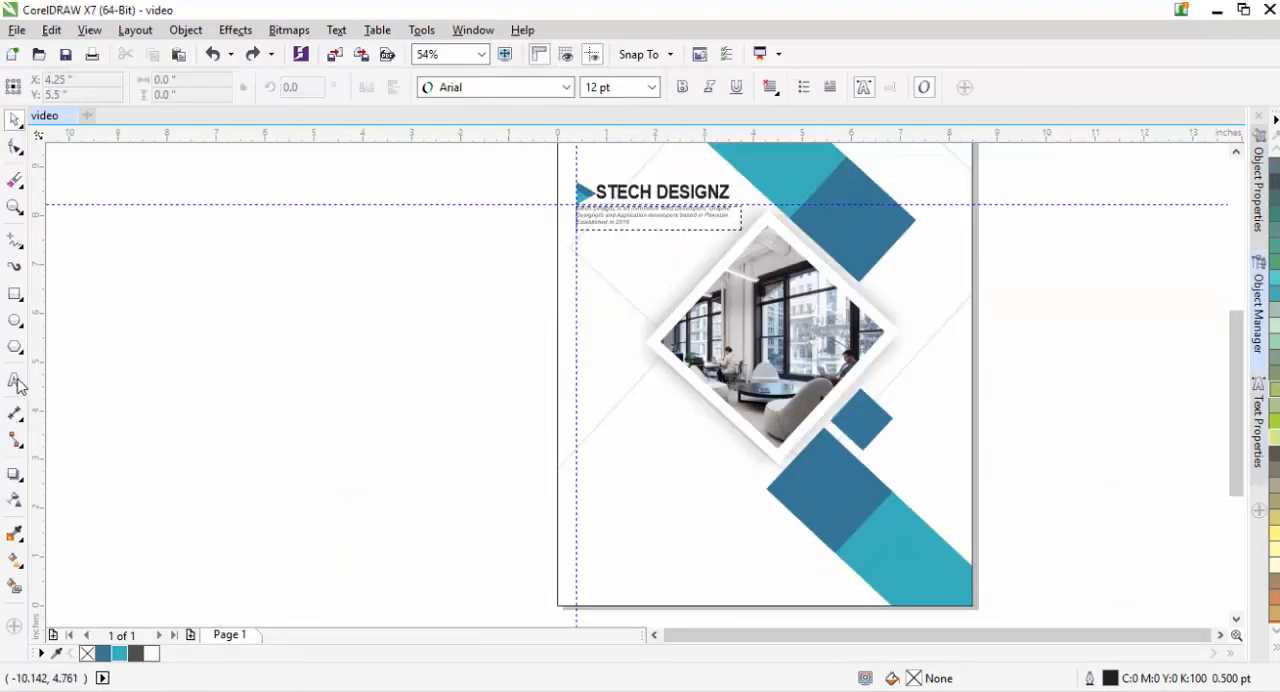
click(233, 322)
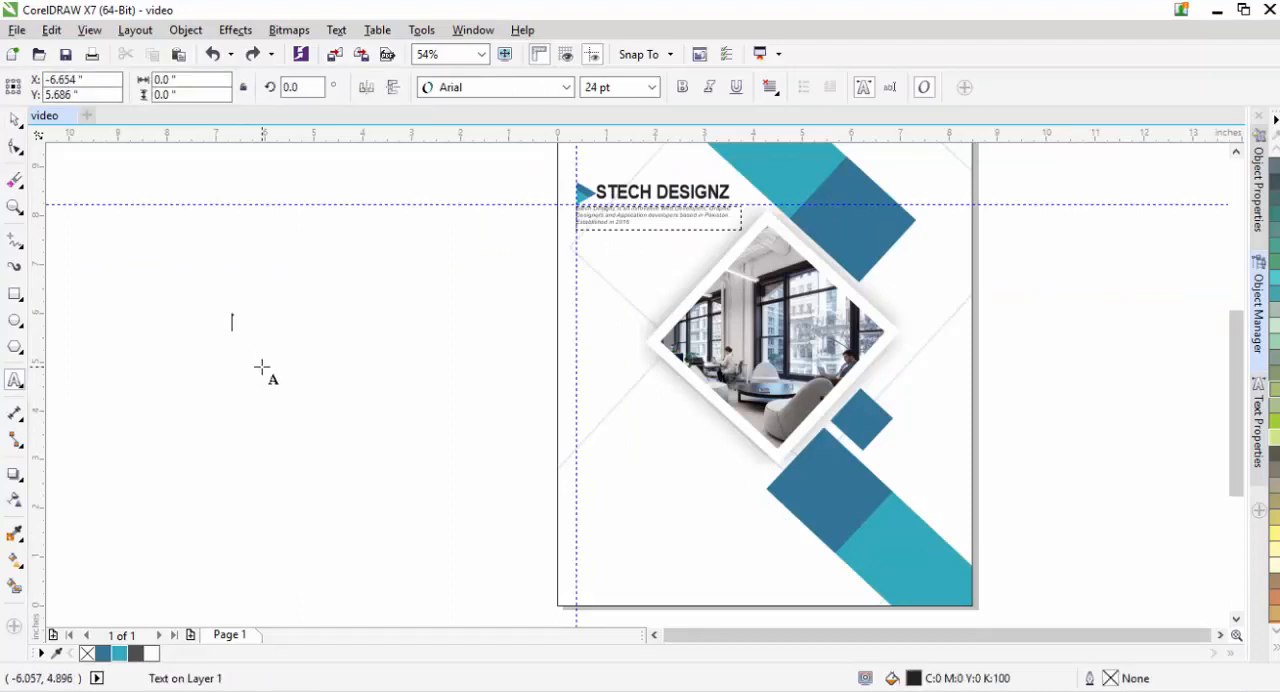
text(AUNN)
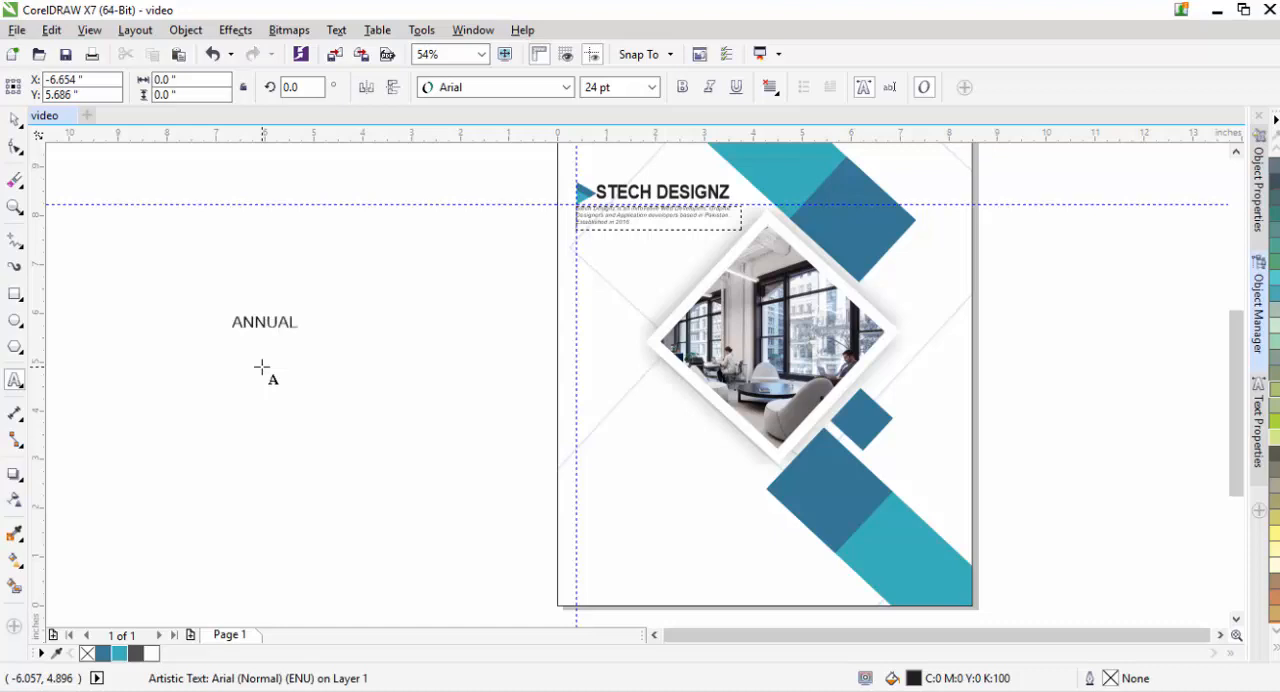
click(15, 118)
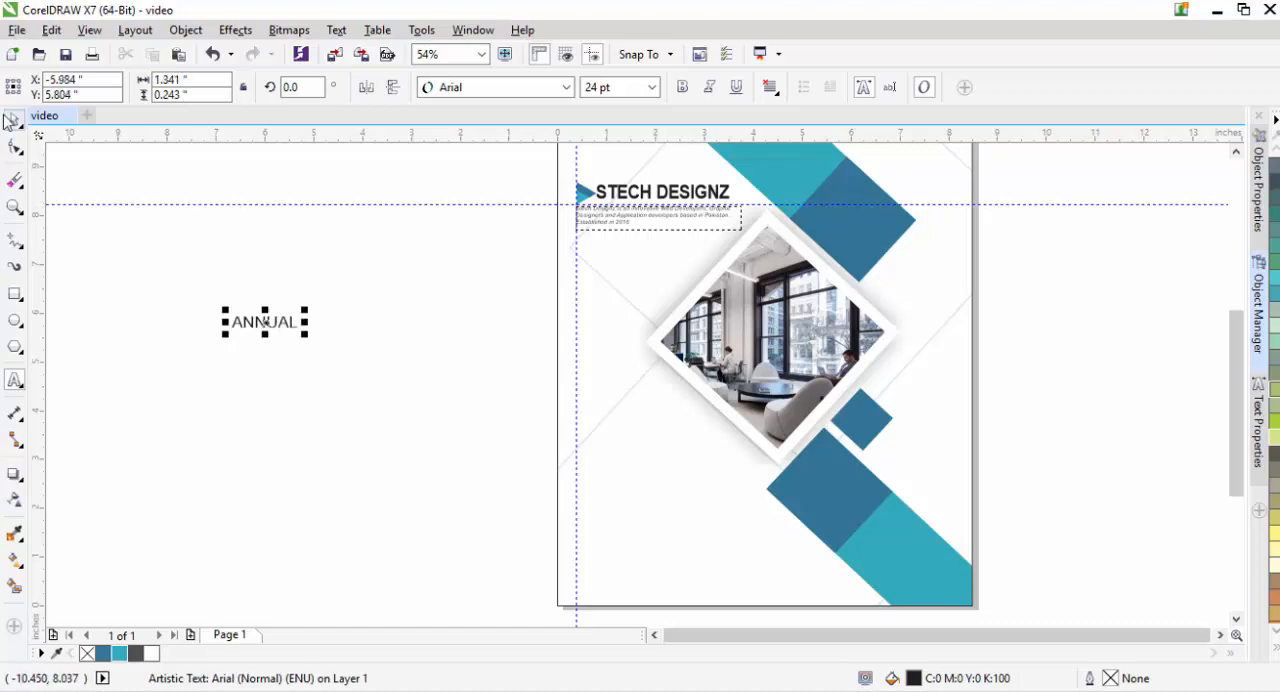
click(682, 87)
click(135, 653)
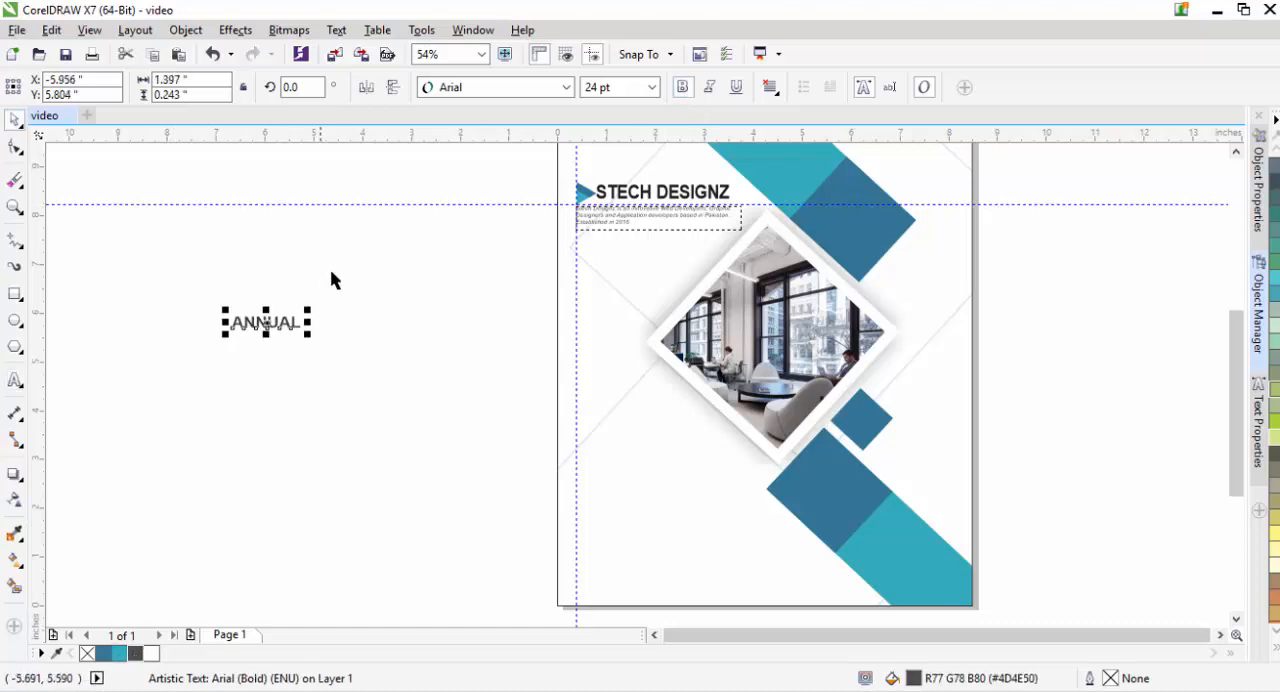
- Tighten the letter spacing of ANNUAL, place it at the vertical guideline below the photo and scale it to about 2.41 in wide
drag(310, 335, 336, 351)
key(F10)
key(space)
drag(257, 329, 659, 464)
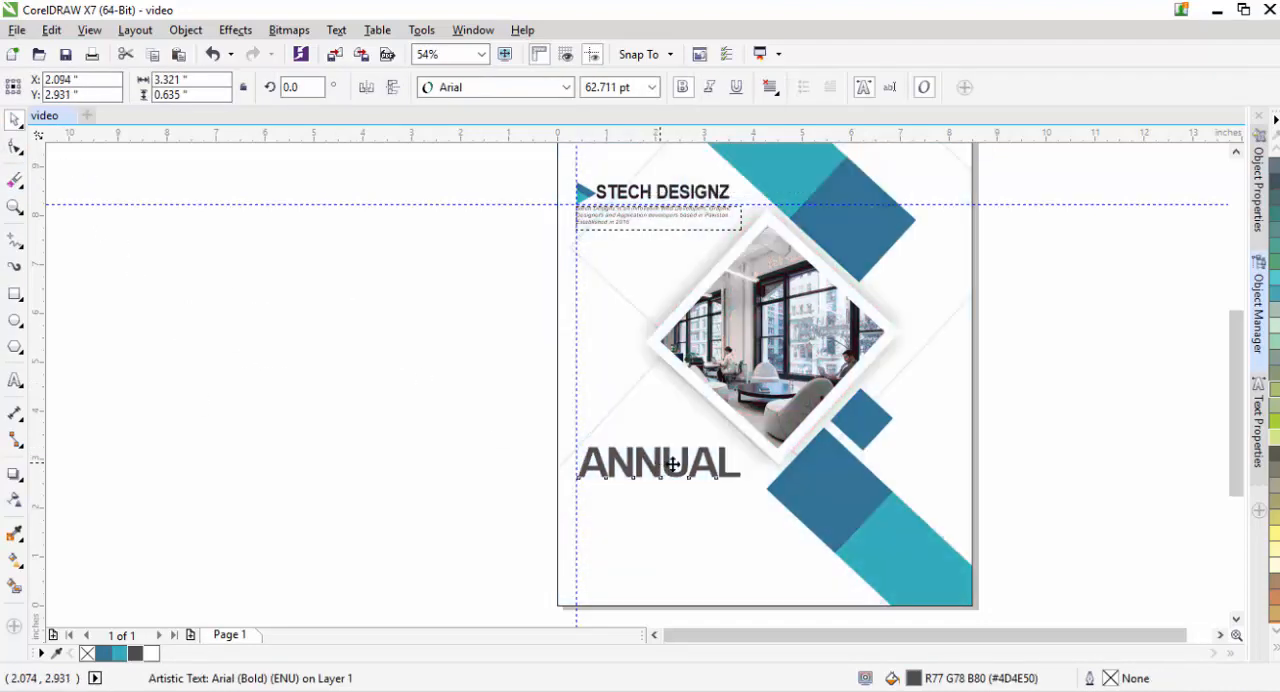
drag(746, 483, 700, 477)
click(560, 489)
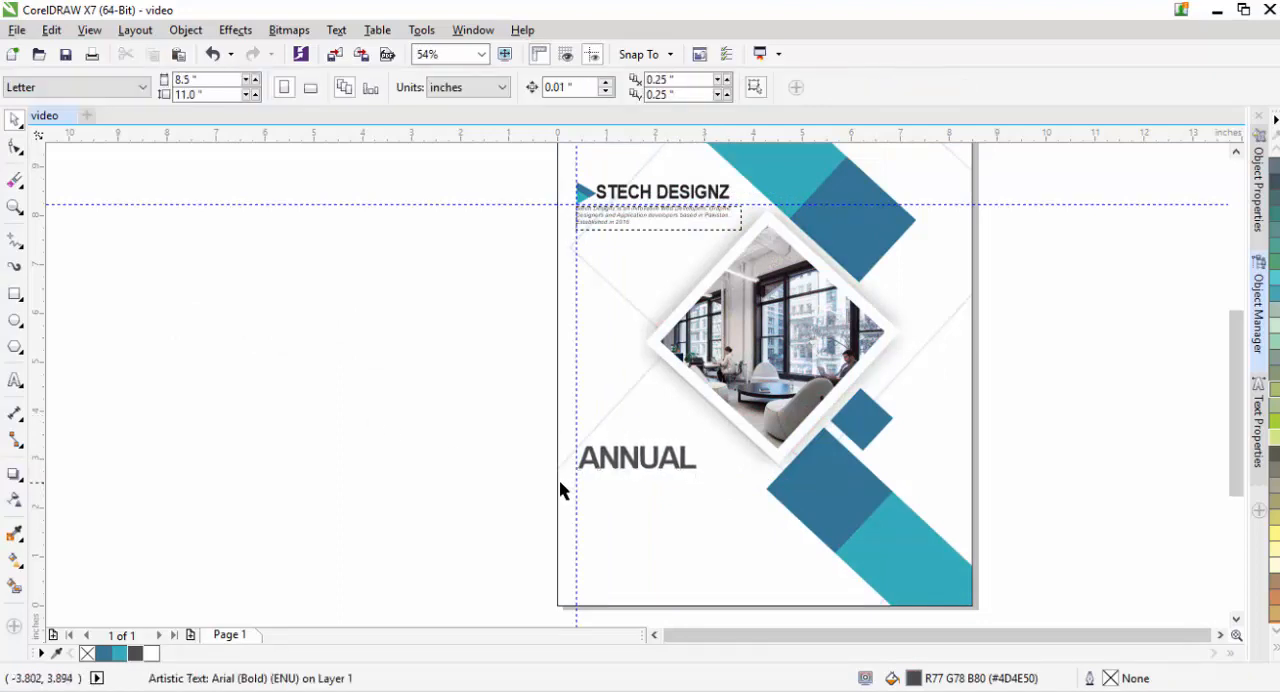
- Duplicate ANNUAL directly beneath itself and change the copy's text to REPORT
key(z)
drag(483, 366, 837, 606)
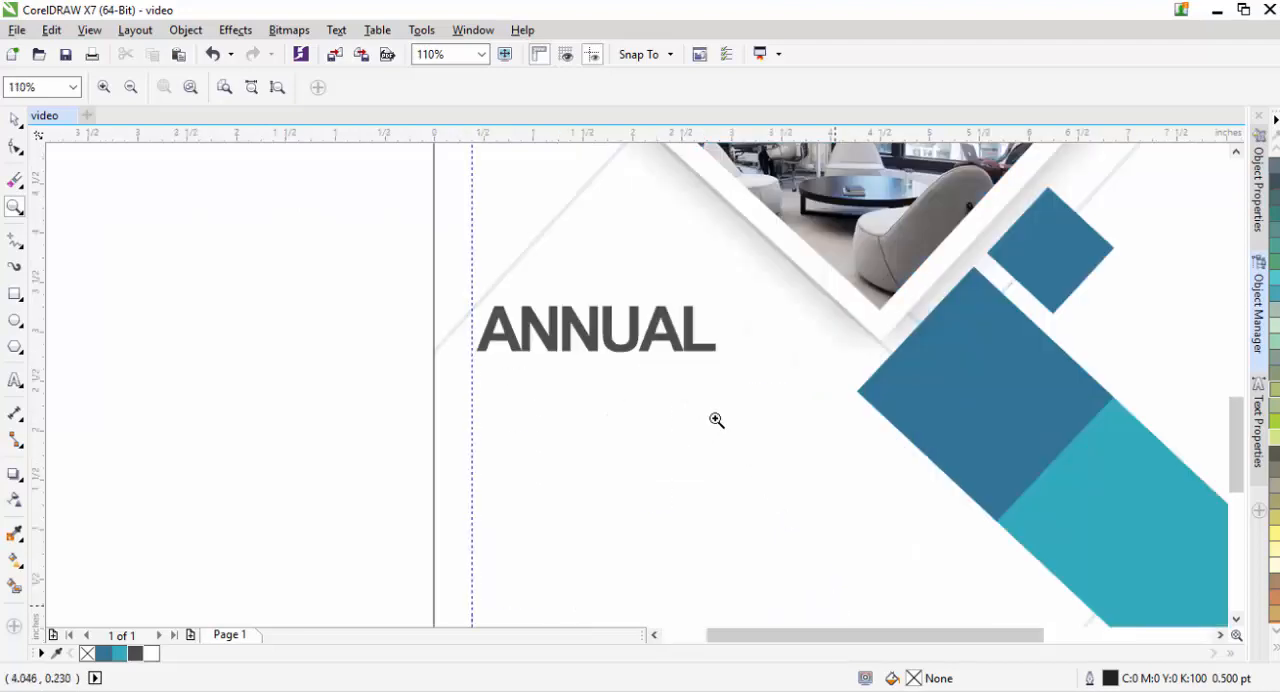
click(14, 118)
click(594, 331)
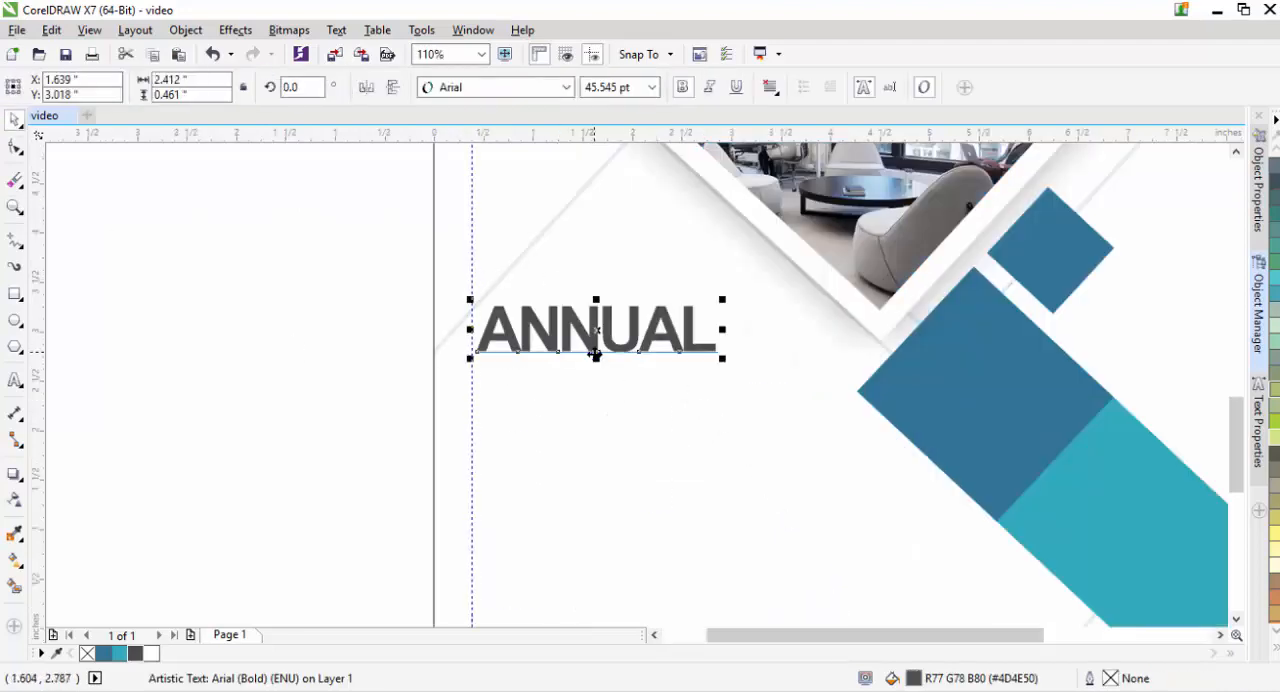
drag(594, 334, 594, 388)
double_click(593, 386)
double_click(593, 386)
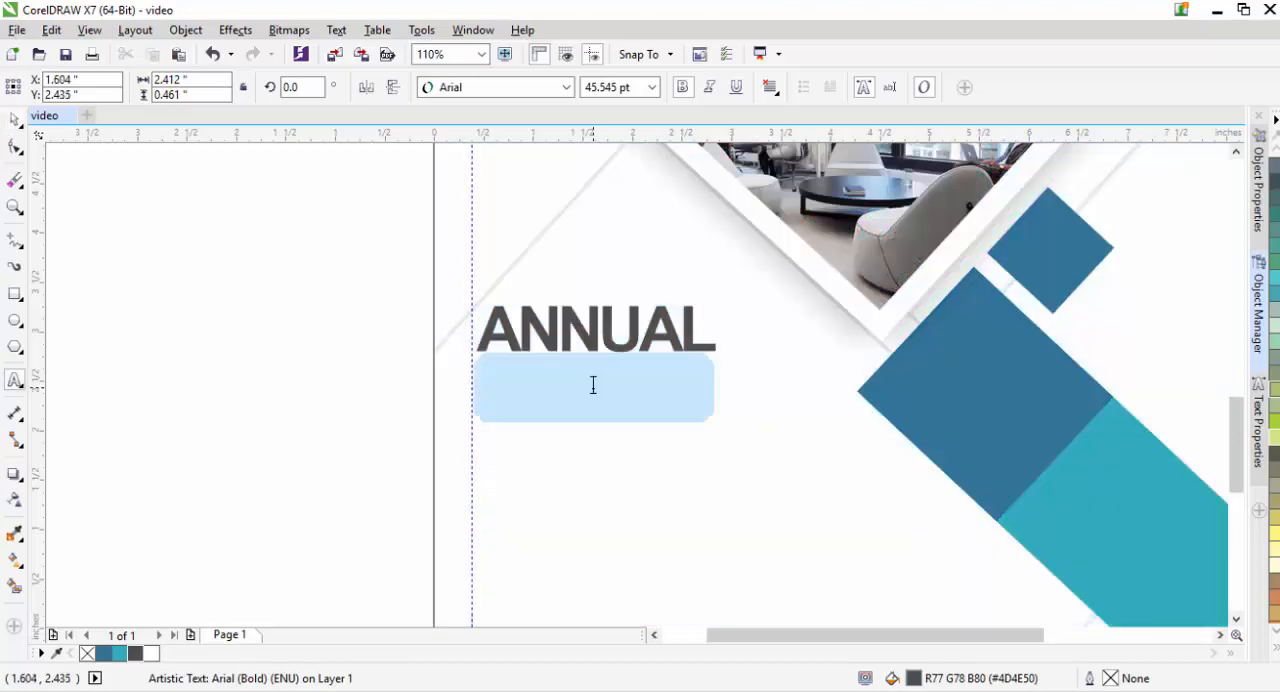
text(REPORT)
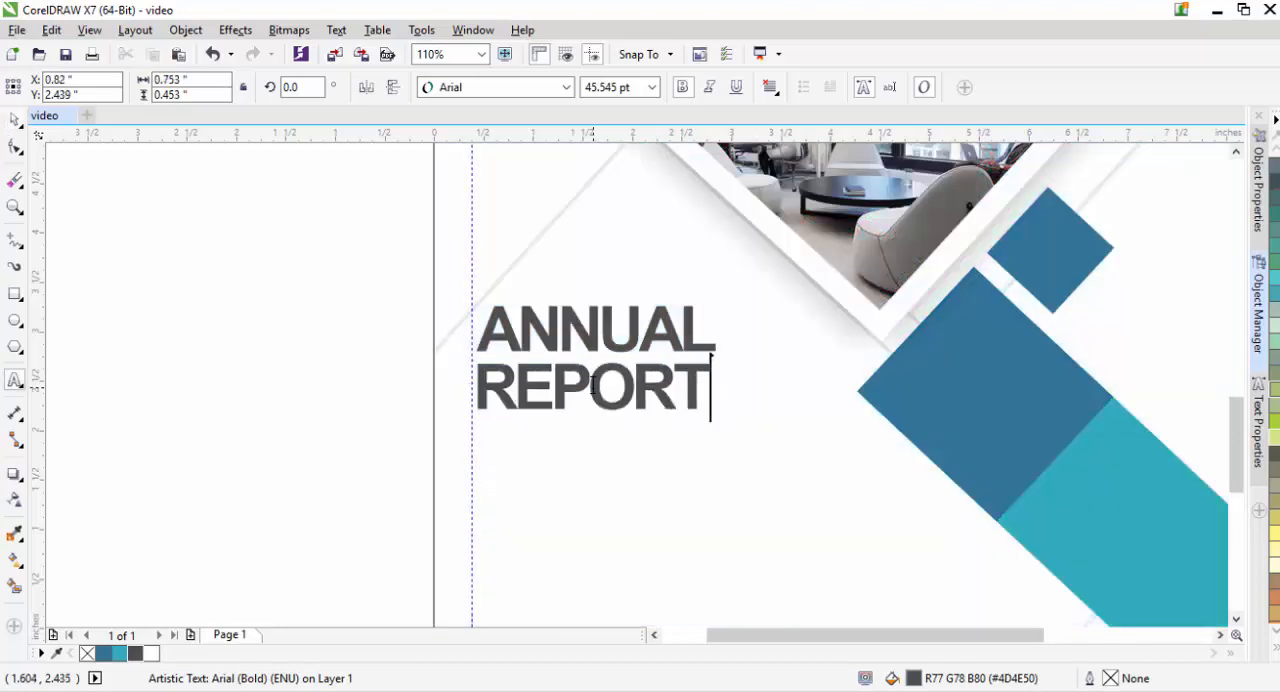
- Color REPORT teal and widen its letter spacing until the word is about 2.52 in wide
double_click(593, 386)
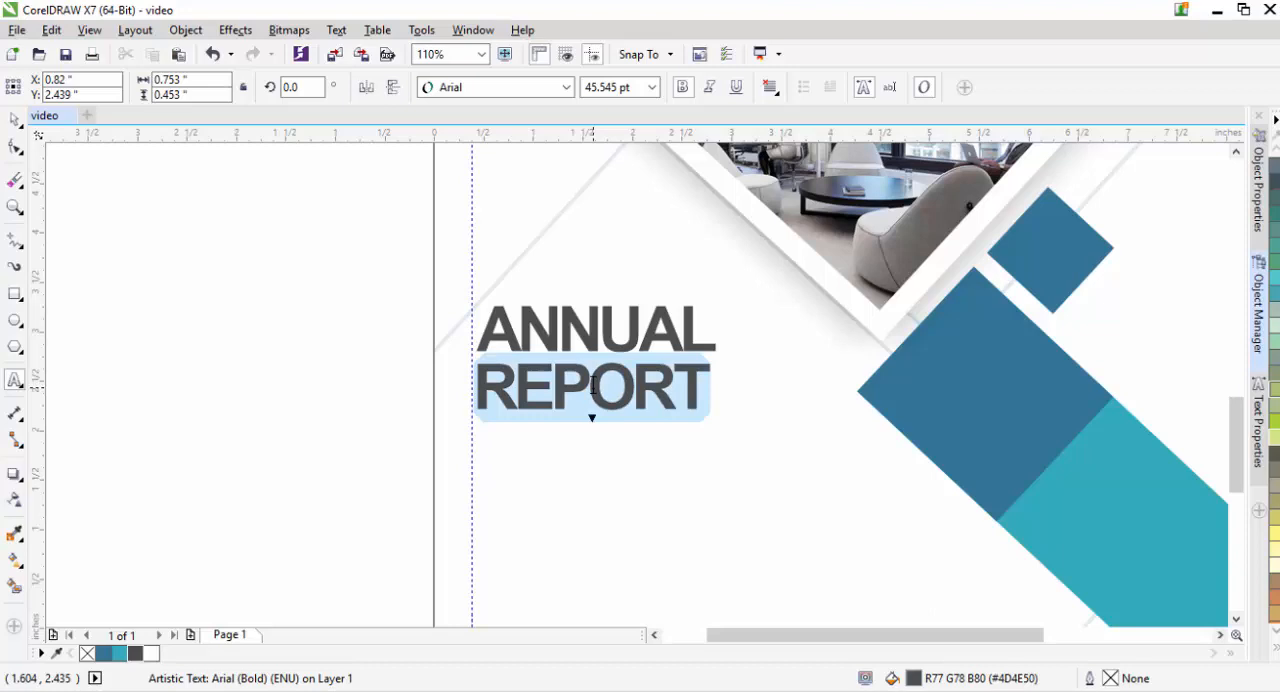
click(118, 654)
click(15, 147)
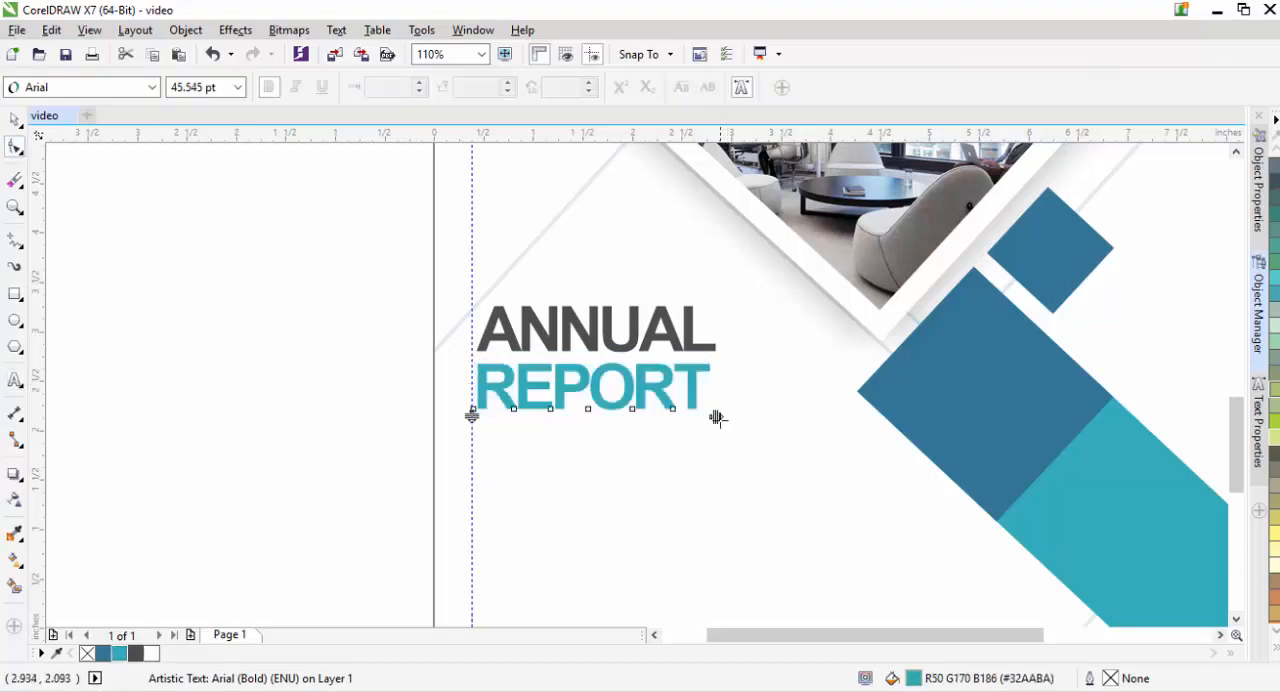
drag(716, 417, 726, 420)
click(15, 119)
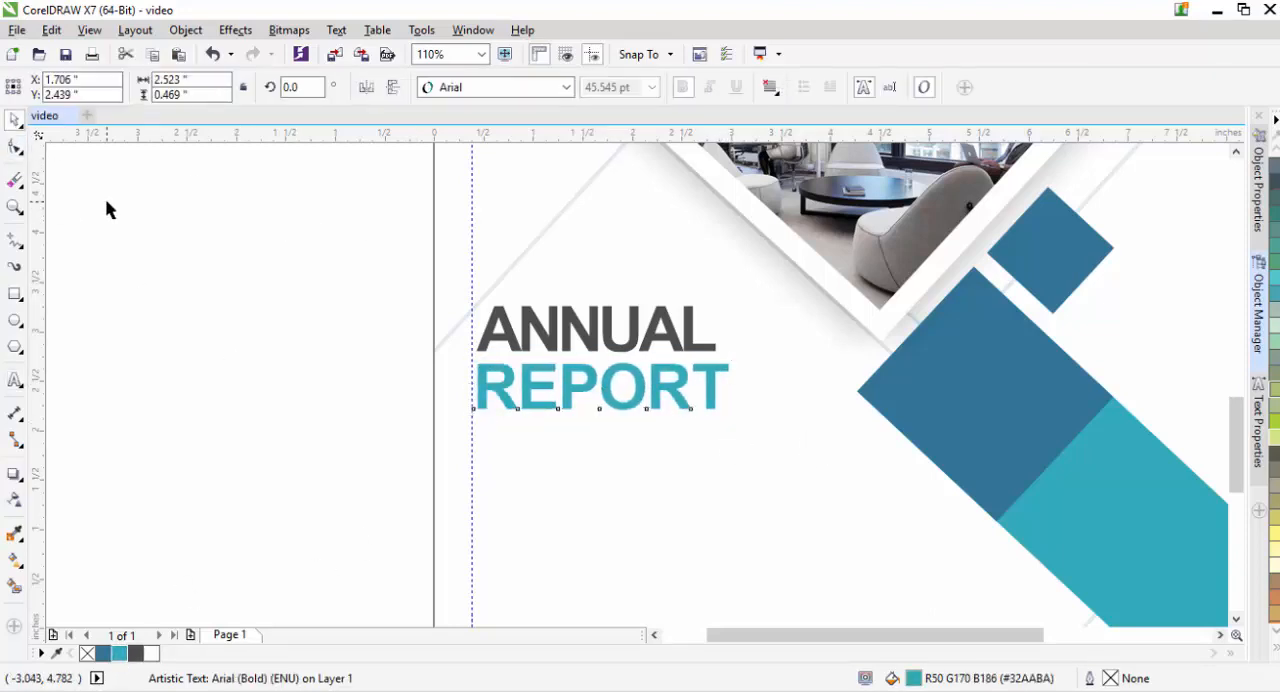
click(108, 208)
- Enlarge REPORT to about 3.54 in wide and ANNUAL to about 2.91 in wide
click(709, 403)
drag(734, 416, 834, 446)
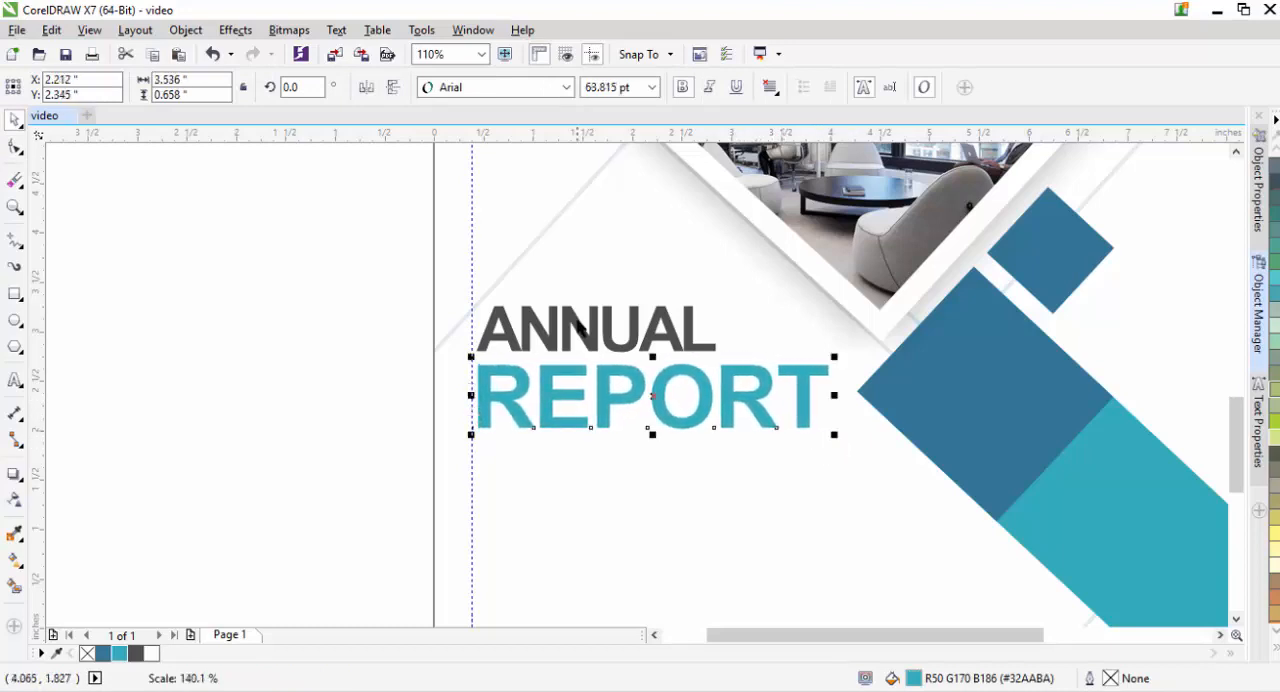
click(580, 328)
drag(720, 298, 768, 285)
click(274, 407)
- Move REPORT and ANNUAL so their left edges meet the vertical guideline, with ANNUAL sitting closely above REPORT
drag(509, 416, 505, 402)
click(520, 333)
drag(520, 333, 513, 348)
click(344, 379)
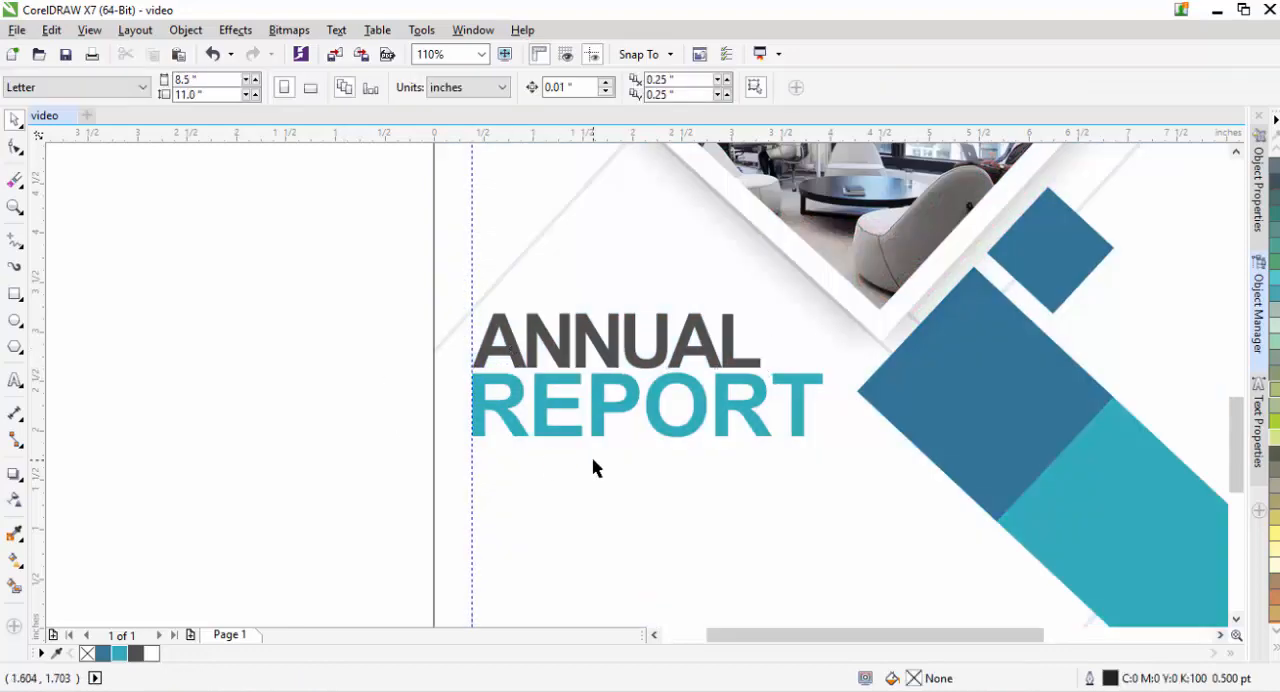
- Try bold on the company description below the logo
scroll(1201, 432, up, 10)
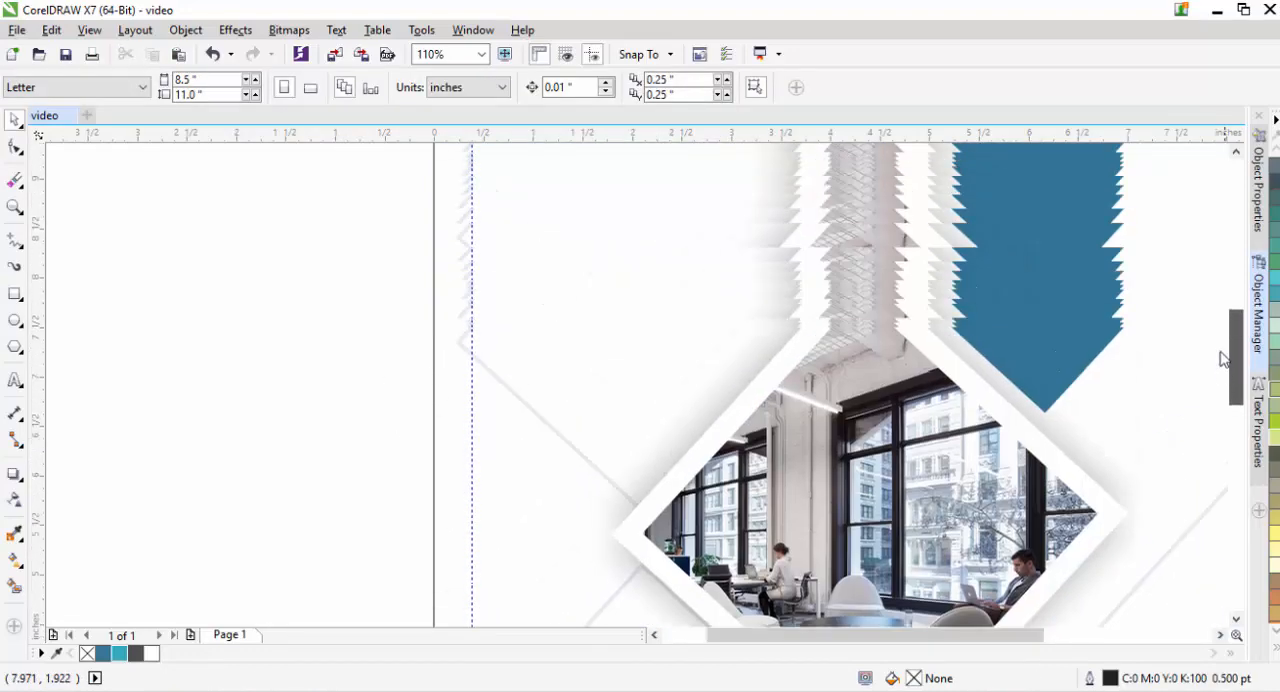
scroll(1214, 333, down, 1)
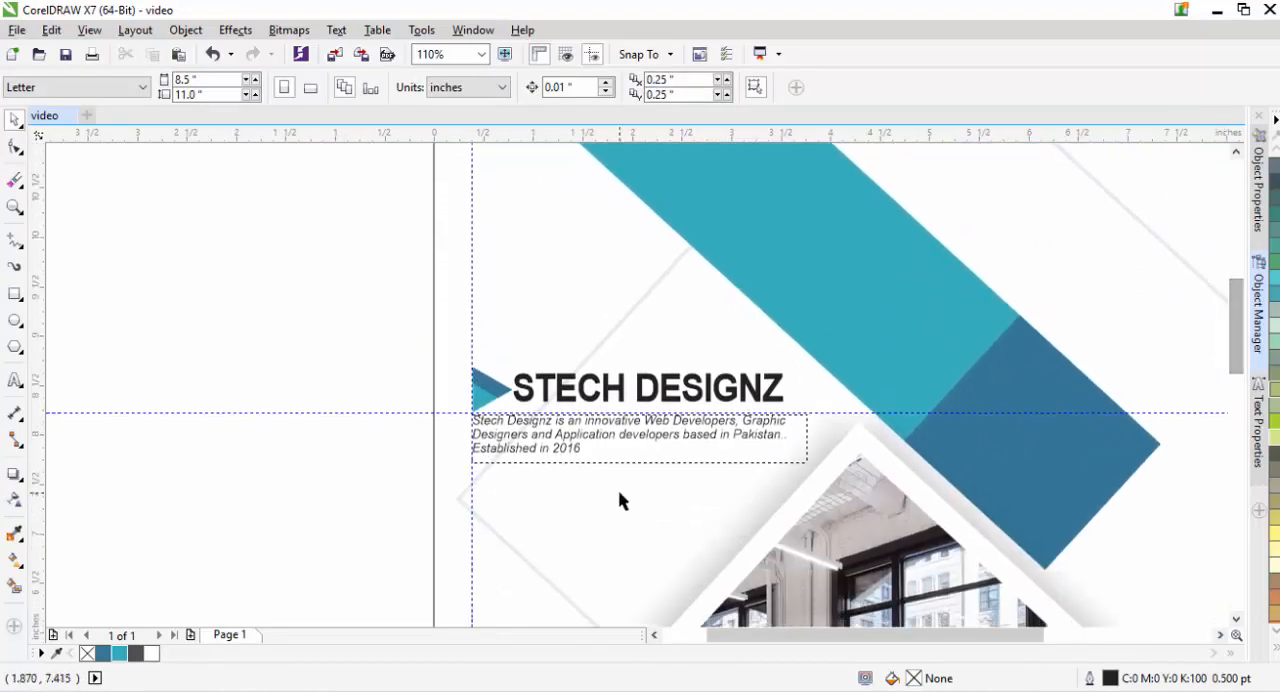
click(648, 438)
click(685, 89)
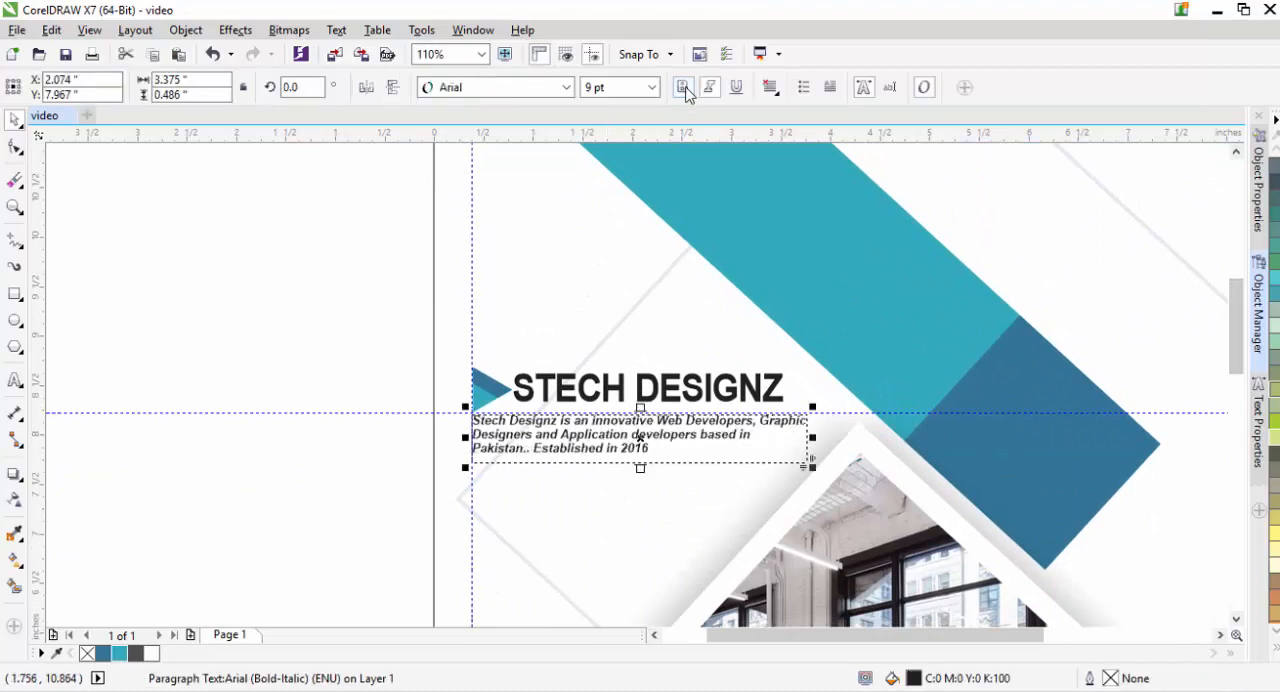
click(685, 89)
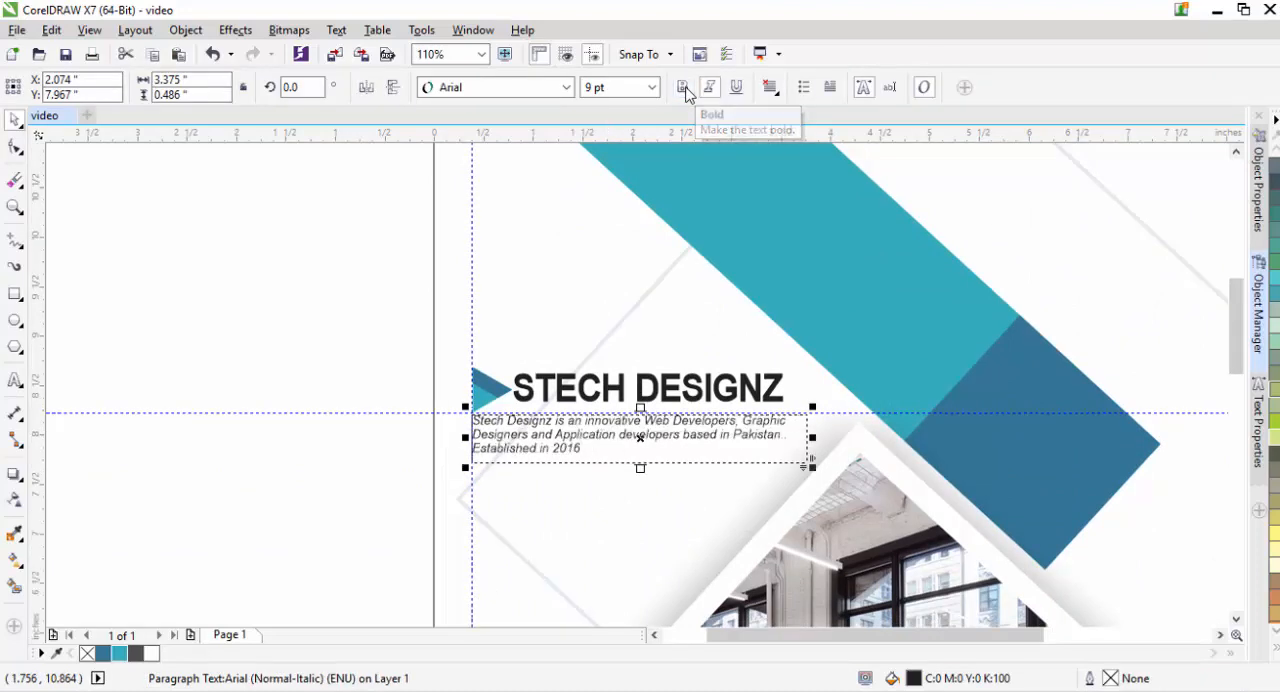
click(283, 514)
- Place a copy of ANNUAL beside the page below the title and replace its text with PROJECTS OF COMPANY
drag(1236, 352, 1211, 478)
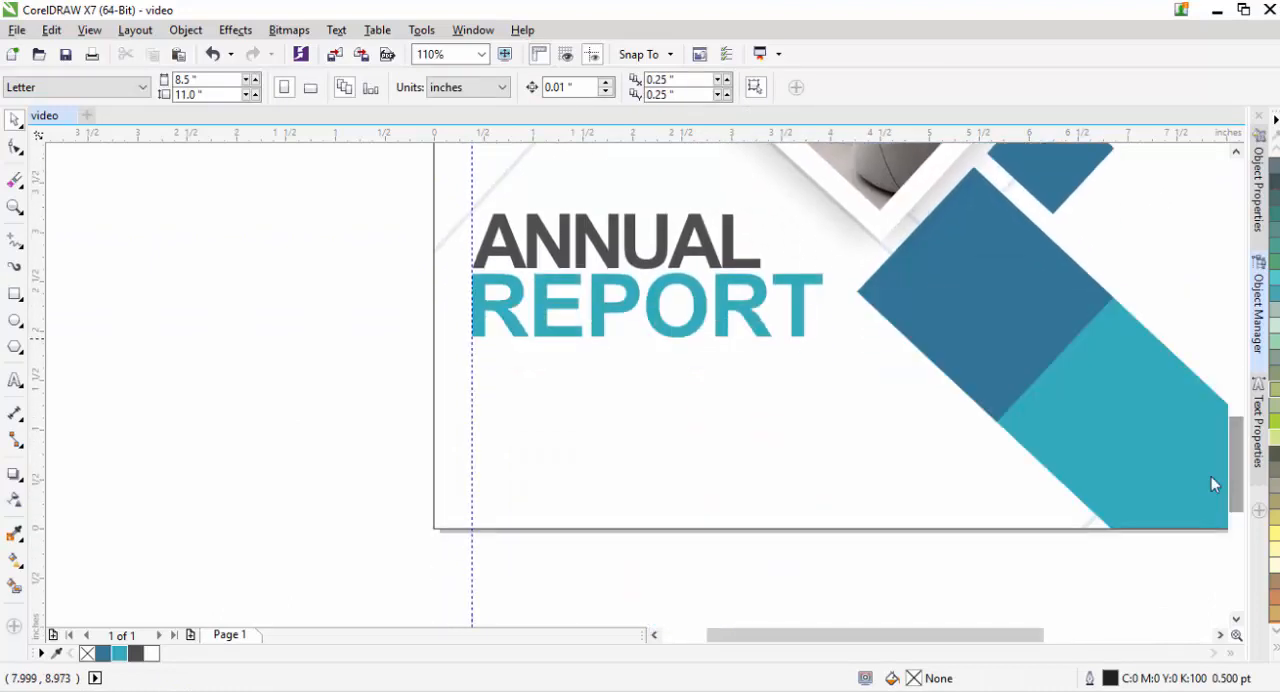
click(618, 271)
drag(618, 271, 300, 429)
double_click(299, 406)
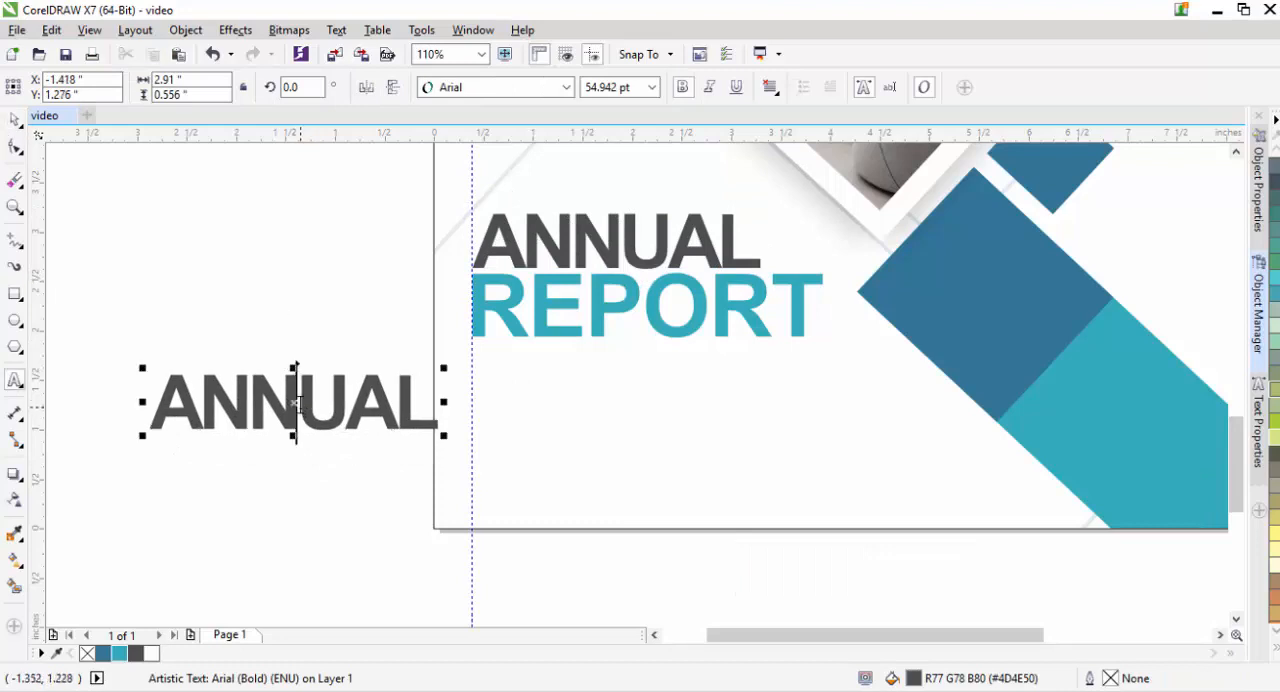
text(APLA)
key(BackSpace)
key(ctrl+a)
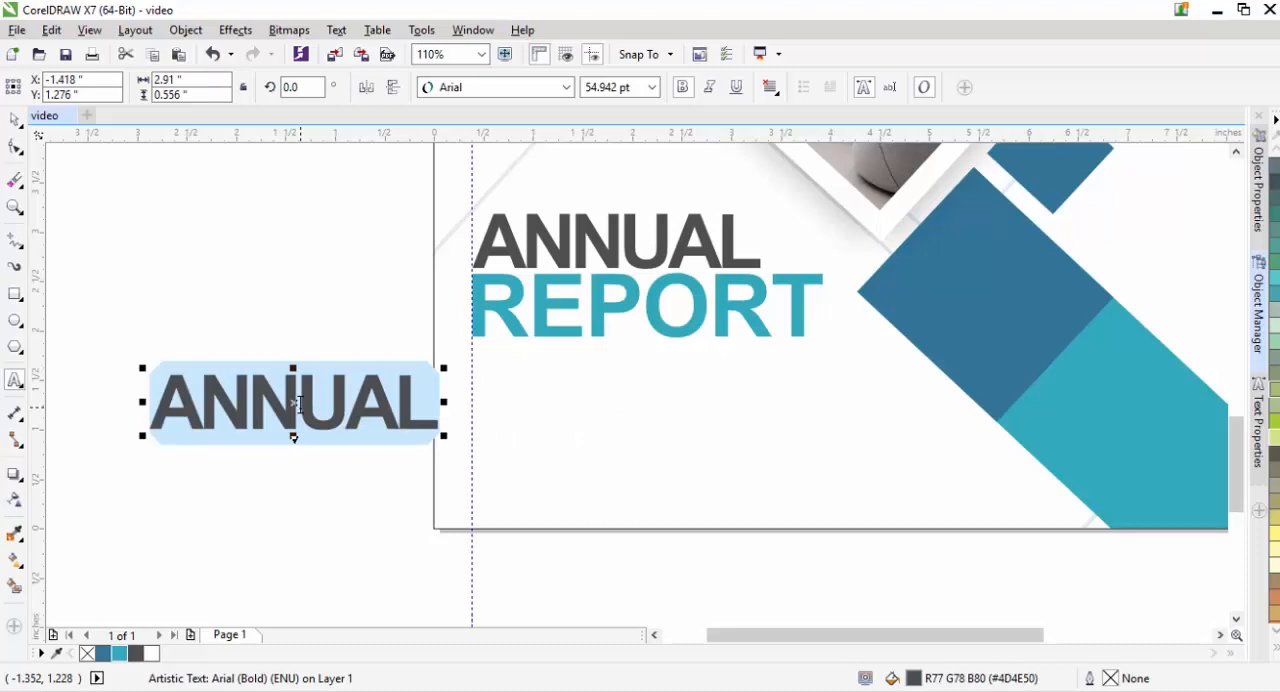
text(PROJECTS OF)
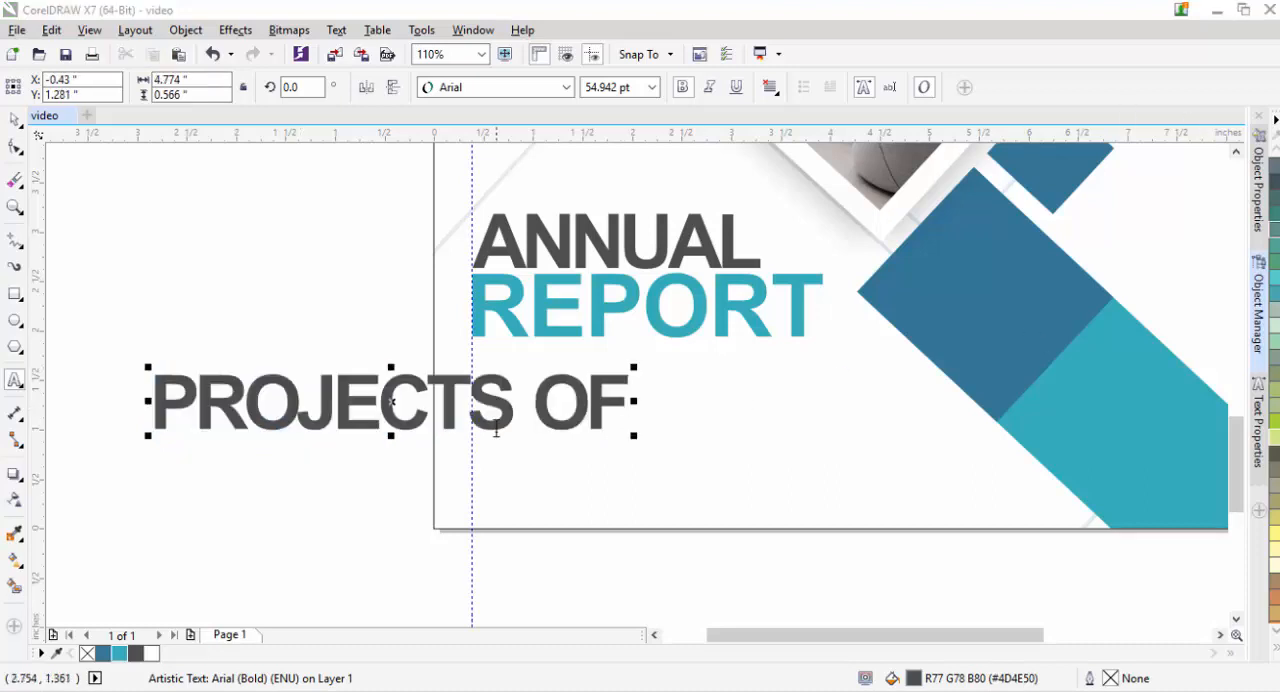
text(COMPANY)
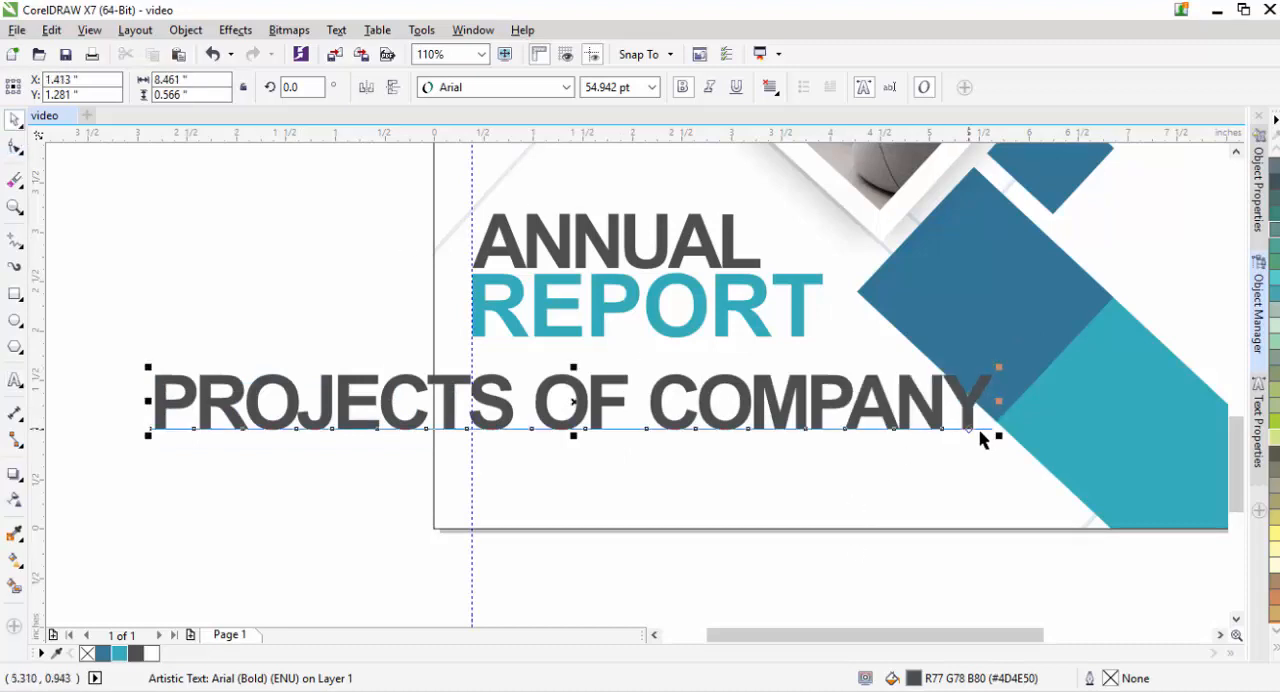
- Shrink PROJECTS OF COMPANY to about 14 pt and widen its letter spacing until it is about 2.4 in wide
drag(986, 434, 598, 406)
key(F10)
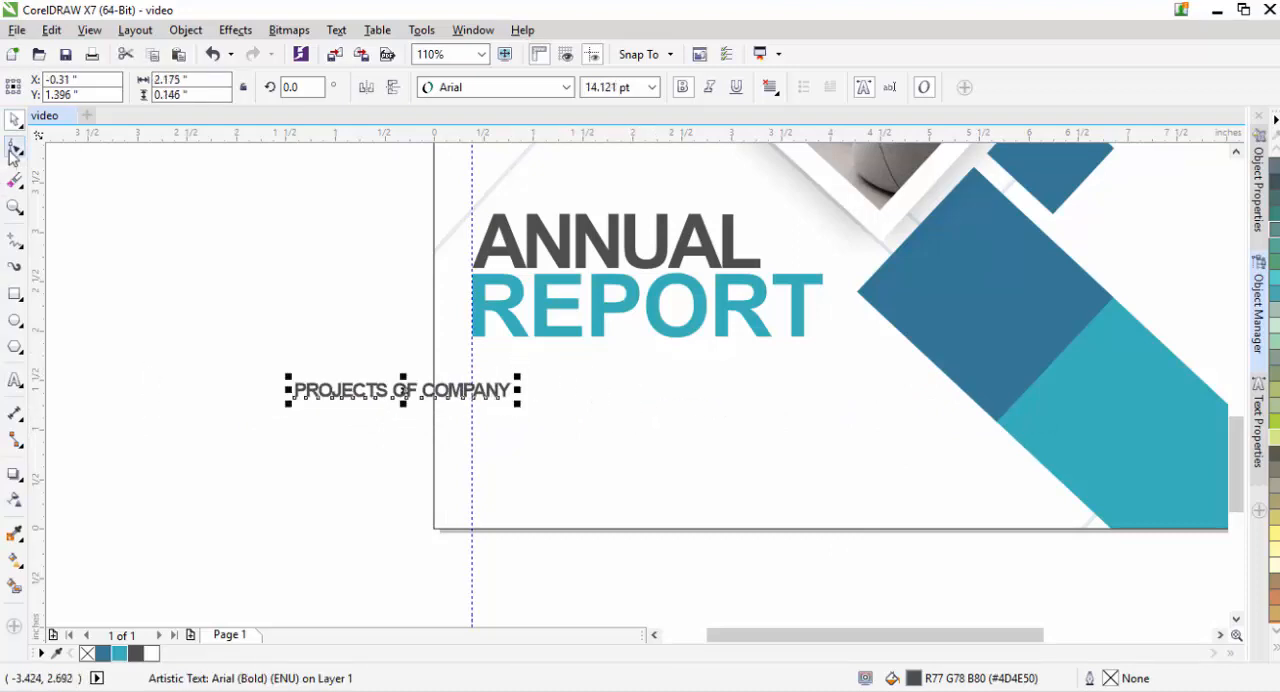
drag(518, 402, 540, 404)
key(space)
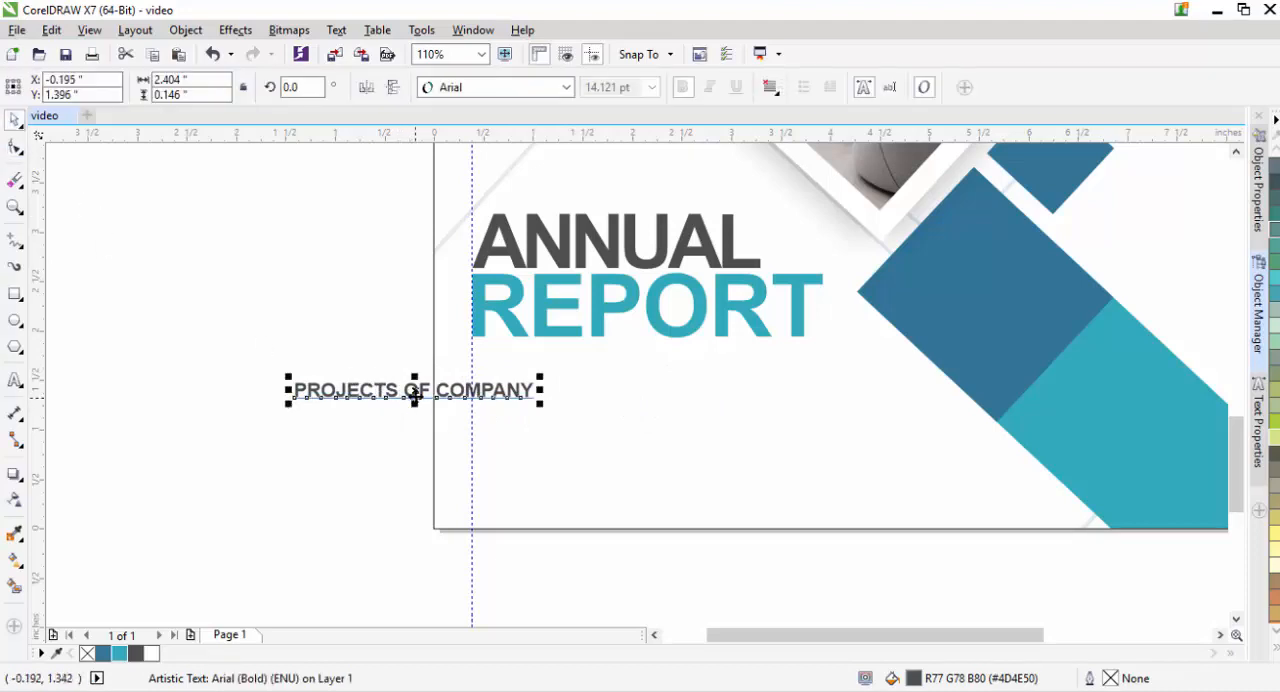
- Move PROJECTS OF COMPANY below REPORT against the vertical guideline and enlarge it to about 2.58 in wide
drag(414, 398, 591, 362)
drag(738, 371, 740, 373)
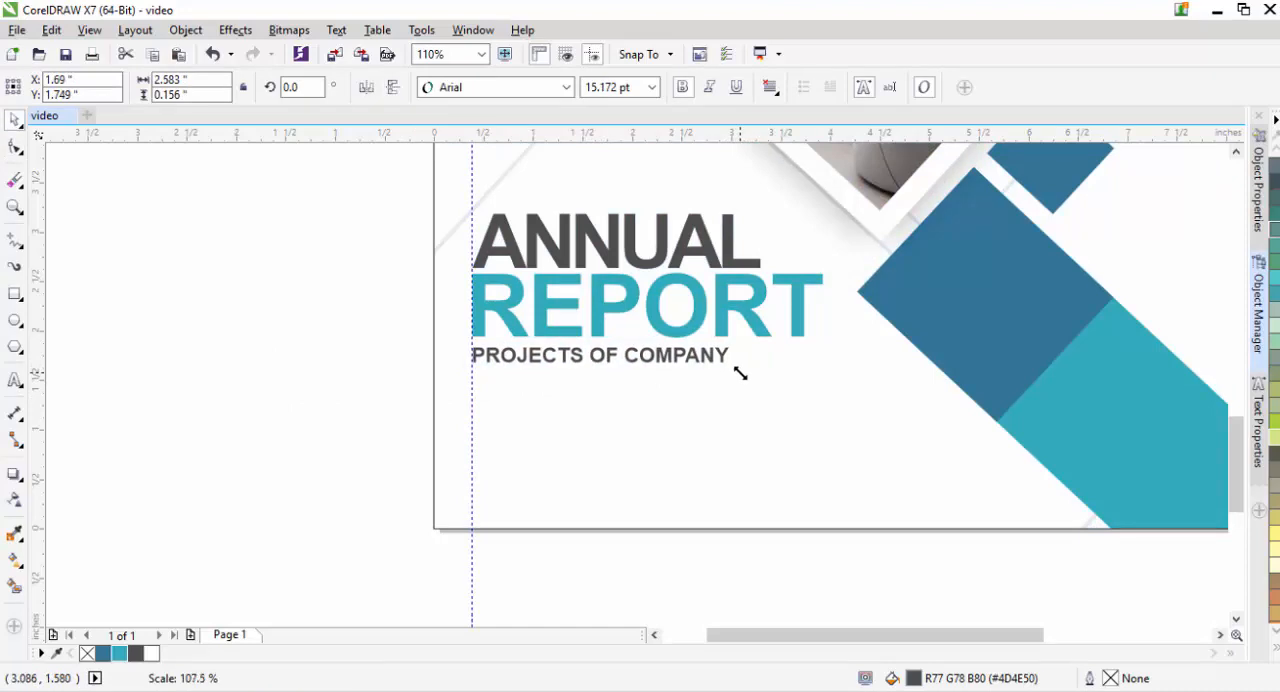
key(F4)
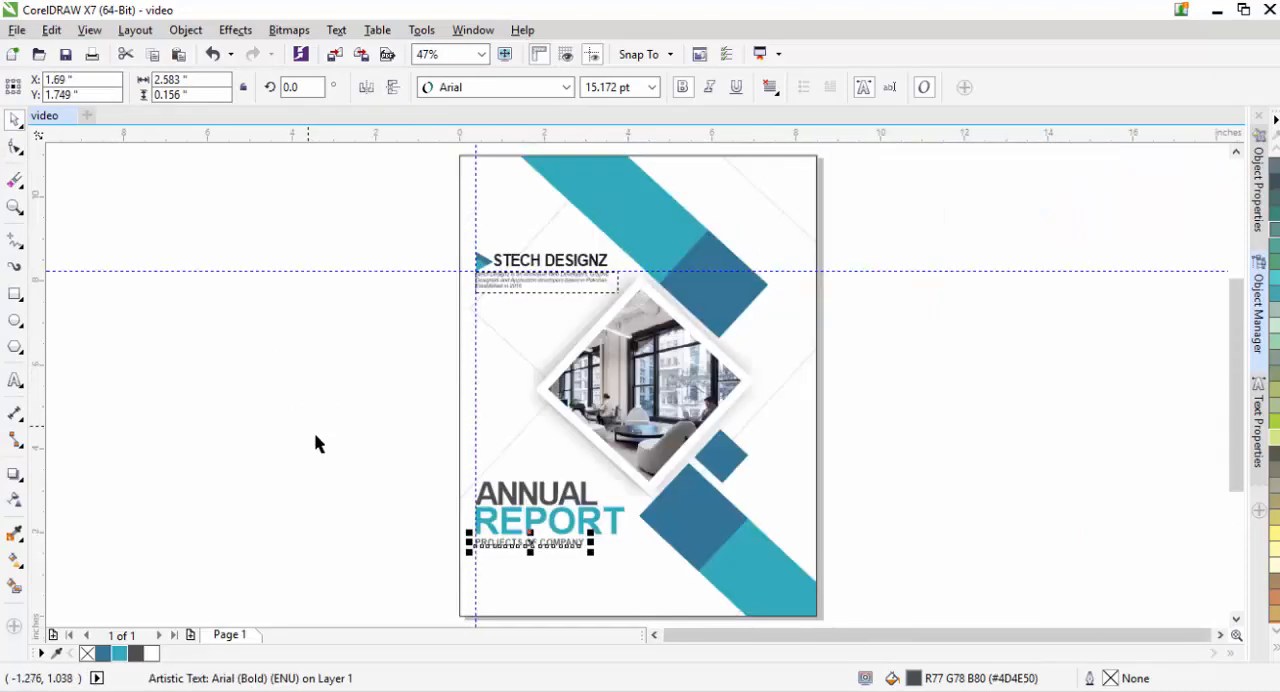
- Move ANNUAL, REPORT and PROJECTS OF COMPANY together straight up, leaving free space in the page's lower part
drag(409, 446, 636, 563)
key(Up)
key(Up)
key(Up)
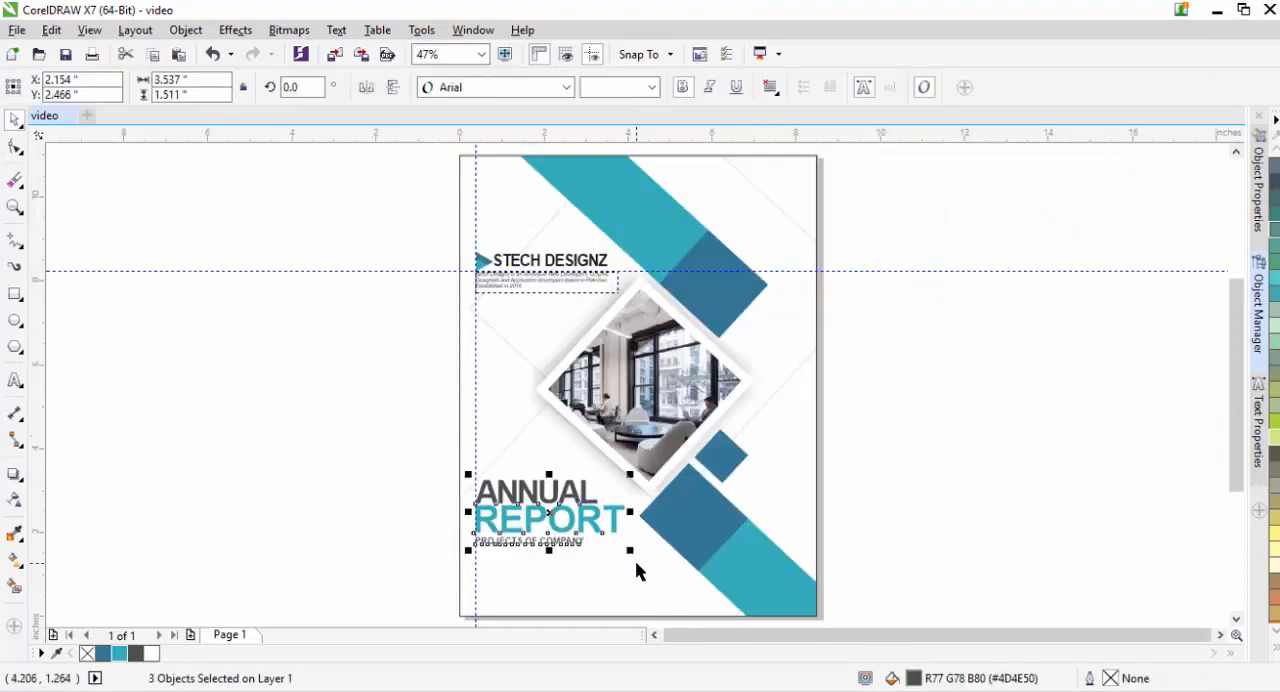
key(Up)
key(Up)
key(Up)
key(Up)
key(Up)
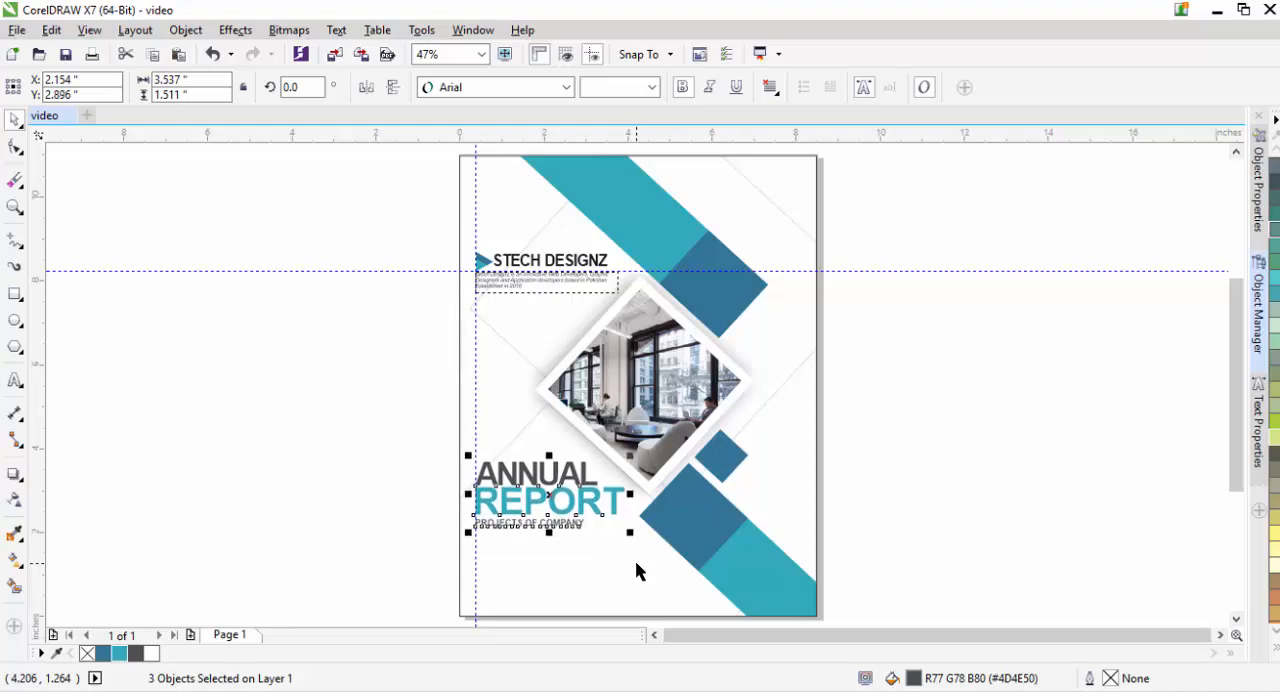
key(Up)
key(Up)
key(Up)
key(Up)
key(Up)
key(Up)
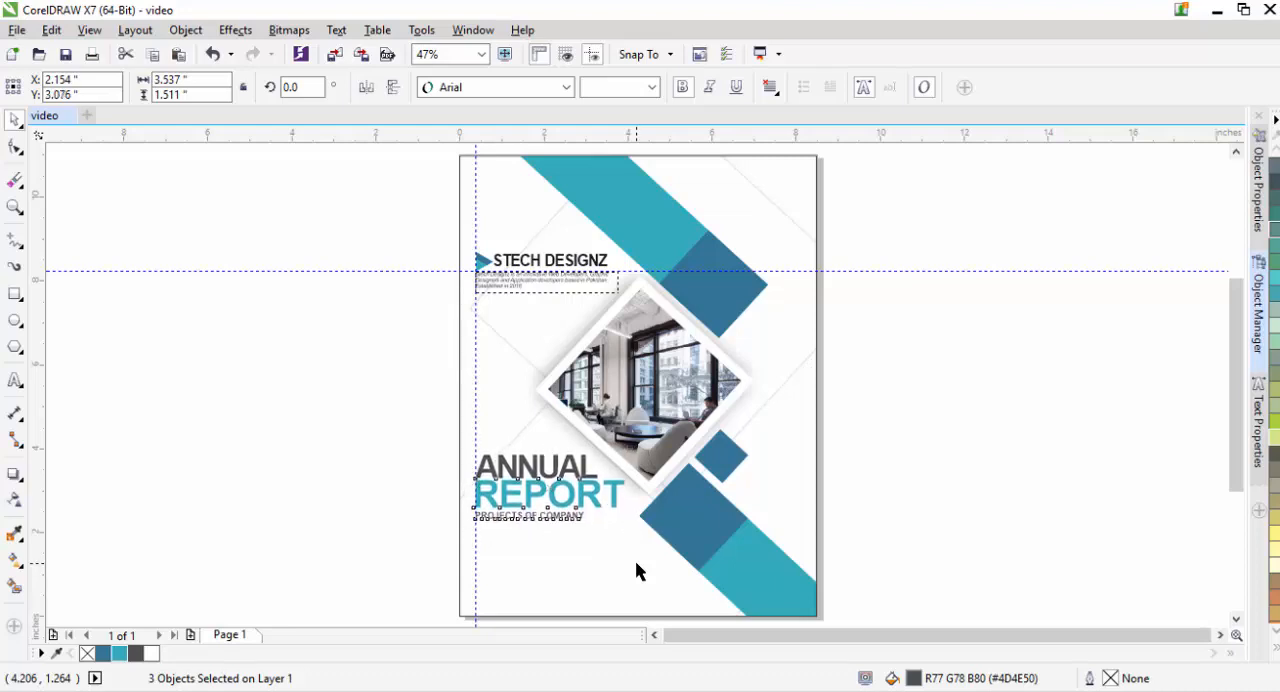
key(Down)
key(Down)
key(Down)
key(Down)
key(Down)
key(Down)
key(Down)
click(1042, 439)
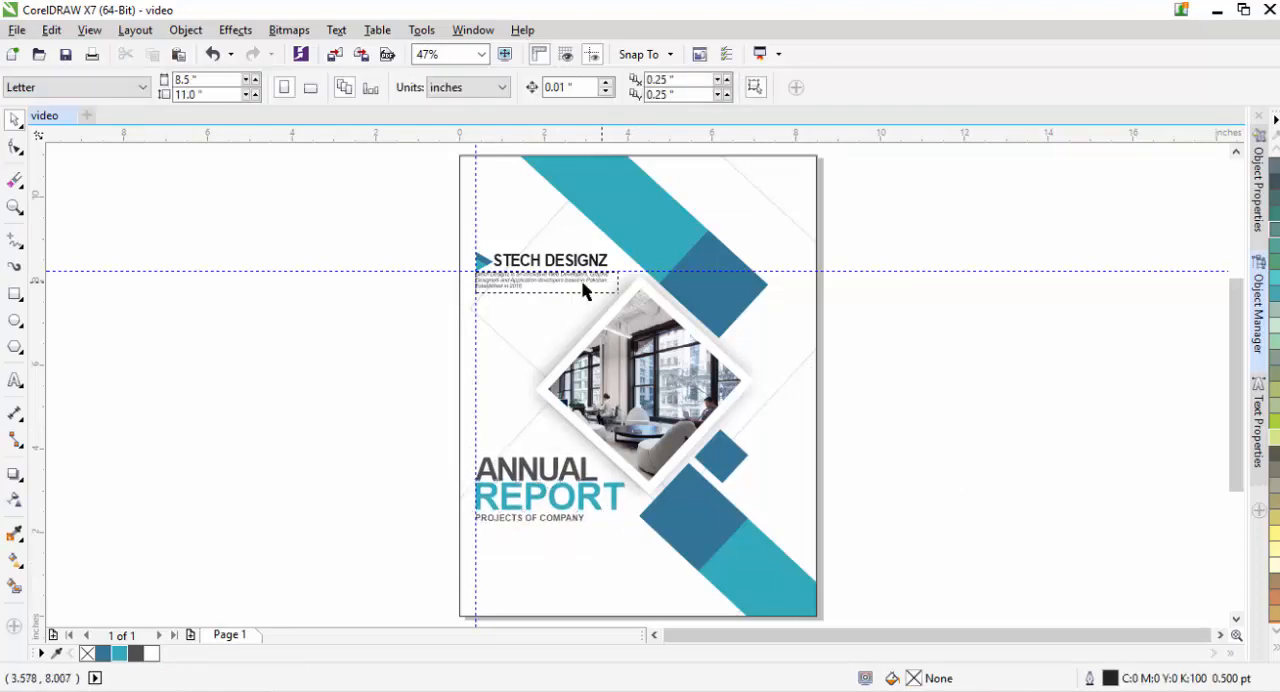
- Duplicate the company description and place the copy below PROJECTS OF COMPANY, aligned with the vertical guideline
click(579, 280)
key(ctrl+d)
drag(540, 281, 548, 540)
click(354, 415)
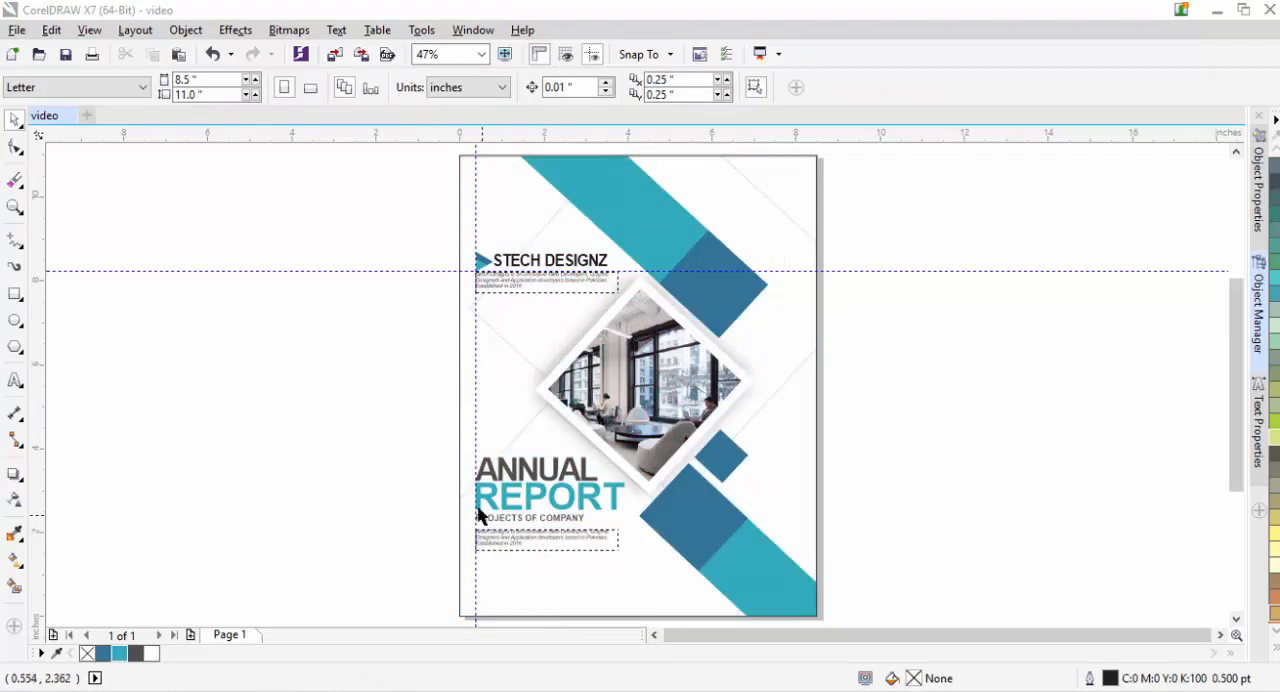
- Nudge PROJECTS OF COMPANY down until it sits closely above the copied description
key(z)
drag(420, 474, 622, 538)
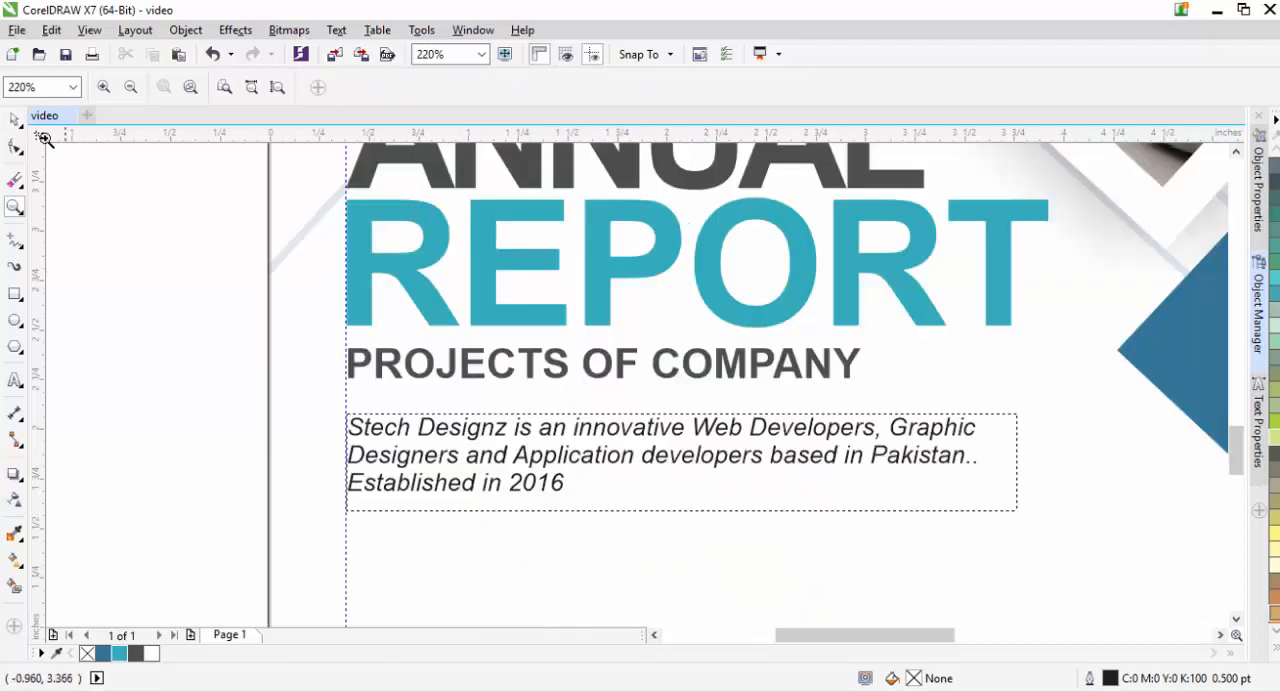
key(space)
click(449, 380)
key(Down)
key(Down)
key(Down)
key(Down)
key(Down)
key(Down)
key(Down)
key(Down)
key(Down)
key(Down)
key(Down)
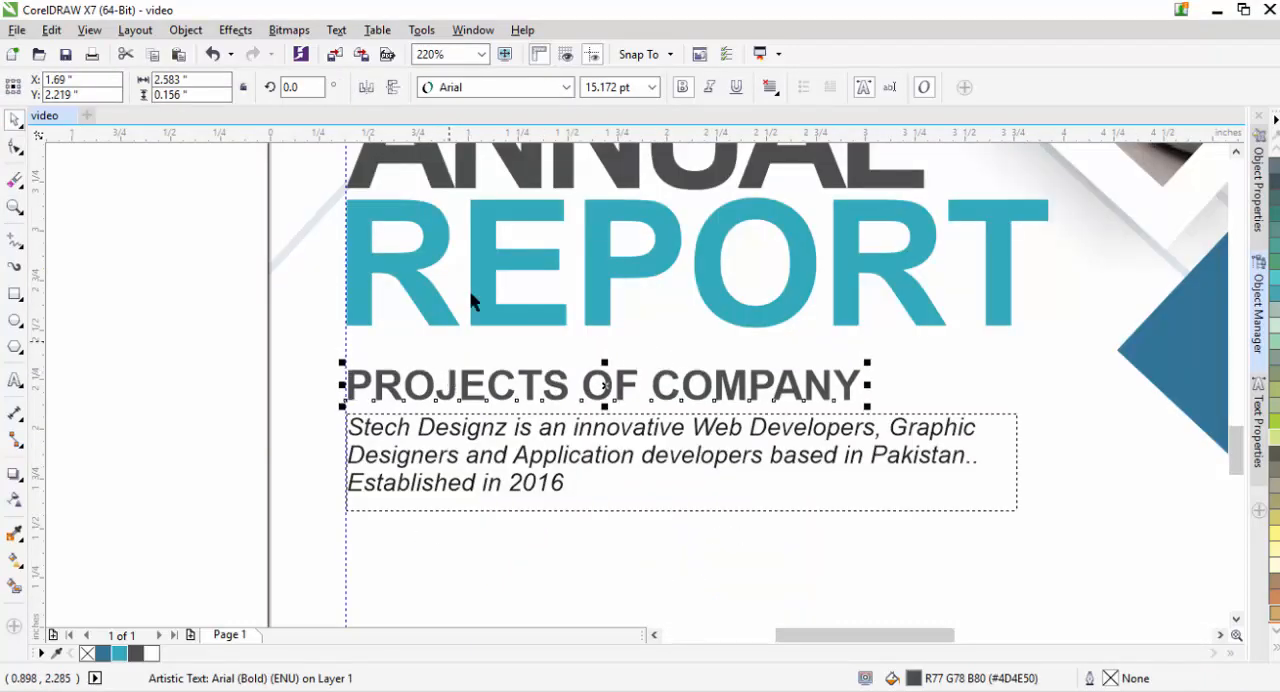
- Nudge REPORT and ANNUAL down to tighten the gaps between the title lines
click(589, 298)
key(Down)
key(Down)
key(Down)
key(Down)
key(Down)
key(Down)
key(Down)
key(Down)
key(Down)
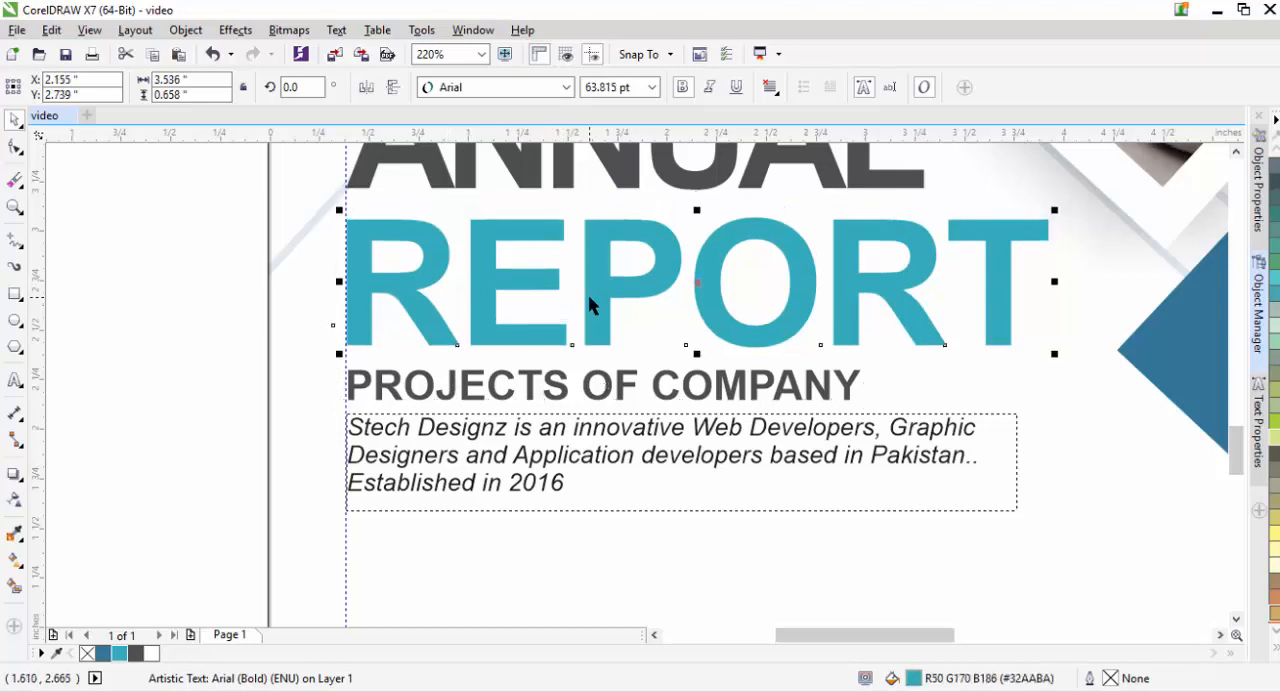
key(Up)
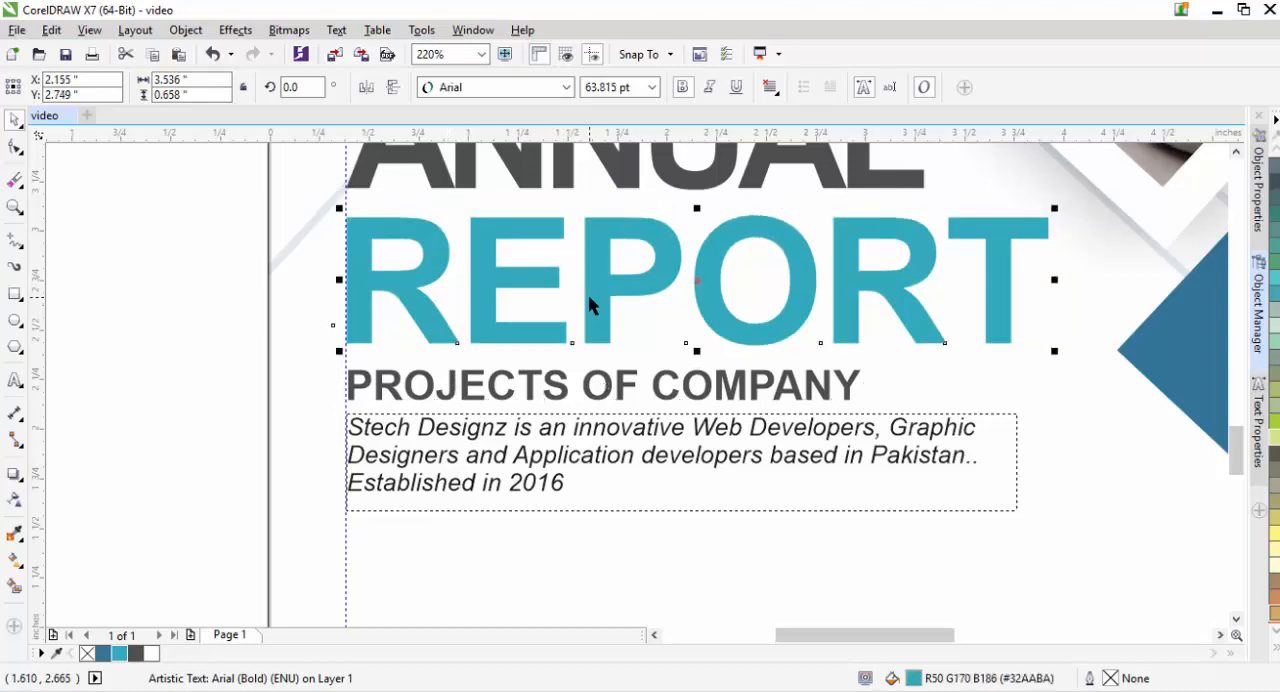
click(566, 165)
key(Down)
key(Down)
key(Down)
key(Down)
key(Down)
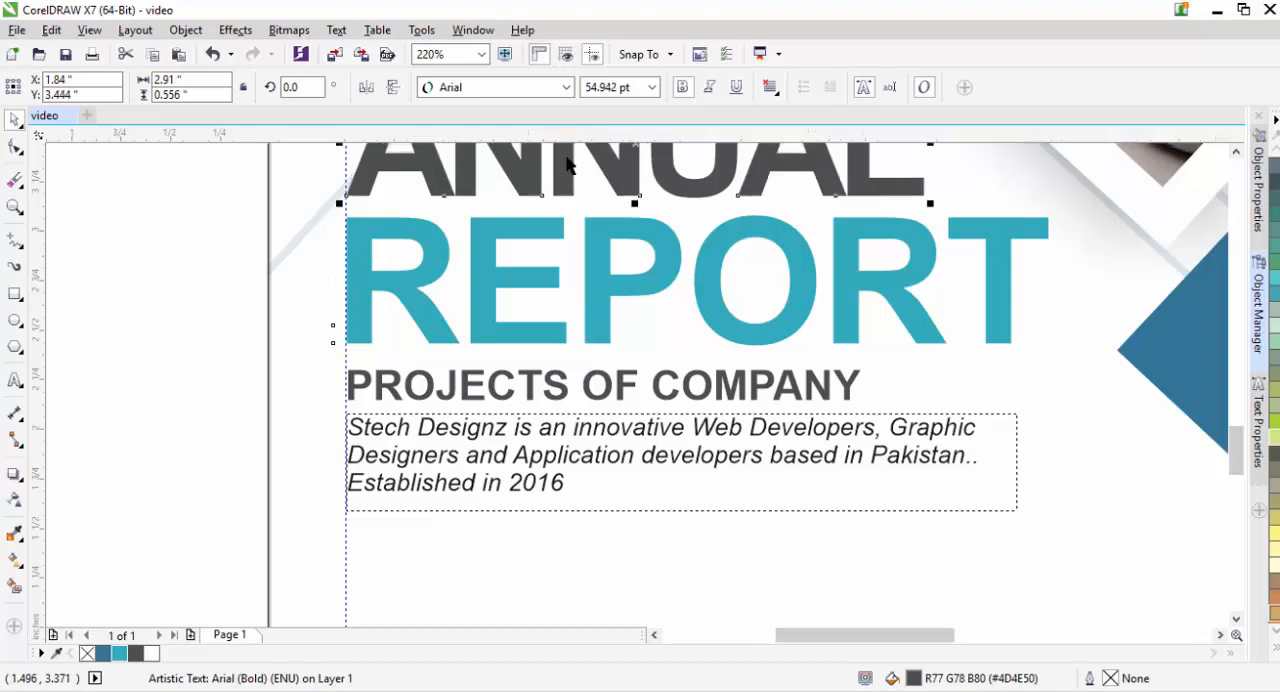
- Make the copied description bold without italics and resize its frame wider and shorter so the text fits on two lines
click(563, 468)
click(709, 87)
click(682, 87)
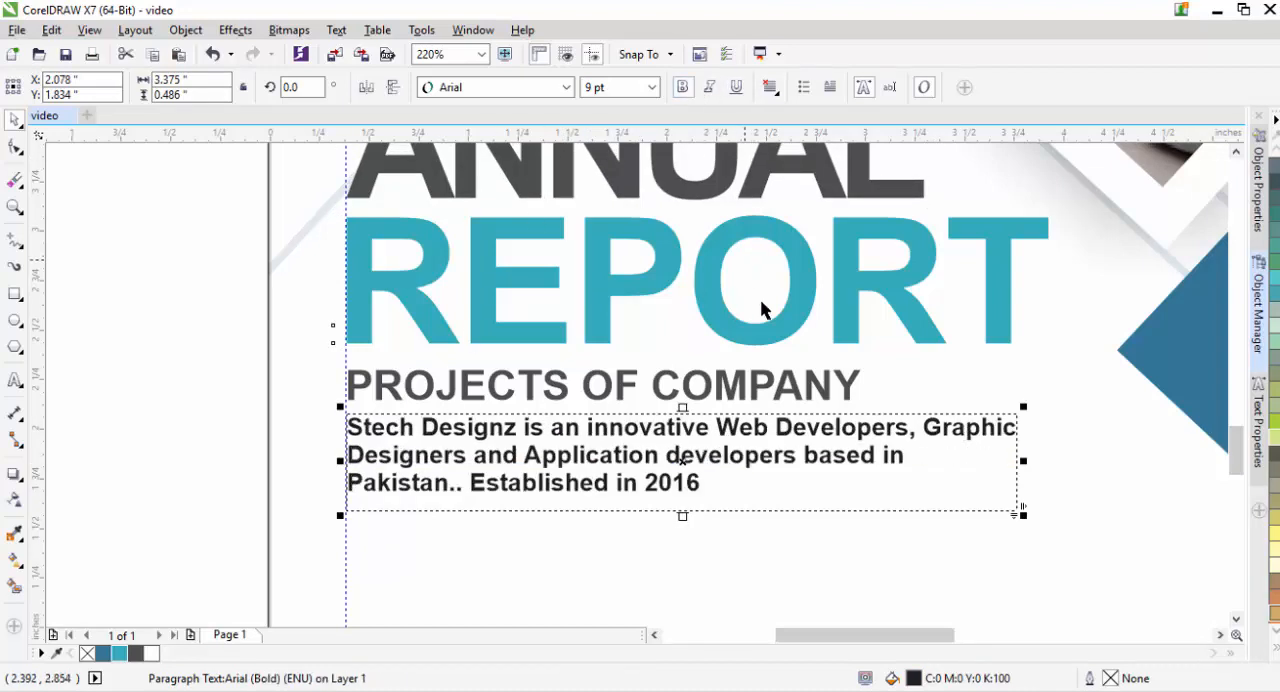
drag(1022, 460, 1179, 435)
drag(760, 512, 762, 485)
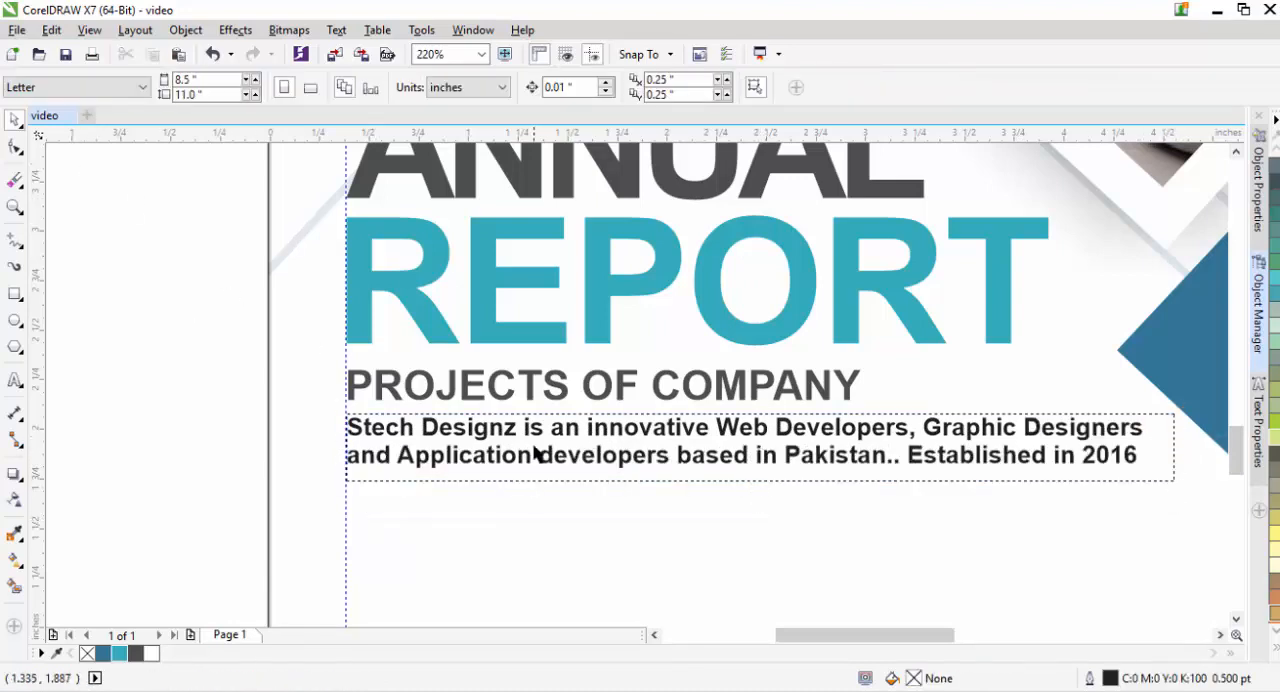
- Color the copied description below the title dark gray
click(493, 462)
click(138, 655)
click(173, 521)
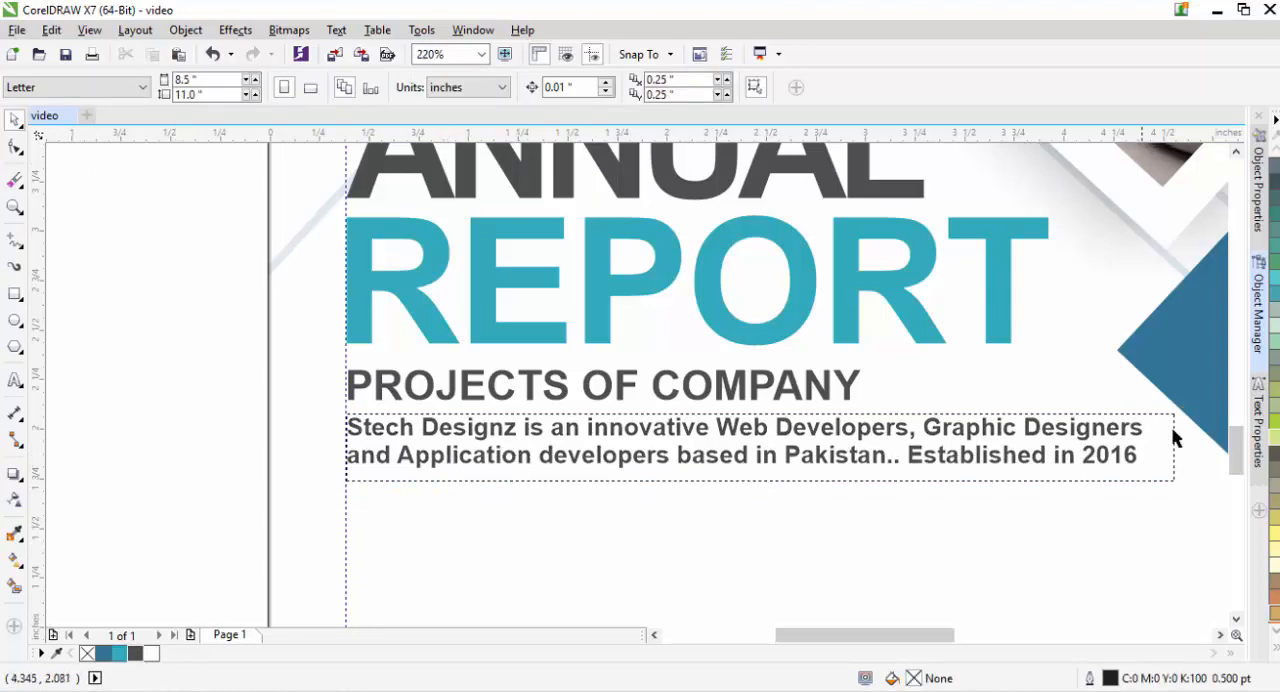
- Draw a circle about 0.37 in across below the copied description
drag(1237, 448, 1237, 474)
drag(892, 627, 908, 628)
key(F7)
drag(321, 301, 357, 311)
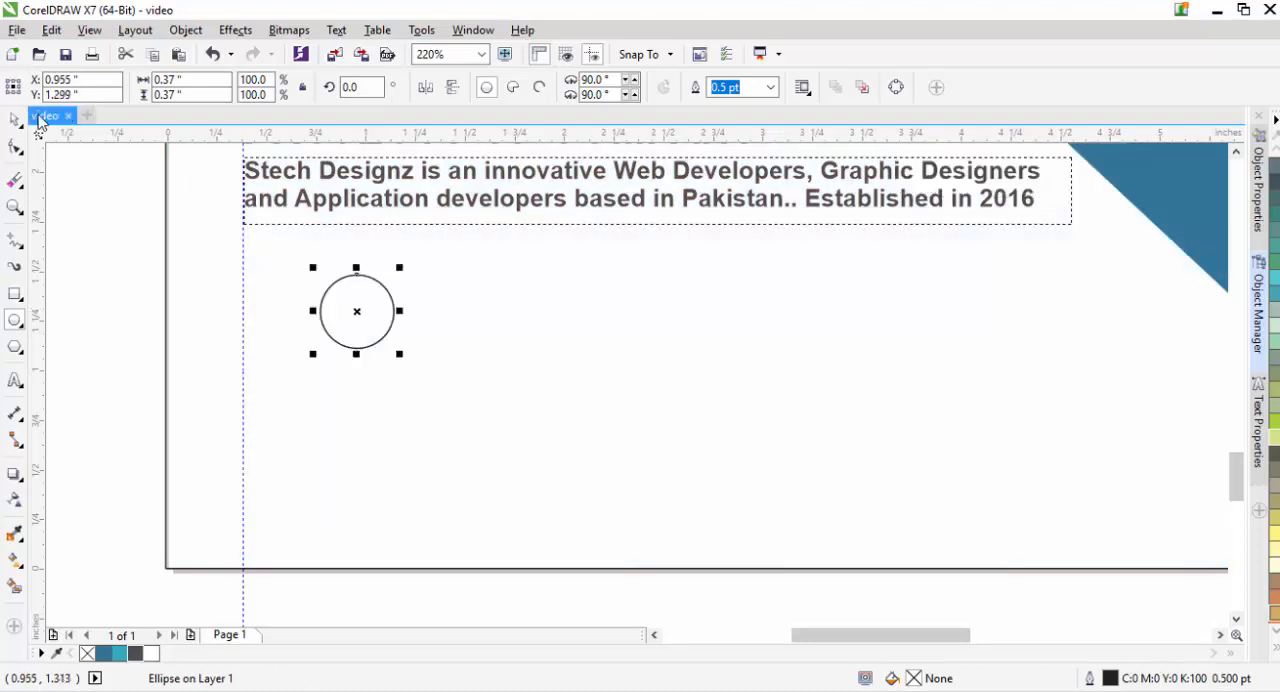
- Fill the circle with teal and remove its outline
click(14, 118)
click(63, 218)
click(340, 319)
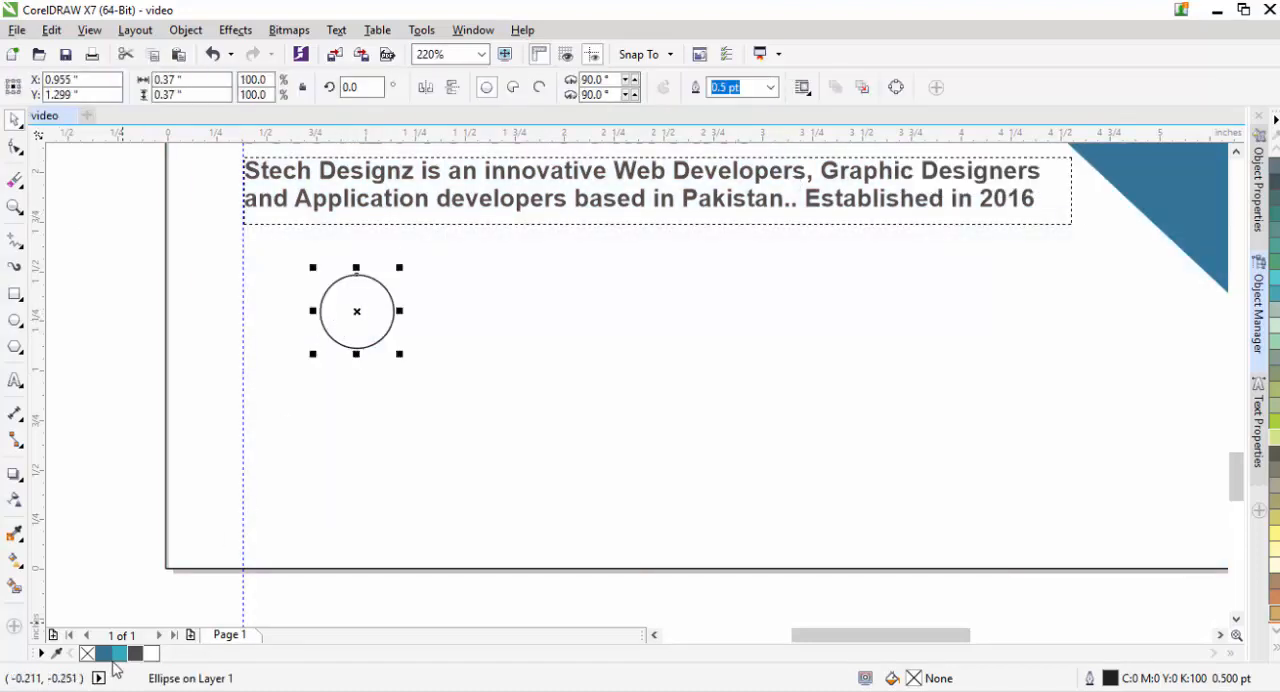
click(107, 578)
click(367, 330)
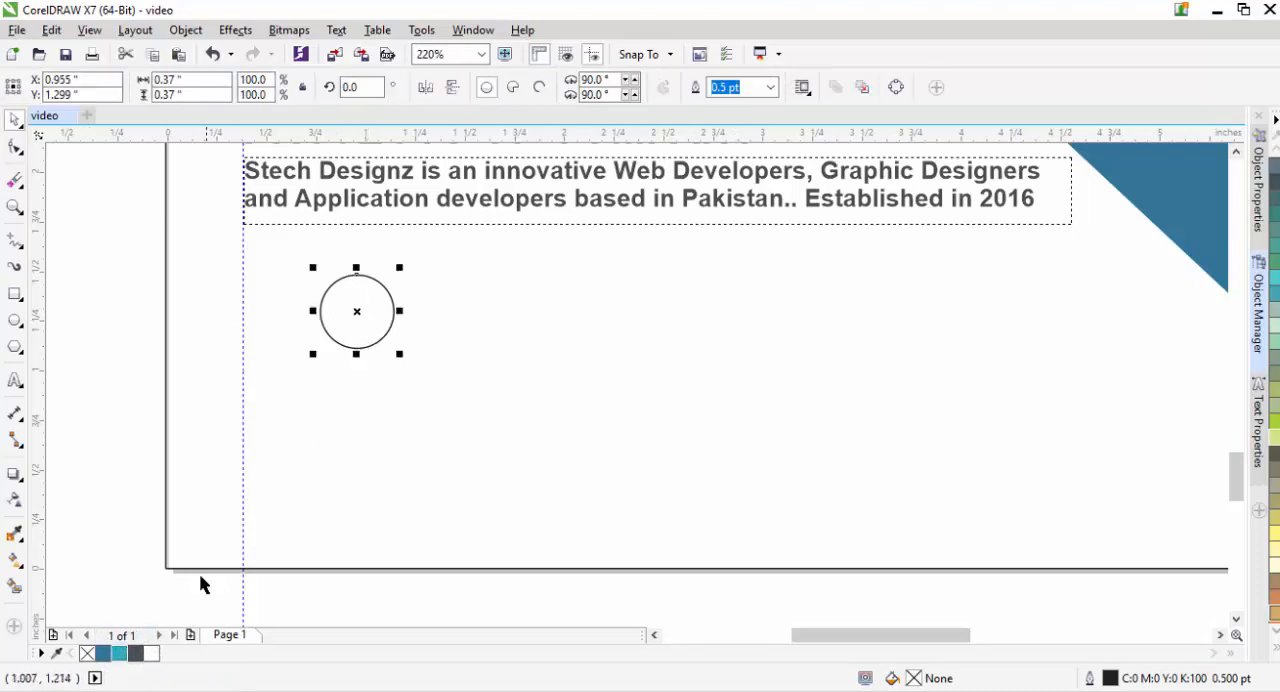
click(119, 655)
click(266, 417)
click(354, 334)
click(770, 87)
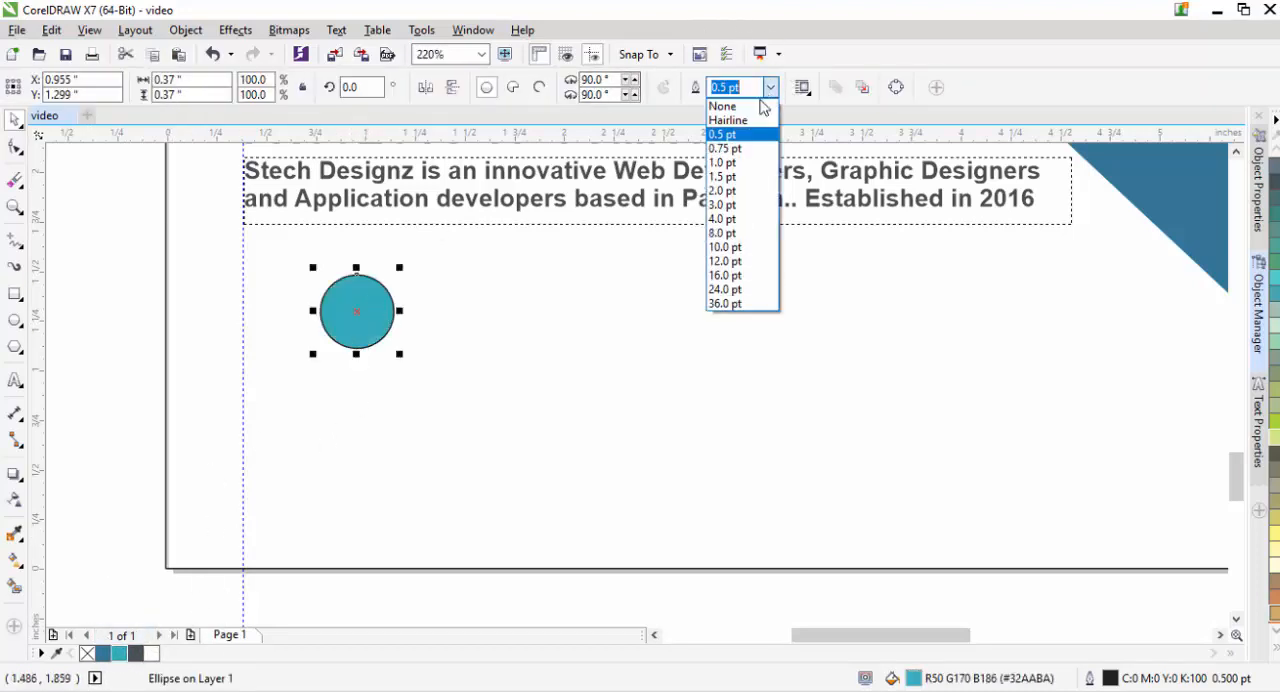
click(722, 106)
click(274, 311)
- Add horizontal guidelines touching the upper and lower edges of the teal circle
drag(300, 132, 385, 275)
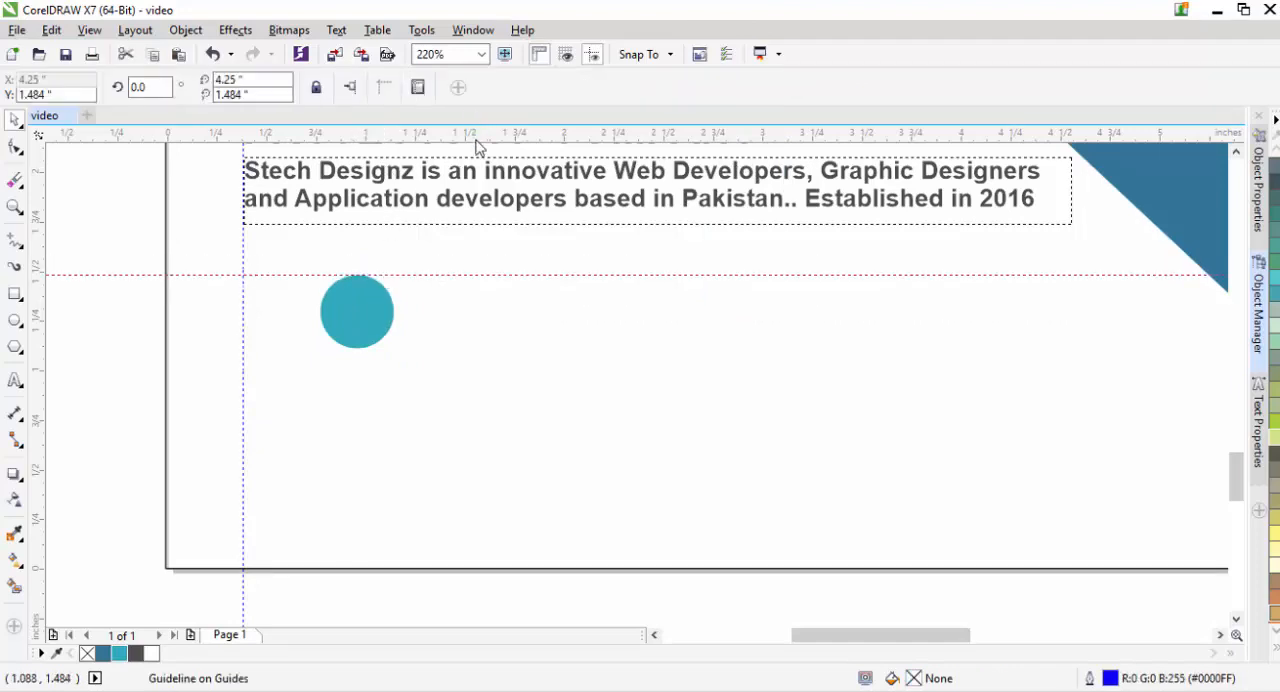
drag(477, 138, 482, 357)
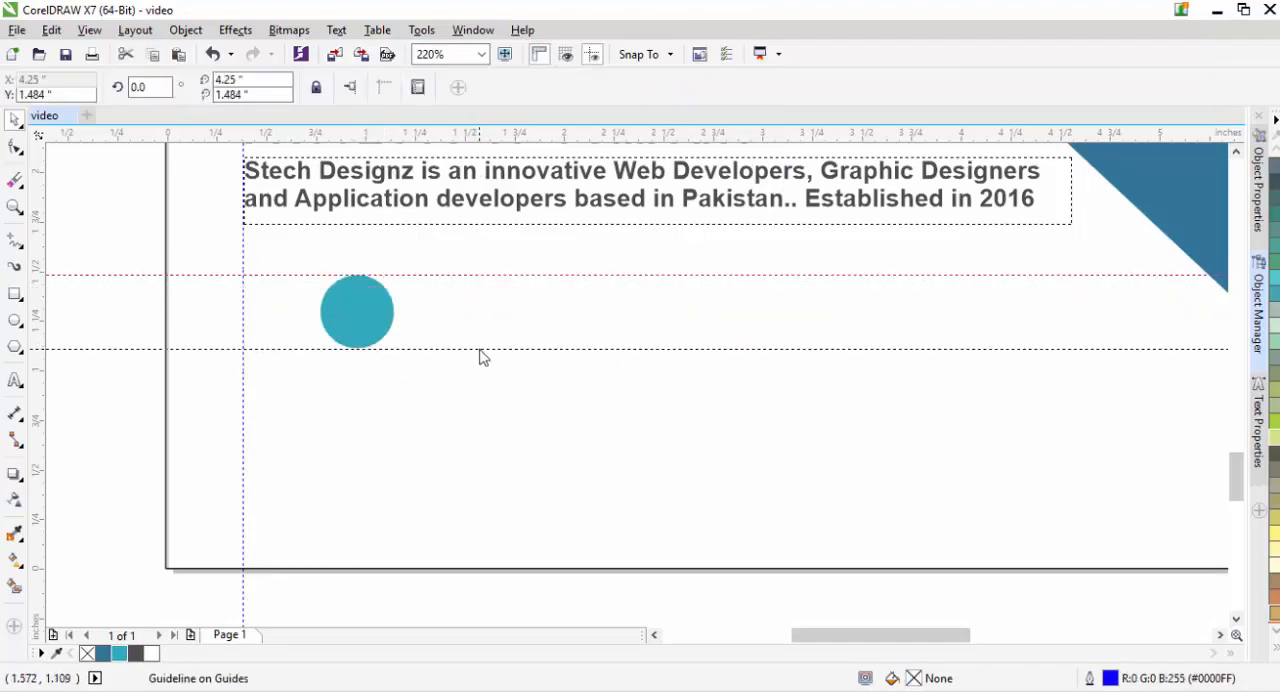
- Enlarge the teal circle to about 0.446 in across and shift both horizontal guidelines to its new upper and lower edges
click(385, 325)
drag(397, 351, 406, 361)
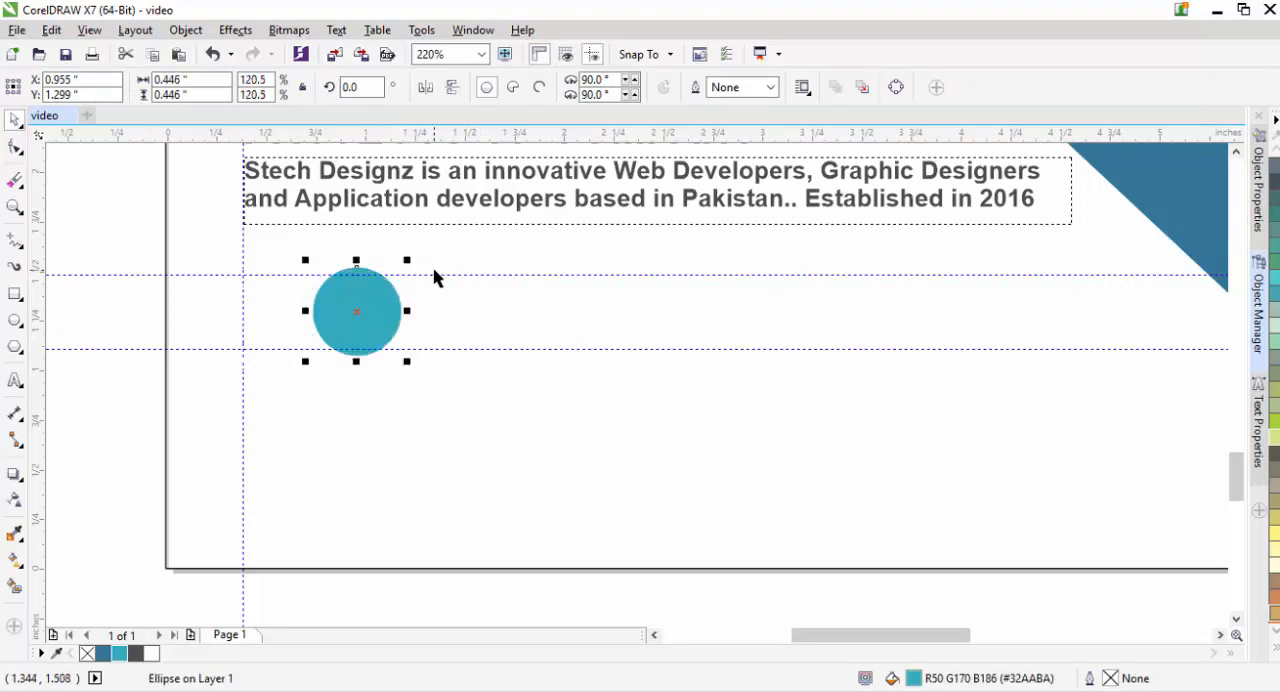
click(437, 287)
drag(437, 277, 437, 267)
drag(428, 350, 430, 356)
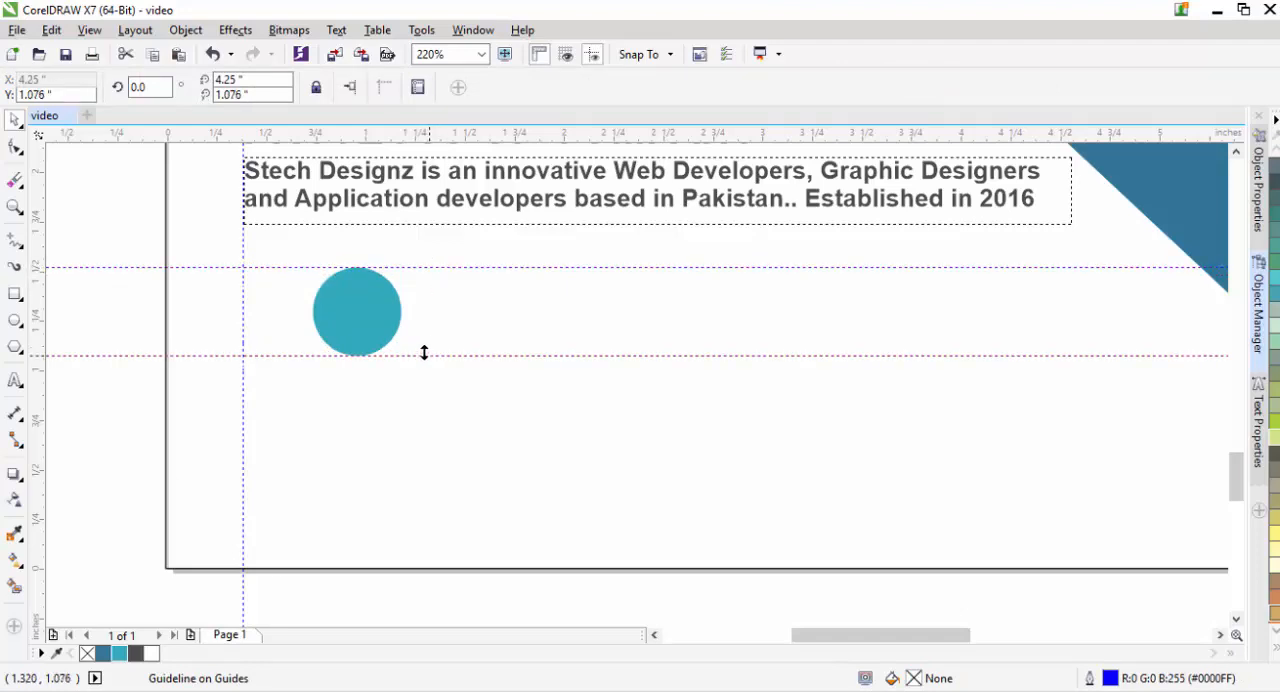
- Duplicate the teal circle twice and line up the copies in a row with it between the horizontal guidelines
click(380, 334)
key(ctrl+d)
key(ctrl+d)
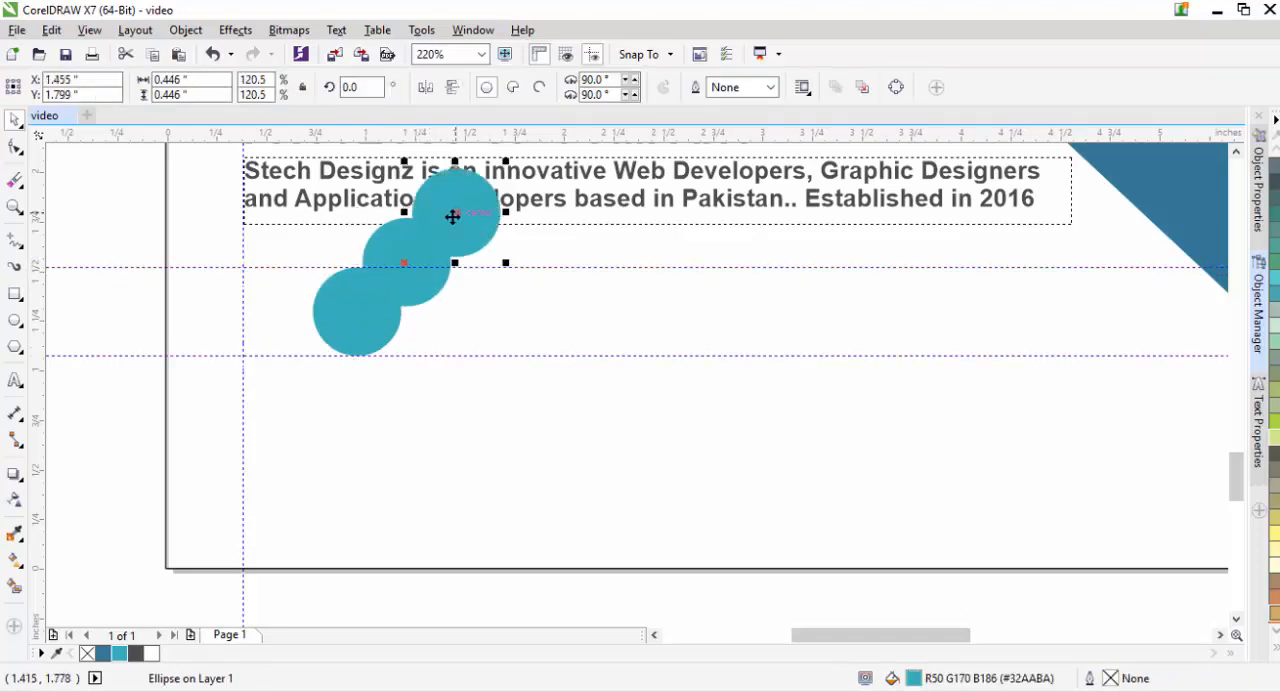
drag(453, 216, 815, 313)
click(407, 261)
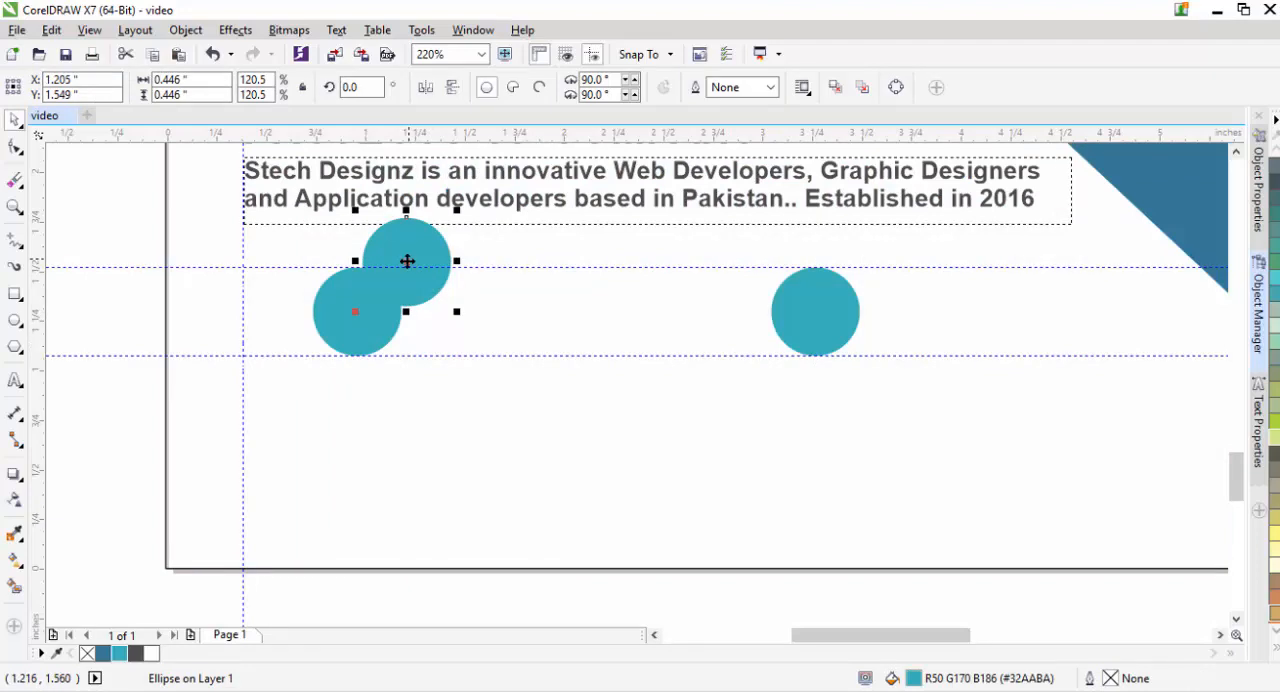
drag(407, 261, 567, 313)
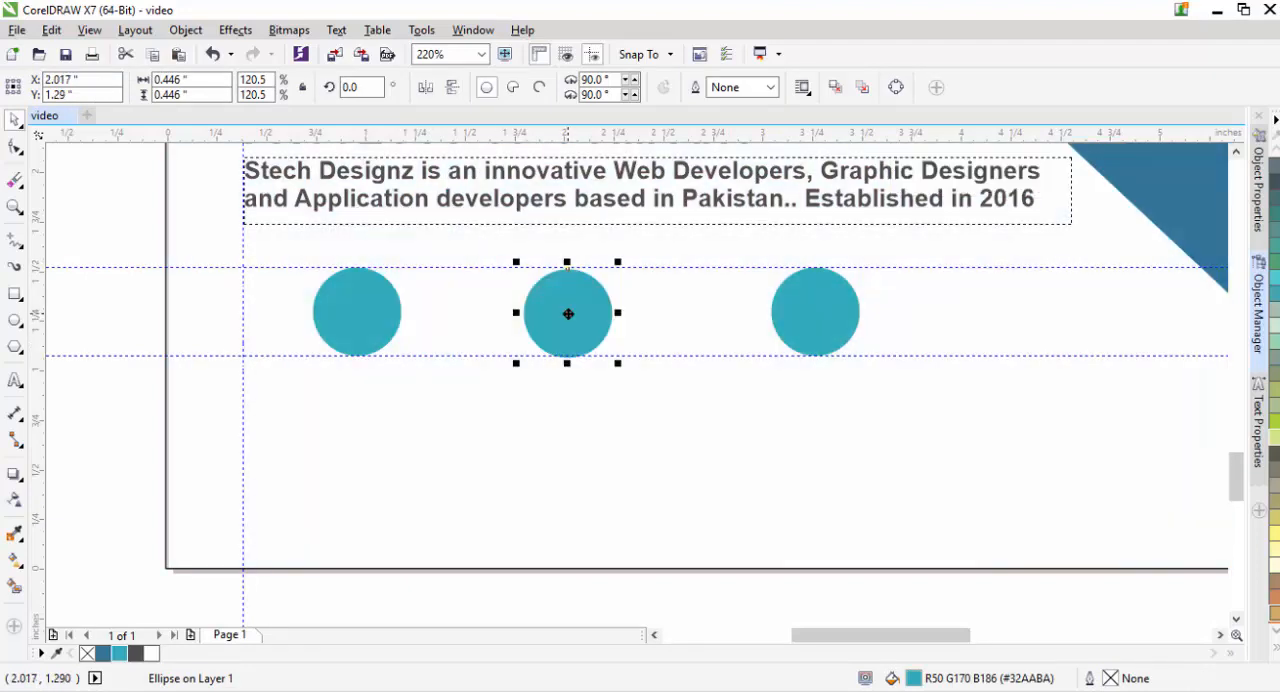
- Color the middle circle blue and the third circle dark gray
click(108, 654)
click(815, 311)
click(135, 654)
click(87, 542)
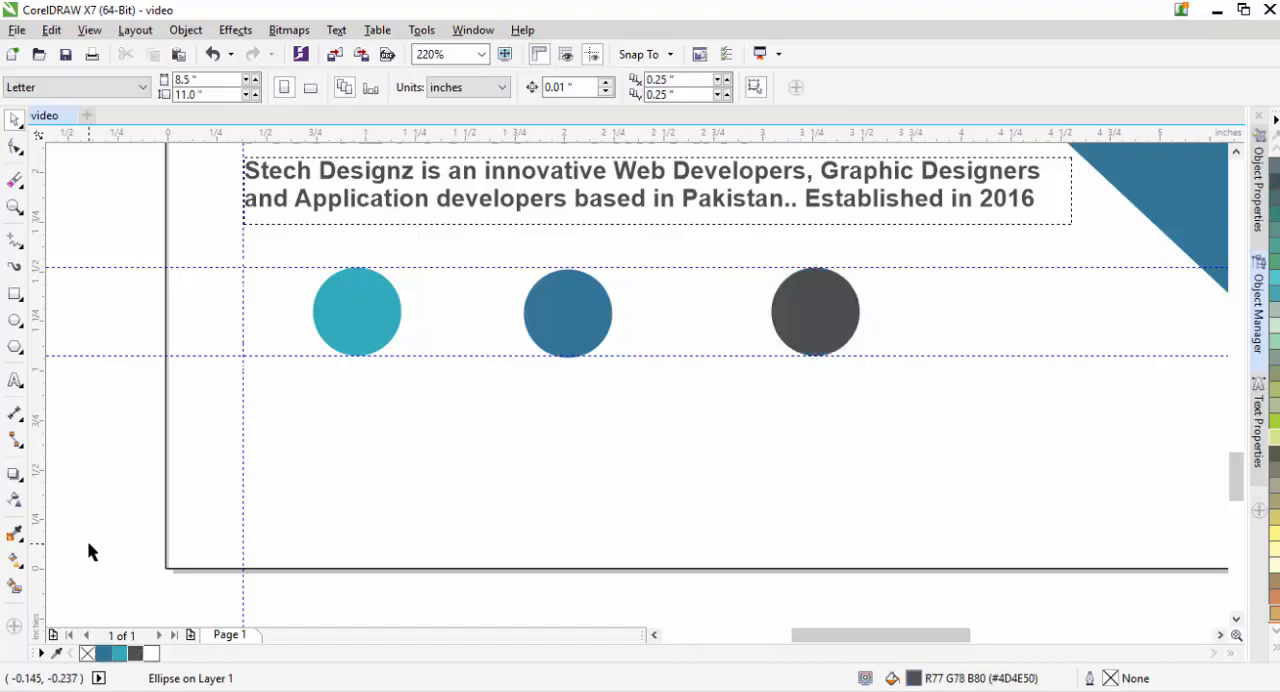
- Spread the circles apart by moving the dark gray and blue circles further right along the row between the guidelines
drag(829, 325, 932, 318)
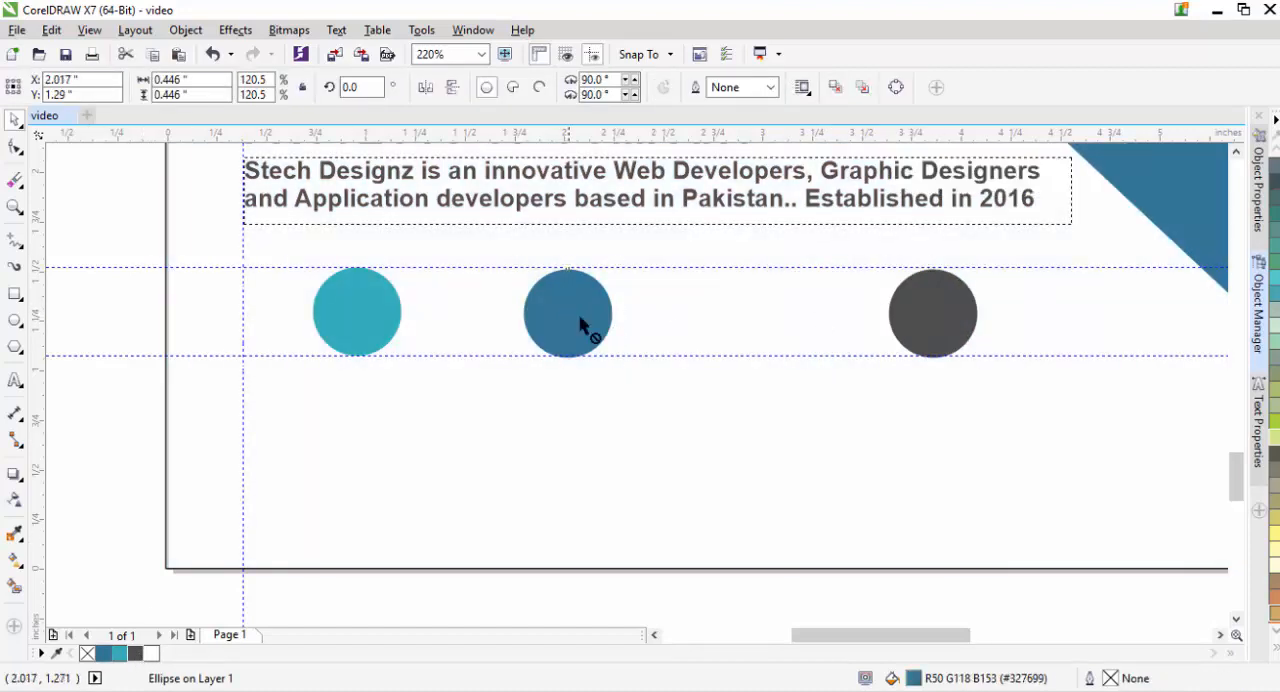
drag(586, 323, 652, 323)
click(322, 325)
click(143, 410)
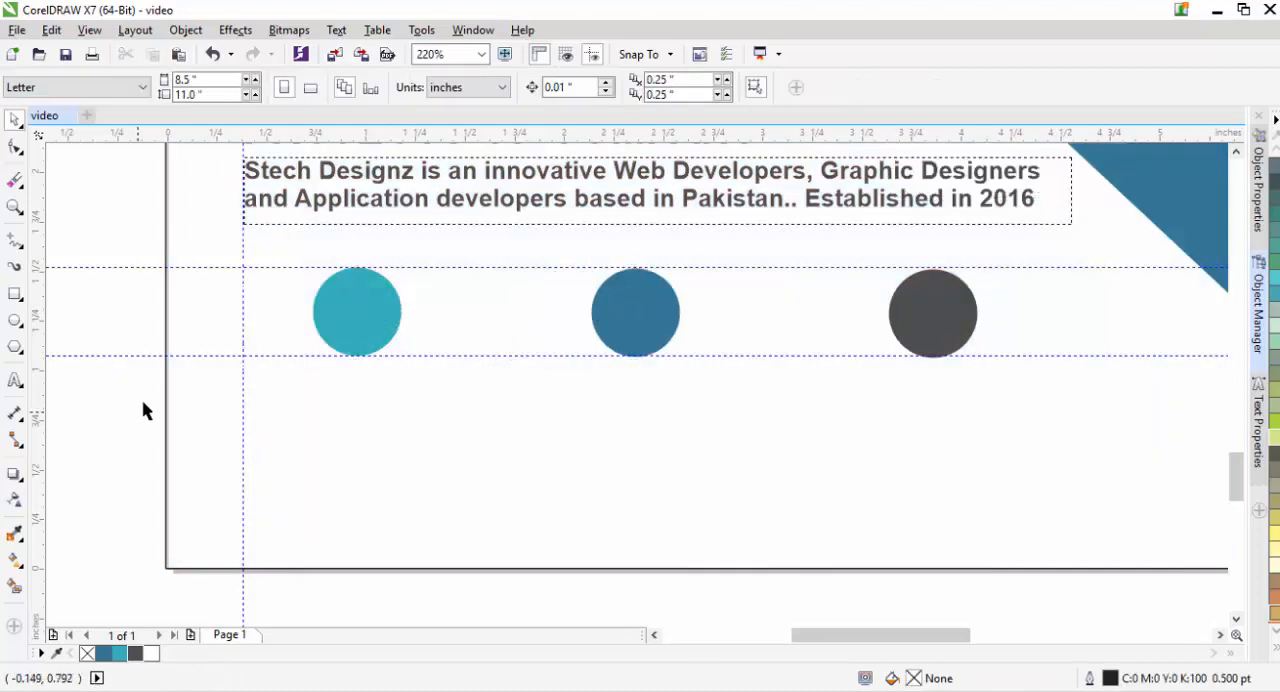
- Add a line of artistic text below the teal circle containing the company's phone number with its country code
click(15, 380)
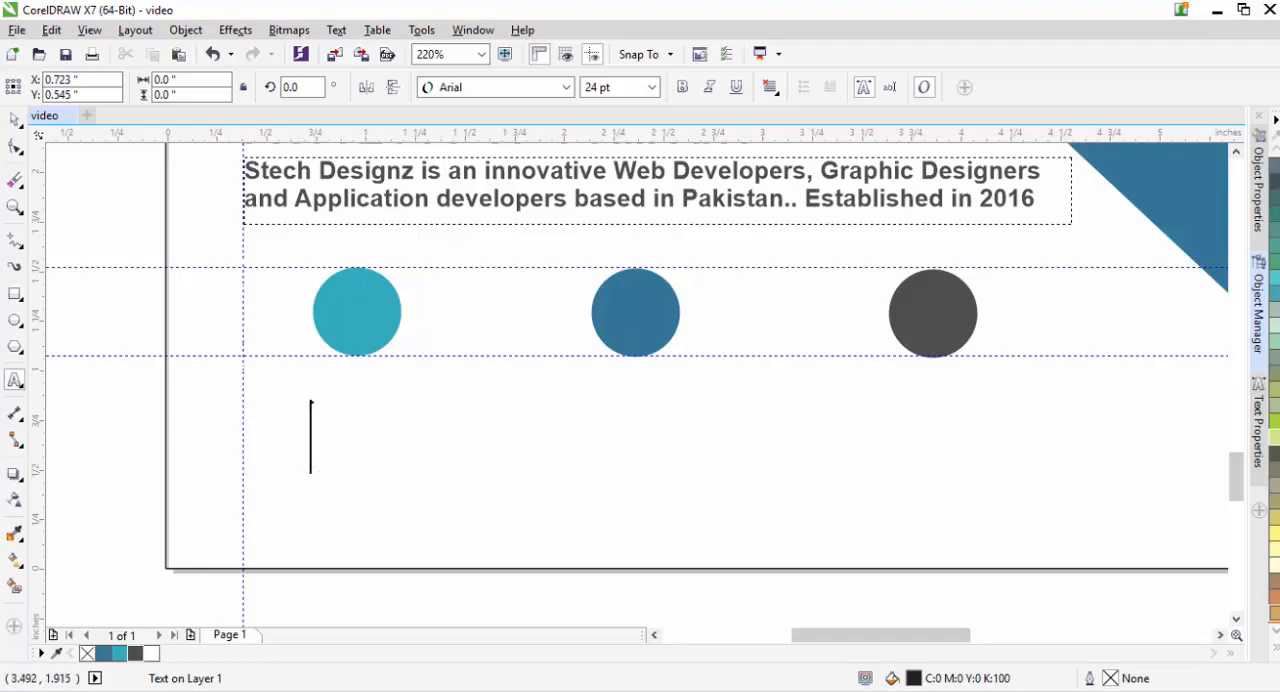
click(276, 454)
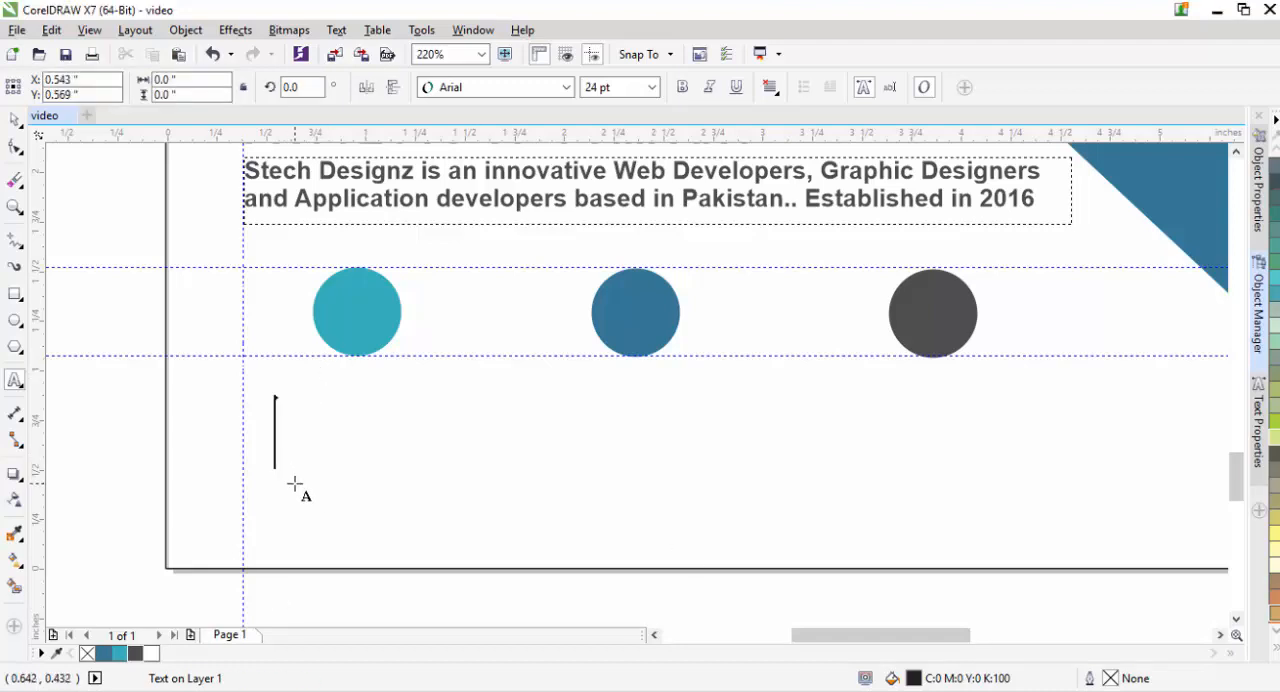
key(Escape)
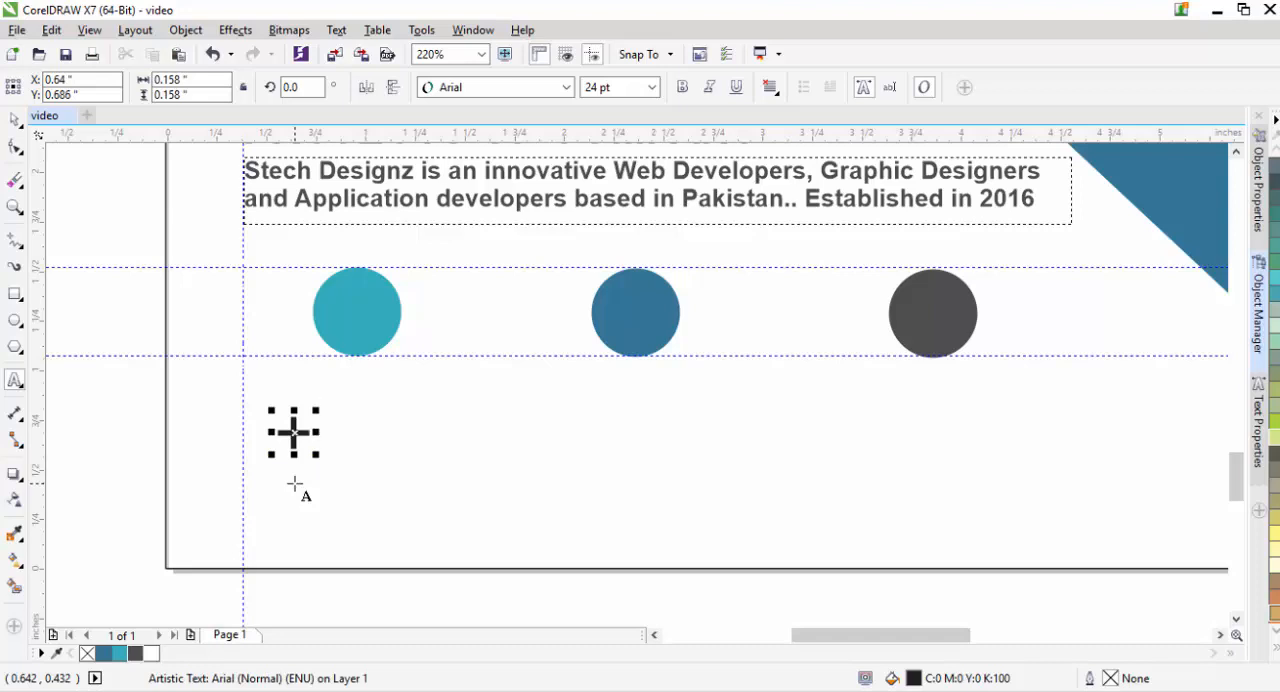
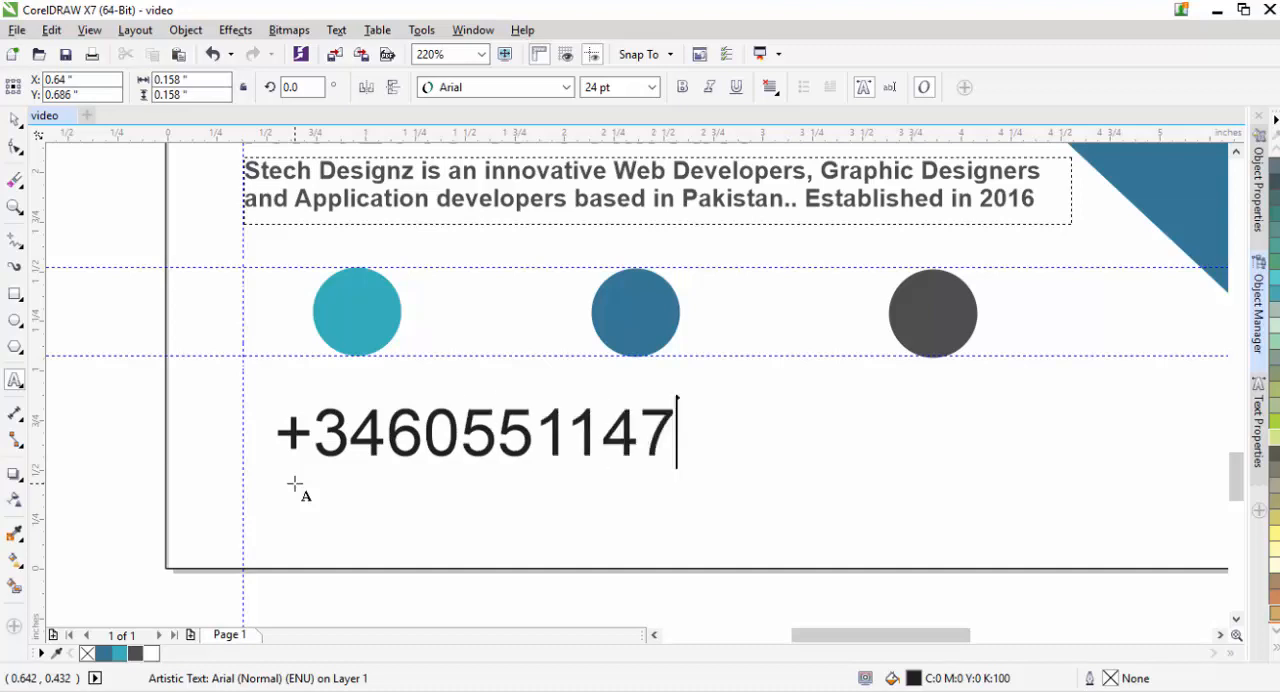
key(Escape)
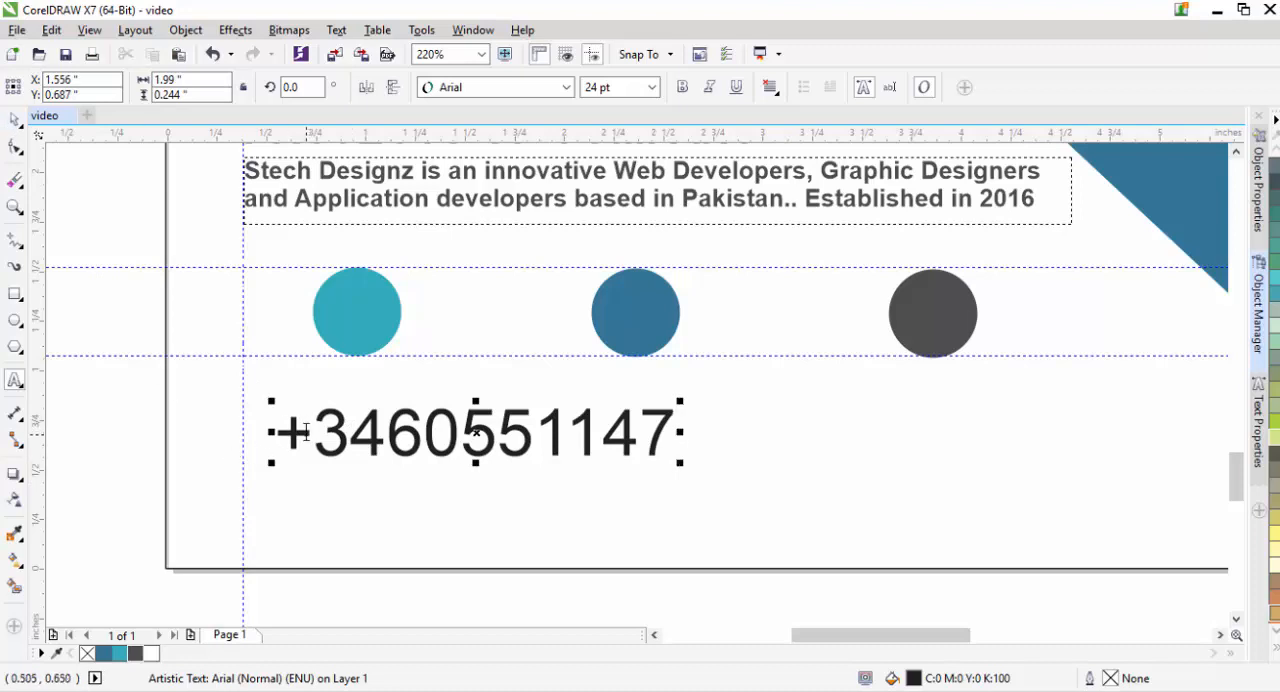
text(92)
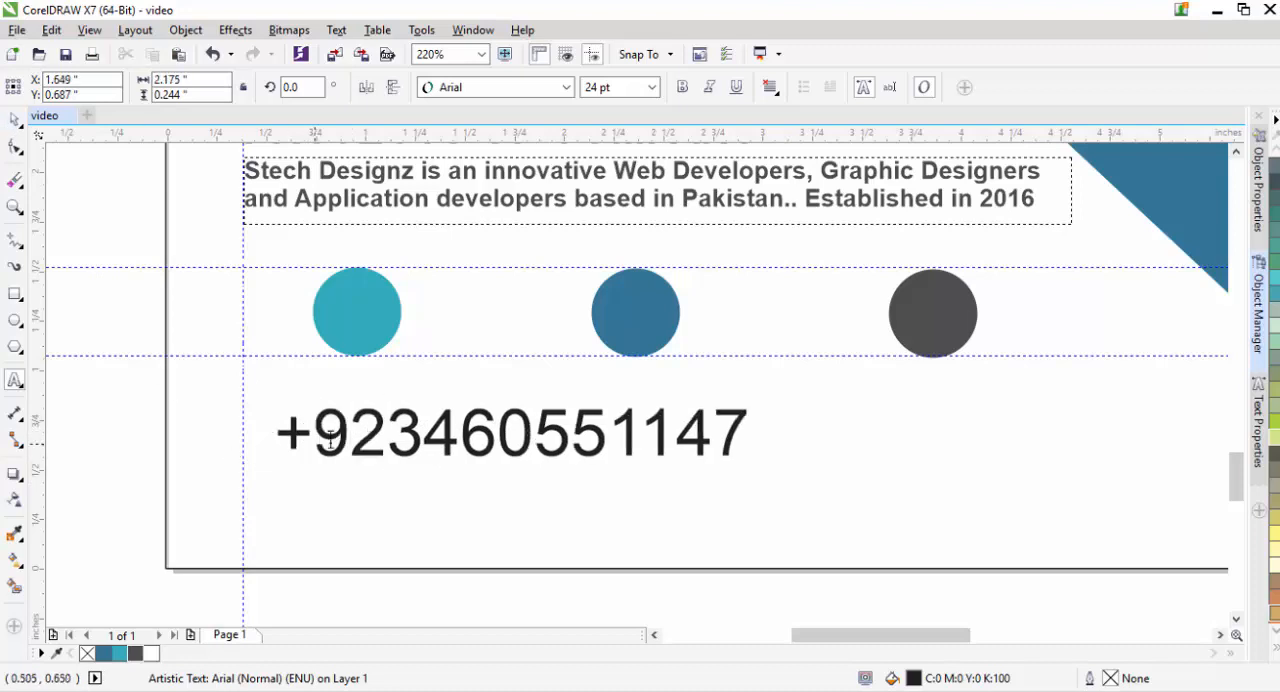
- Shrink the phone number to about 1 in wide, center it under the teal circle and move the lower guideline to its baseline
key(ctrl+space)
drag(751, 463, 600, 443)
drag(457, 434, 357, 405)
drag(506, 355, 504, 416)
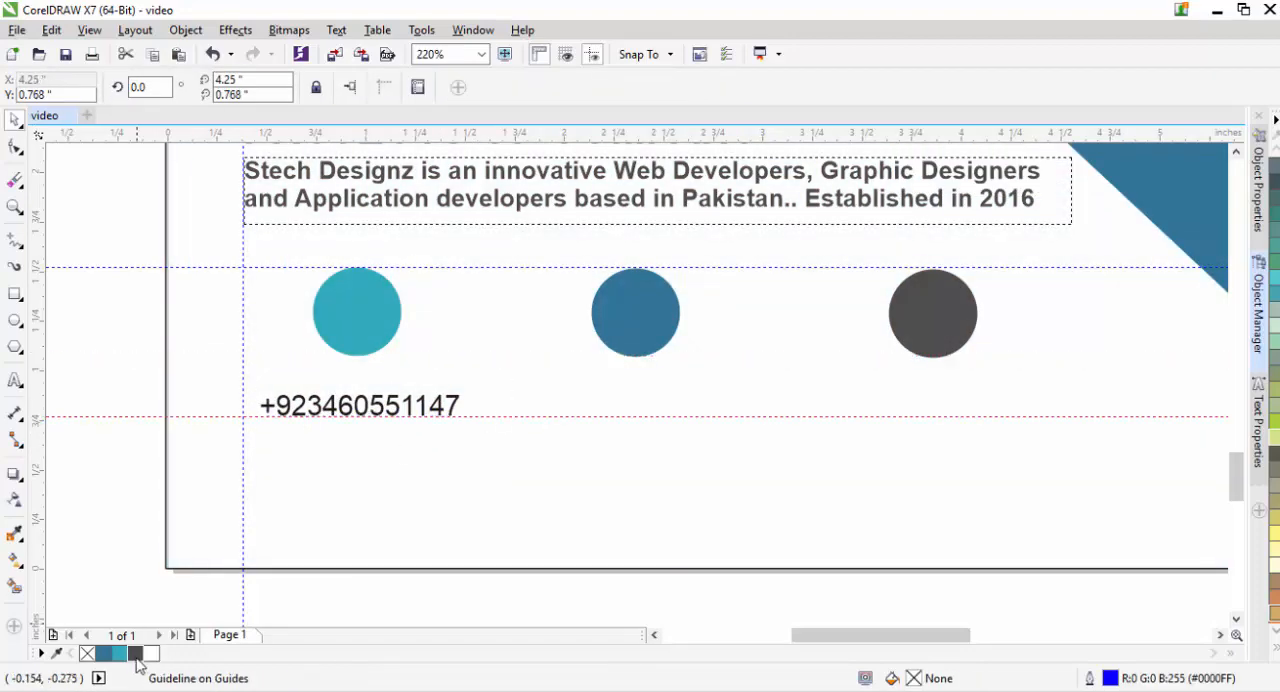
- Color the phone number dark gray and place copies of it under the blue and dark gray circles
click(352, 413)
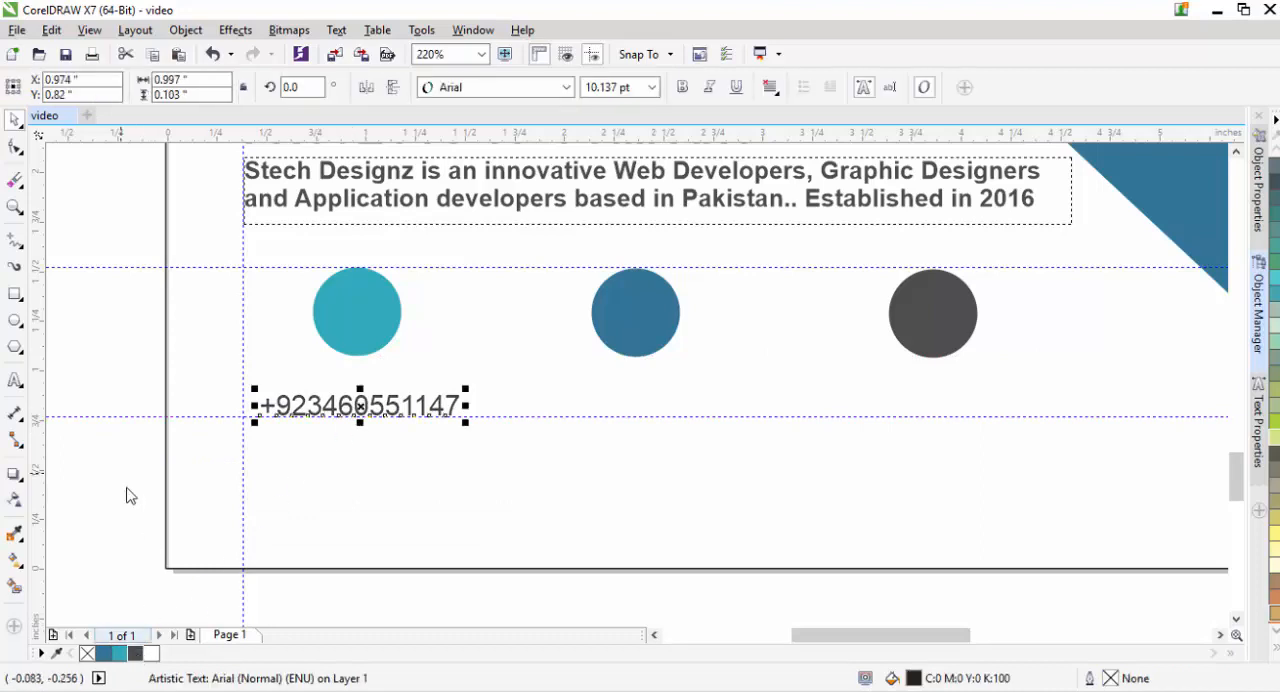
click(380, 420)
click(365, 413)
key(ctrl+d)
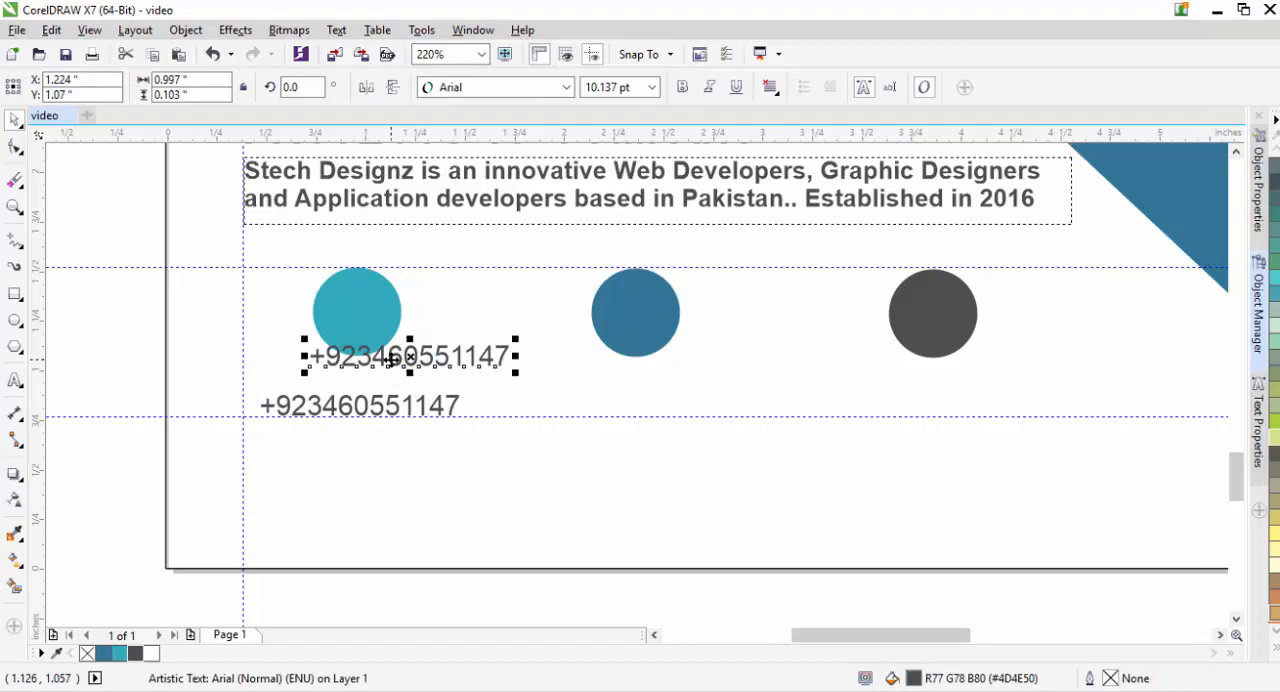
drag(410, 362, 936, 408)
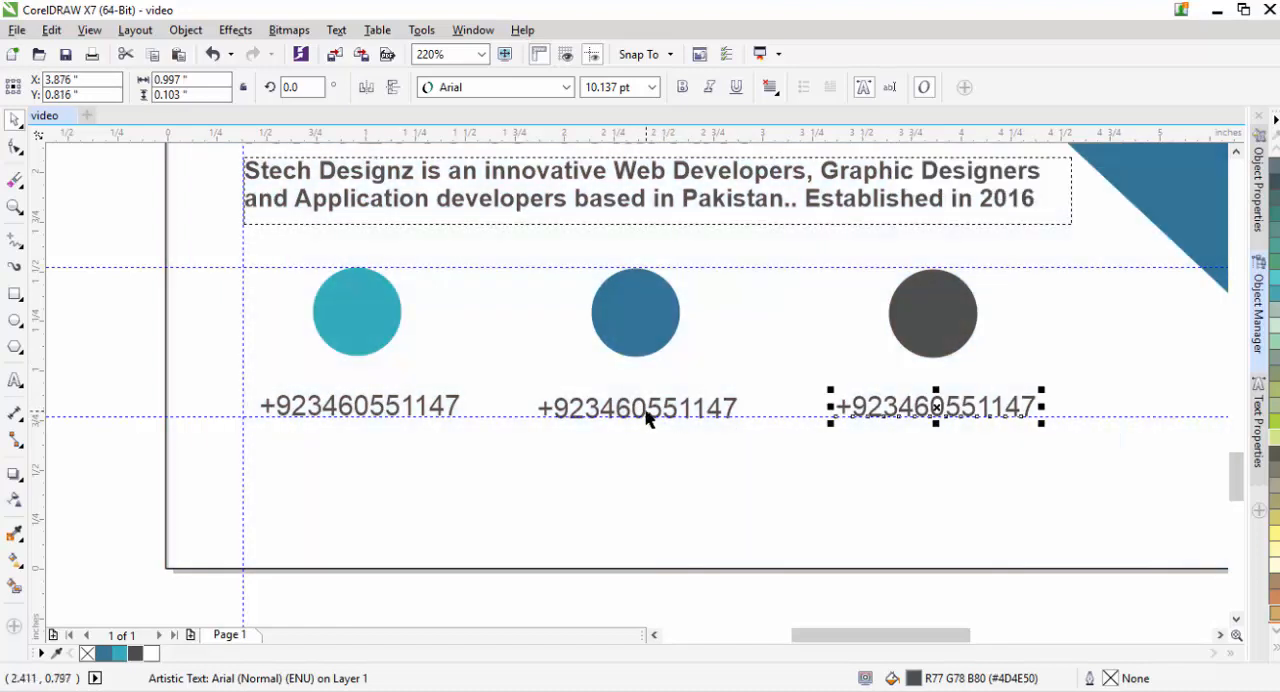
- Replace the text under the blue circle with the company's e-mail address
double_click(646, 406)
key(ctrl+a)
text(info)
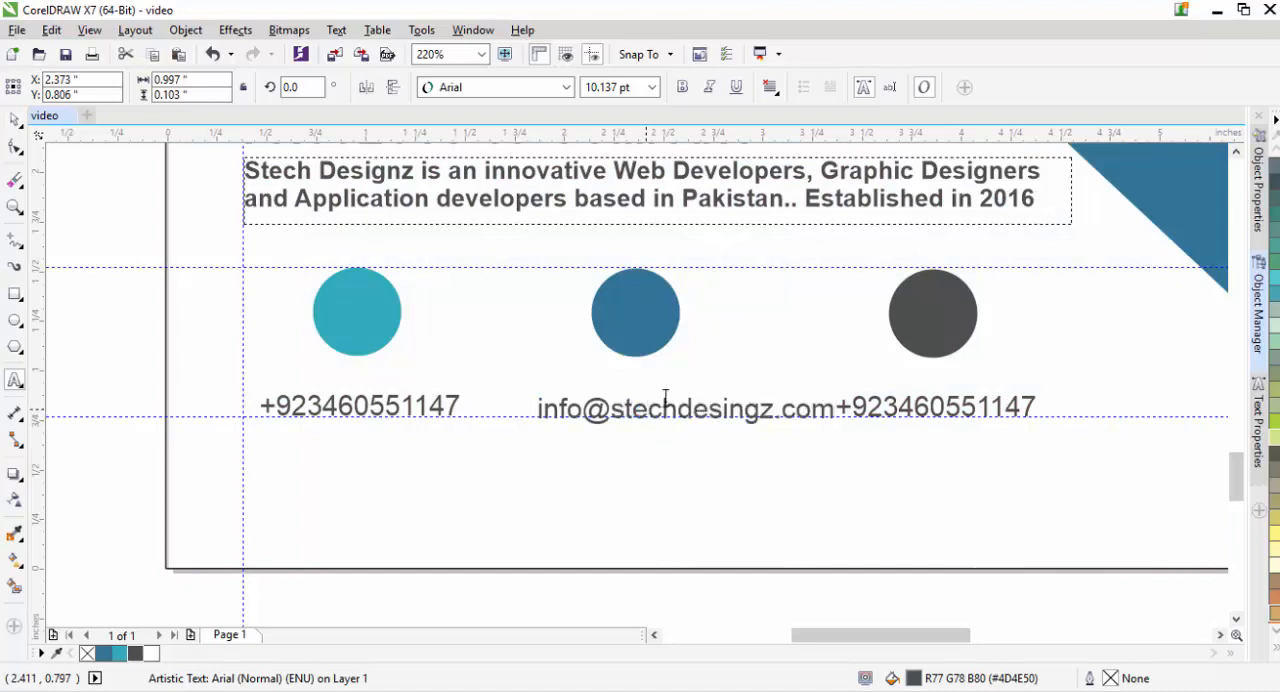
click(922, 404)
key(ctrl+a)
text(ww)
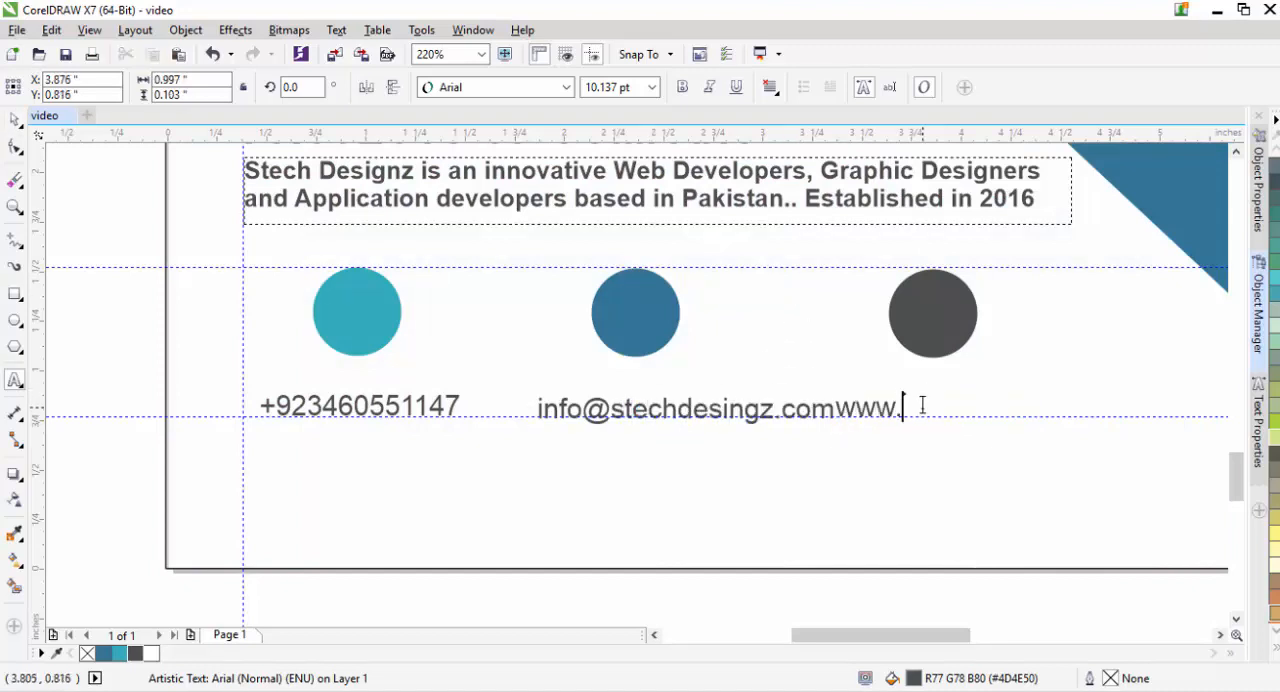
text(w.stechdesinz.com)
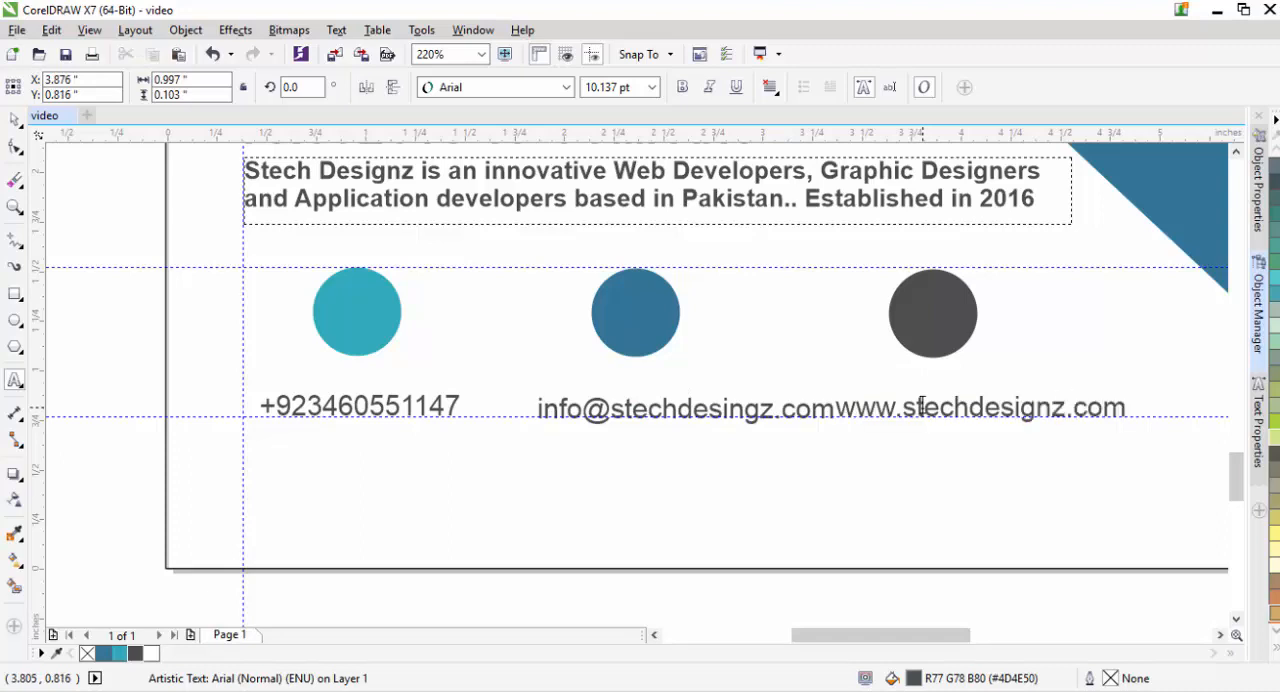
key(Escape)
click(14, 119)
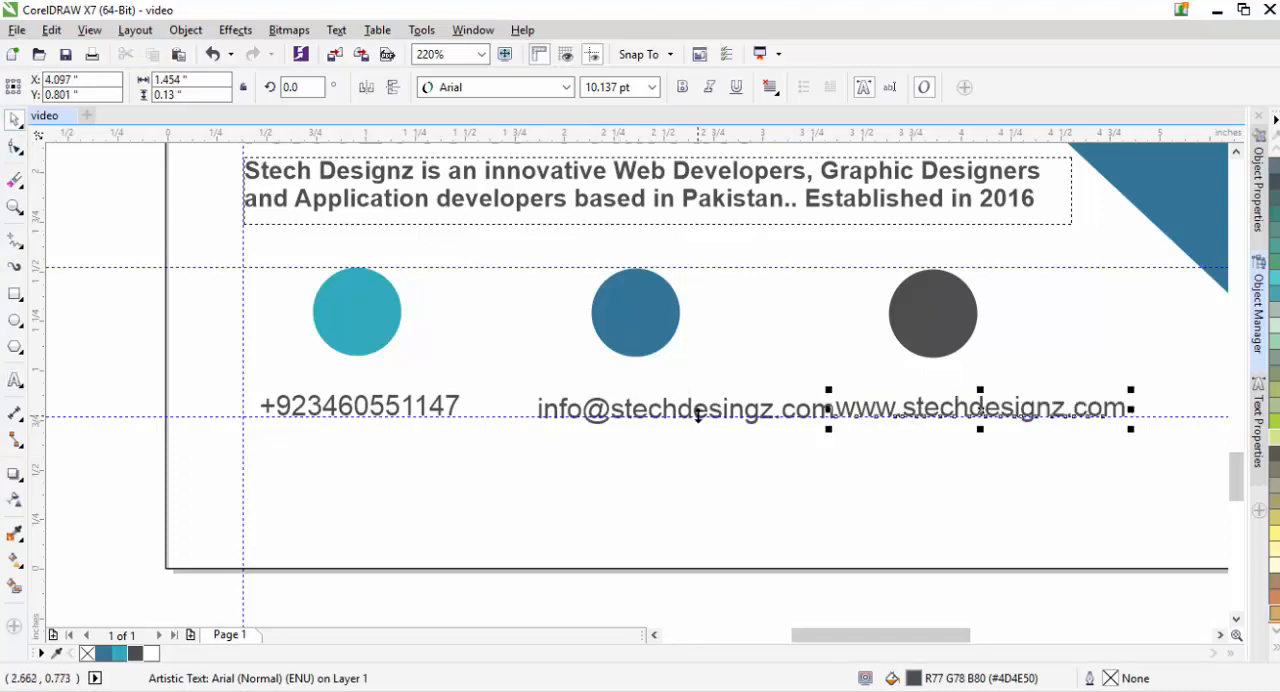
- Move the e-mail line left to center it under the blue circle and shift the web address slightly left
click(689, 413)
drag(687, 411, 640, 410)
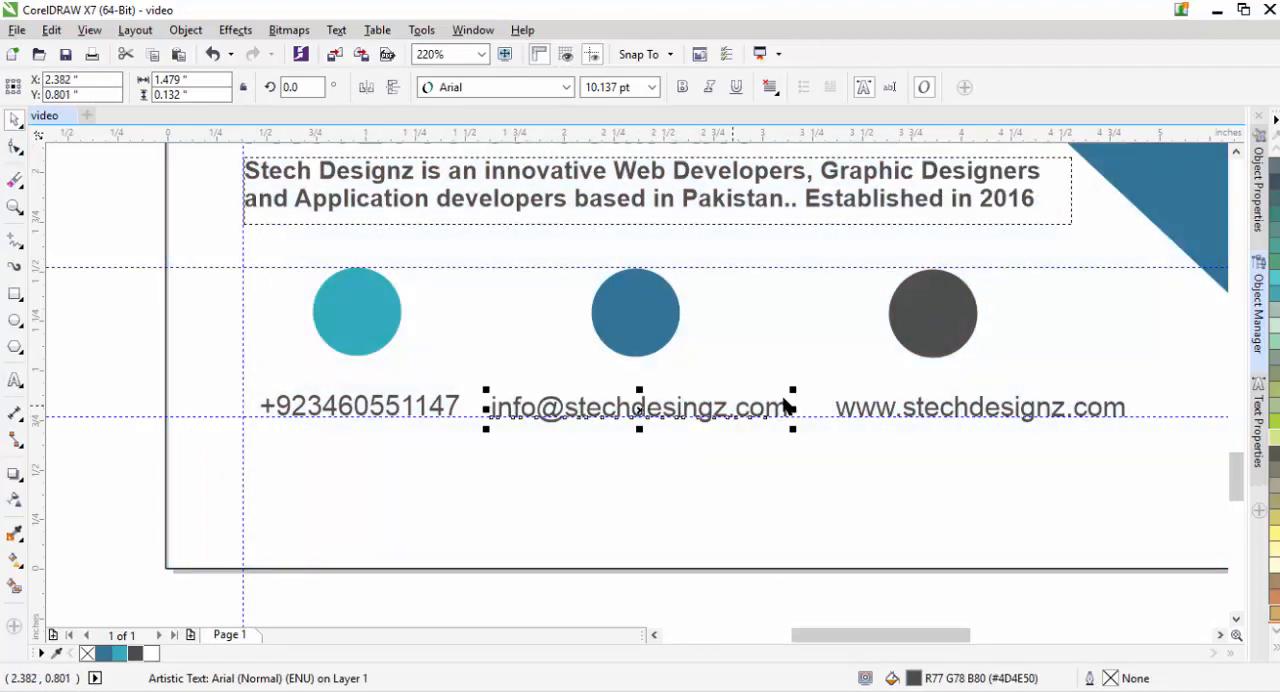
click(933, 333)
drag(965, 411, 954, 410)
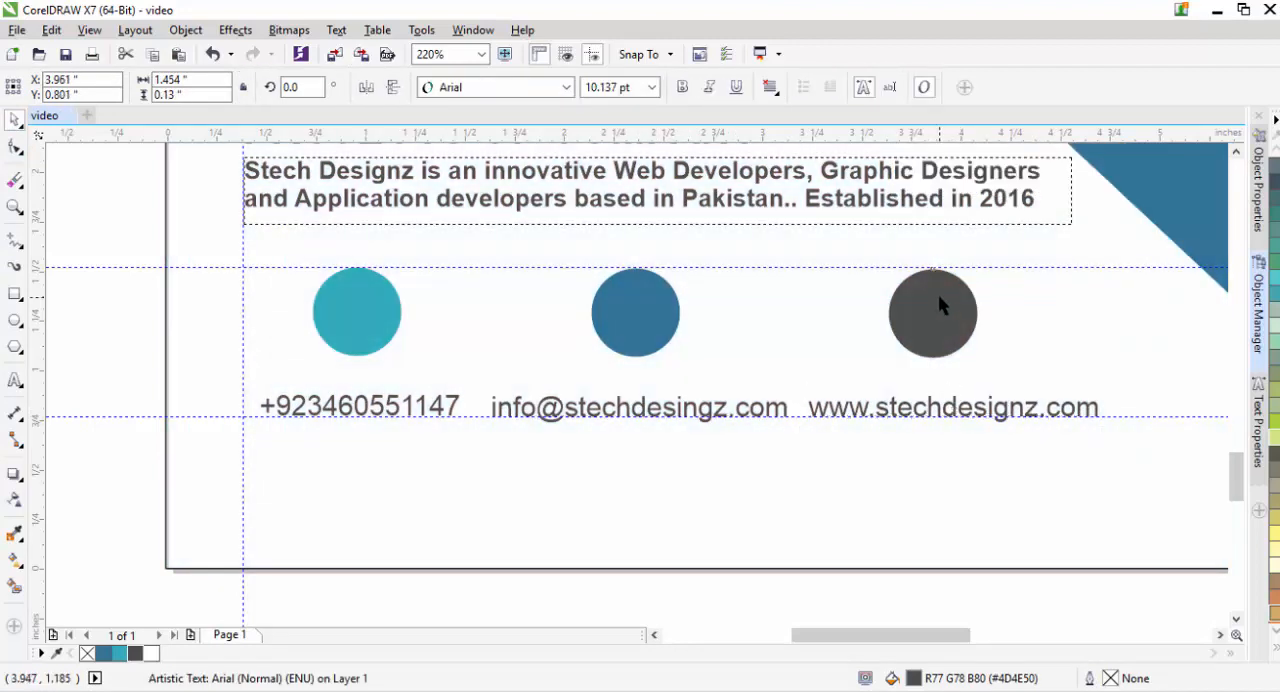
- Nudge the dark gray circle up and right and the blue circle right to center them over their text lines
click(938, 291)
key(Up)
key(Right)
key(Right)
key(Right)
key(Right)
key(Right)
key(Left)
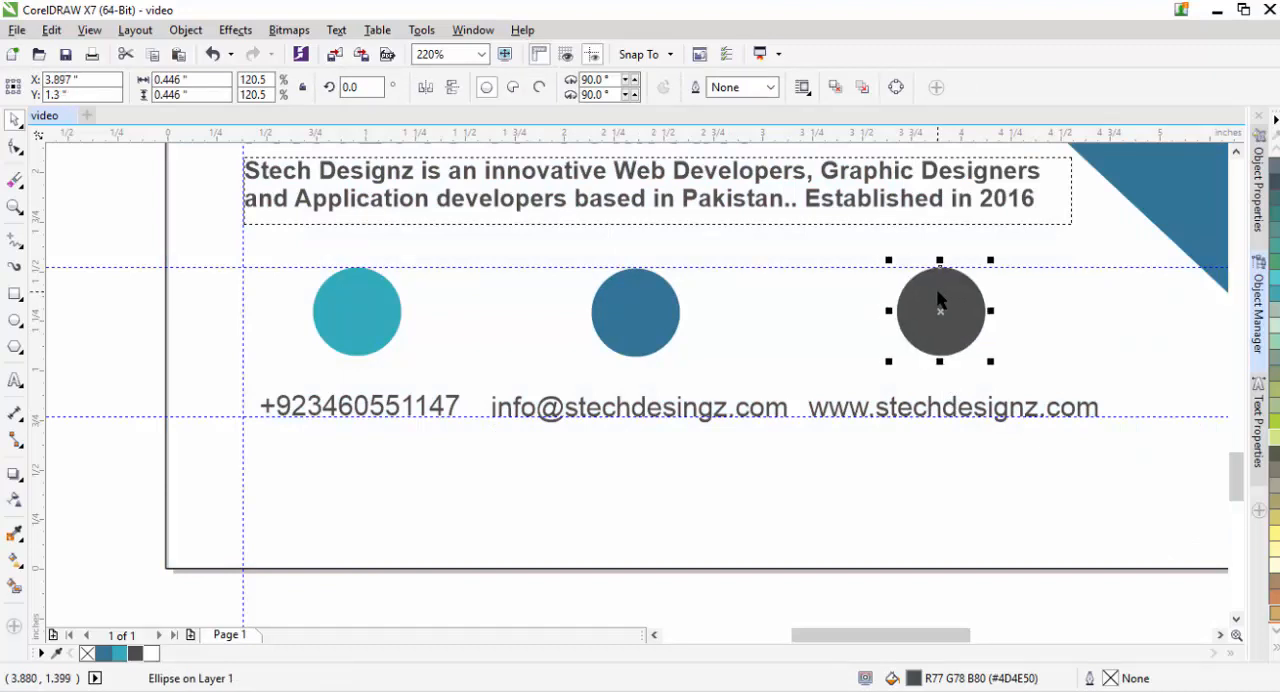
click(597, 308)
key(Right)
key(Right)
key(Right)
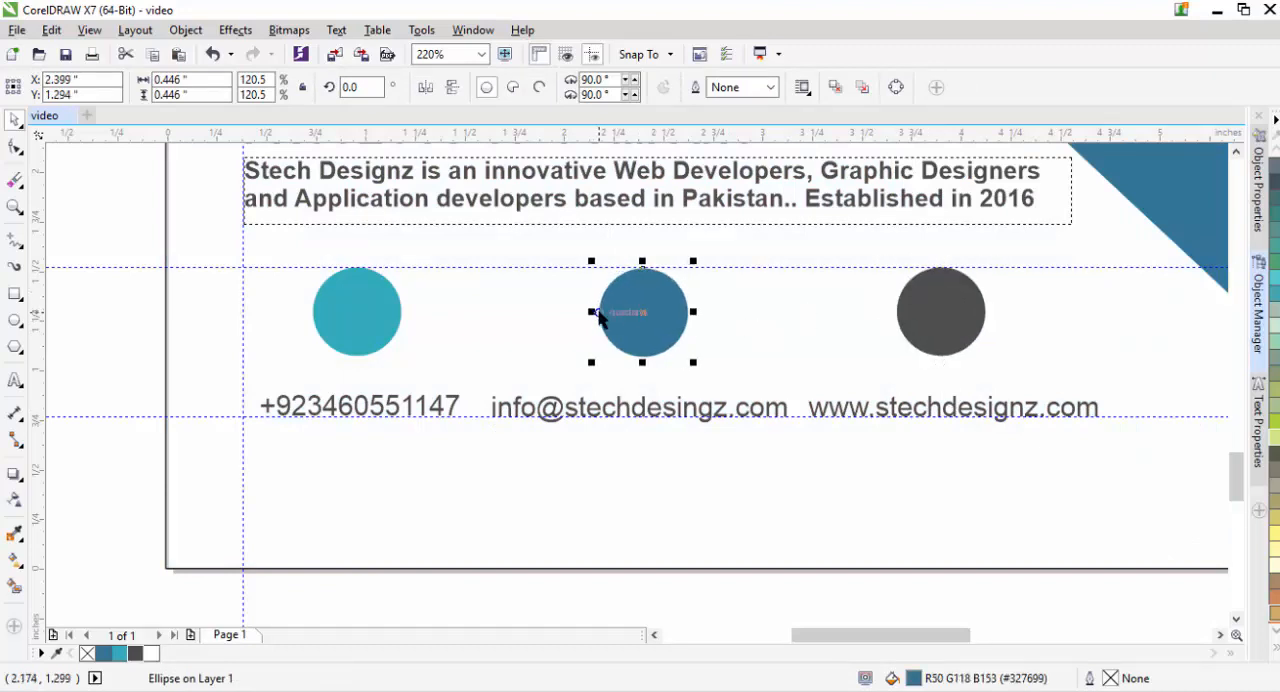
- Shift the dark gray circle and the web address together about 0.11 in to the right
click(975, 335)
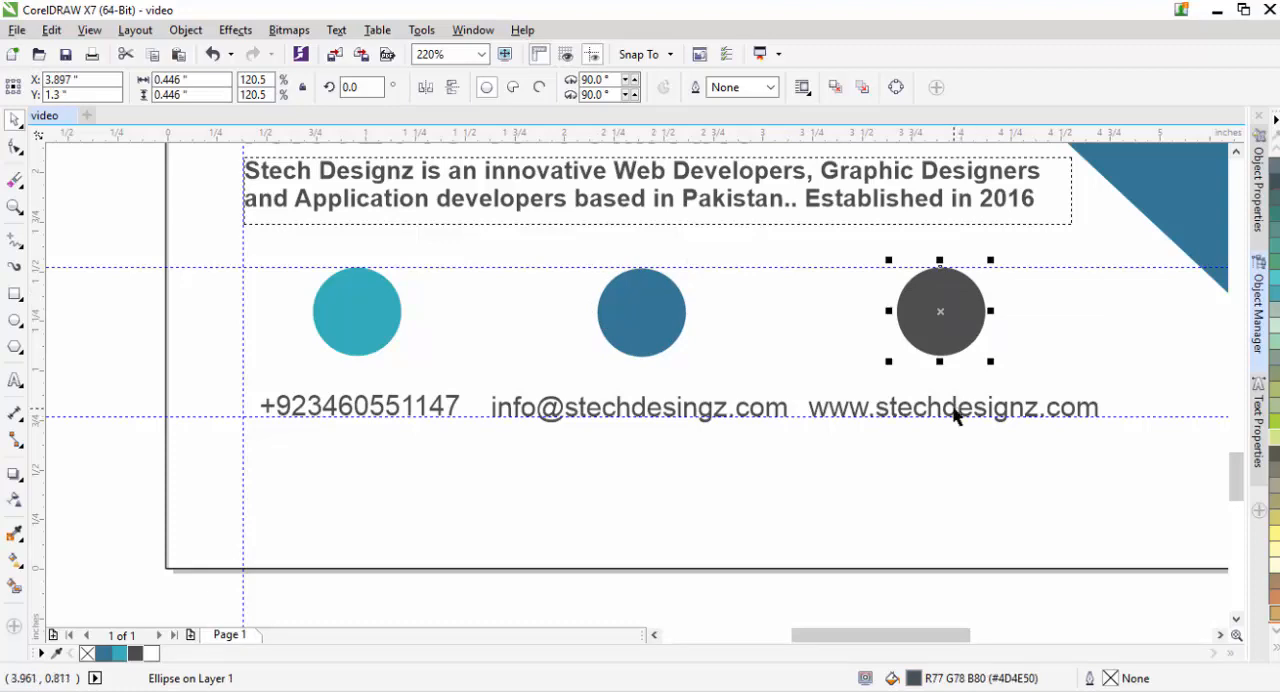
shift+click(955, 412)
key(Right)
key(Right)
key(Right)
key(Right)
key(Right)
key(Right)
key(Right)
key(Right)
key(Right)
key(Right)
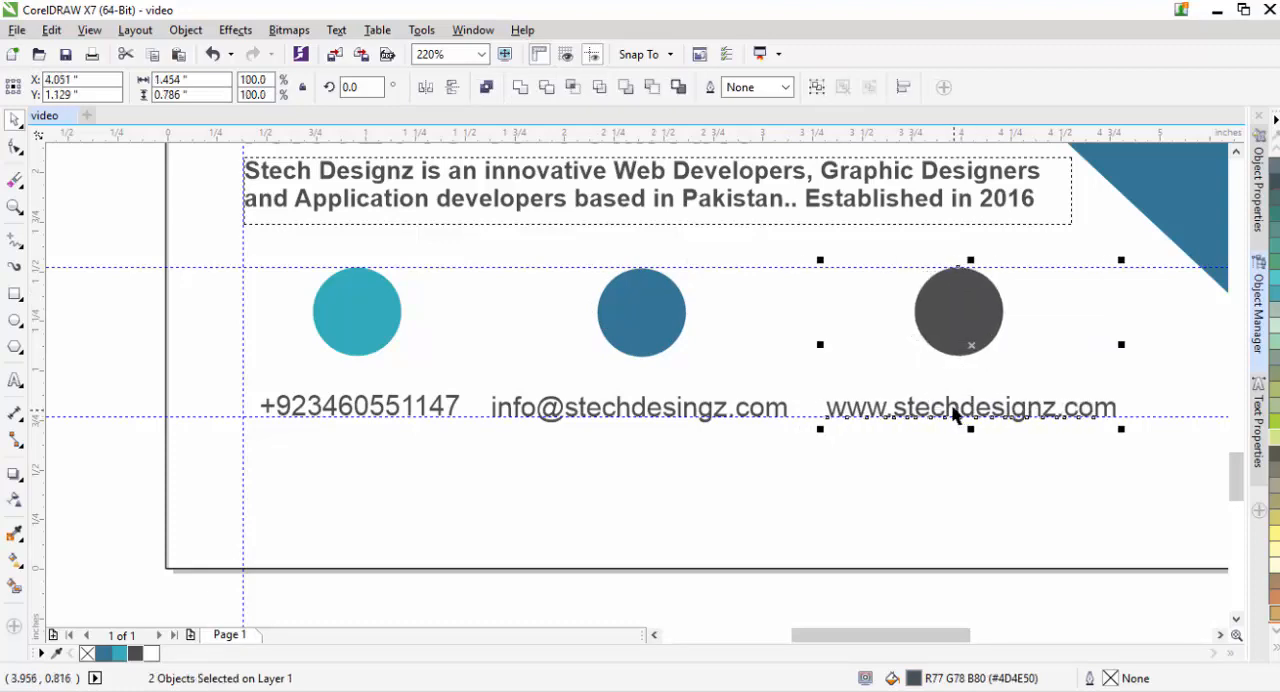
key(Right)
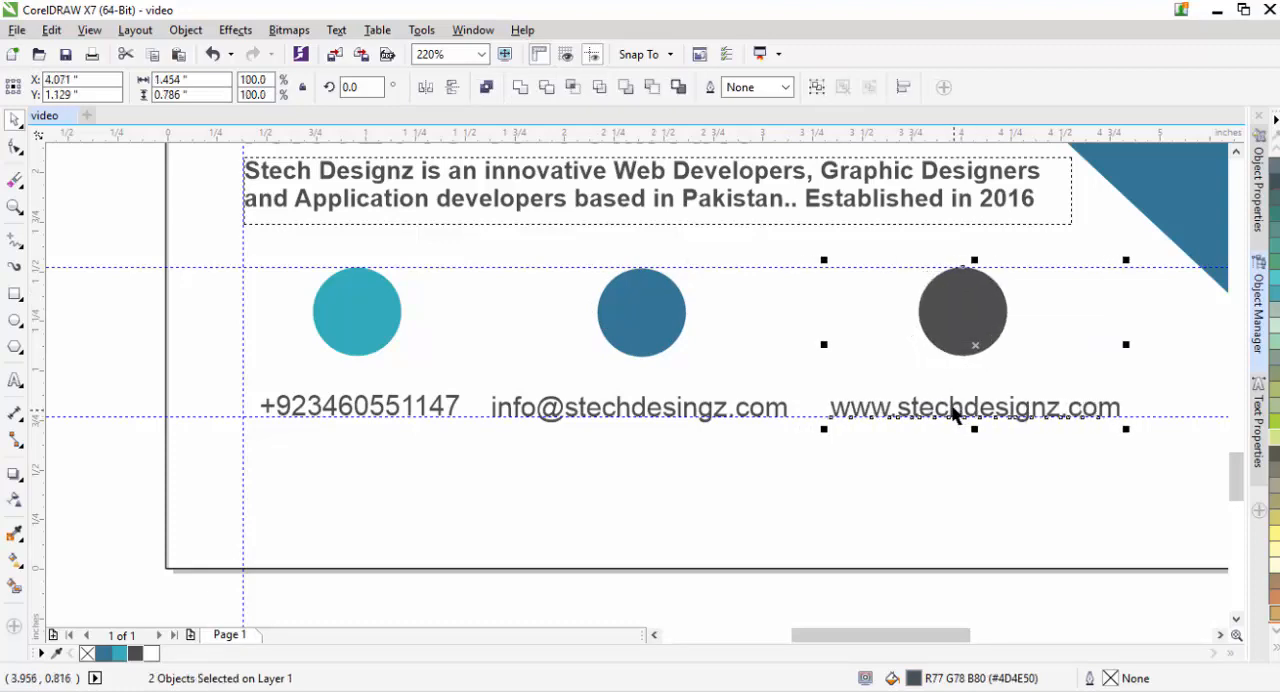
- Shift the blue circle and the e-mail line together about 0.03 in to the right
click(652, 325)
shift+click(641, 410)
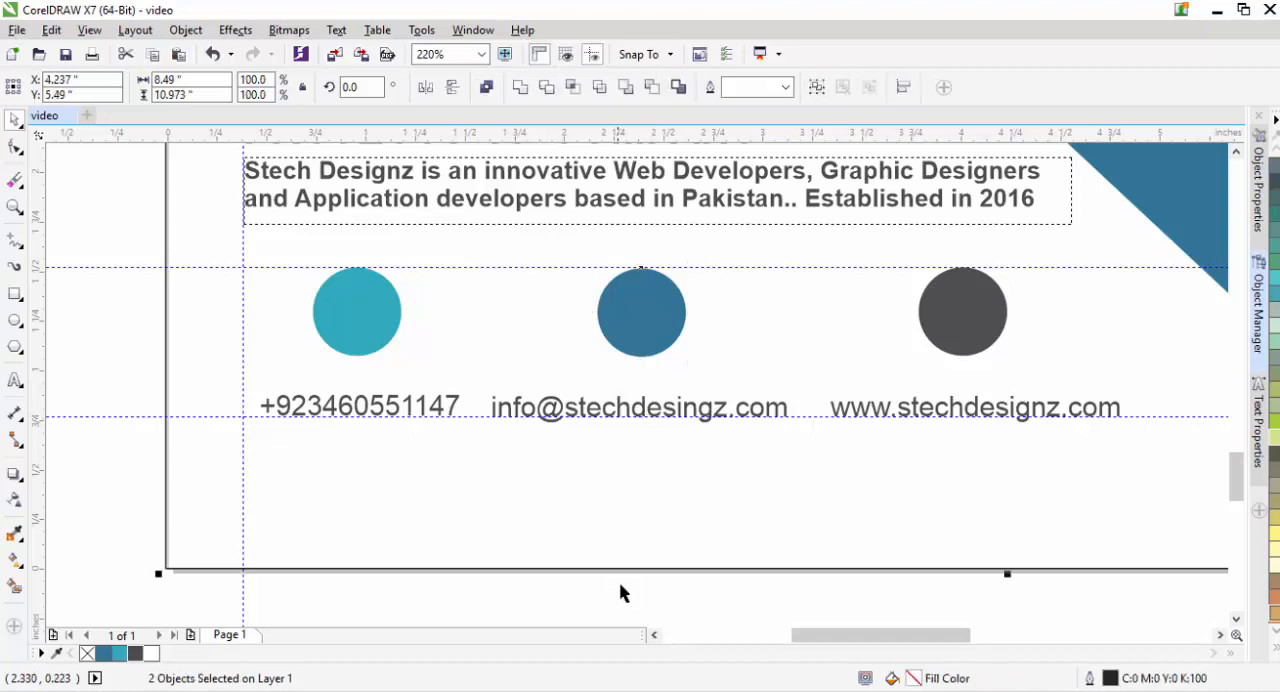
click(620, 586)
click(641, 418)
shift+click(651, 346)
key(Right)
key(Right)
key(Right)
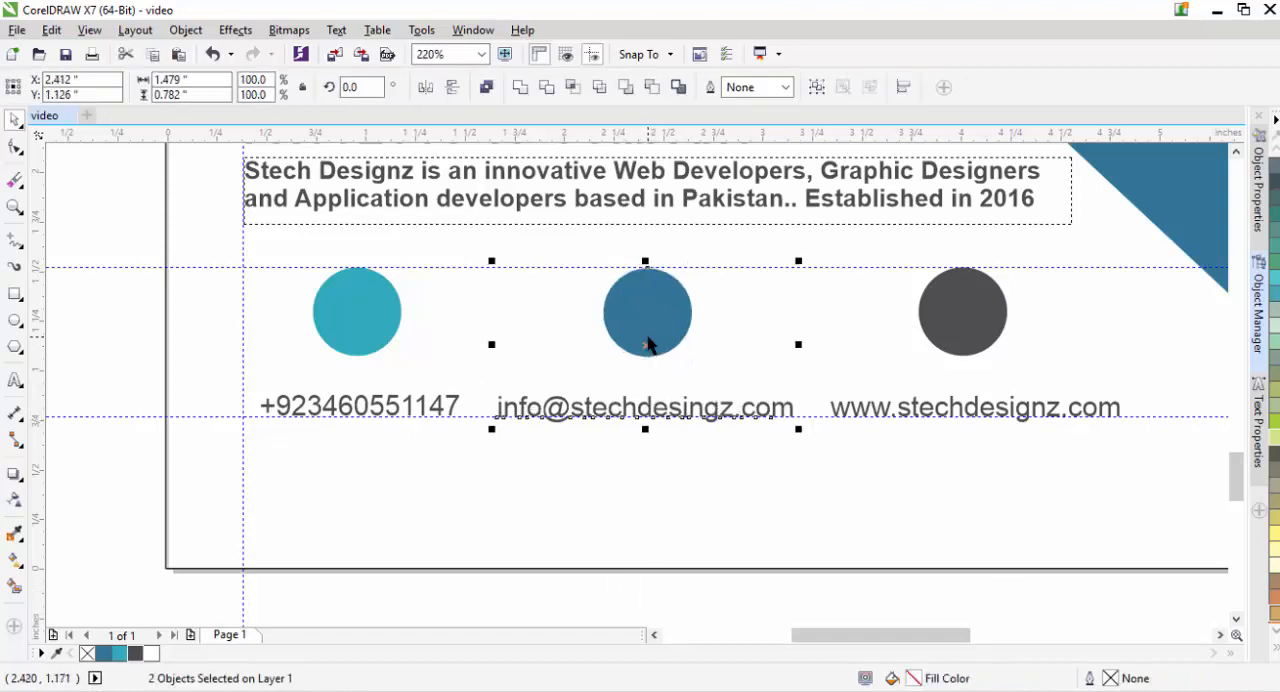
click(642, 616)
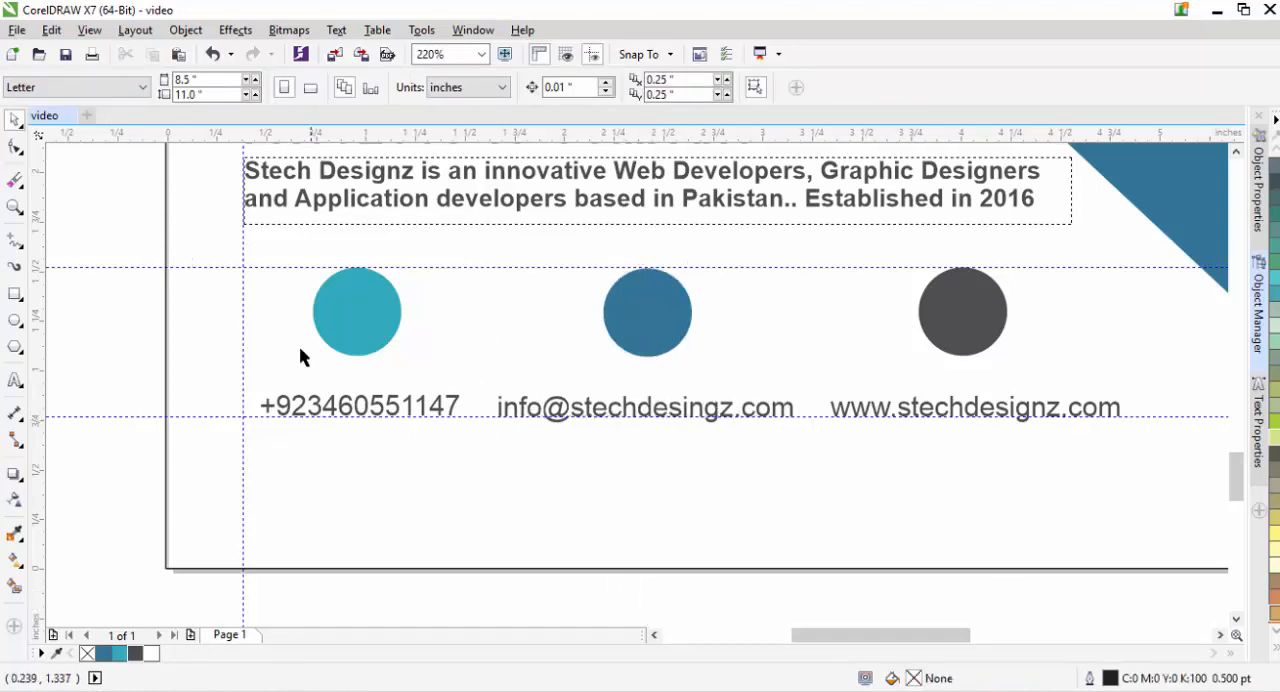
- Move the phone, e-mail and web address lines together about 0.09 in up, closer to the circles
click(393, 415)
click(400, 414)
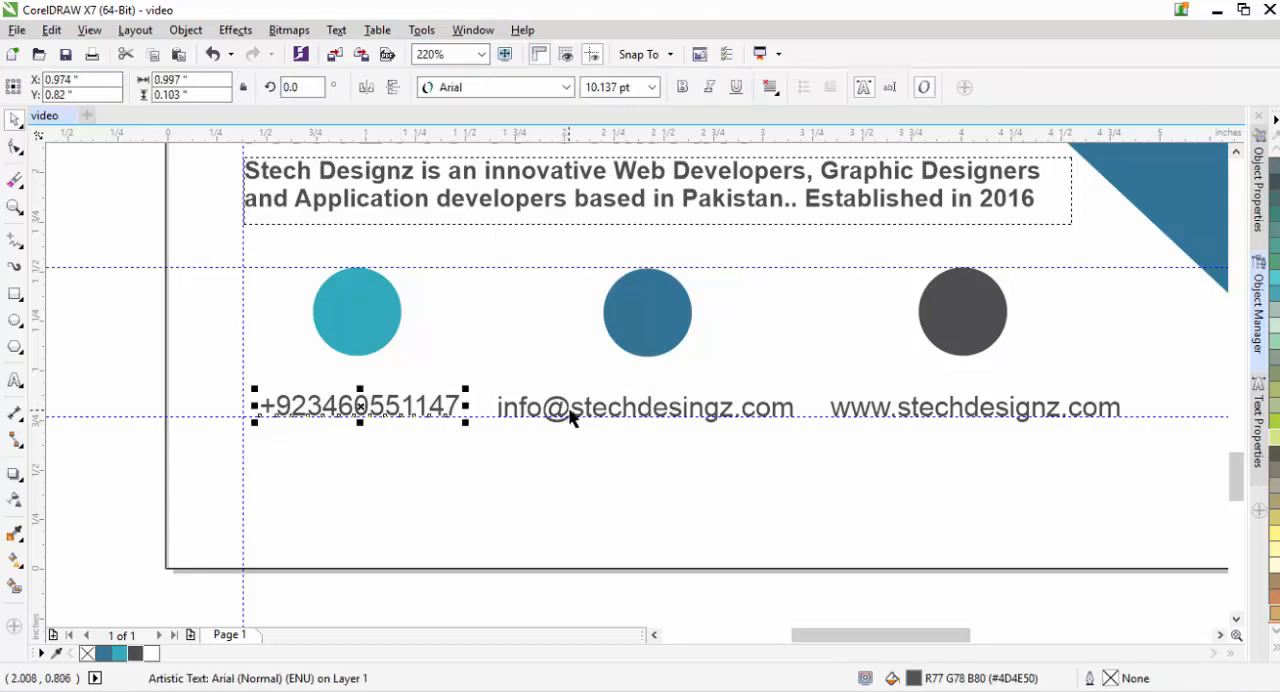
shift+click(590, 420)
shift+click(865, 413)
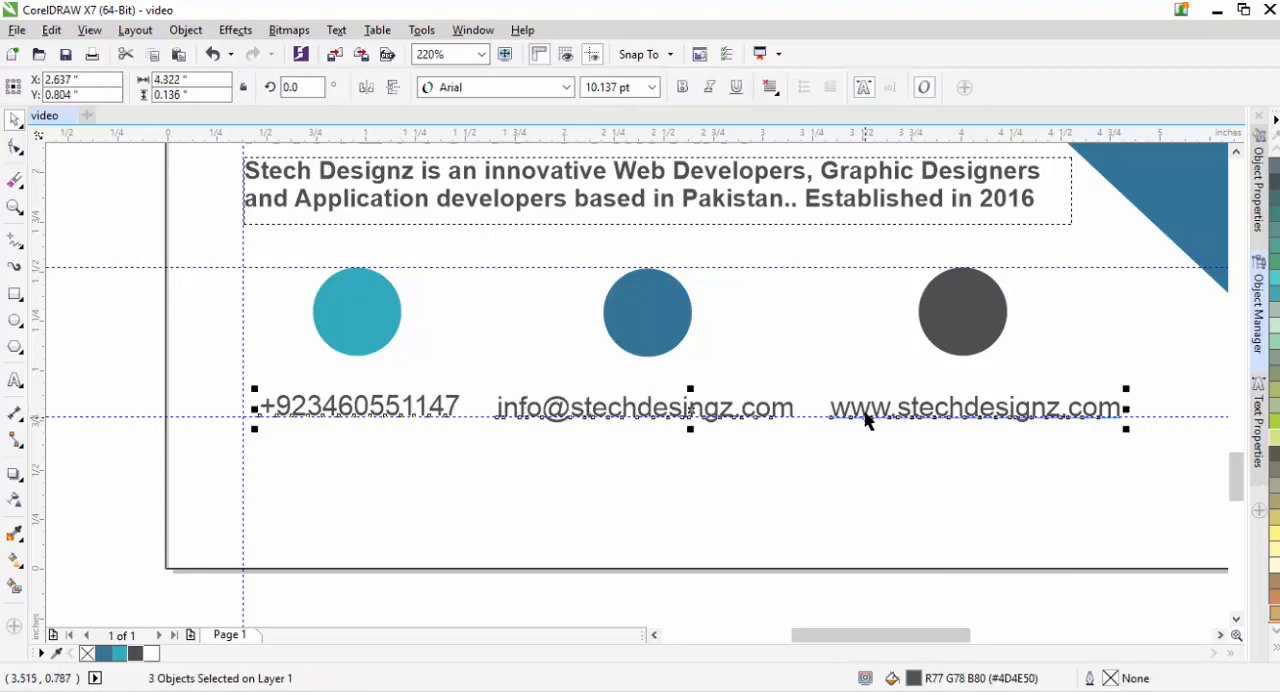
key(Up)
key(Up)
key(Up)
key(Up)
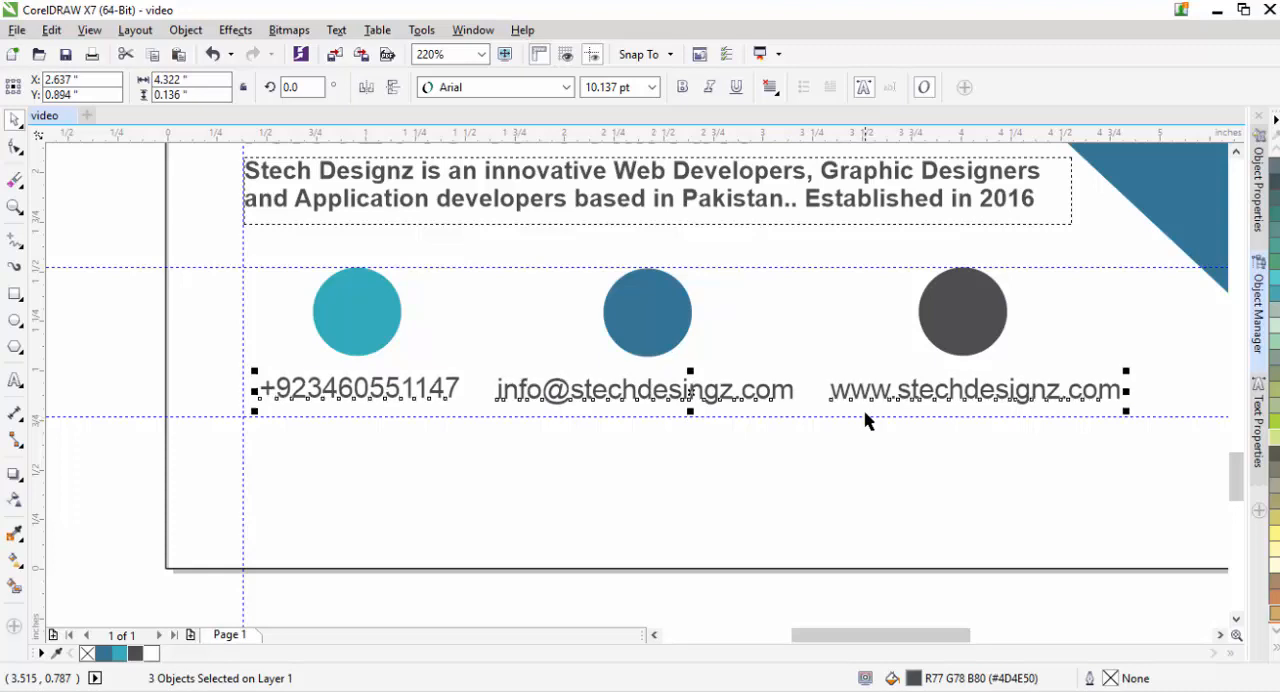
- Move all three circles and their contact lines down together, further below the description text
drag(134, 266, 1160, 431)
key(Down)
key(Down)
key(Down)
key(Down)
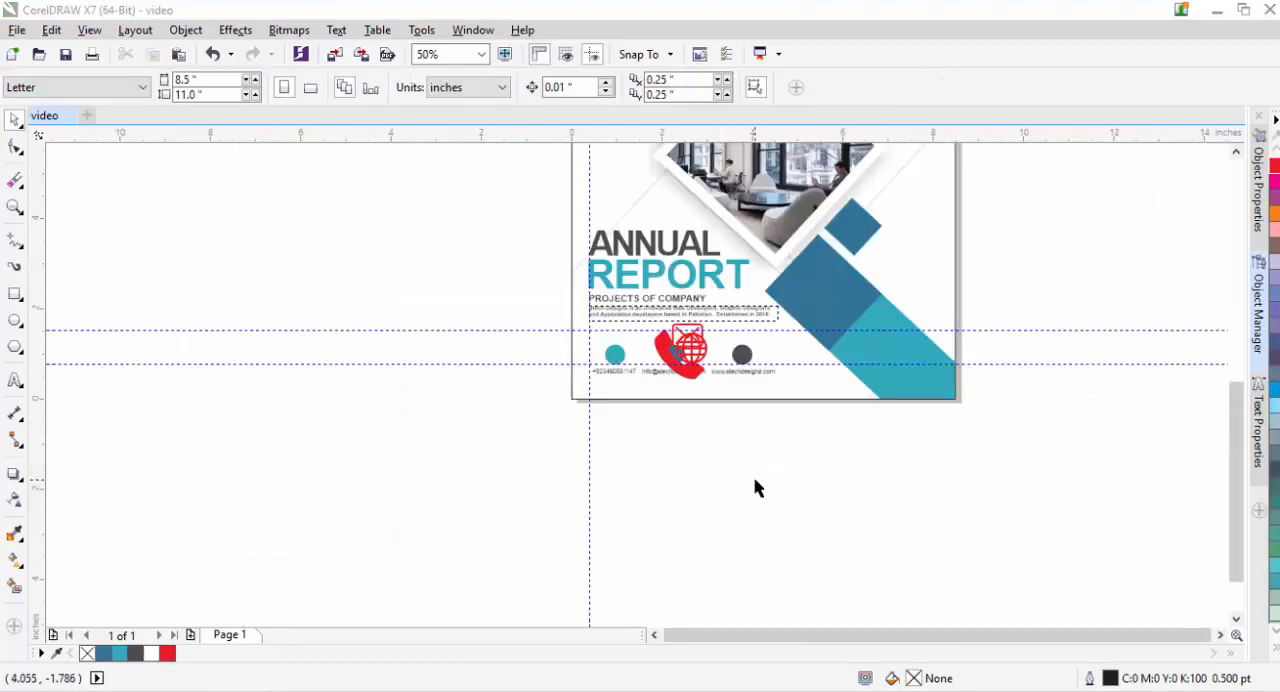
- Shrink the red phone icon to about 0.28 in, centre it in the teal circle and fill it white
key(z)
drag(529, 311, 853, 422)
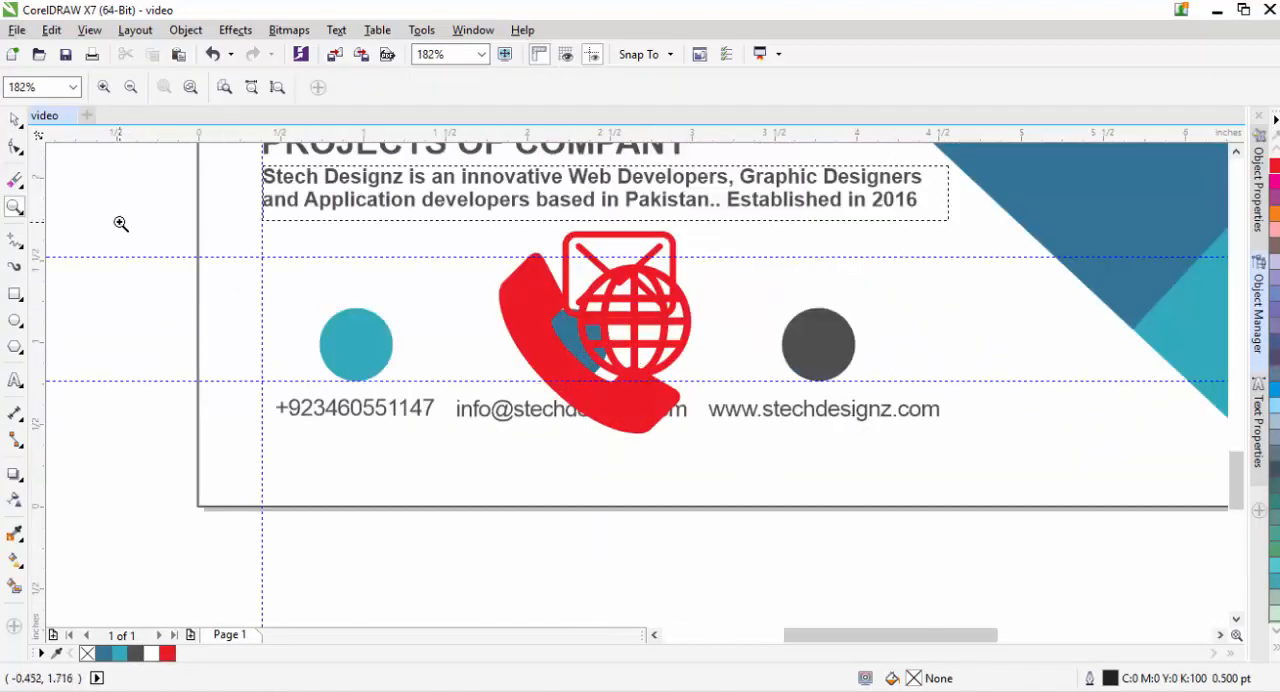
drag(136, 217, 975, 455)
click(15, 121)
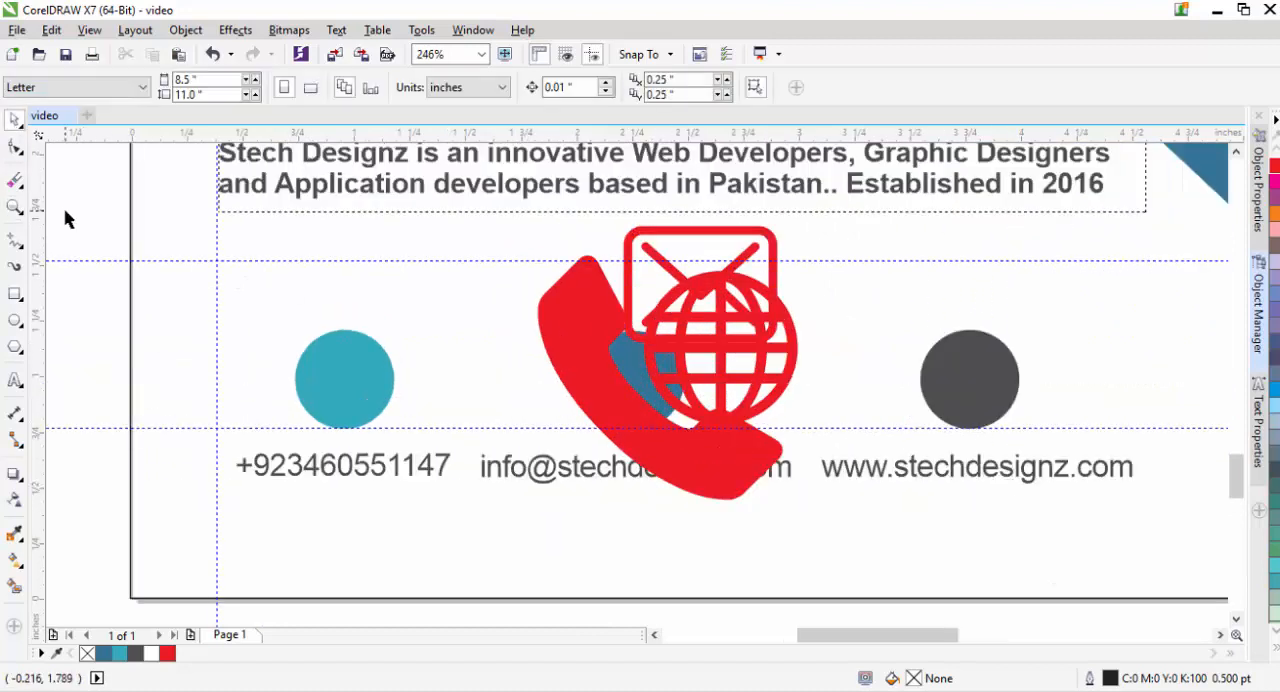
drag(575, 395, 331, 382)
drag(515, 501, 423, 449)
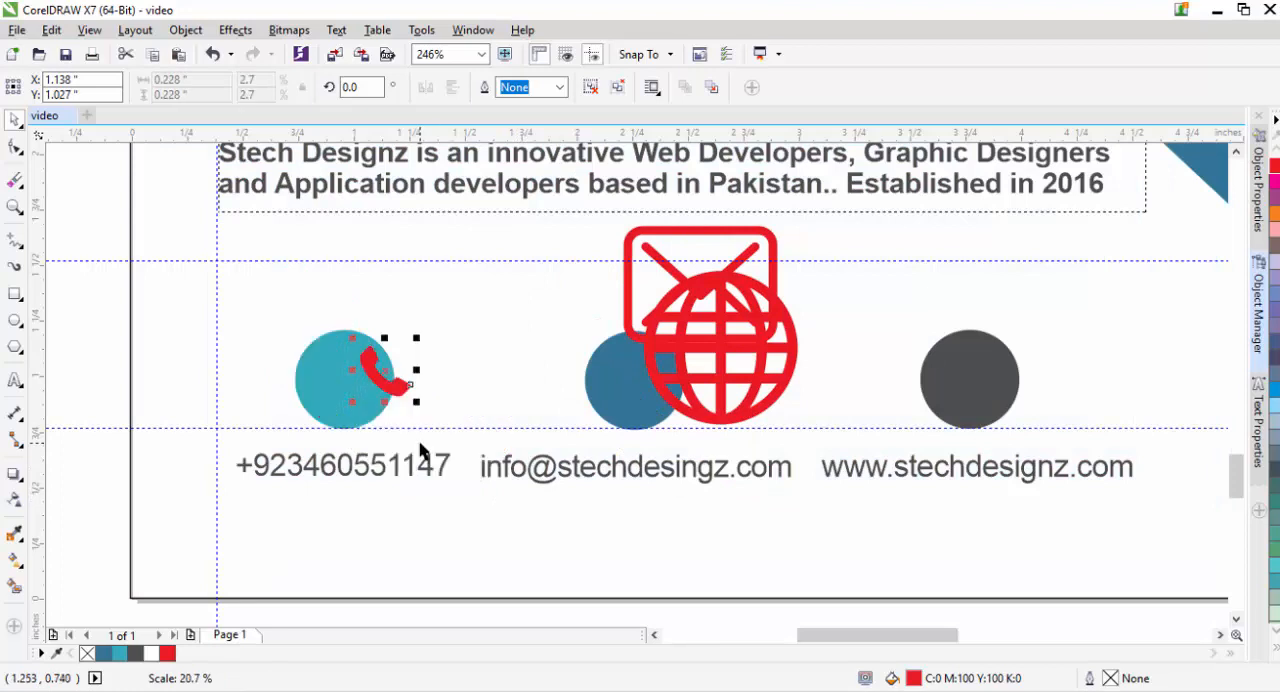
drag(398, 380, 386, 417)
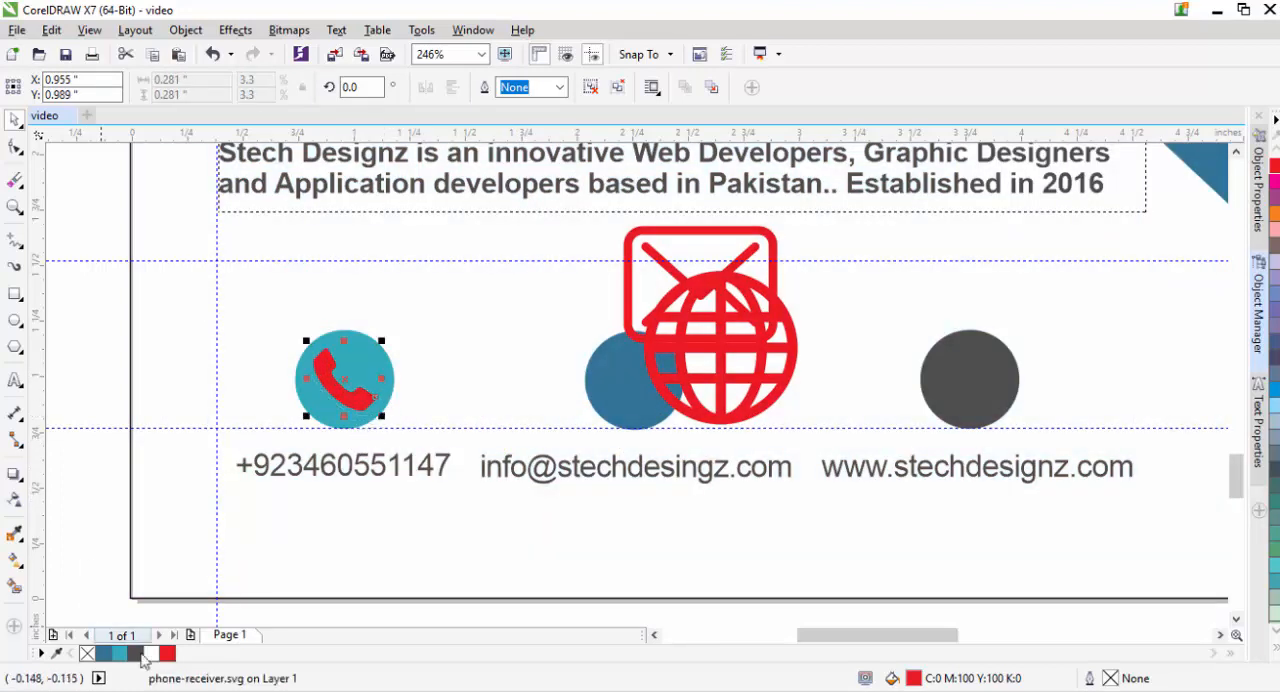
click(150, 654)
click(62, 429)
- Move the globe icon over the dark gray circle, and fit the envelope icon in white, about 0.31 in wide, inside the blue circle
click(727, 395)
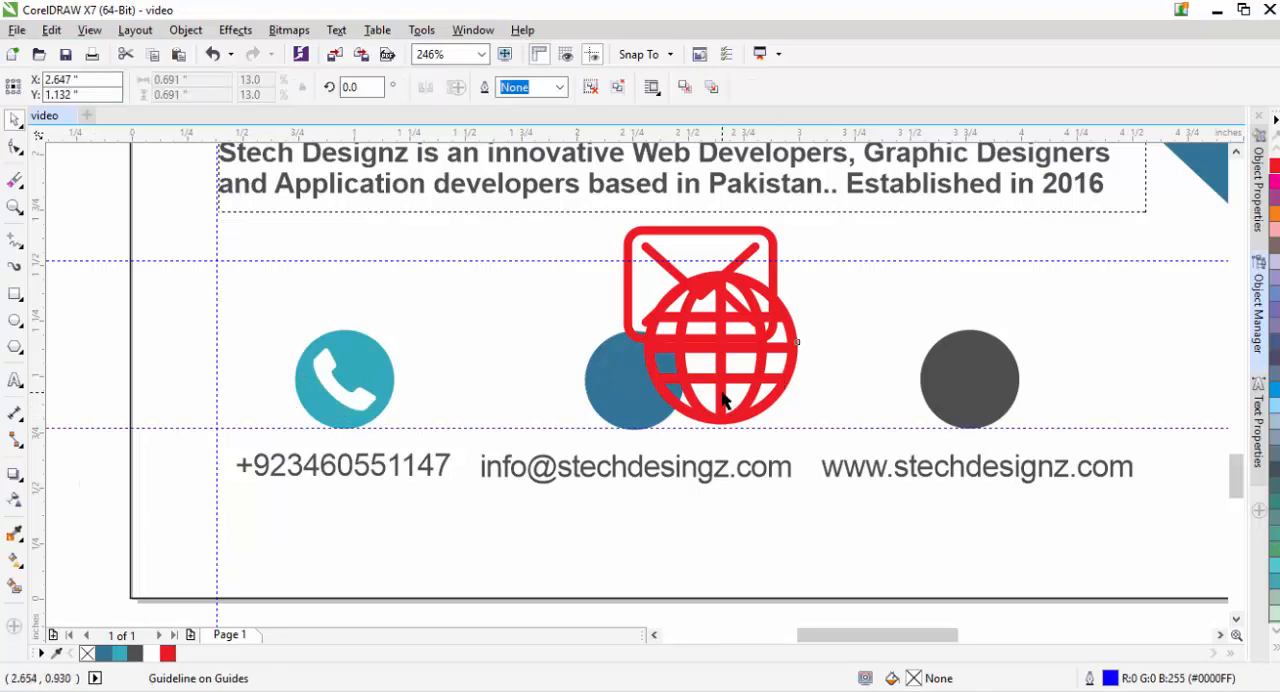
drag(722, 380, 972, 355)
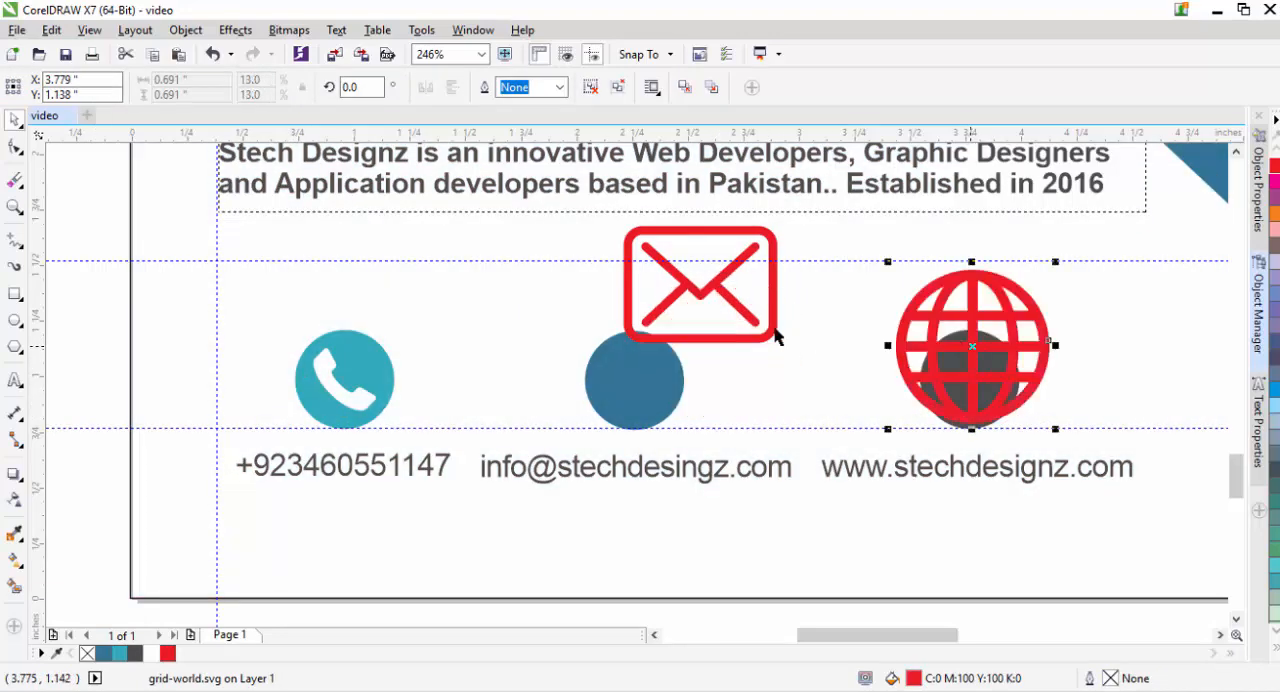
drag(771, 331, 675, 433)
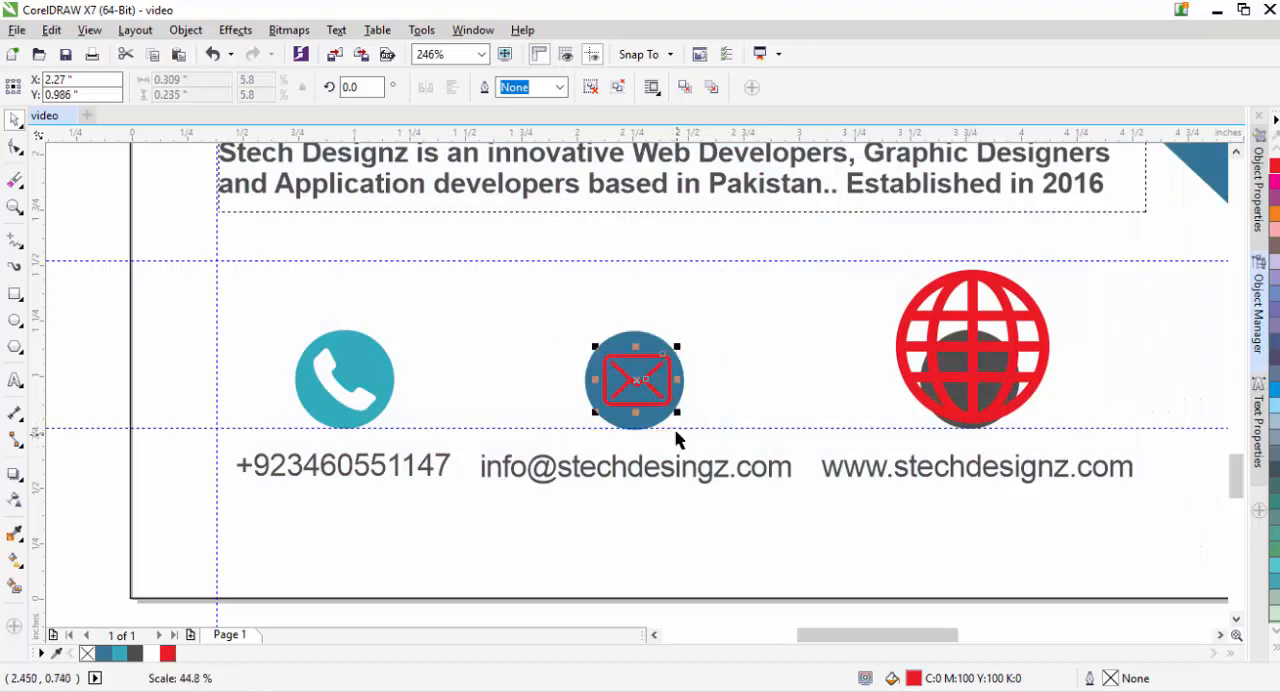
drag(640, 384, 638, 386)
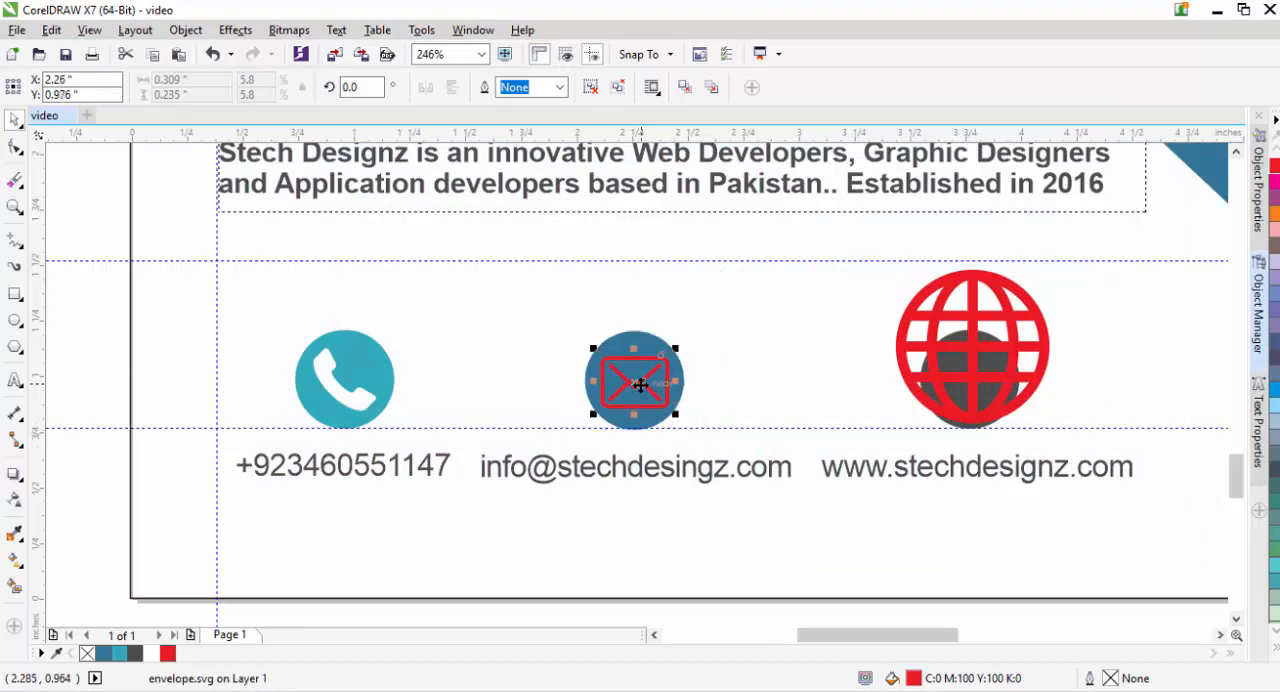
click(156, 654)
click(725, 413)
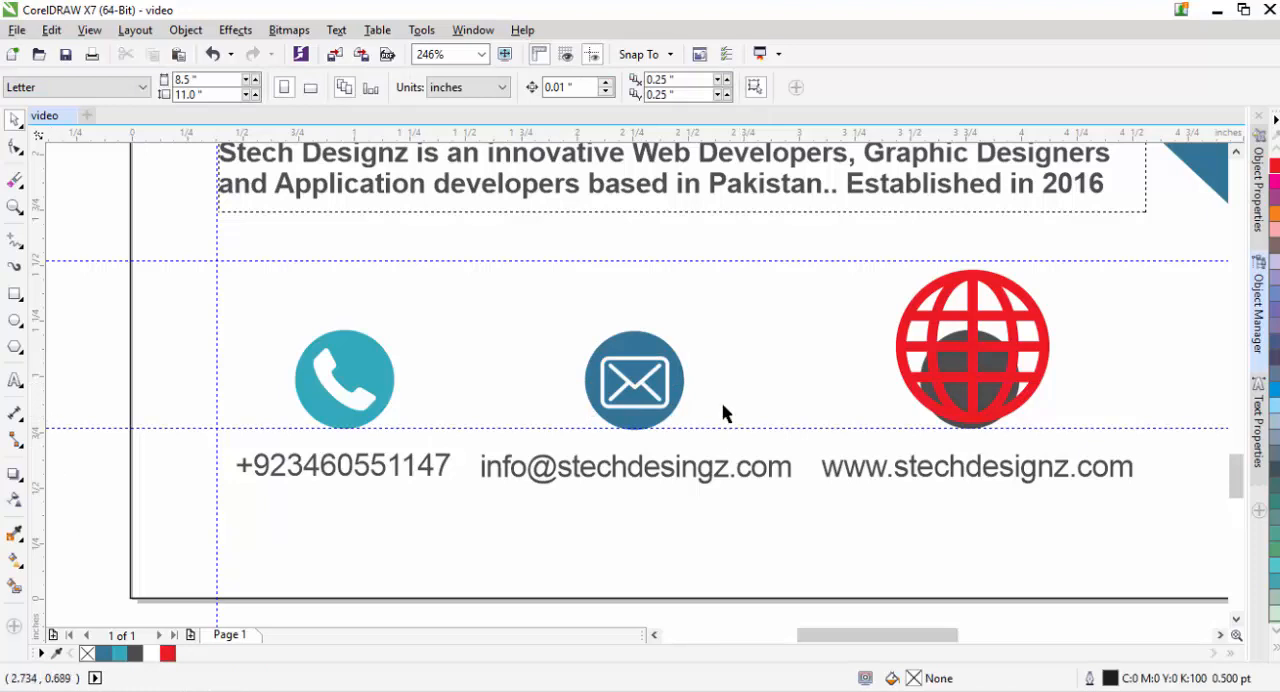
- Shrink the globe icon to about 0.33 in, centre it in the dark gray circle and fill it white
click(978, 380)
drag(1049, 429, 969, 378)
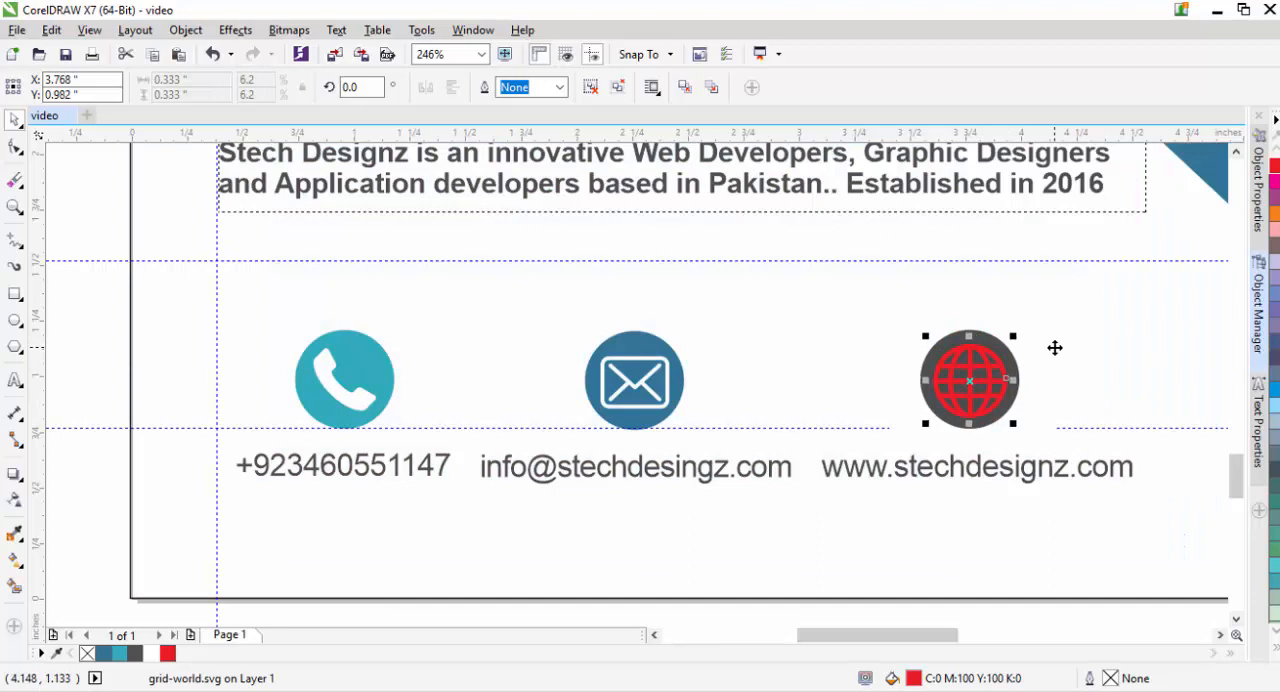
key(z)
drag(880, 323, 1043, 425)
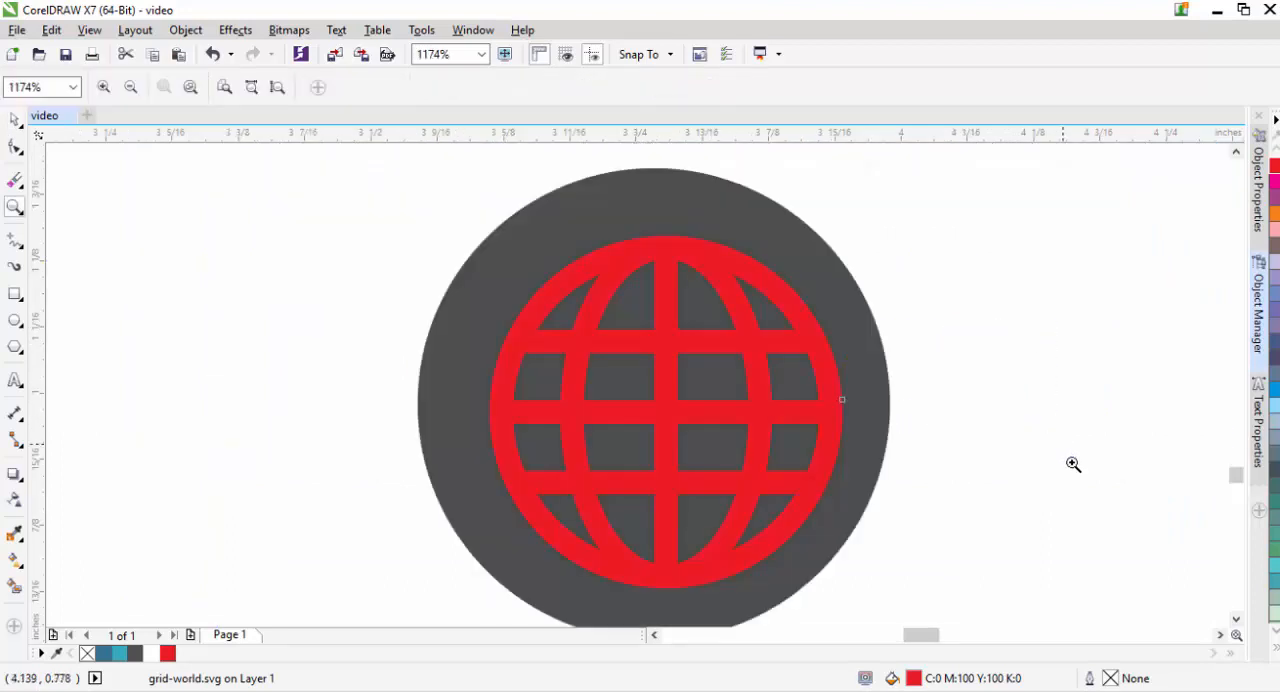
click(14, 121)
drag(665, 411, 648, 405)
click(152, 653)
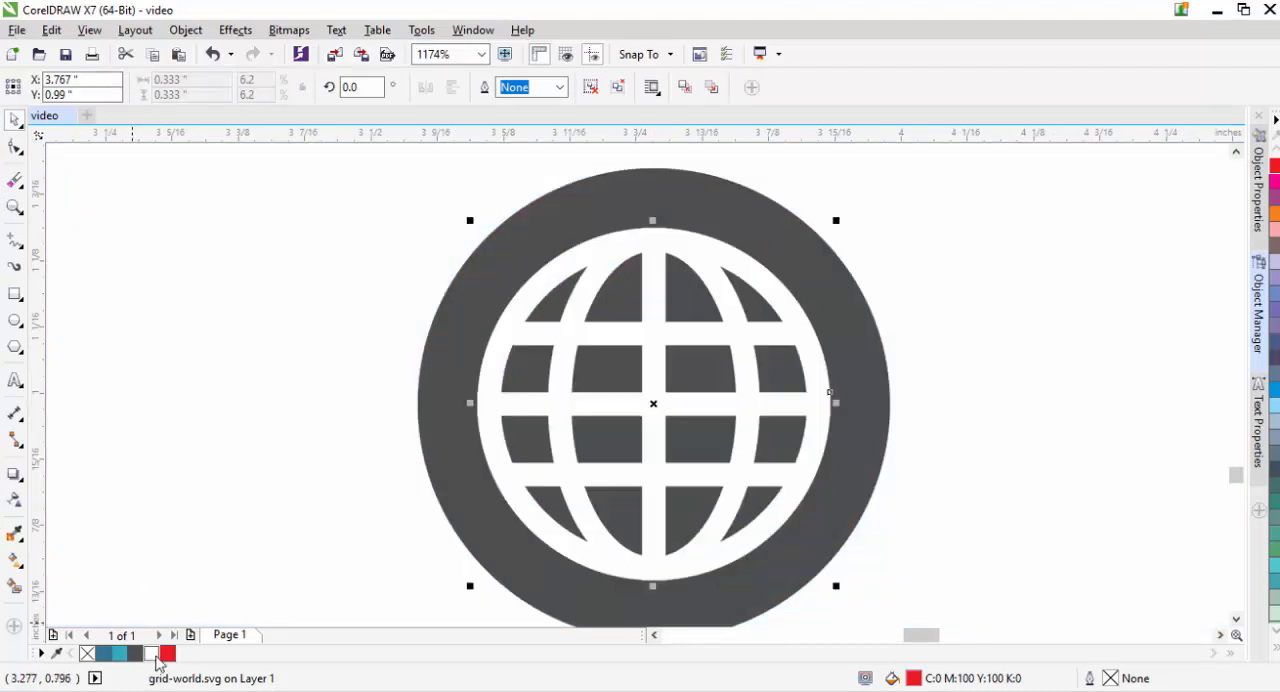
scroll(234, 528, down, 2)
key(shift+F4)
click(338, 502)
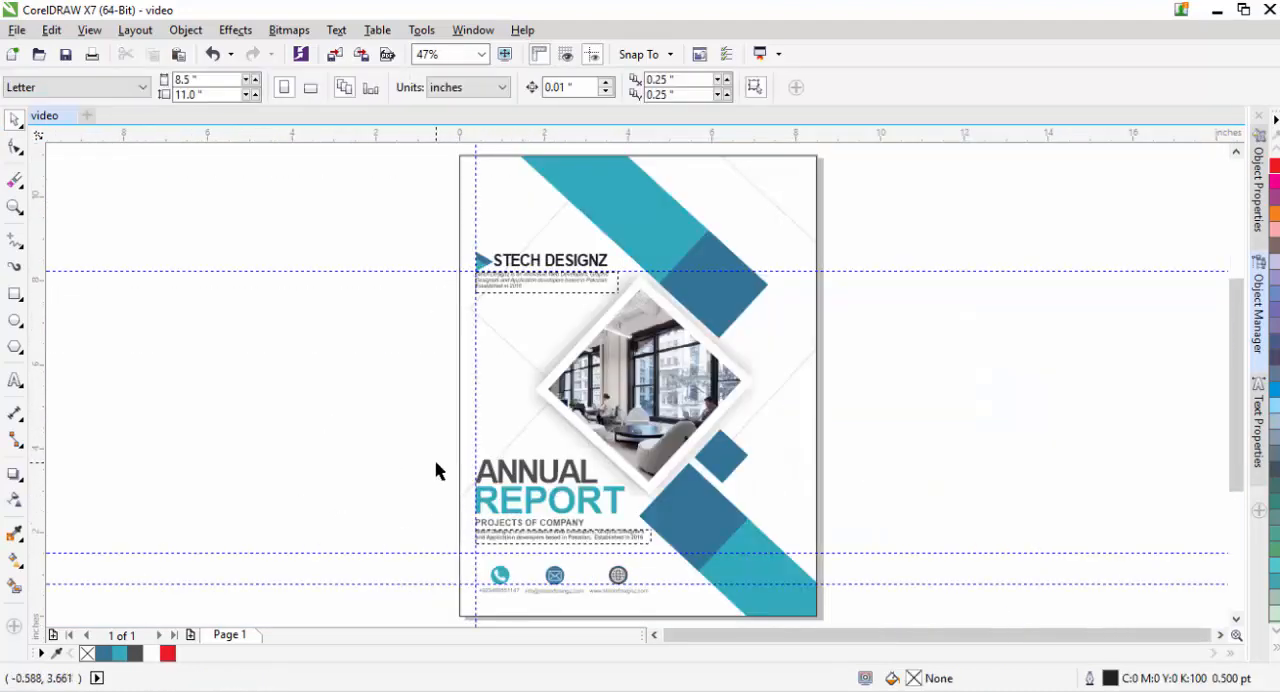
- Reduce the white envelope icon to about 0.27 in wide, keeping it centred in the blue circle
key(z)
drag(528, 555, 591, 594)
key(space)
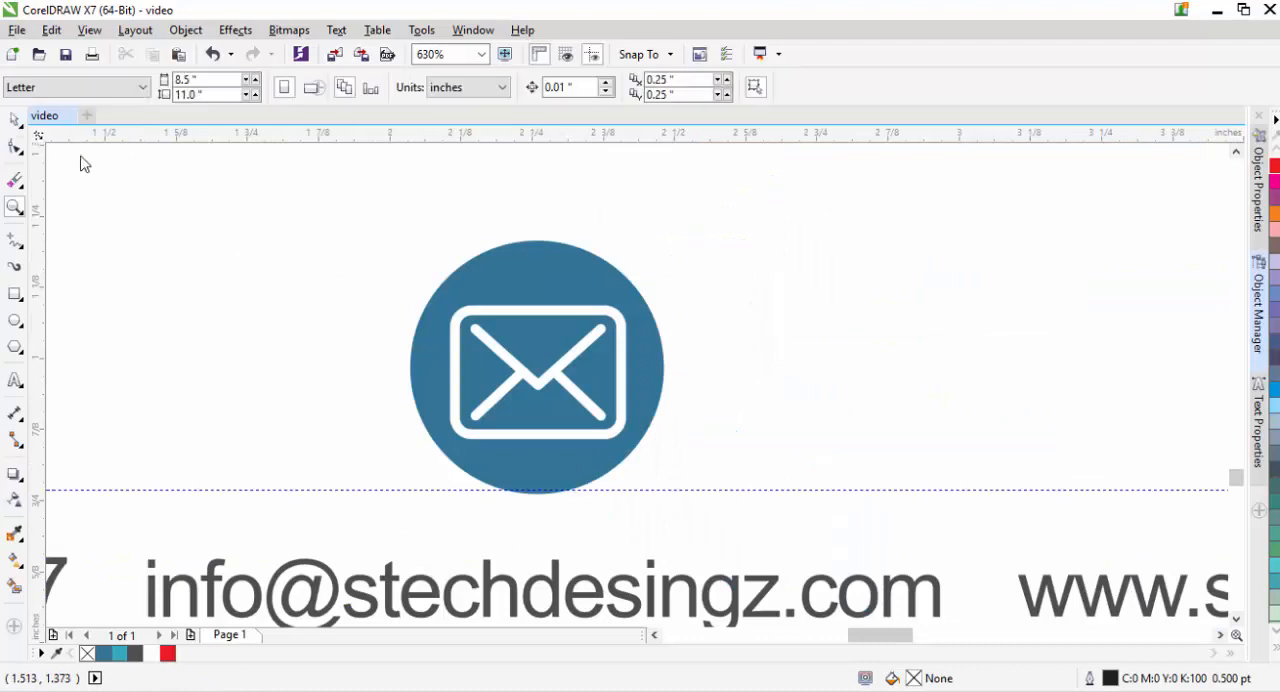
click(543, 385)
drag(631, 445, 617, 442)
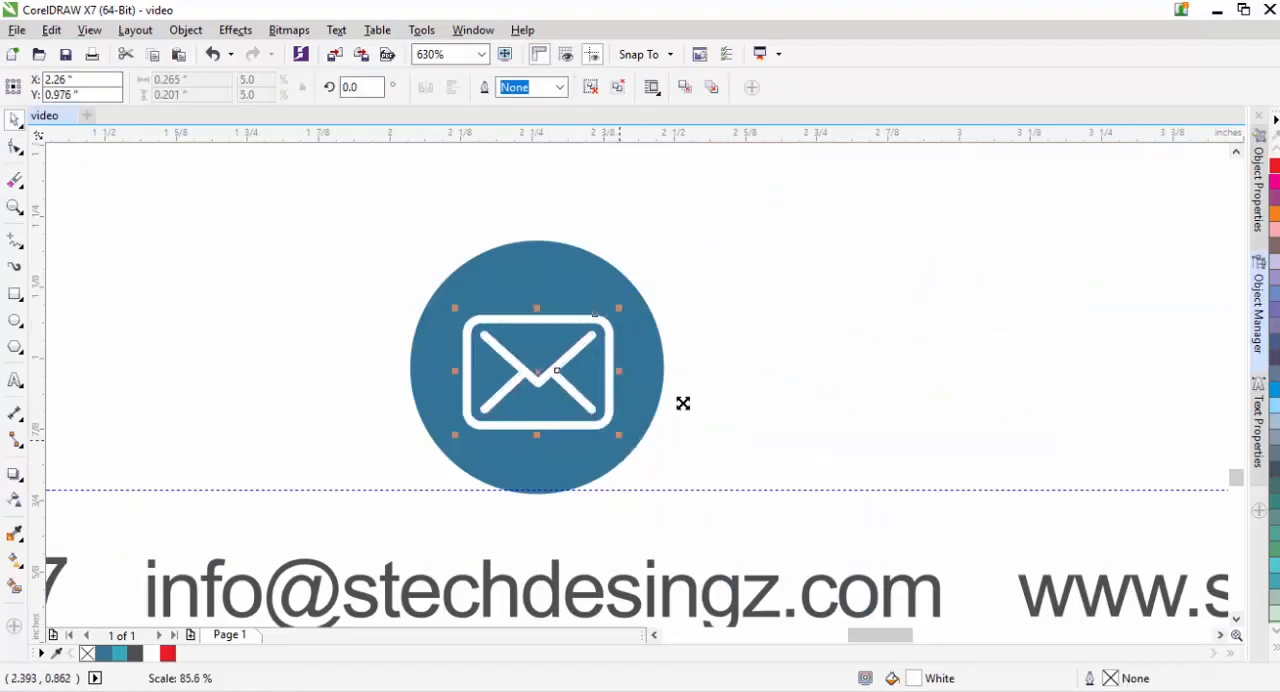
shift+click(773, 341)
key(F4)
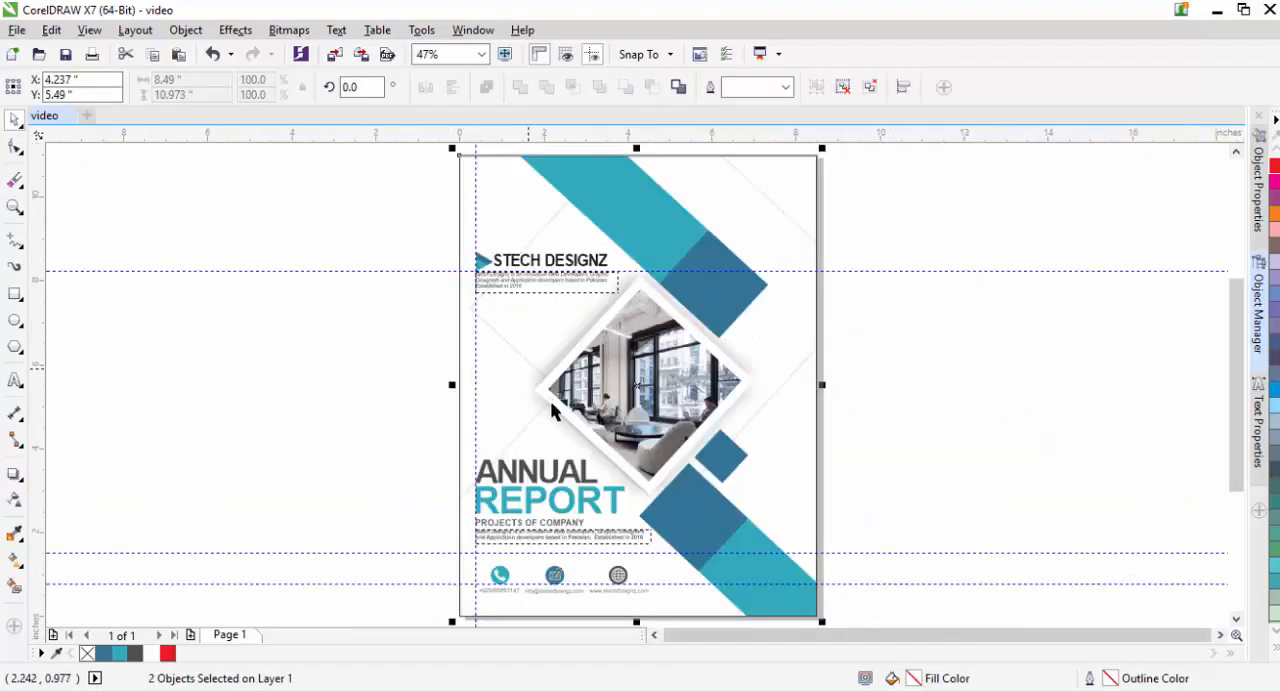
click(362, 388)
- Move the vertical guideline and all three horizontal guidelines off the page so they no longer cross the cover
drag(475, 231, 312, 255)
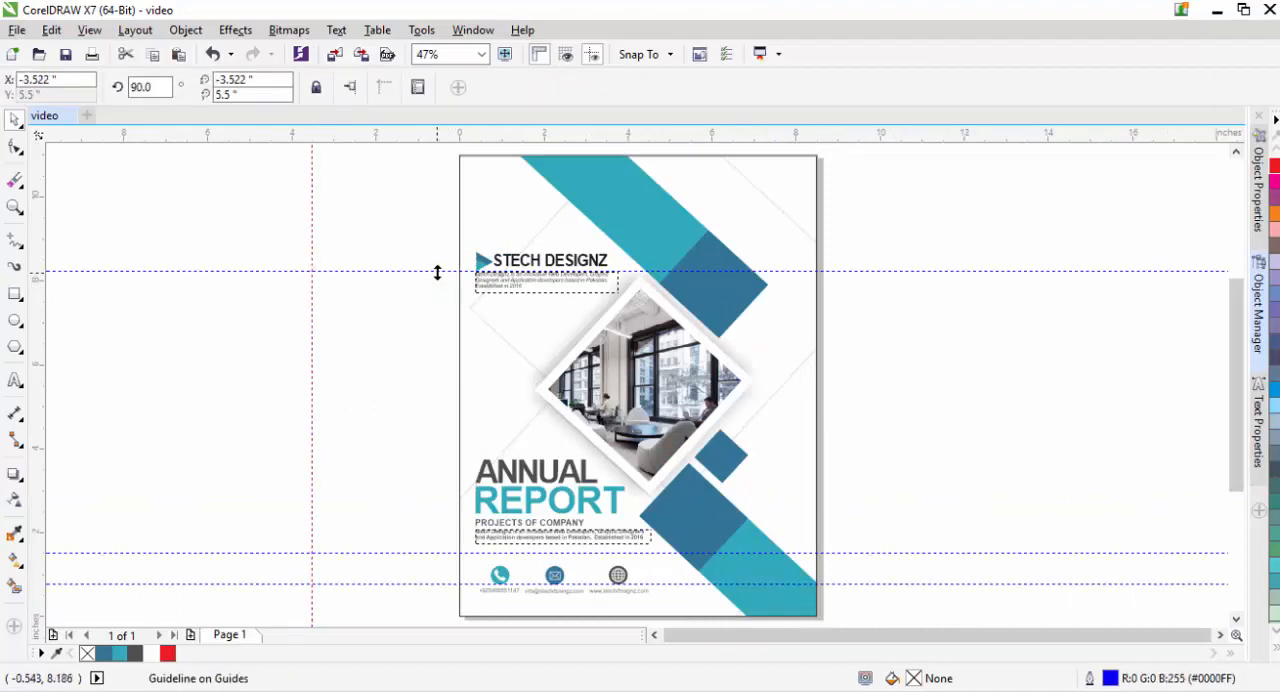
drag(437, 271, 443, 150)
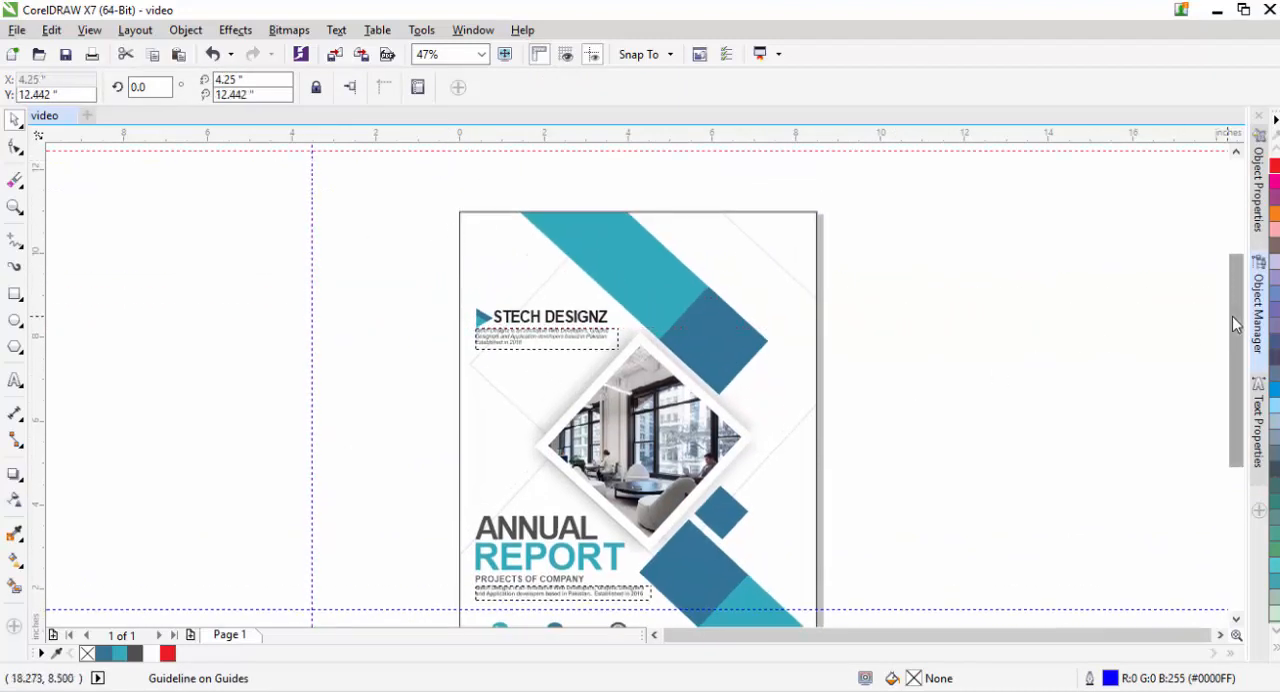
drag(1236, 324, 1237, 391)
drag(845, 449, 866, 559)
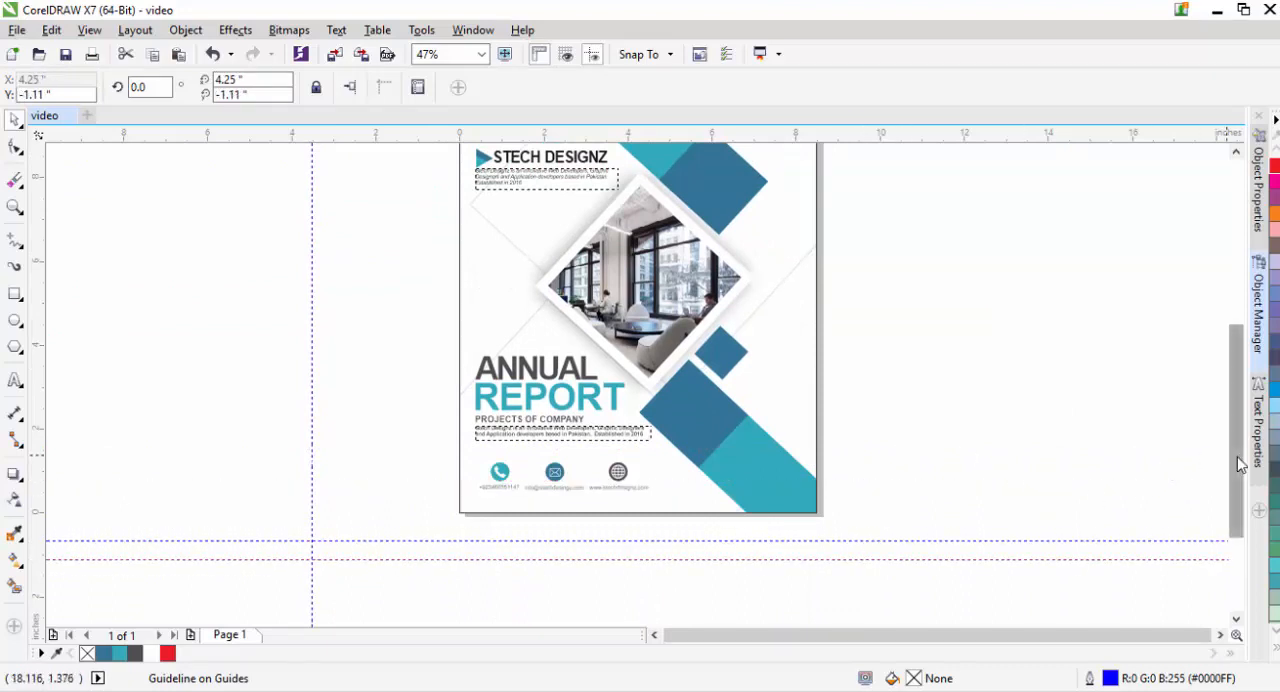
drag(1238, 453, 1228, 437)
click(977, 393)
key(F4)
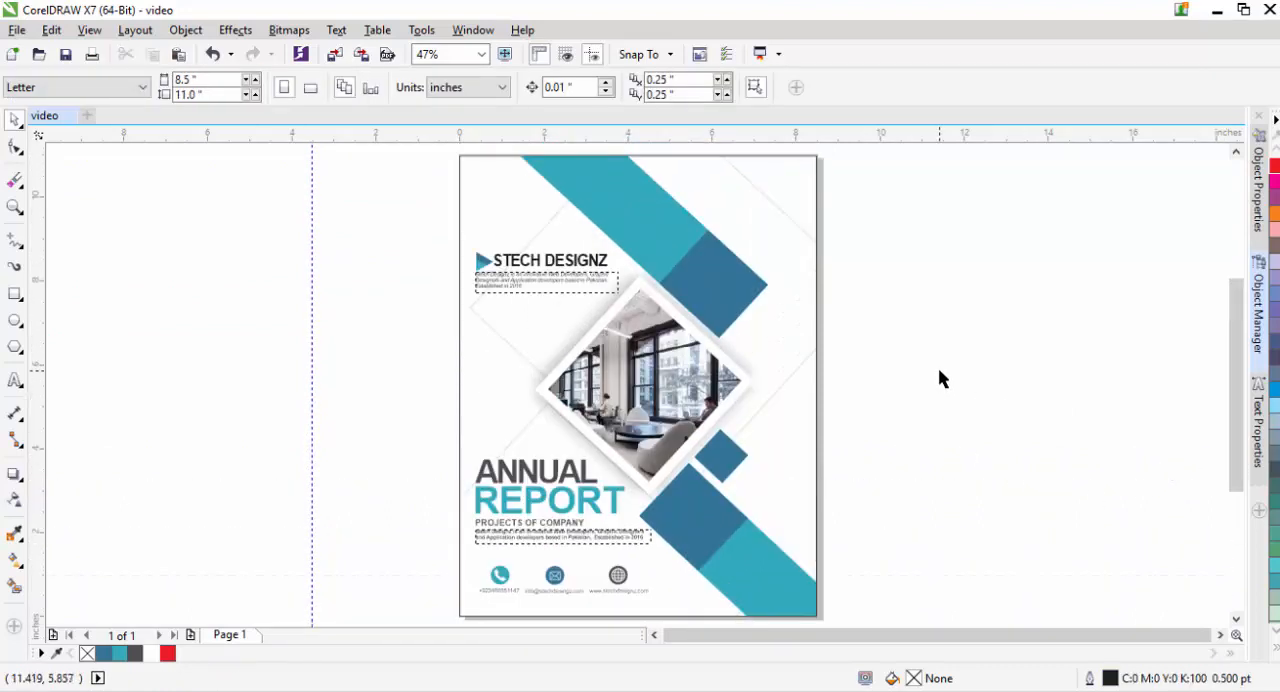
- Open the Object Manager and expand the page's PowerClip rectangle
click(797, 388)
click(1253, 225)
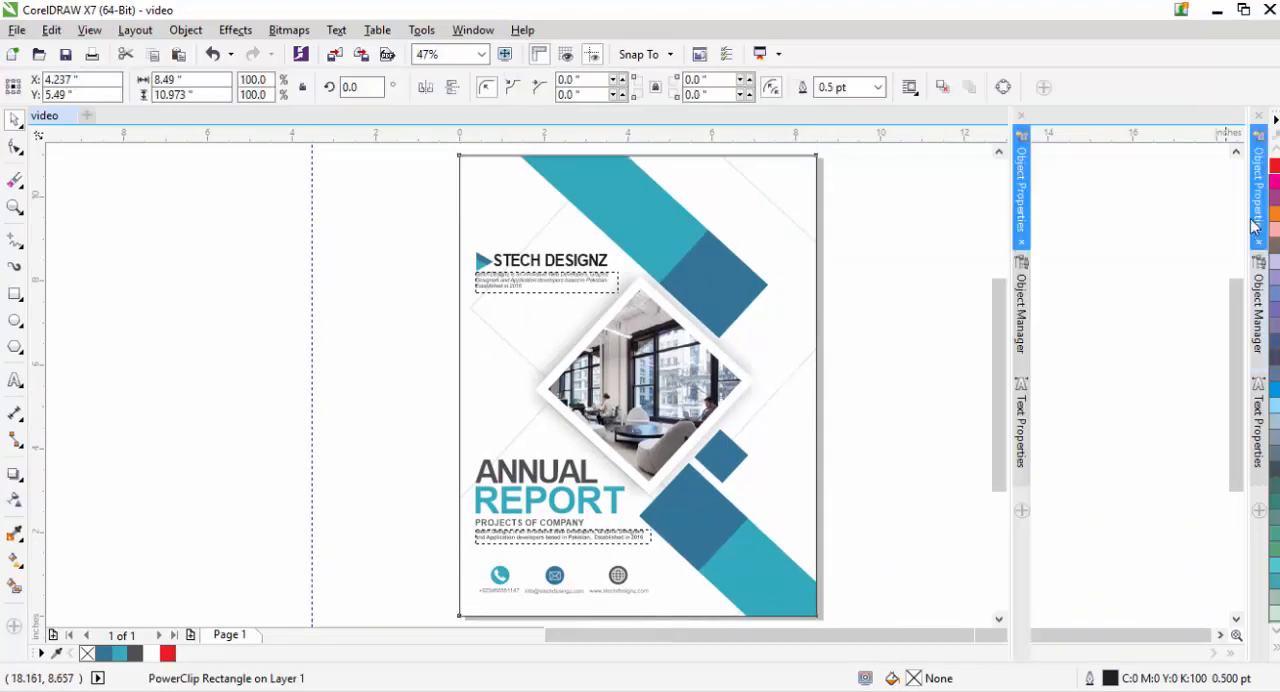
click(1010, 305)
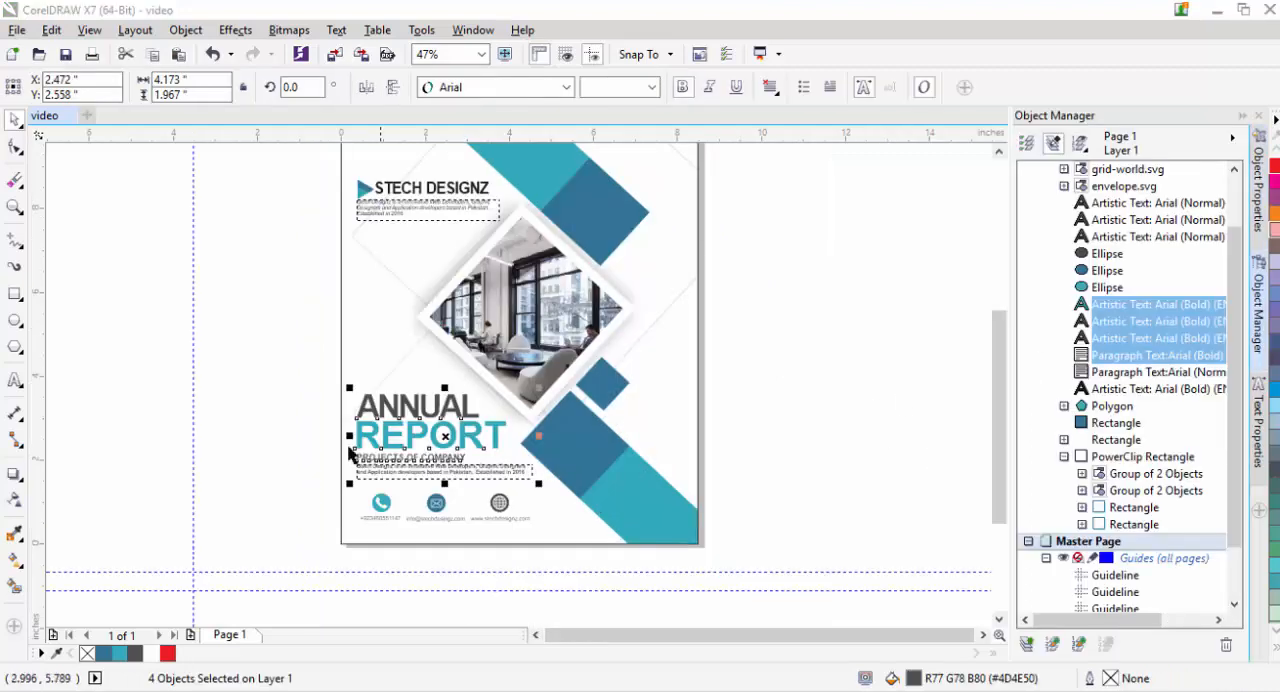
- Move the ANNUAL REPORT title, subtitle and description together down, to a centre height of about Y 2.25 in
drag(294, 372, 591, 484)
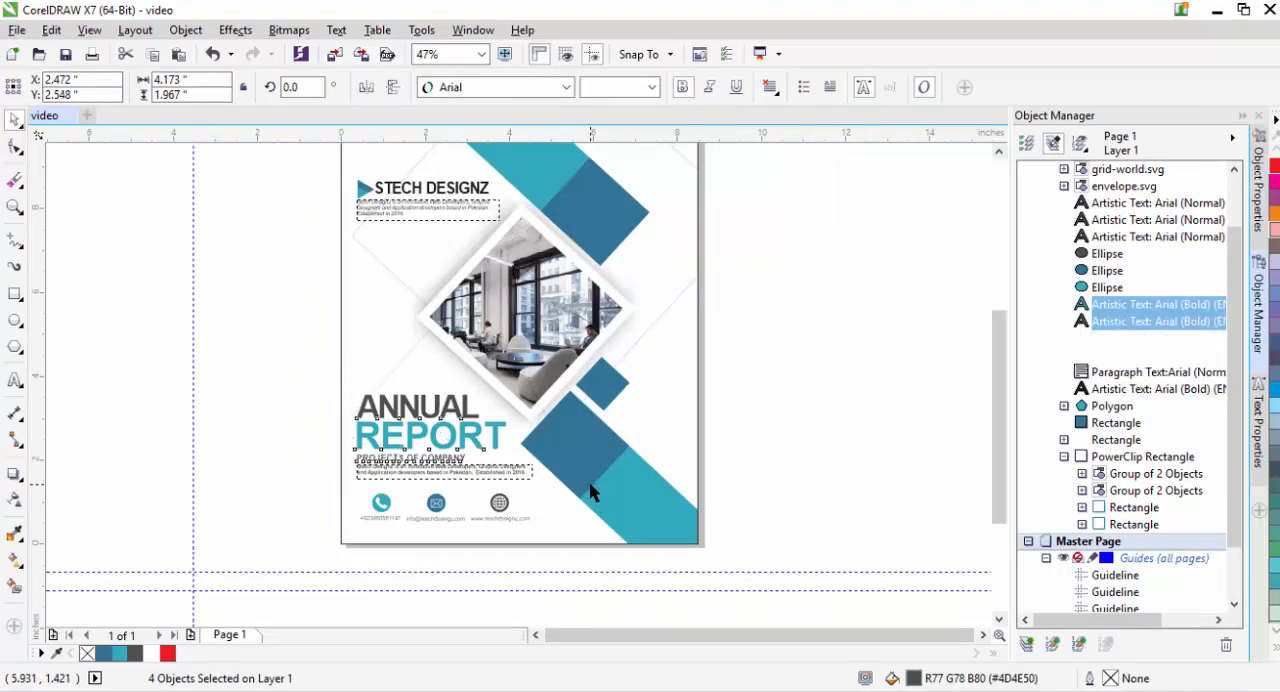
key(Down)
key(Down)
key(Down)
key(Down)
key(Down)
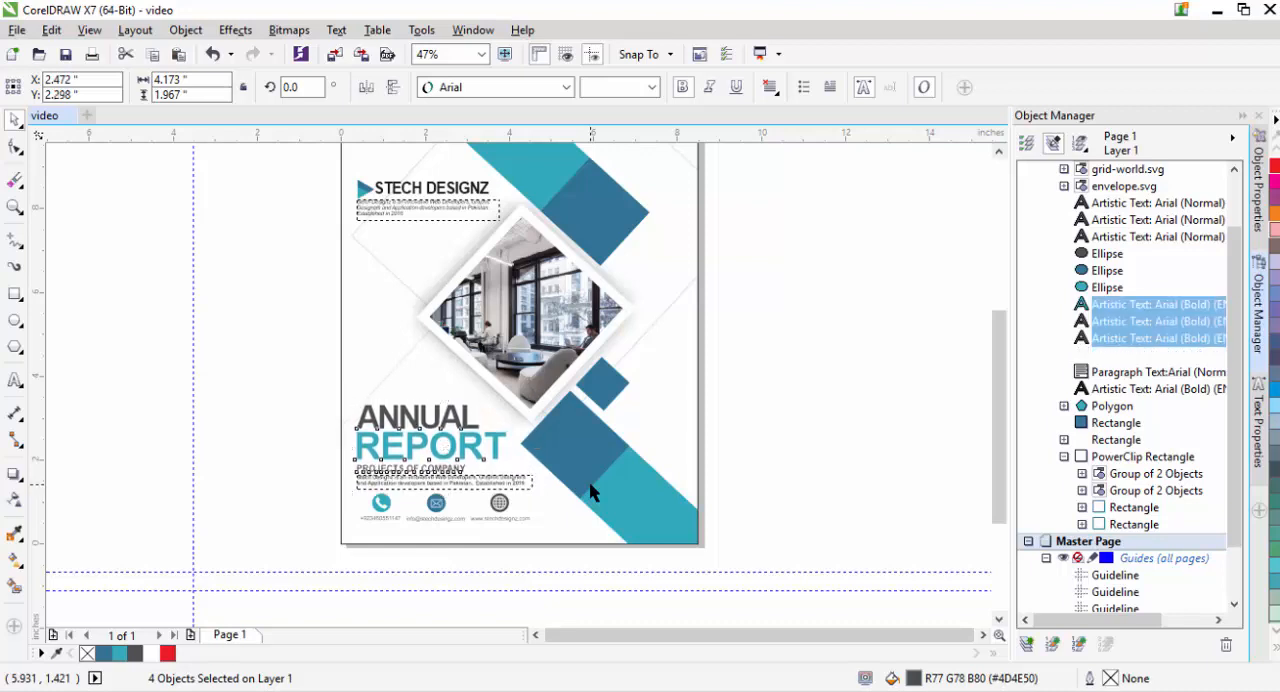
key(Down)
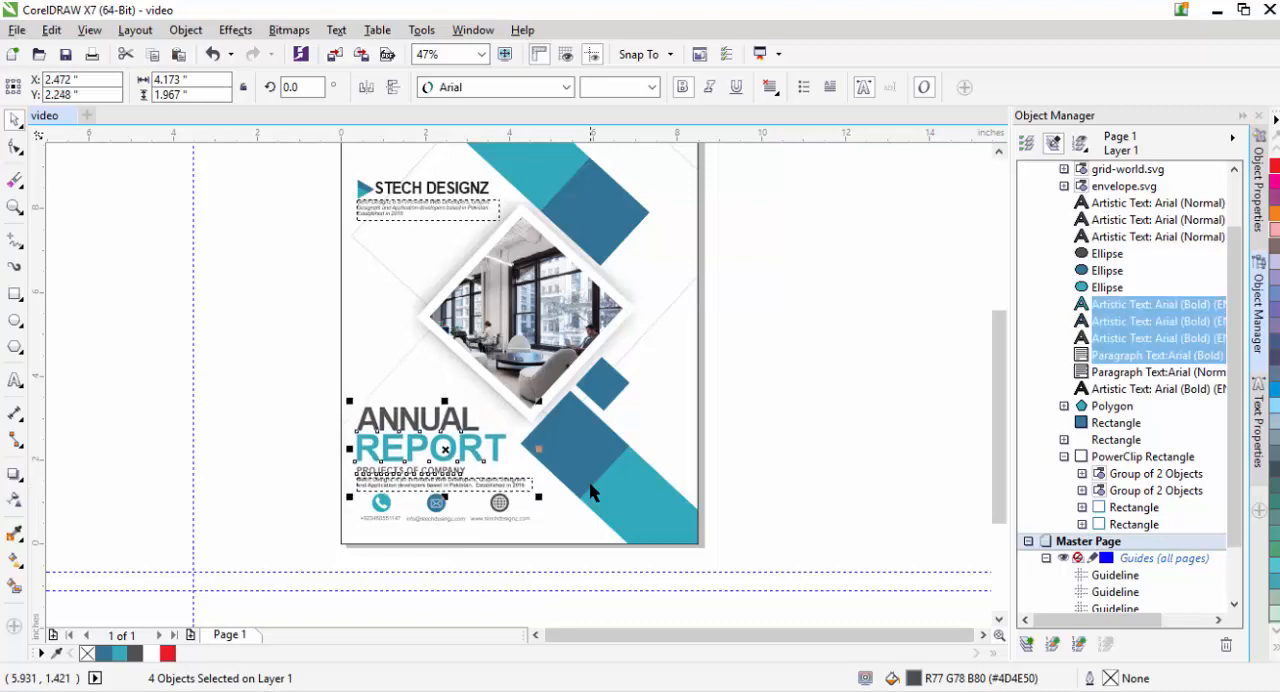
click(806, 436)
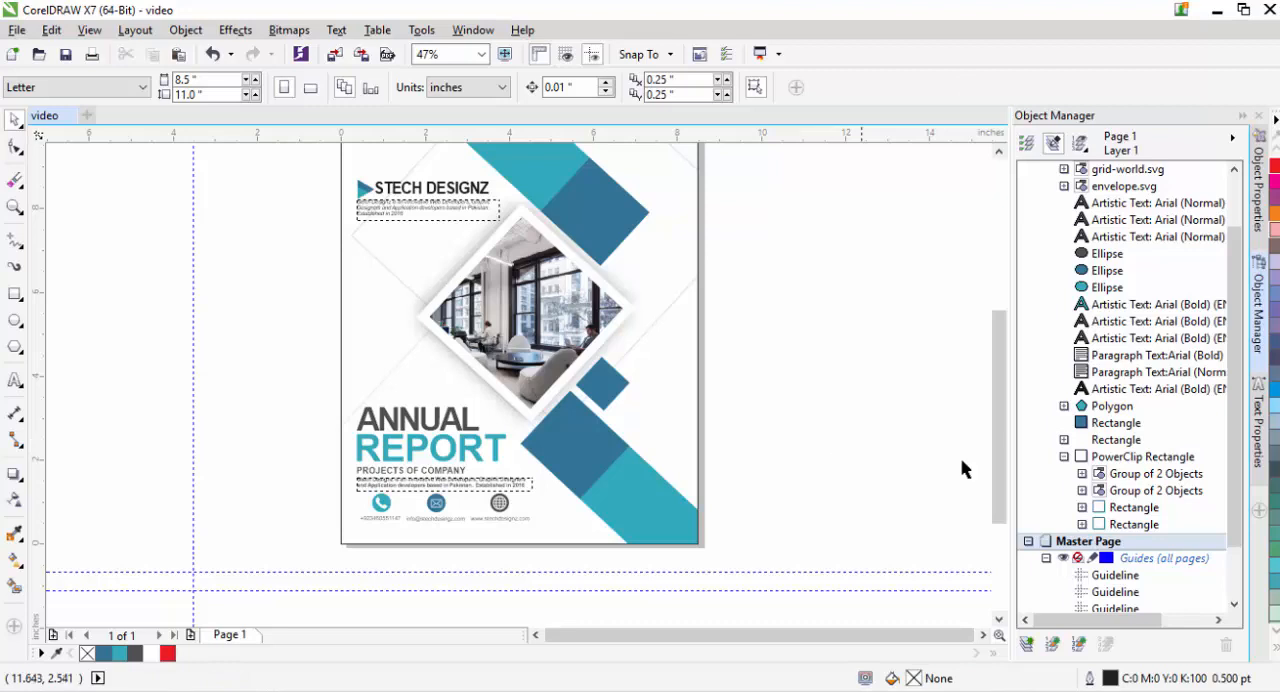
- Check the transparency setting of the lowest child rectangle inside the PowerClip
click(1130, 524)
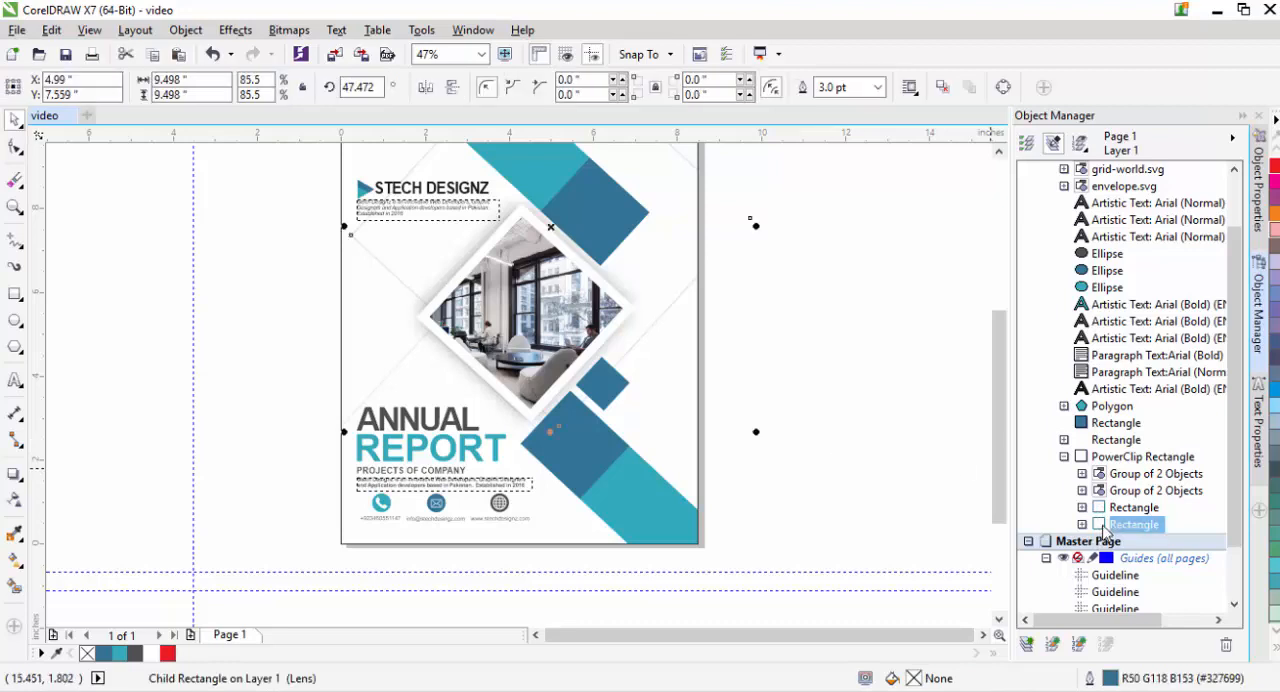
click(15, 500)
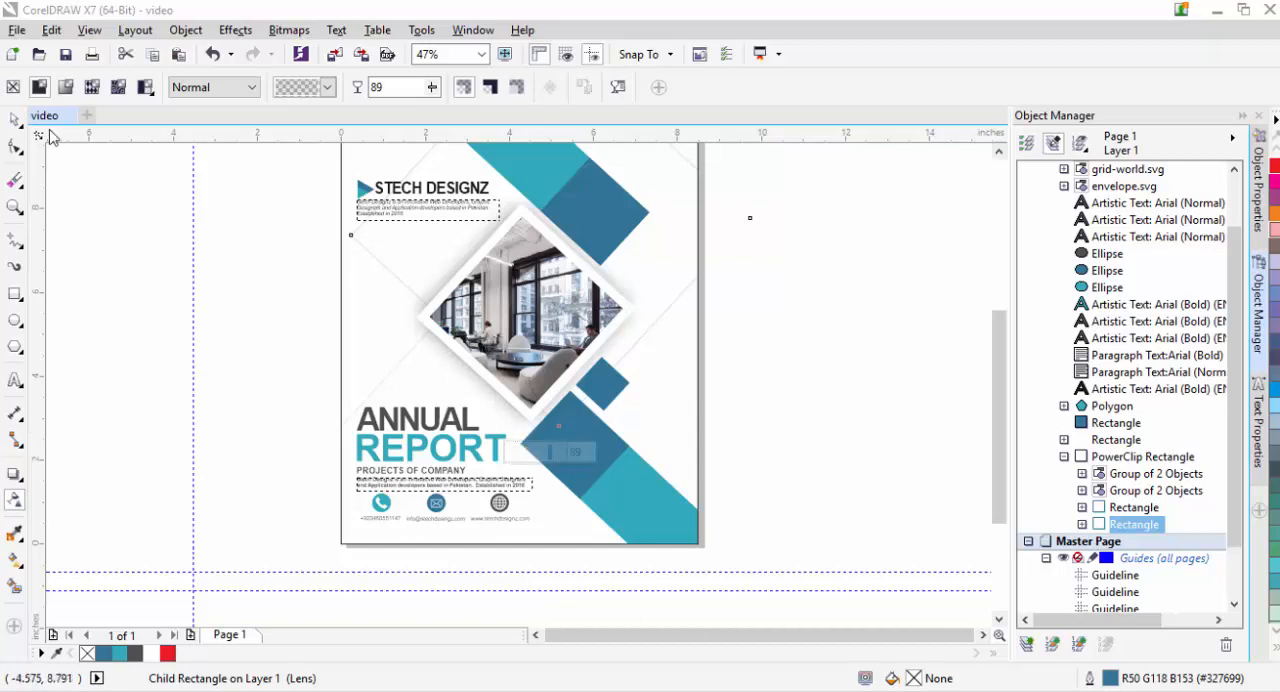
click(15, 120)
click(792, 352)
scroll(792, 351, up, 1)
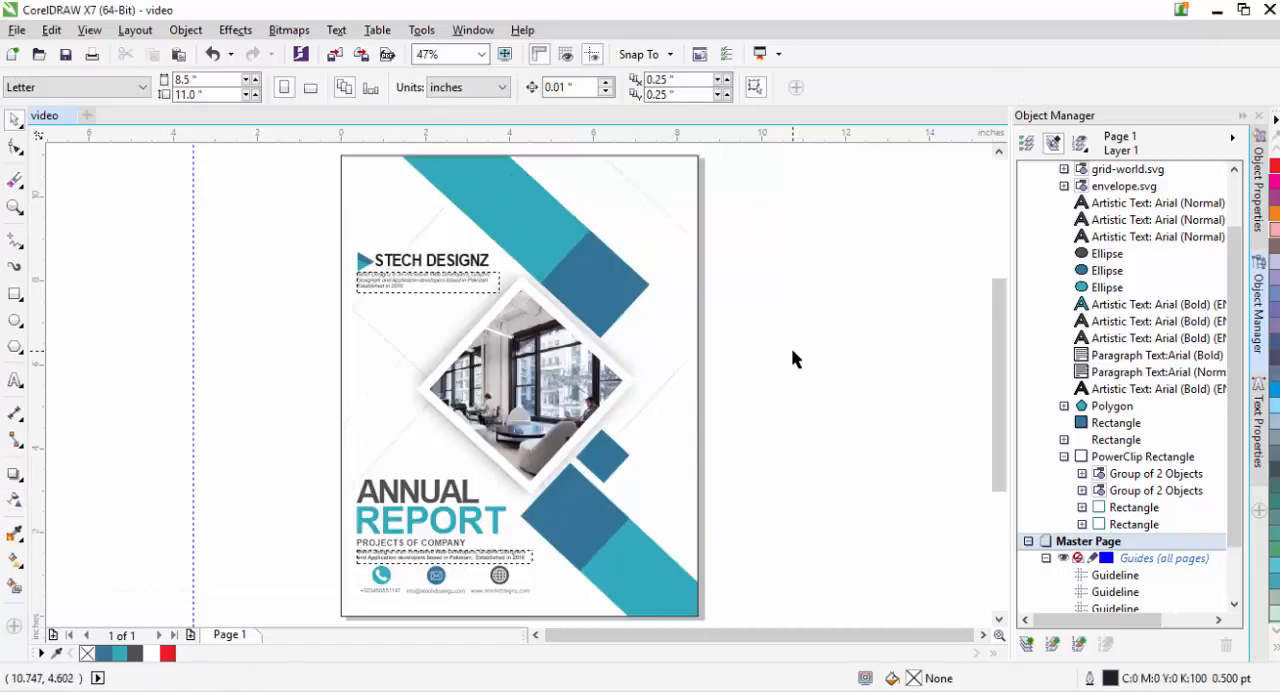